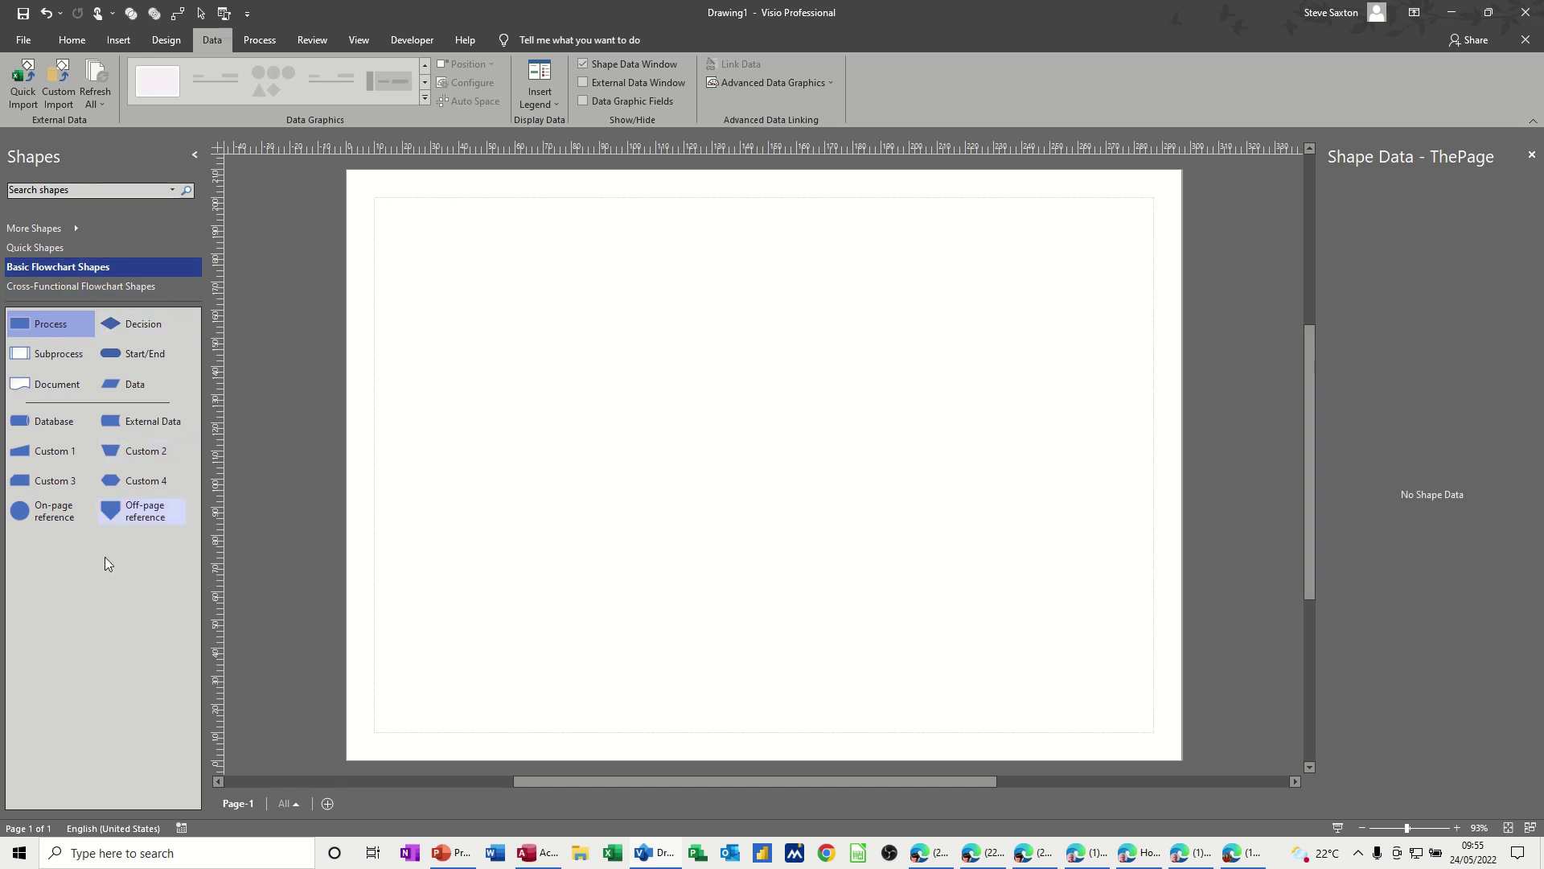
- Drop a Process shape from Basic Flowchart Shapes near the top centre, nudged slightly right
left_click_drag(32, 327, 664, 267)
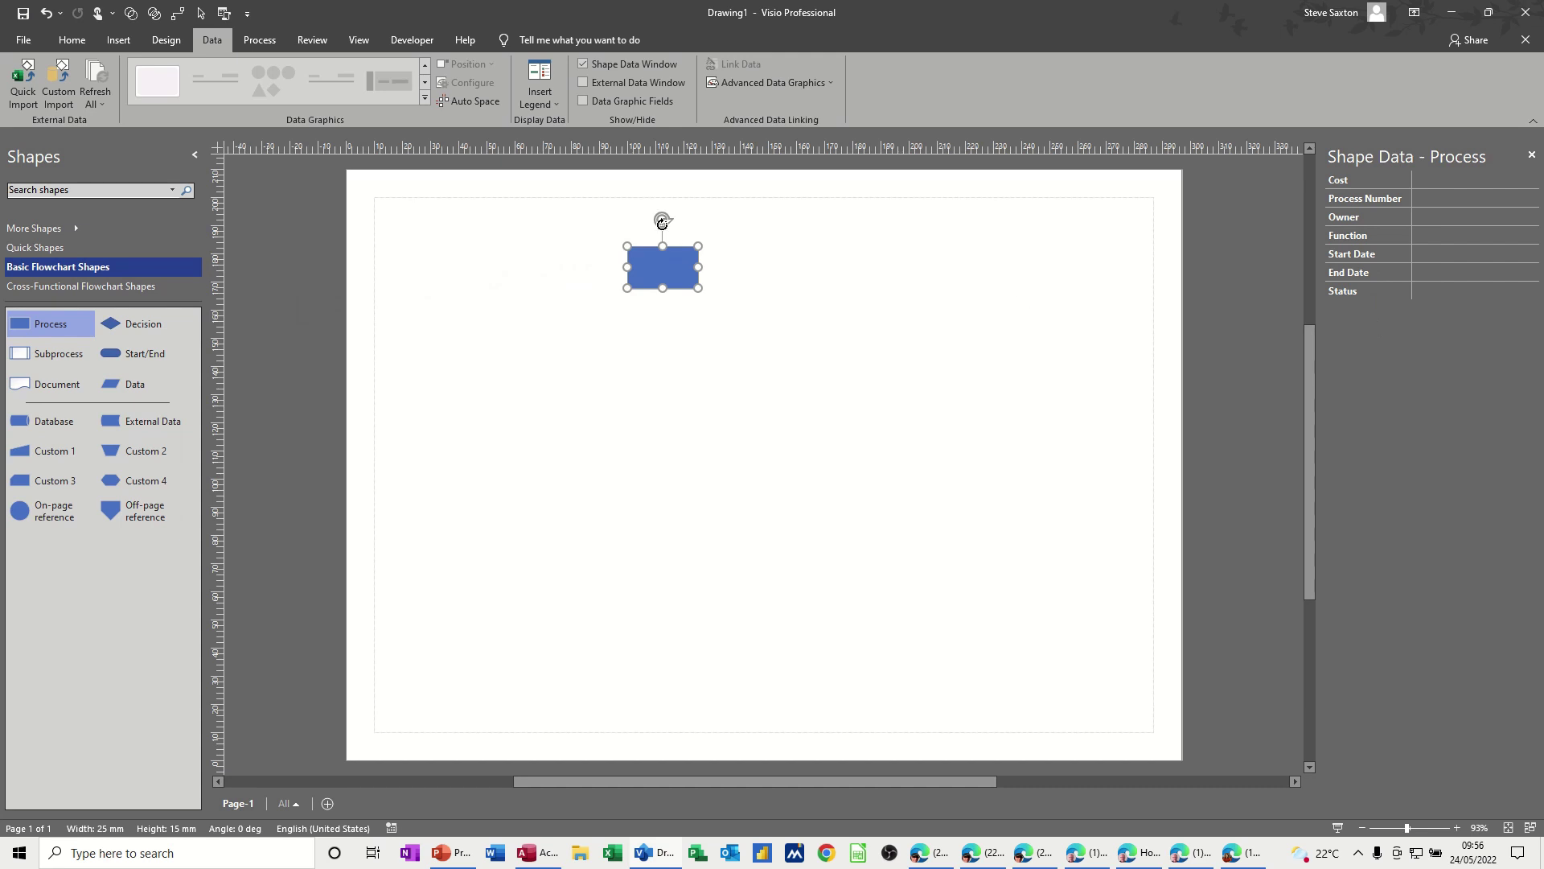
left_click_drag(683, 273, 732, 273)
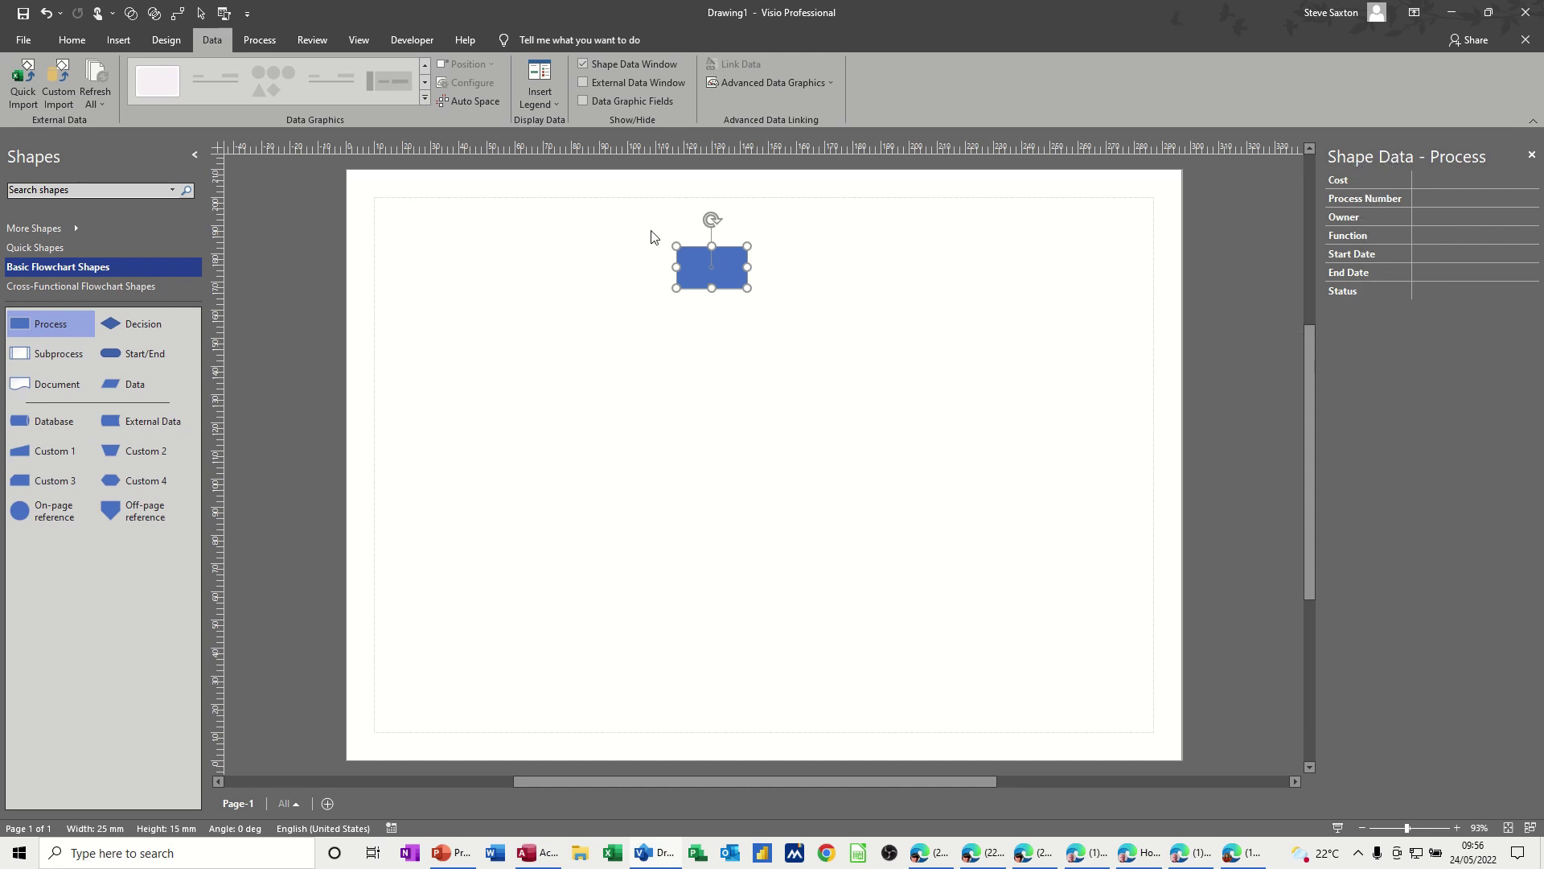
left_click(1531, 155)
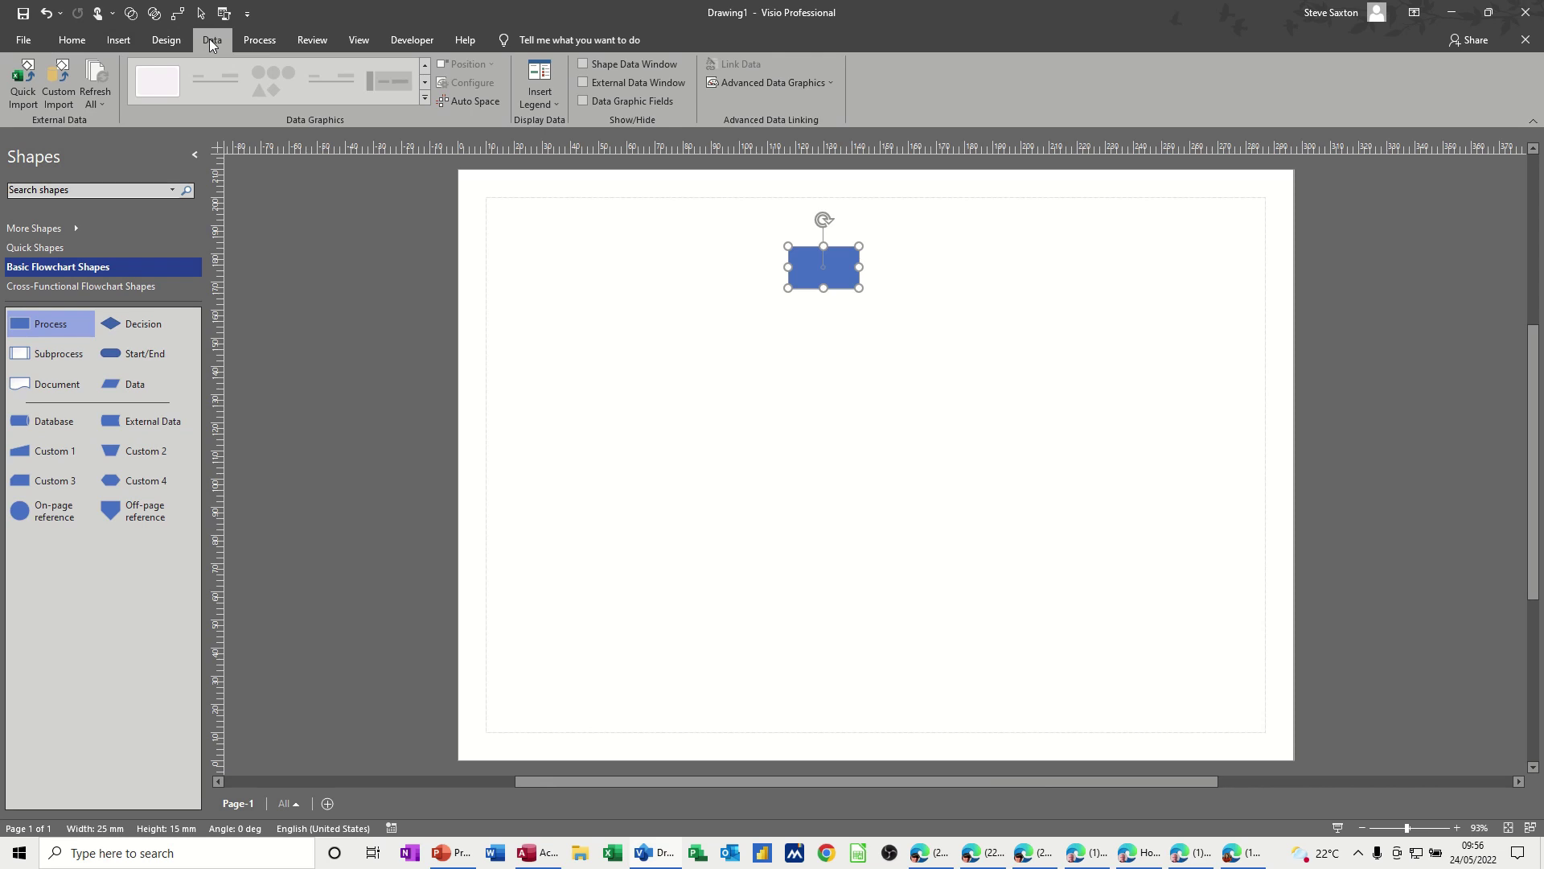
left_click(582, 63)
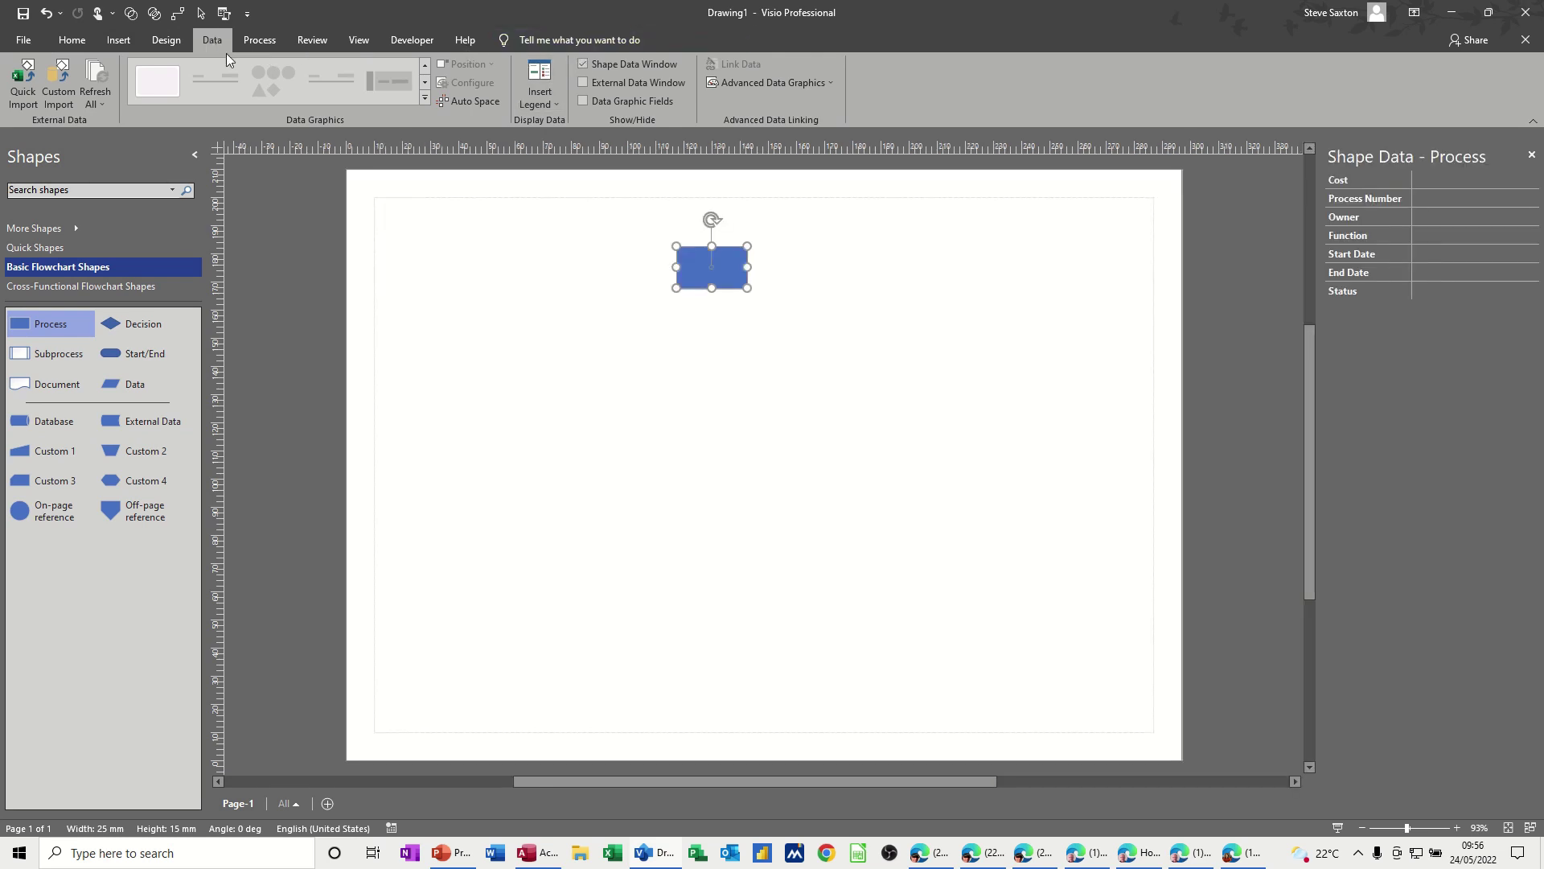
left_click(360, 37)
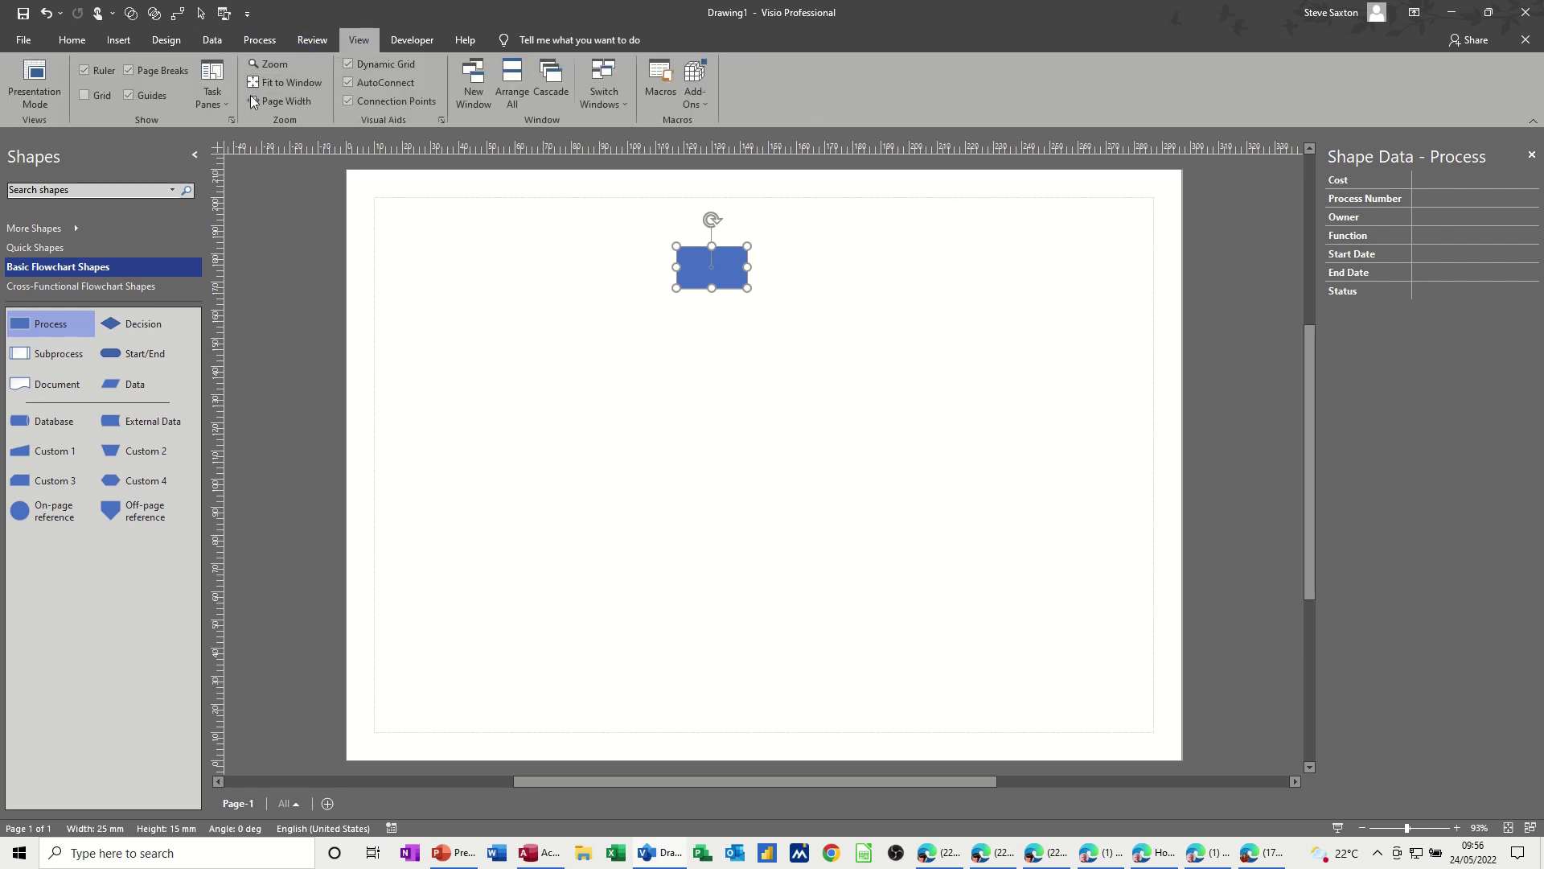
left_click(226, 103)
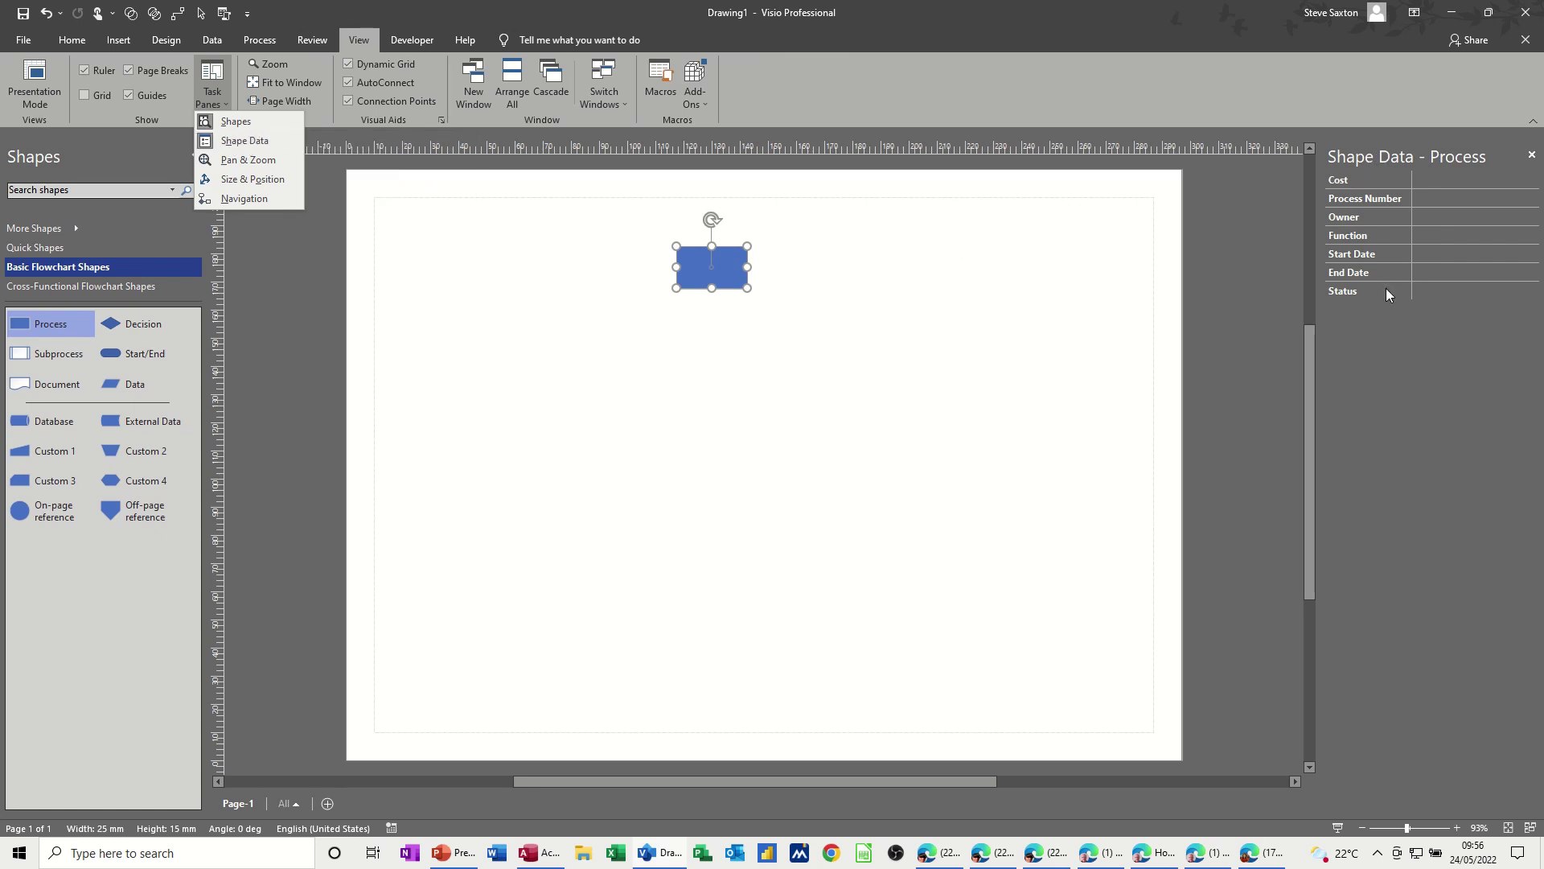
mouse_move(1419, 146)
left_mouse_down()
mouse_move(1013, 265)
mouse_move(1416, 165)
left_mouse_up()
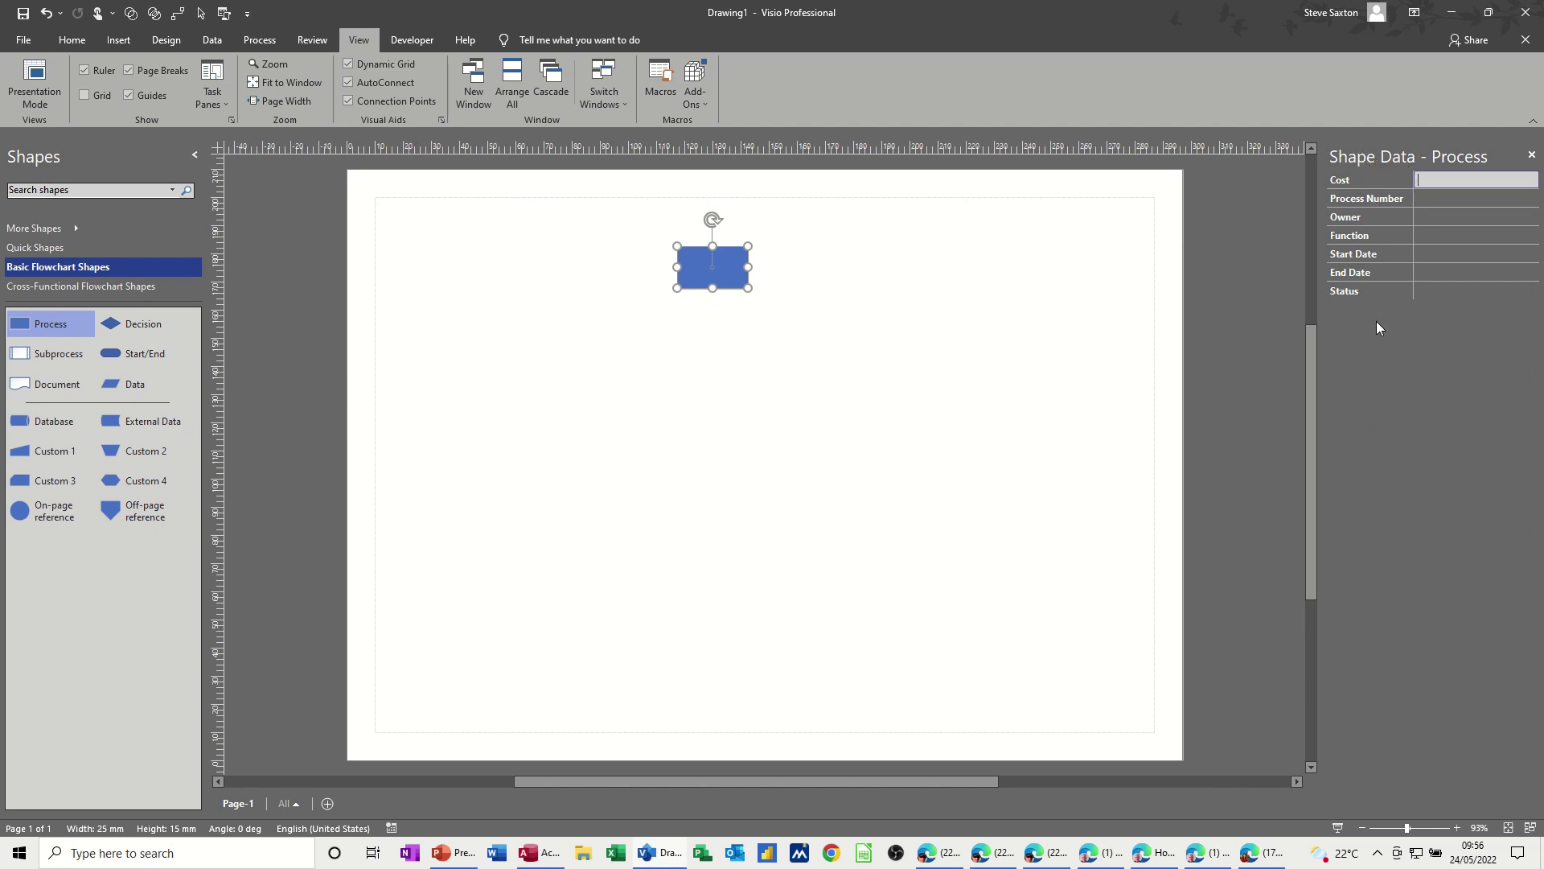
- In Define Shape Data, delete Cost, Process Number, Owner, Function, Start Date and End Date, keeping Status
right_click(728, 264)
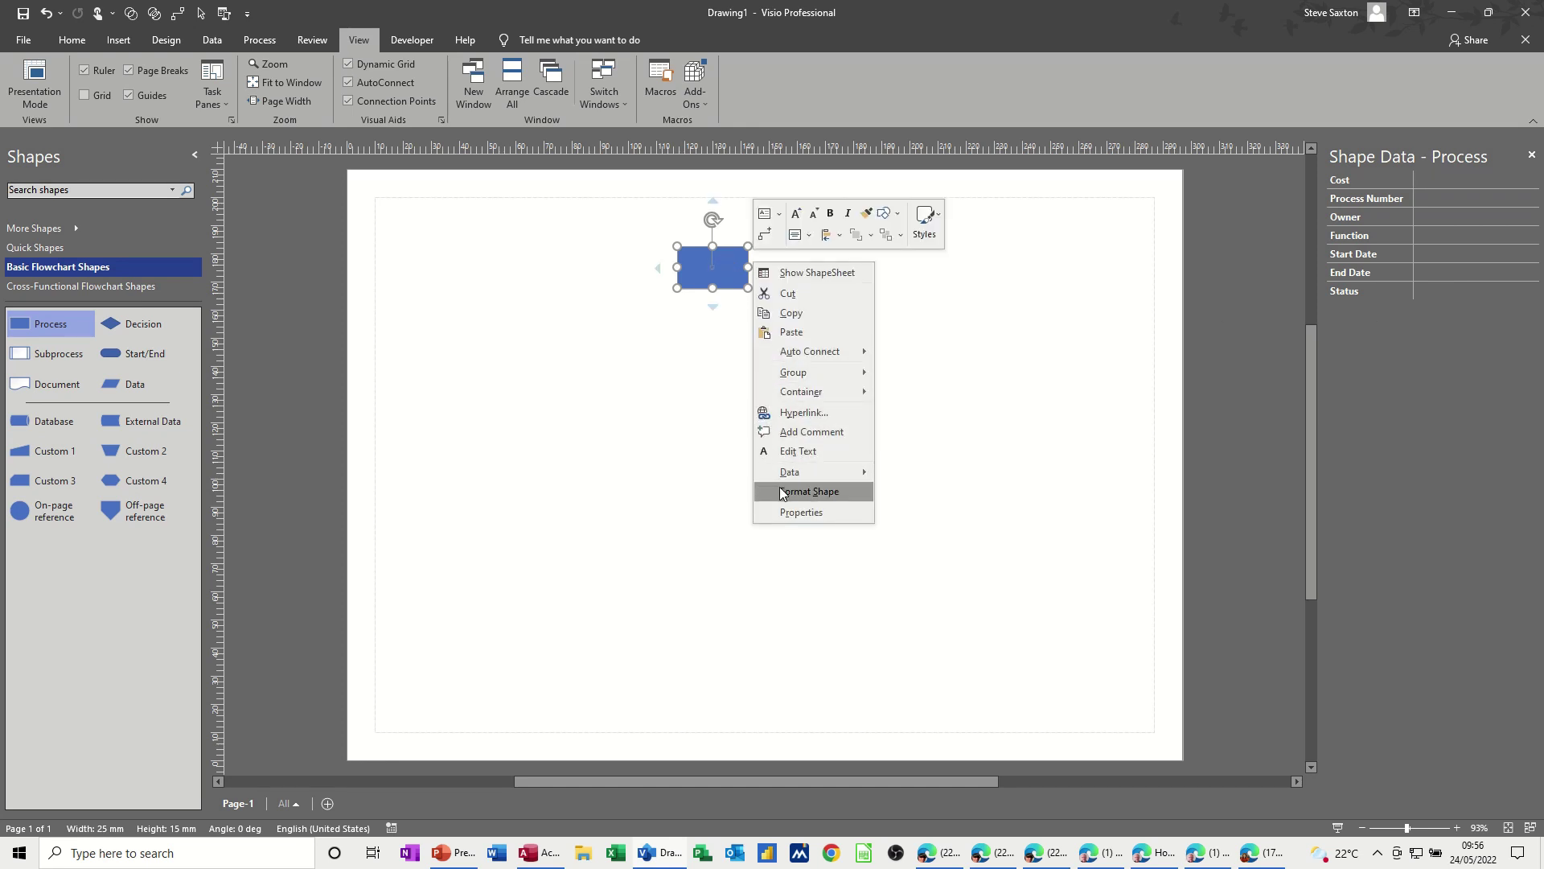
mouse_move(786, 480)
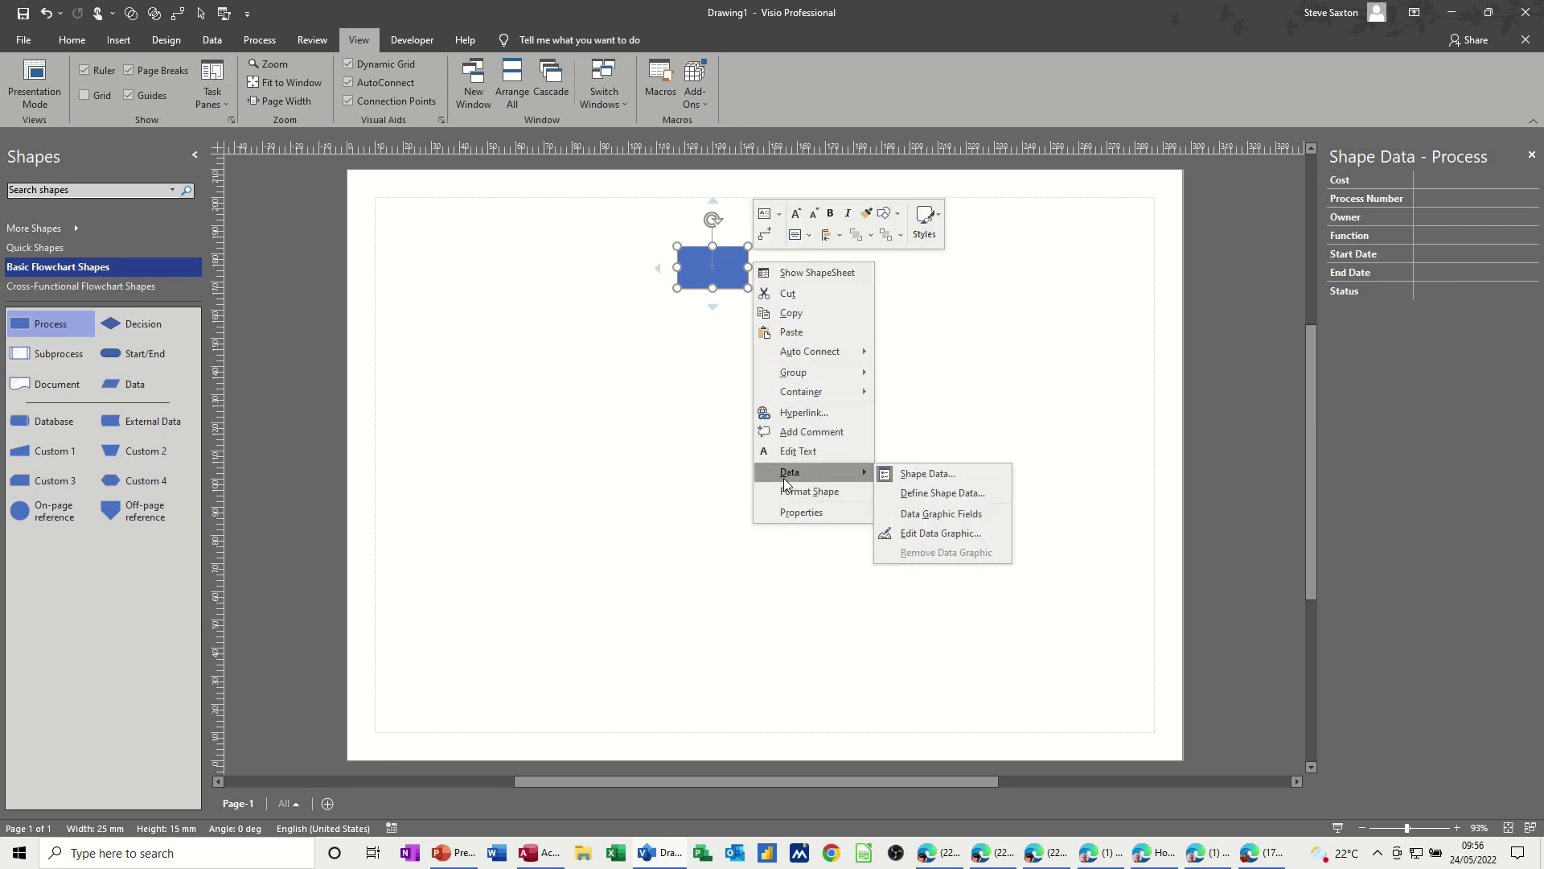
left_click(927, 496)
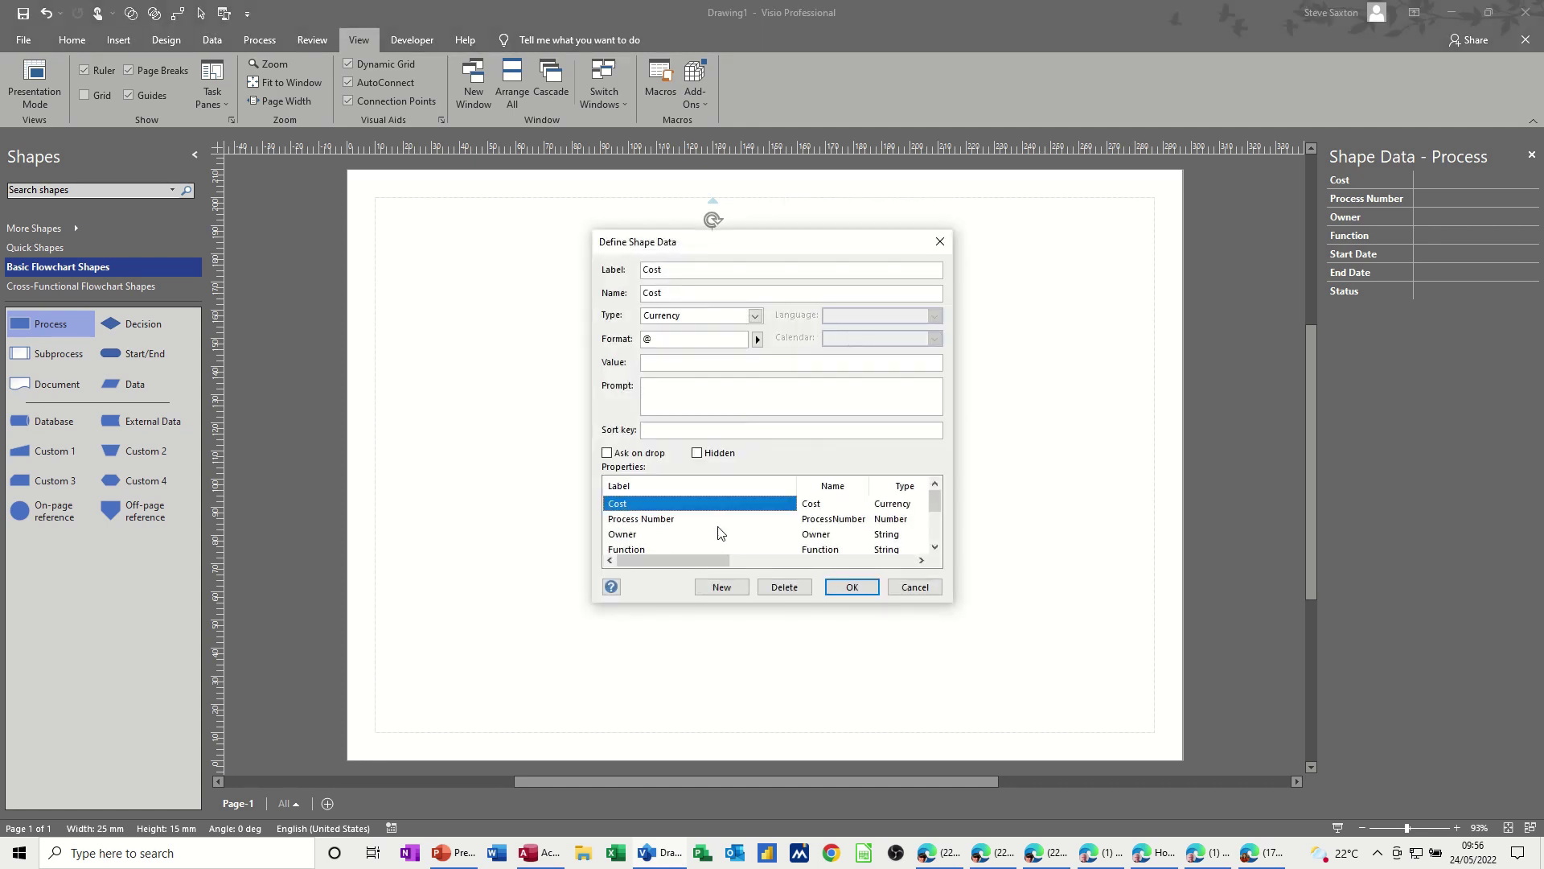
left_click(780, 592)
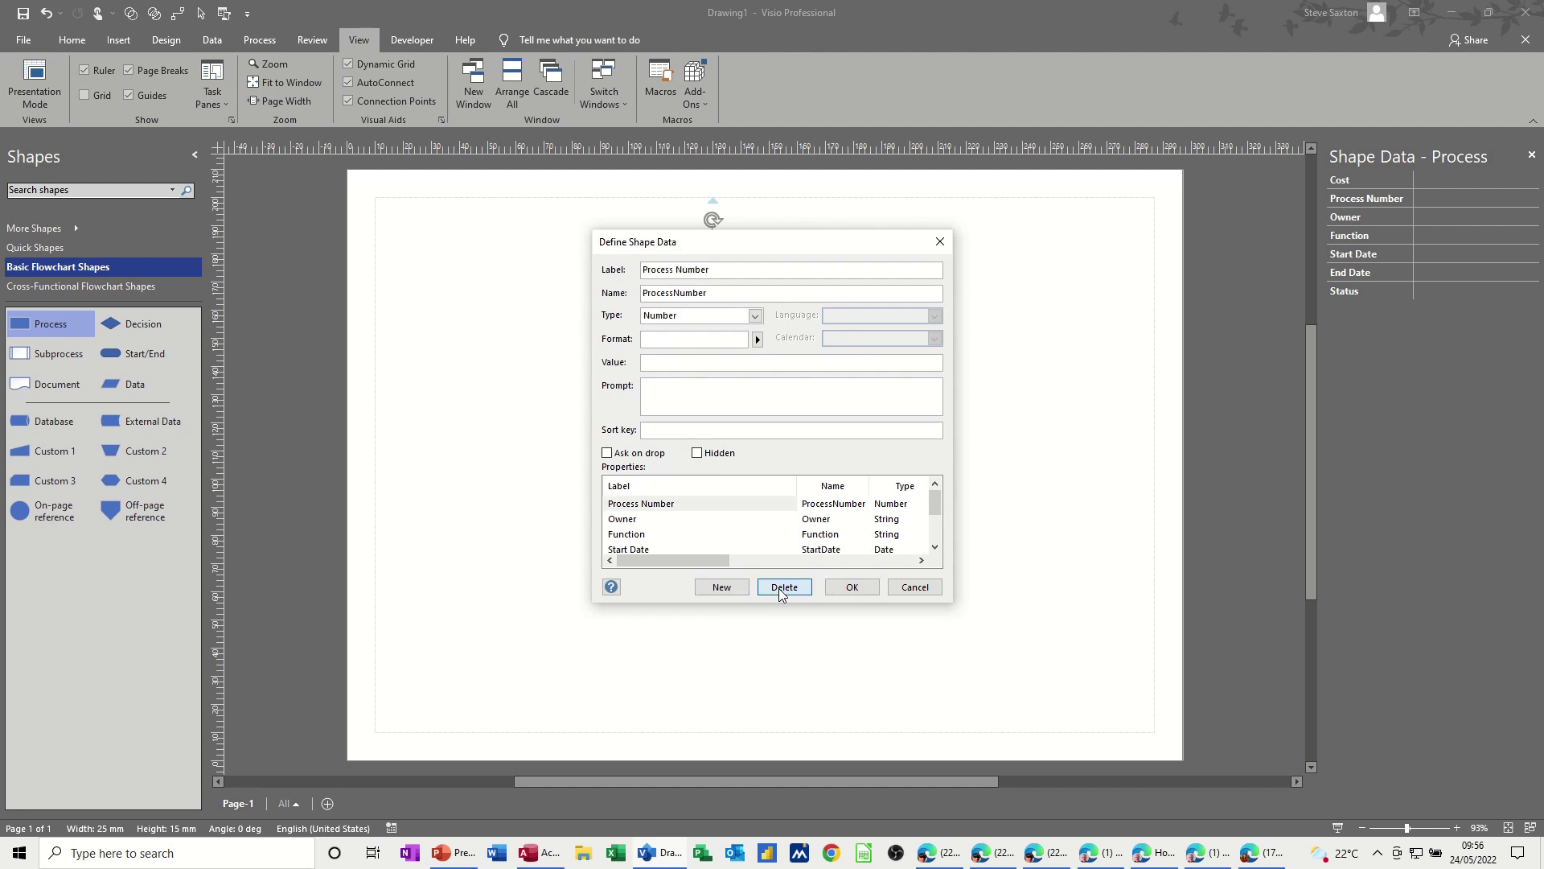
left_click(779, 592)
left_click(779, 592)
left_click(779, 592)
left_click(779, 592)
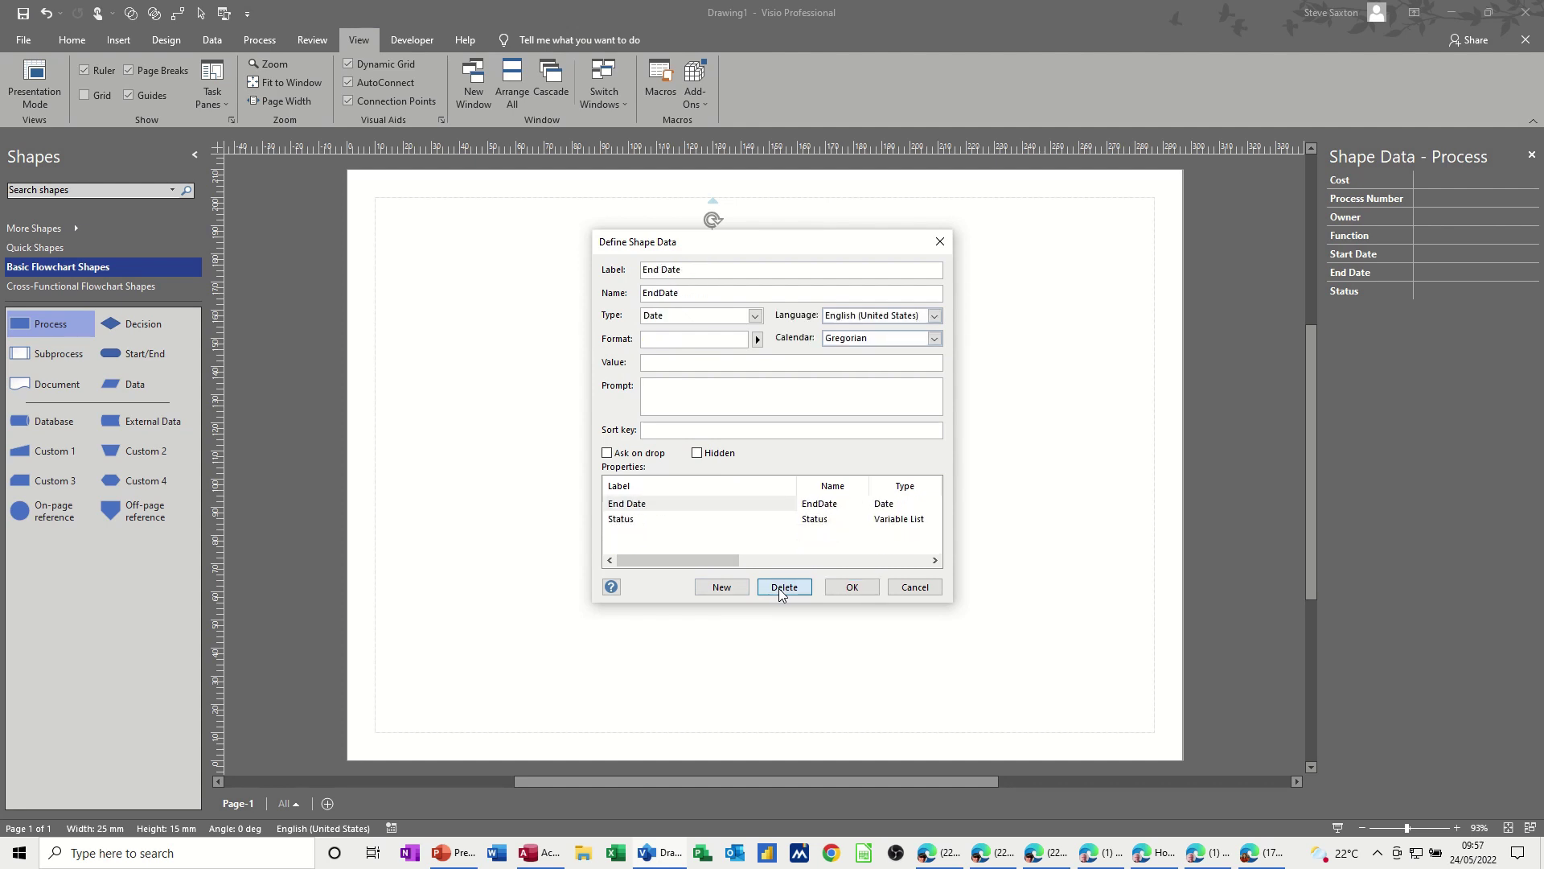
left_click(779, 592)
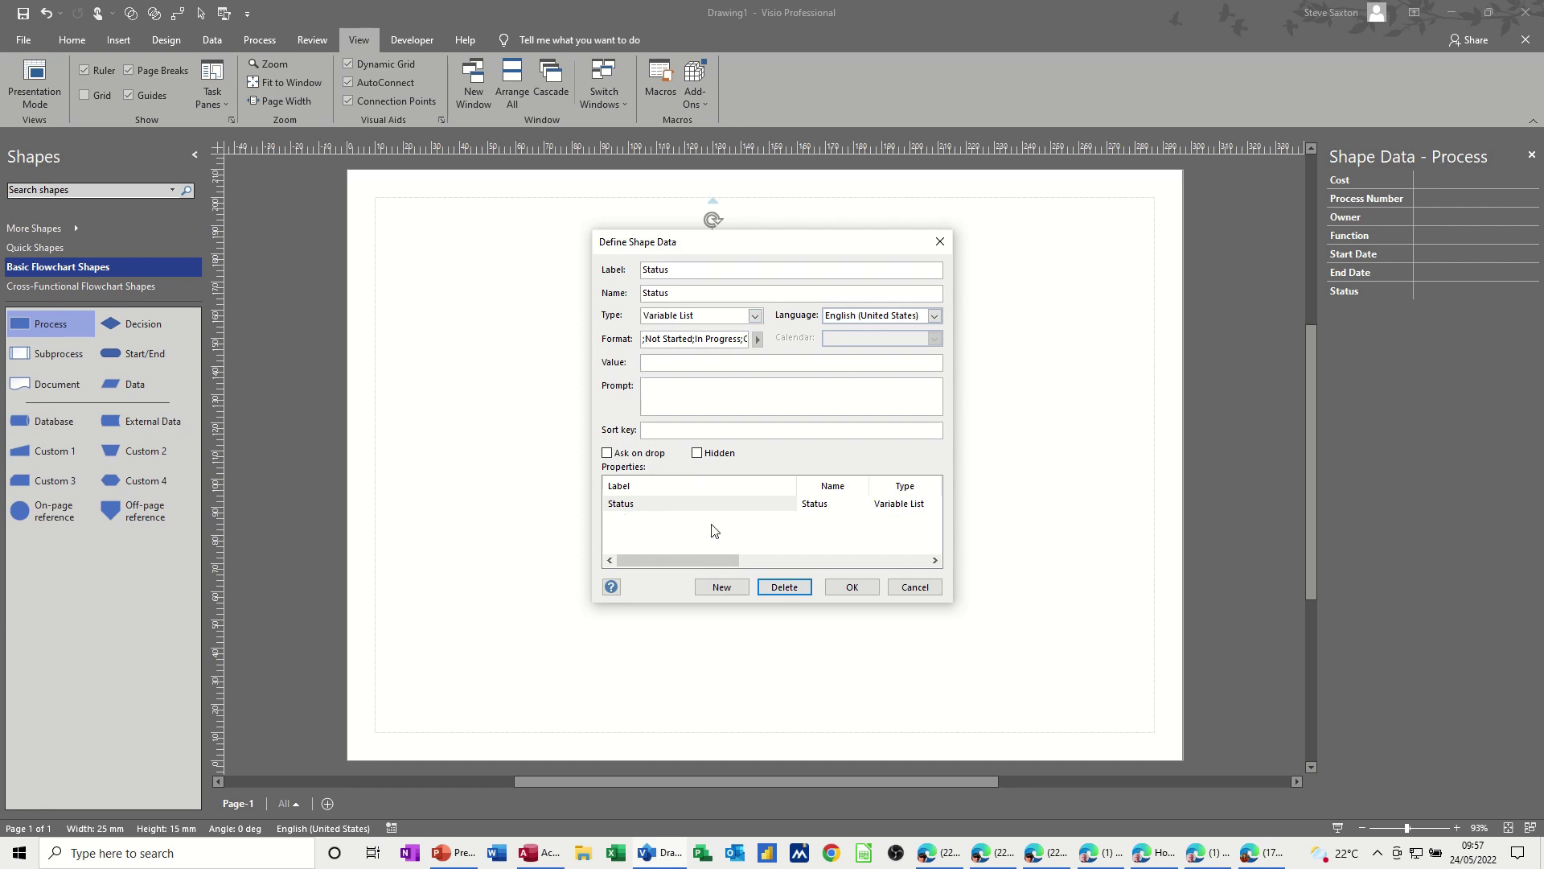
- Add new Name and Cost data fields to the shape
left_click(721, 590)
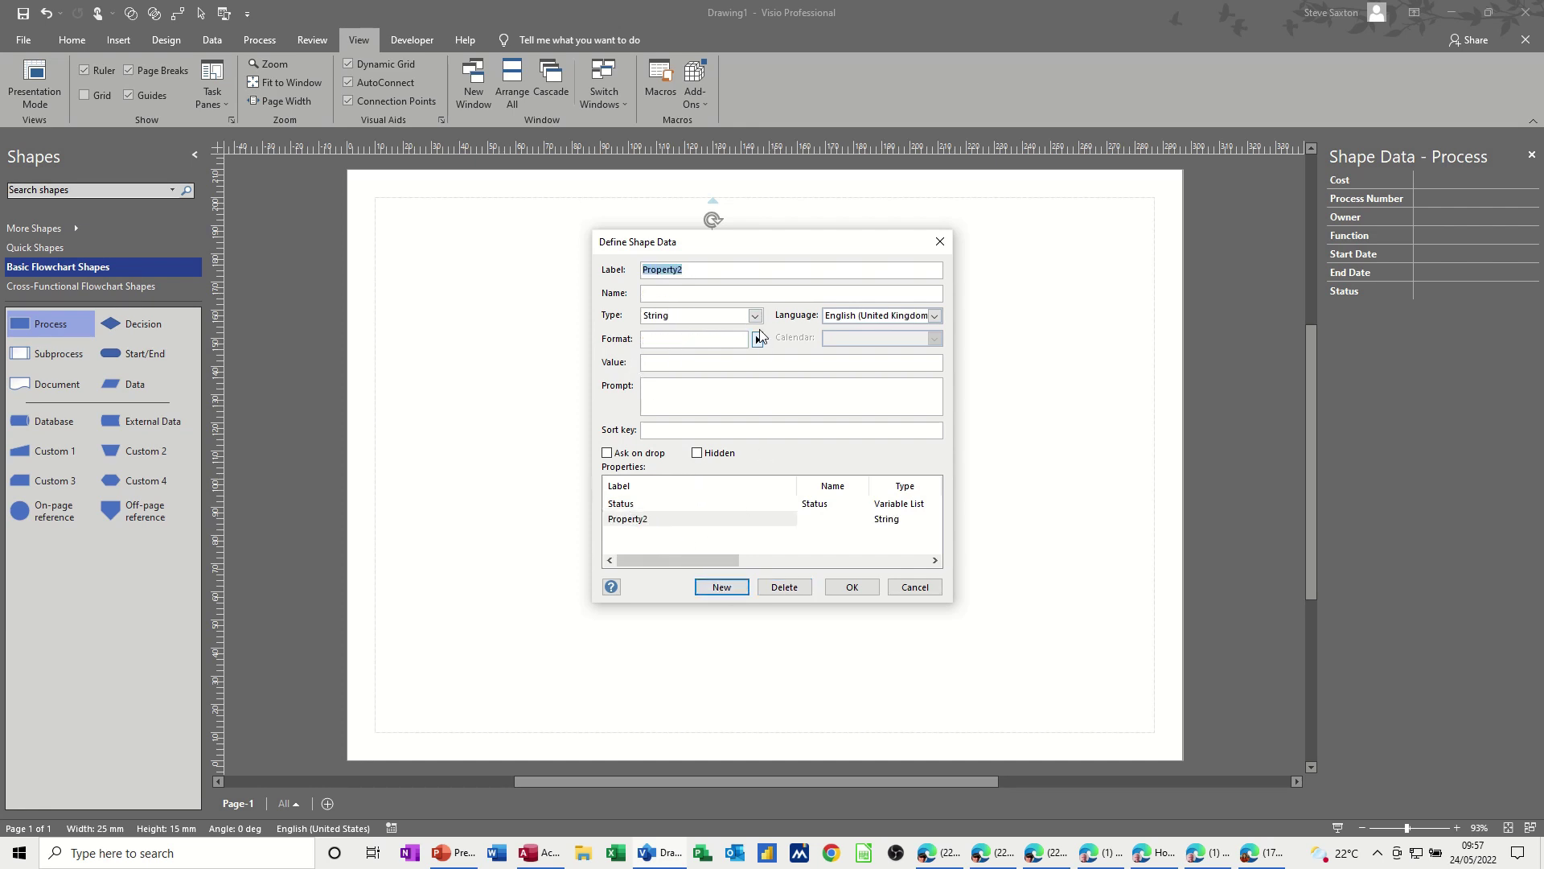
type("Name")
left_click(722, 587)
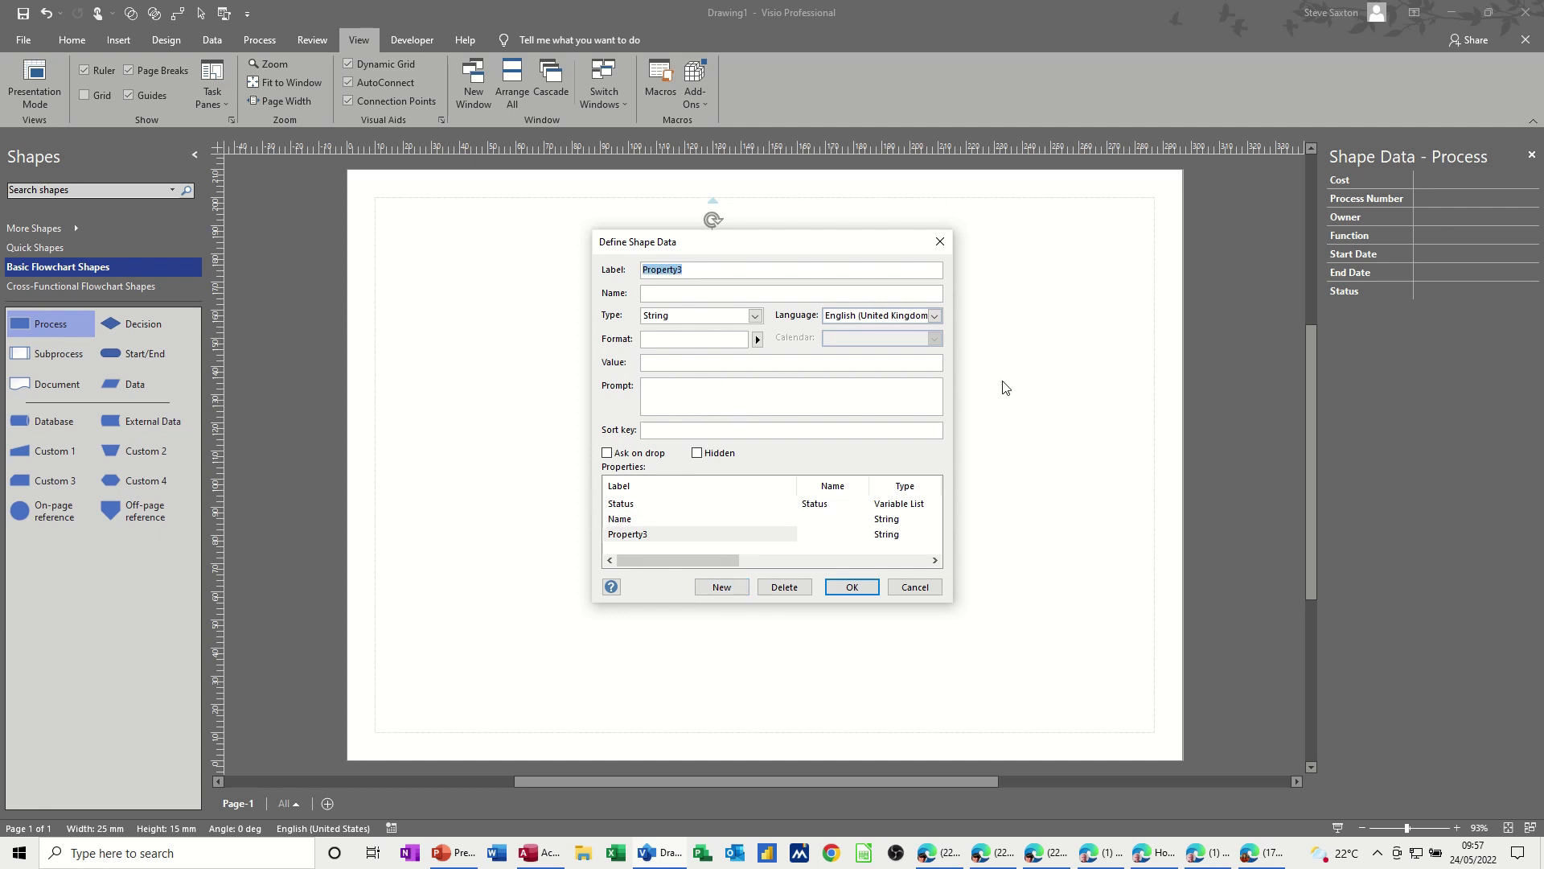
type("Cost")
left_click(625, 522)
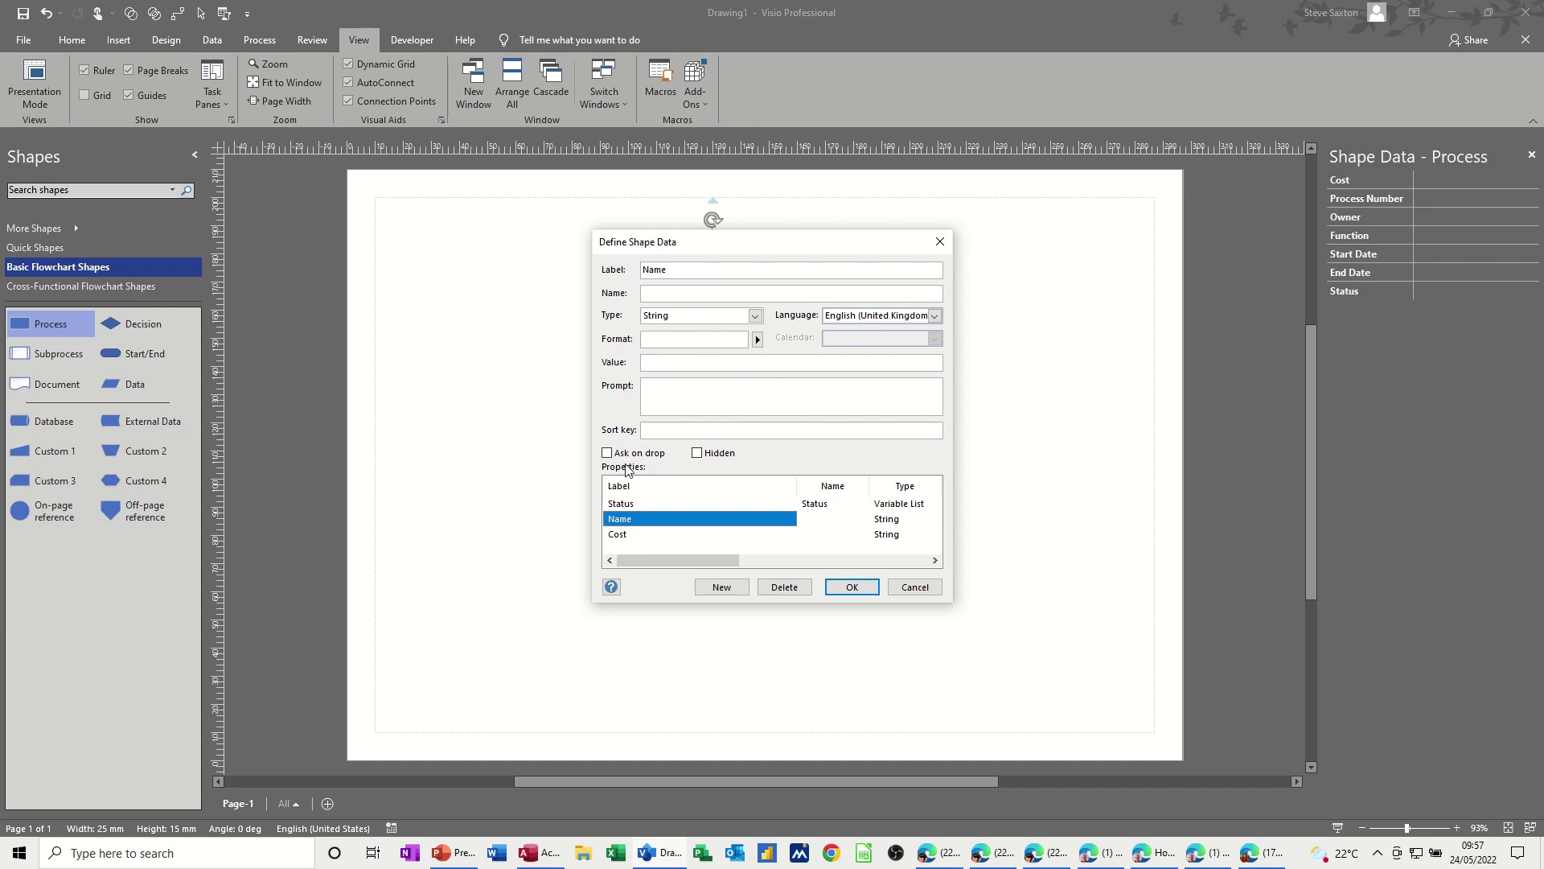
- Give Name, Status and Cost sort keys 1, 2, 3, make Cost Currency, and apply
left_click(653, 433)
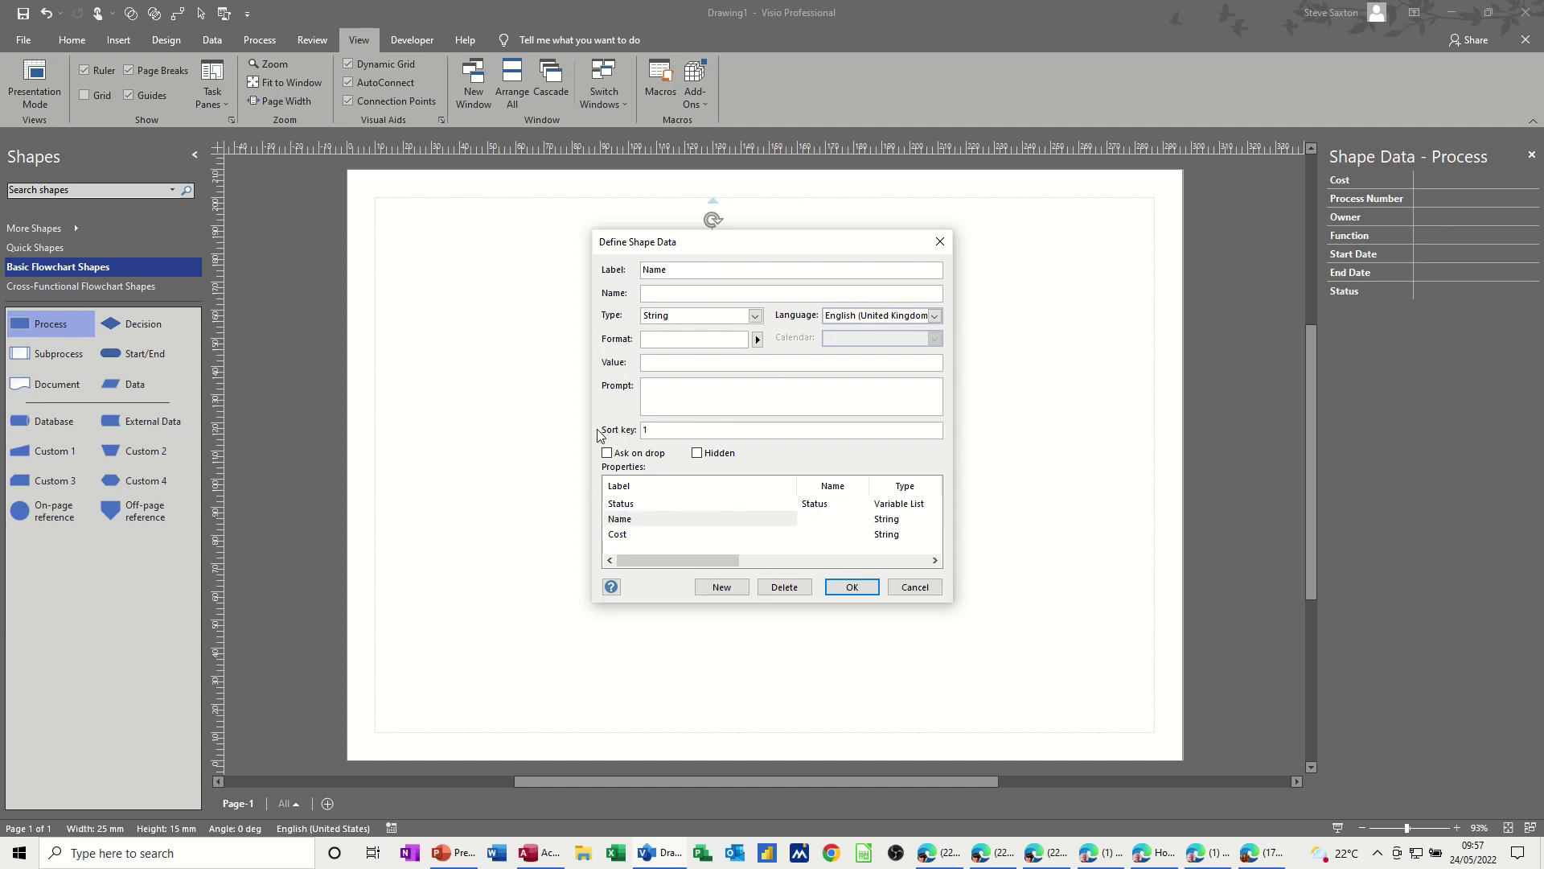
left_click(628, 504)
left_click(655, 435)
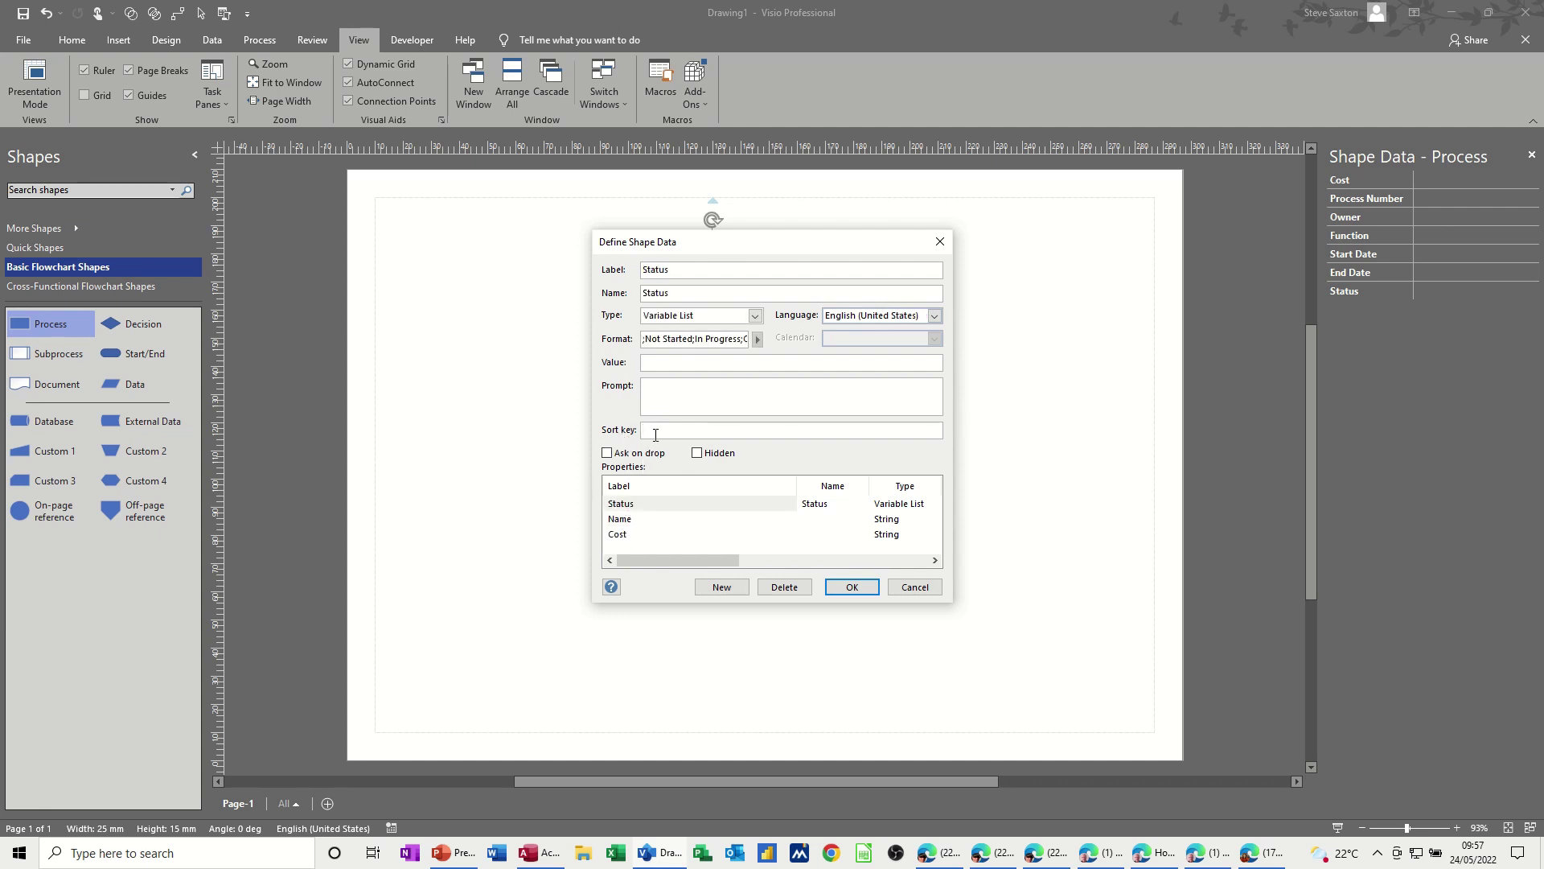
left_click(620, 536)
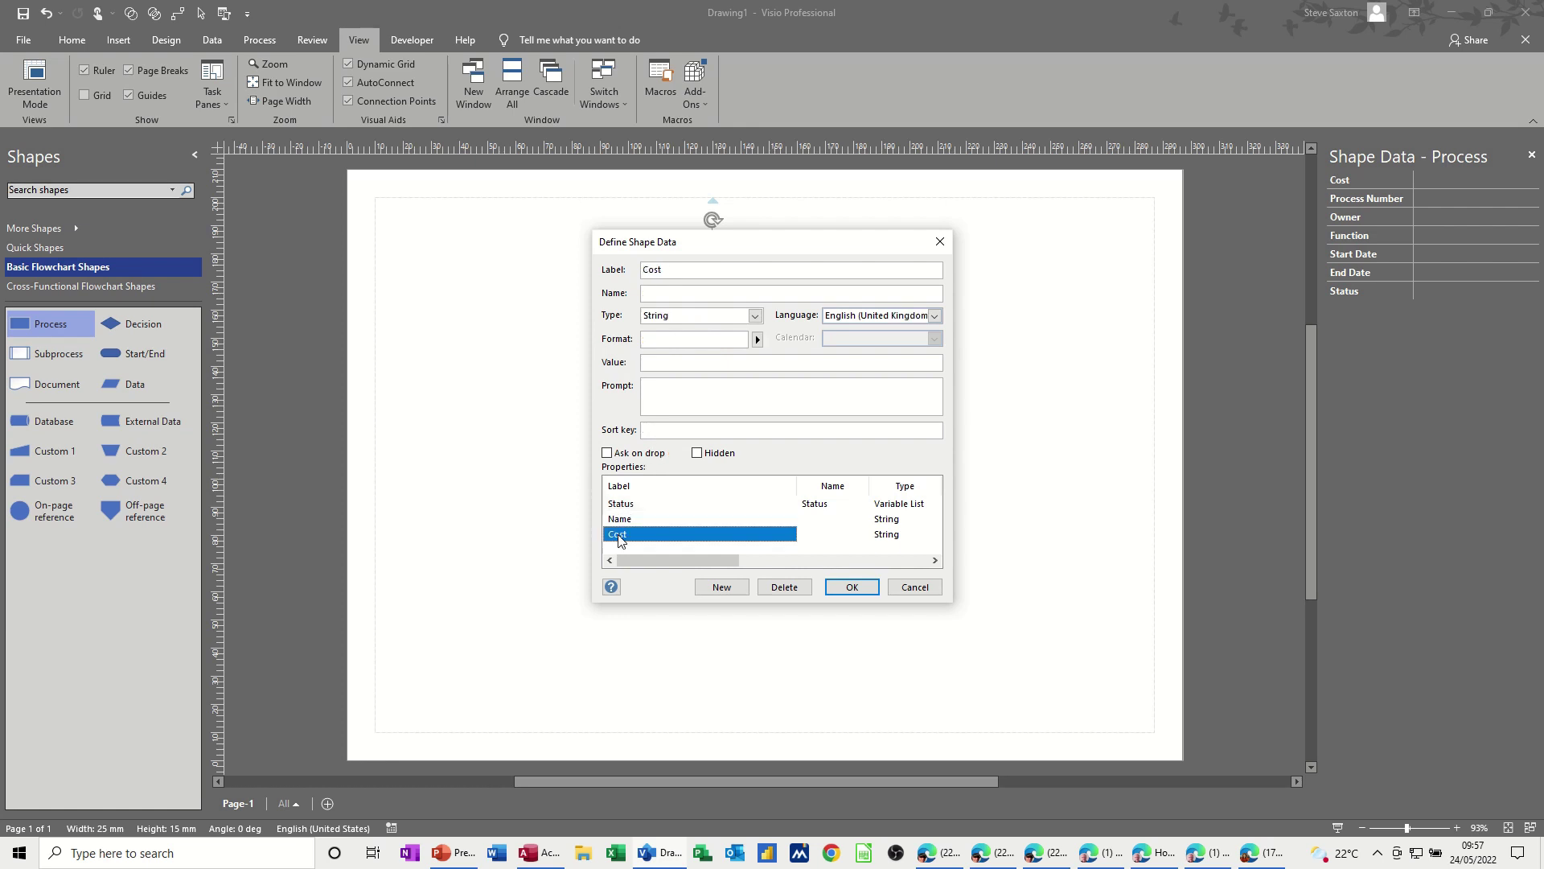
left_click(652, 436)
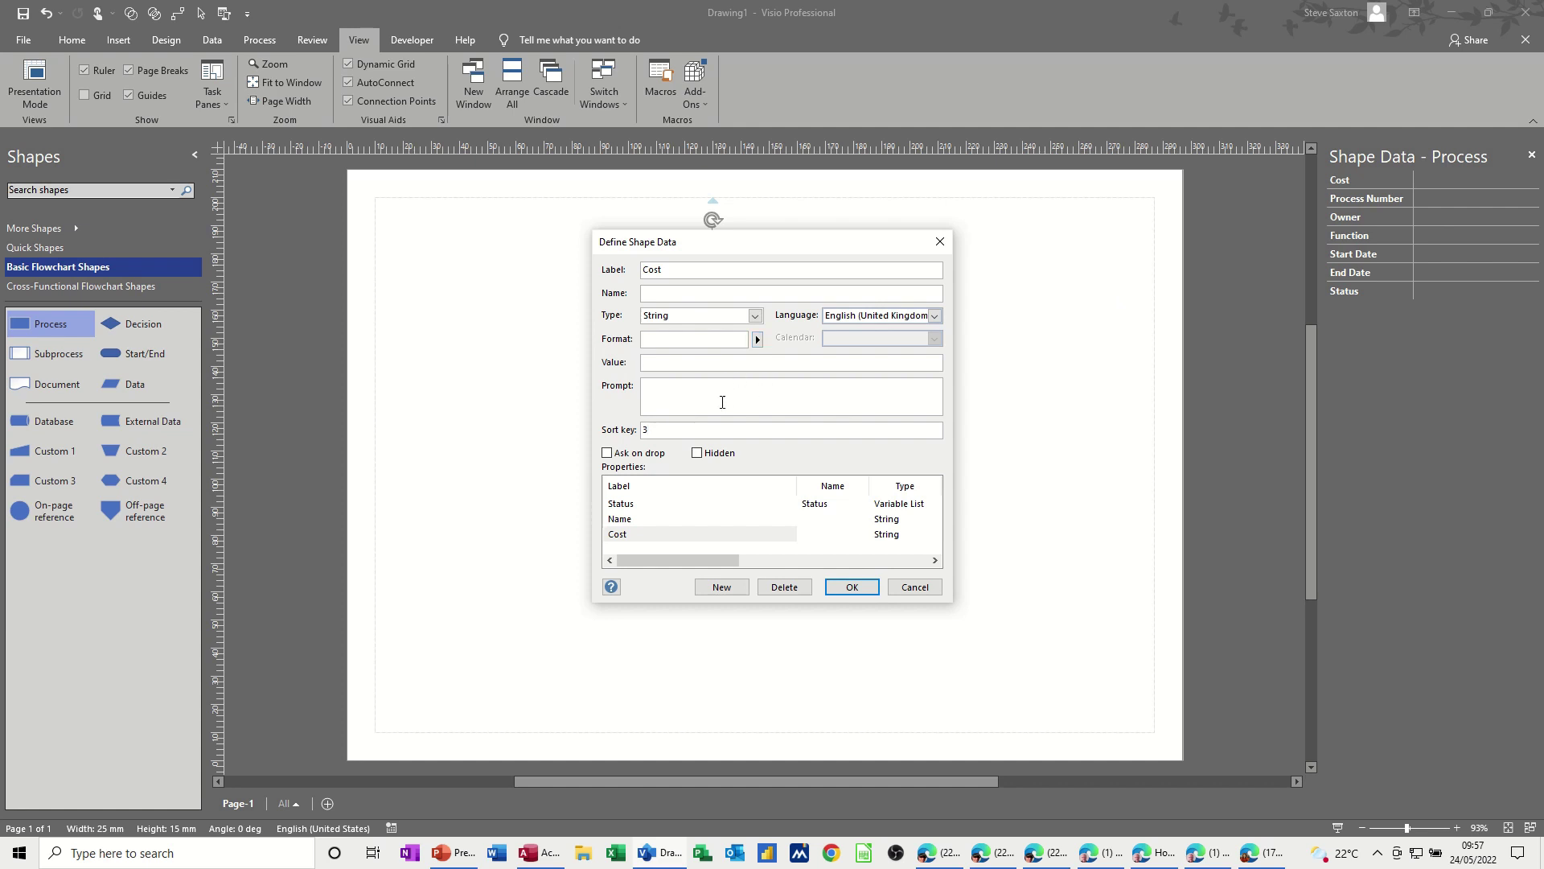
left_click(635, 534)
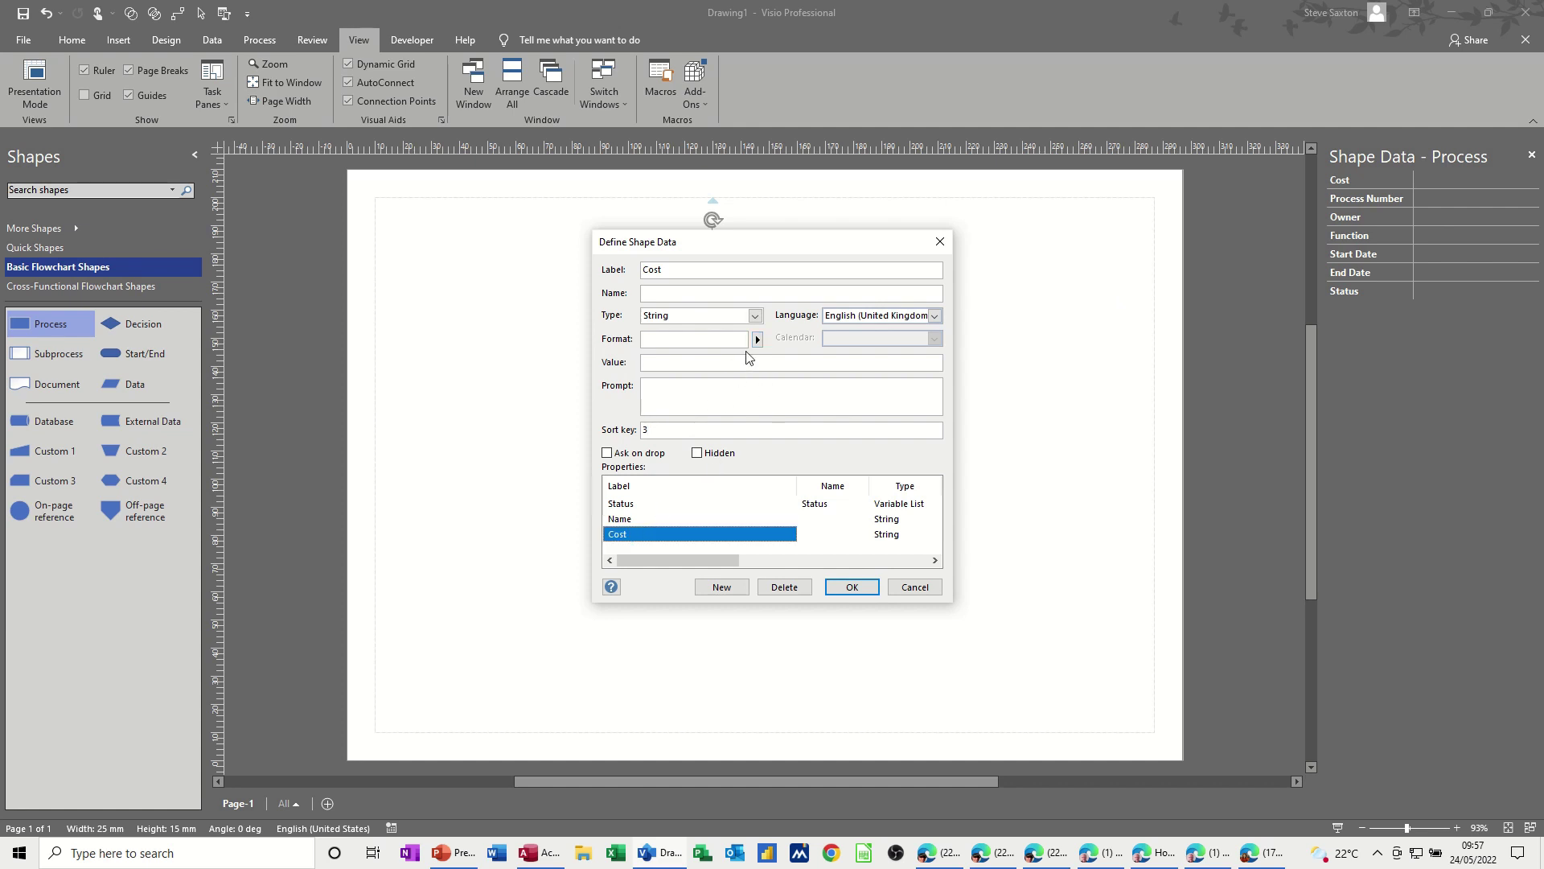
left_click(755, 315)
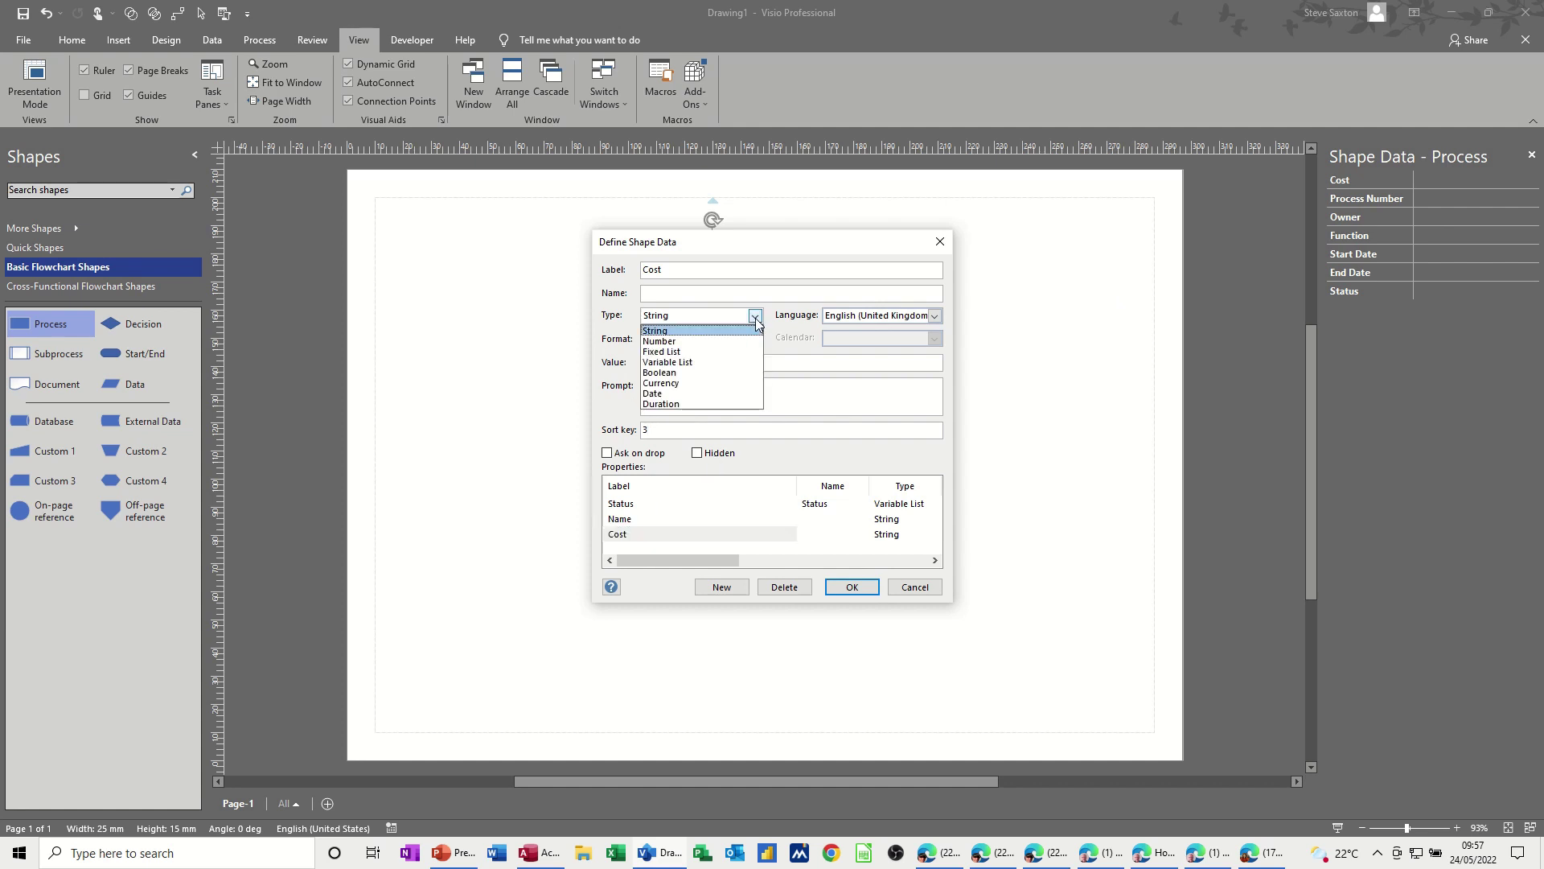
left_click(672, 384)
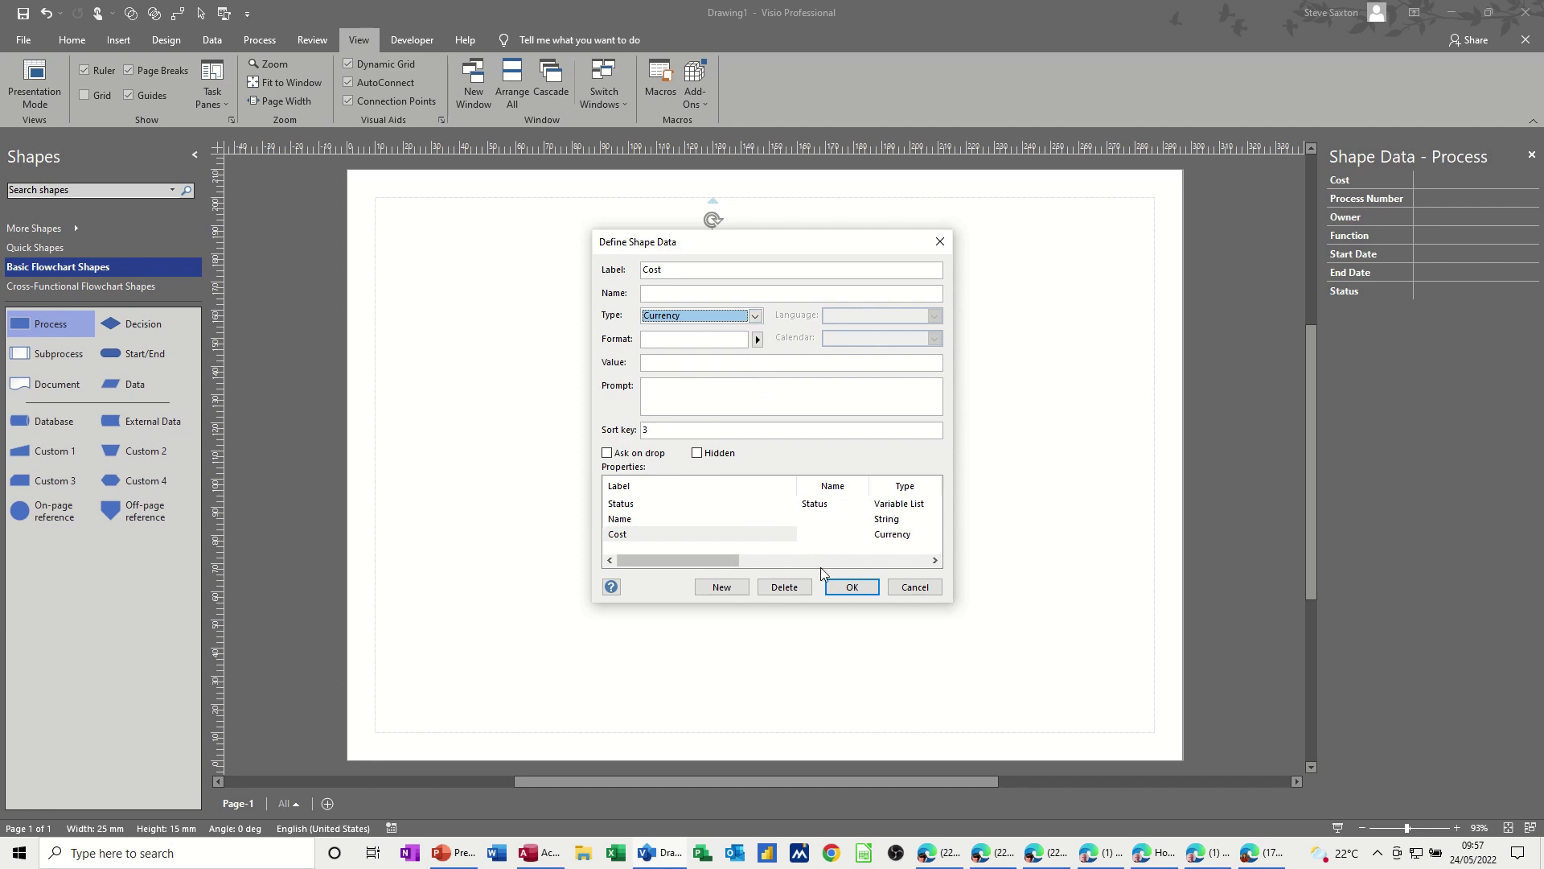
left_click(849, 587)
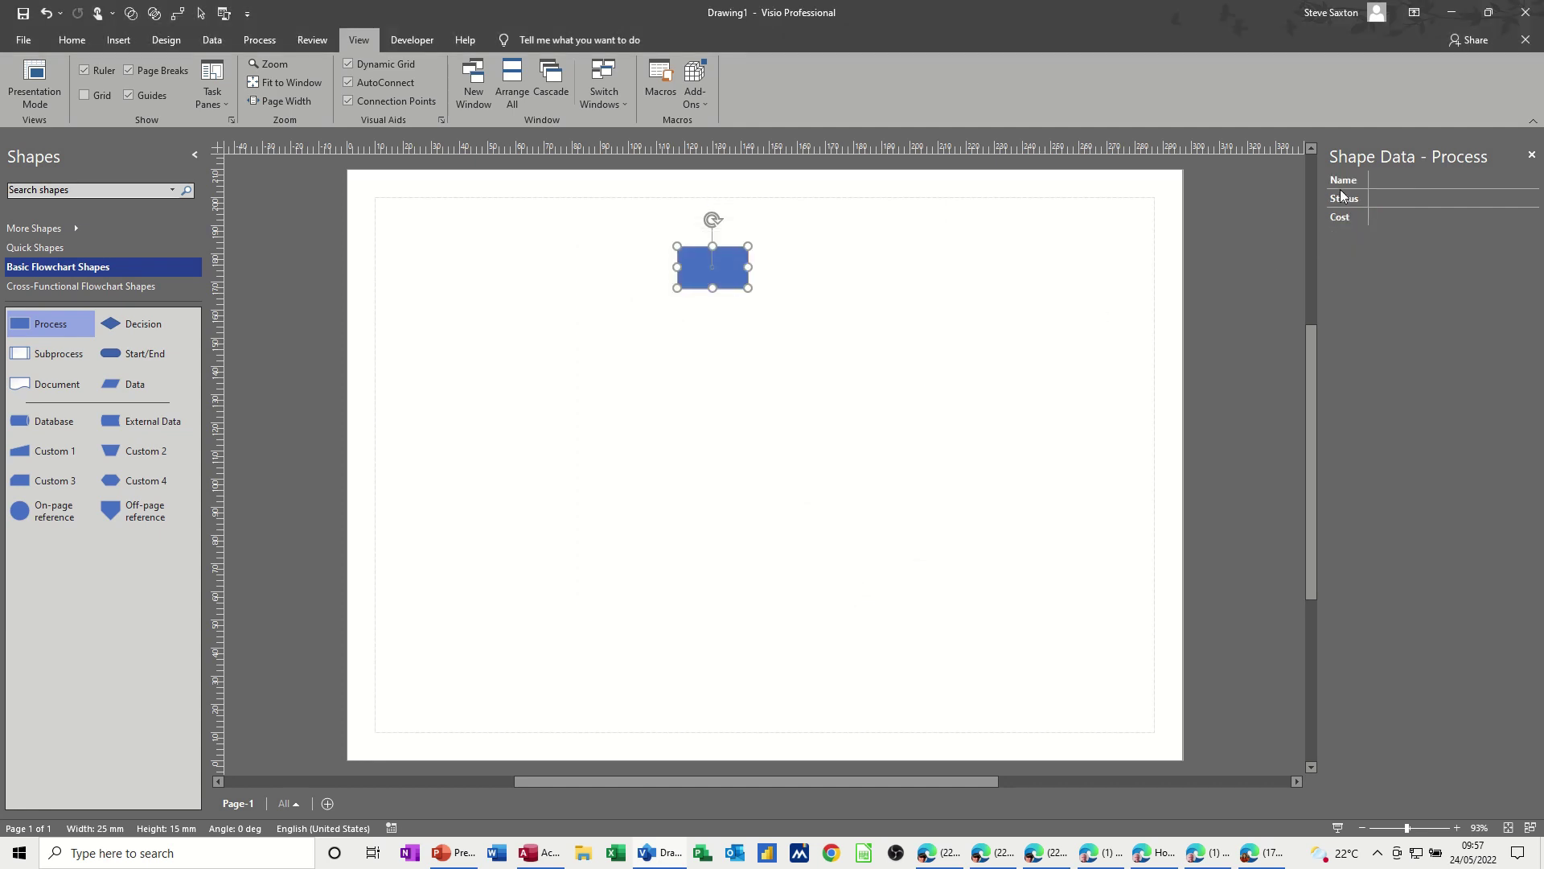
- Enter Name 'Proces 1' and choose Status In Progress for the rectangle
left_click(1382, 181)
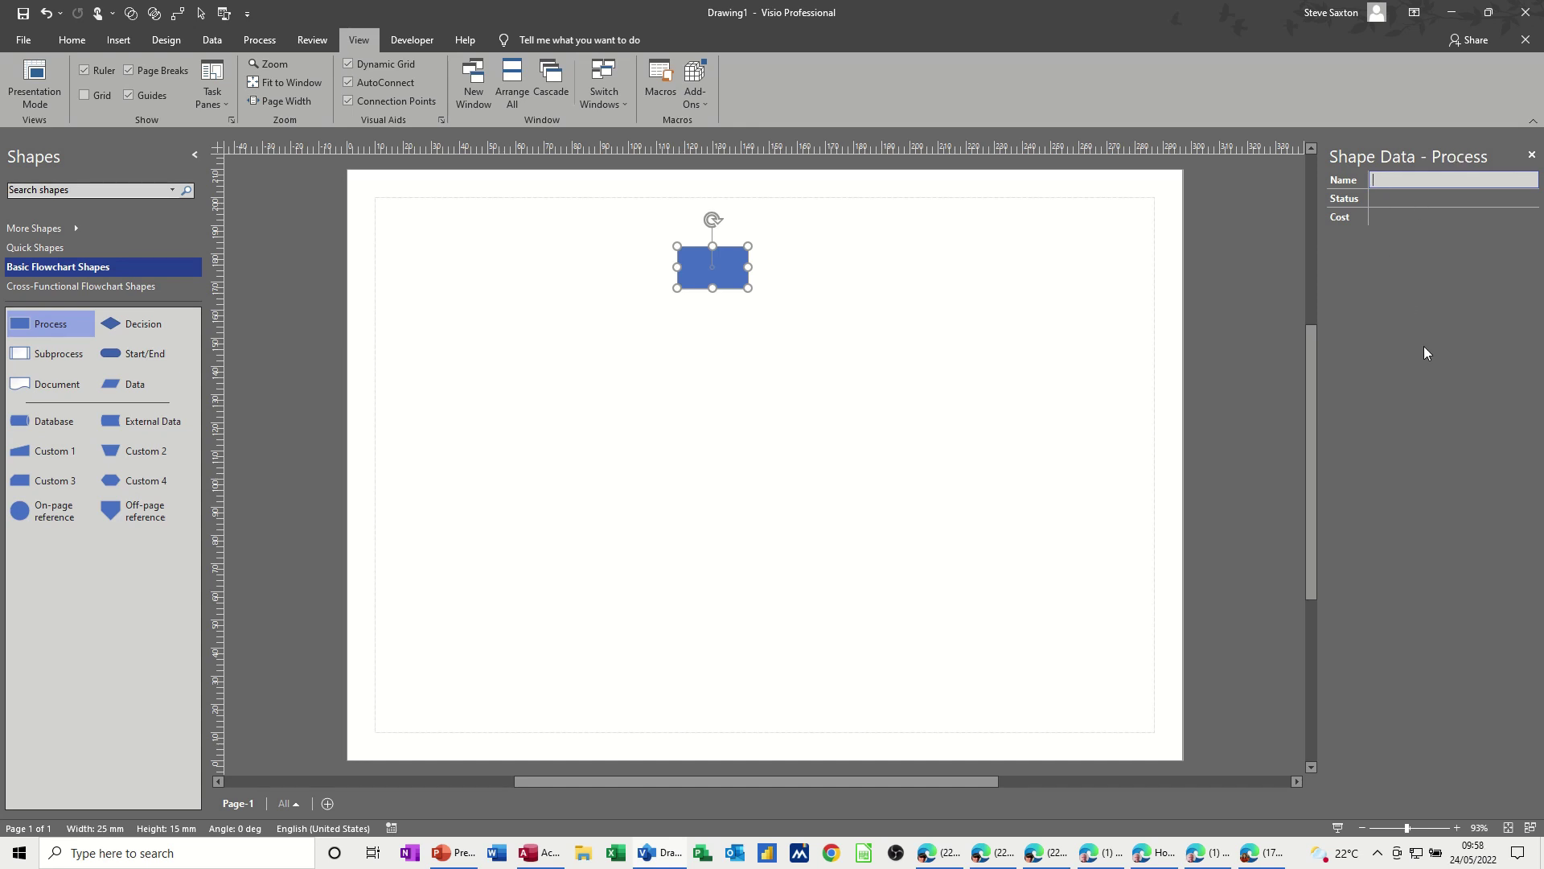
type("Proces 1")
key("Tab")
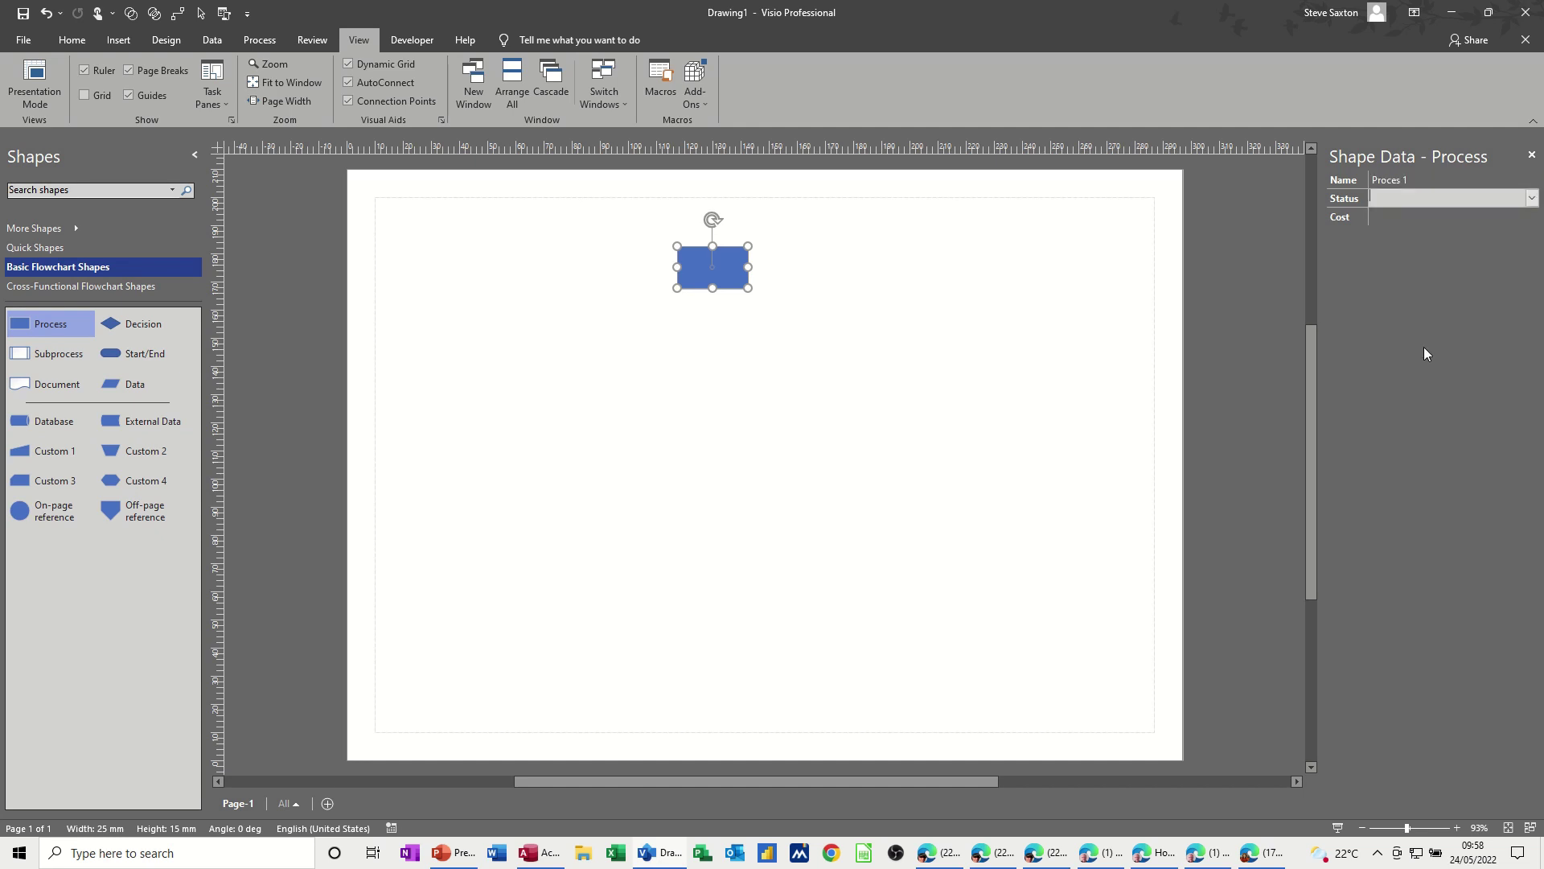
left_click(1532, 201)
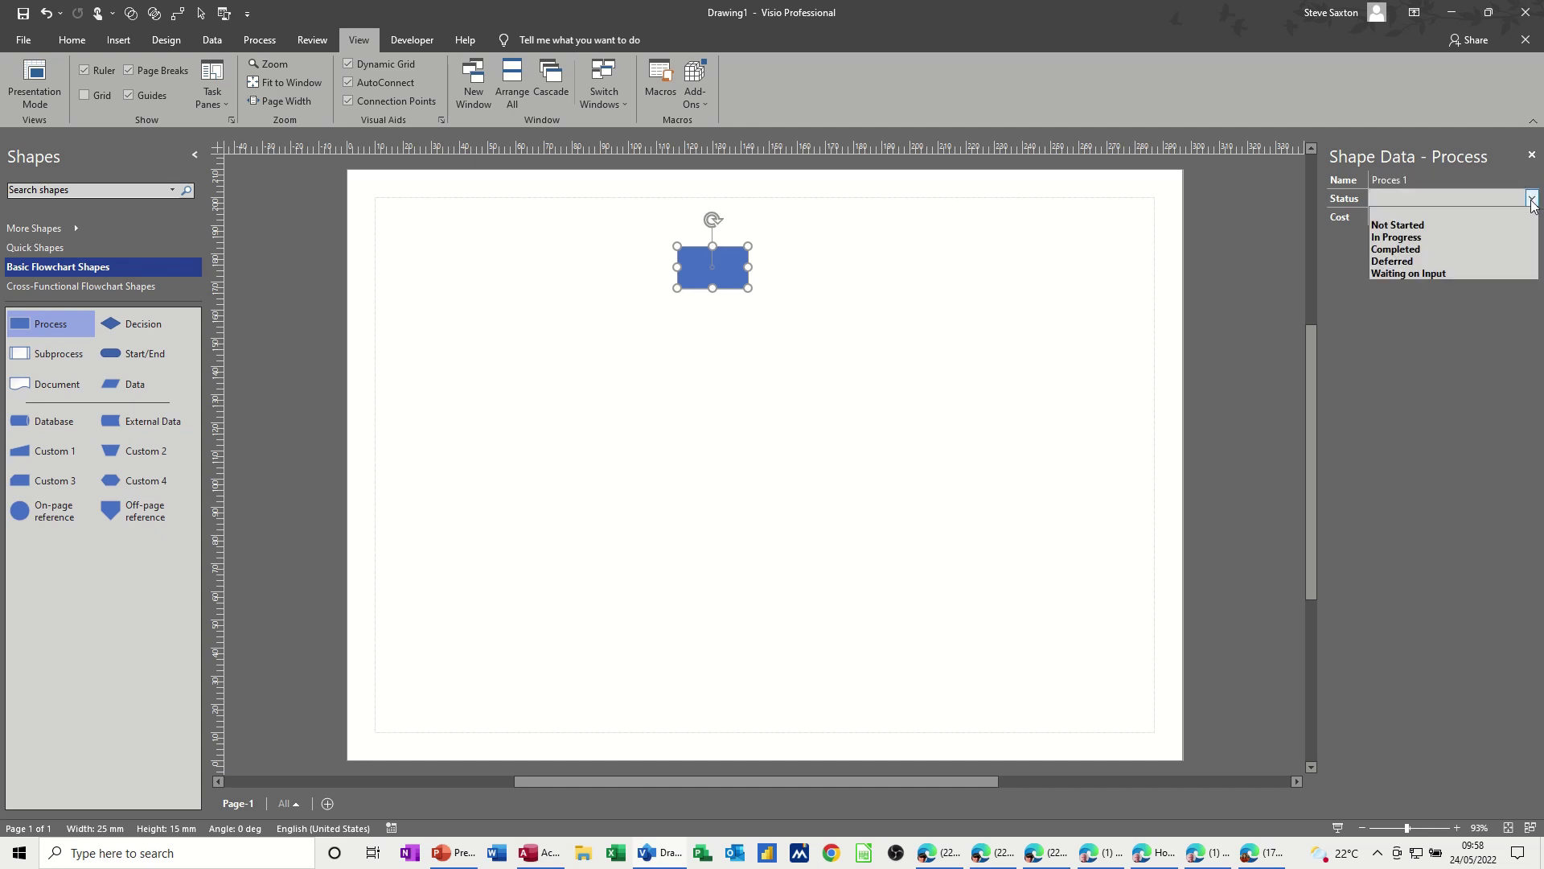
left_click(1414, 238)
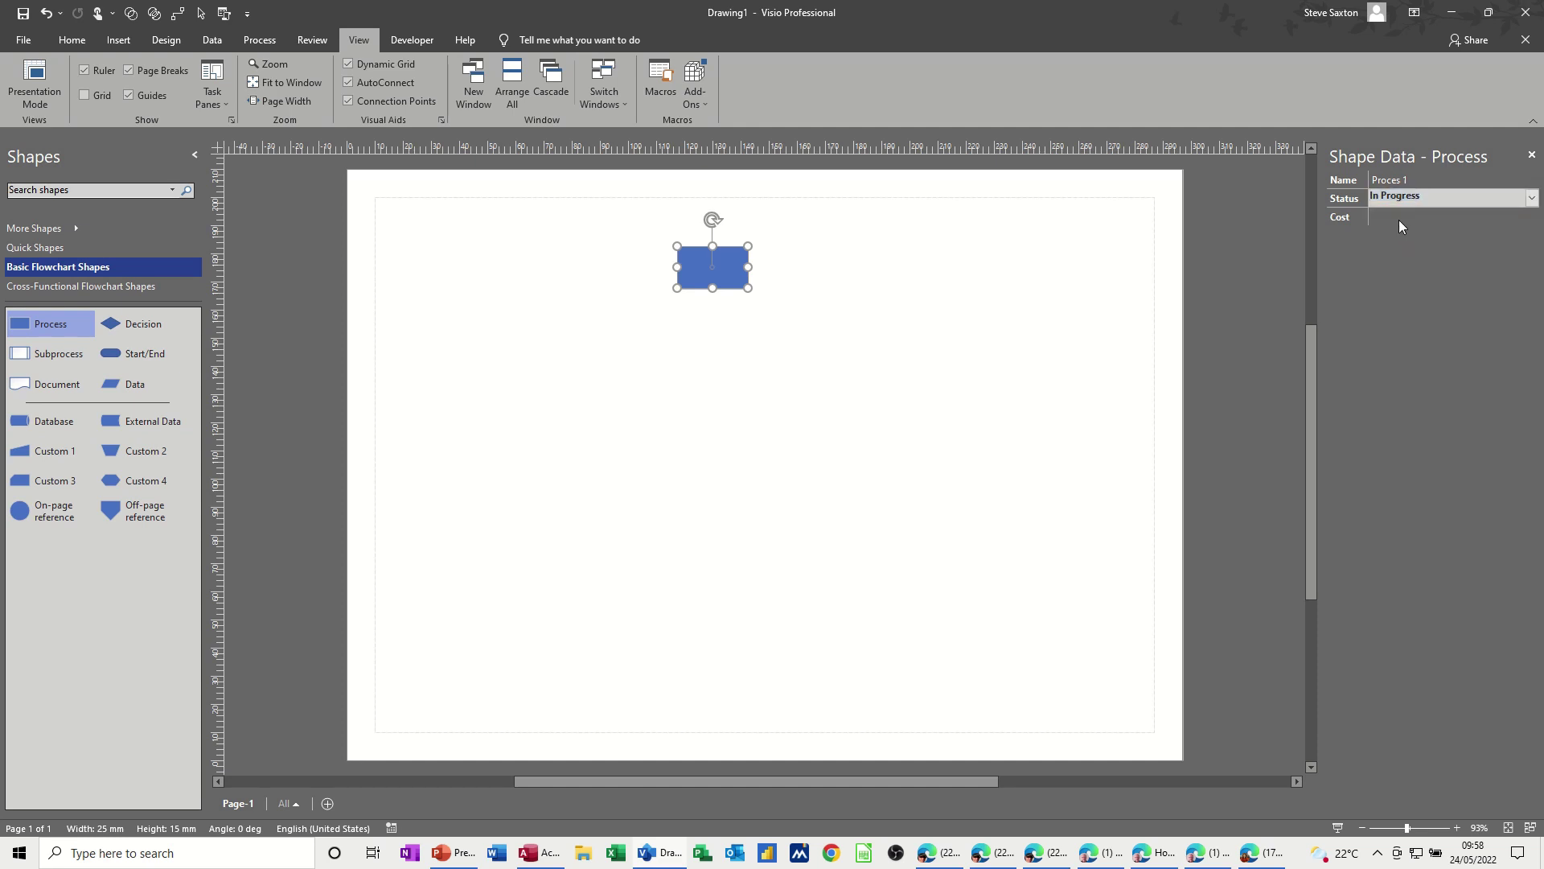
- Set the Cost to £200.00, then place a second Process shape below
left_click(1401, 218)
type("200")
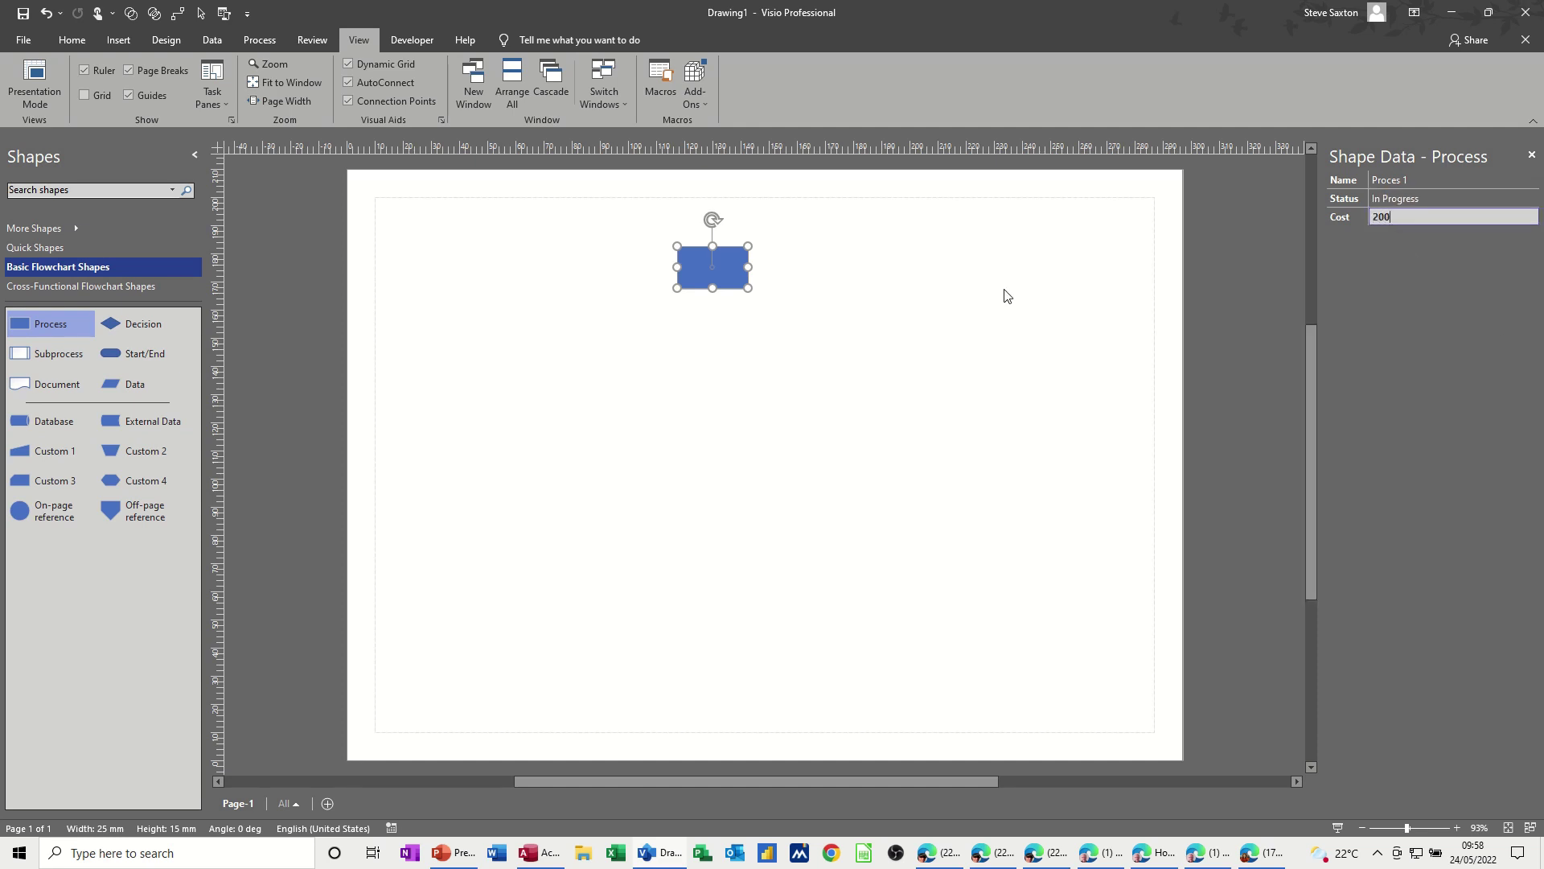
left_click(965, 286)
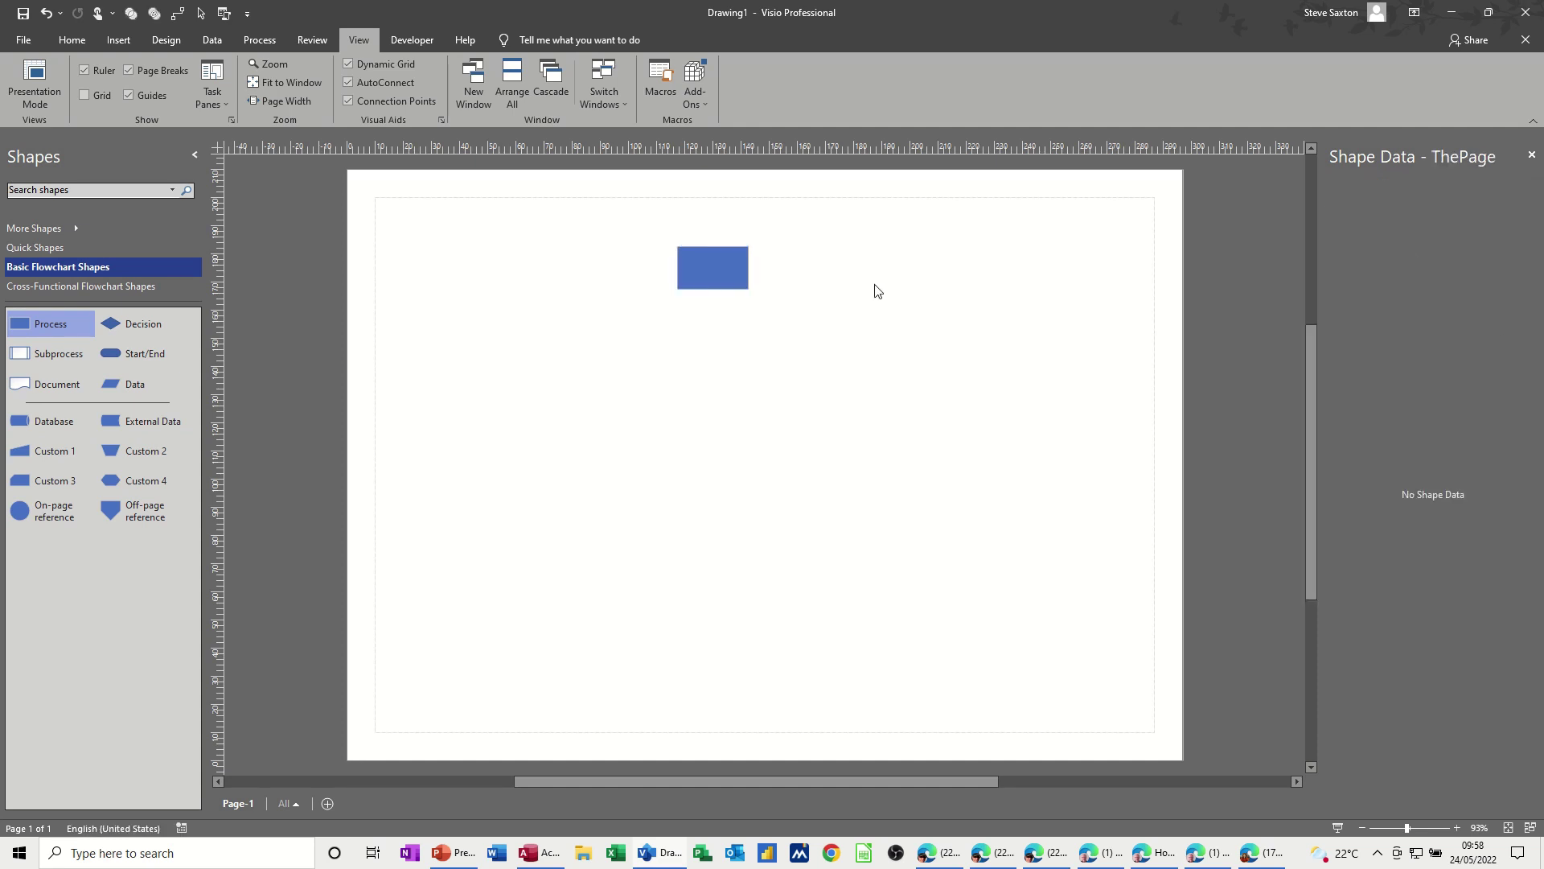
left_click(738, 280)
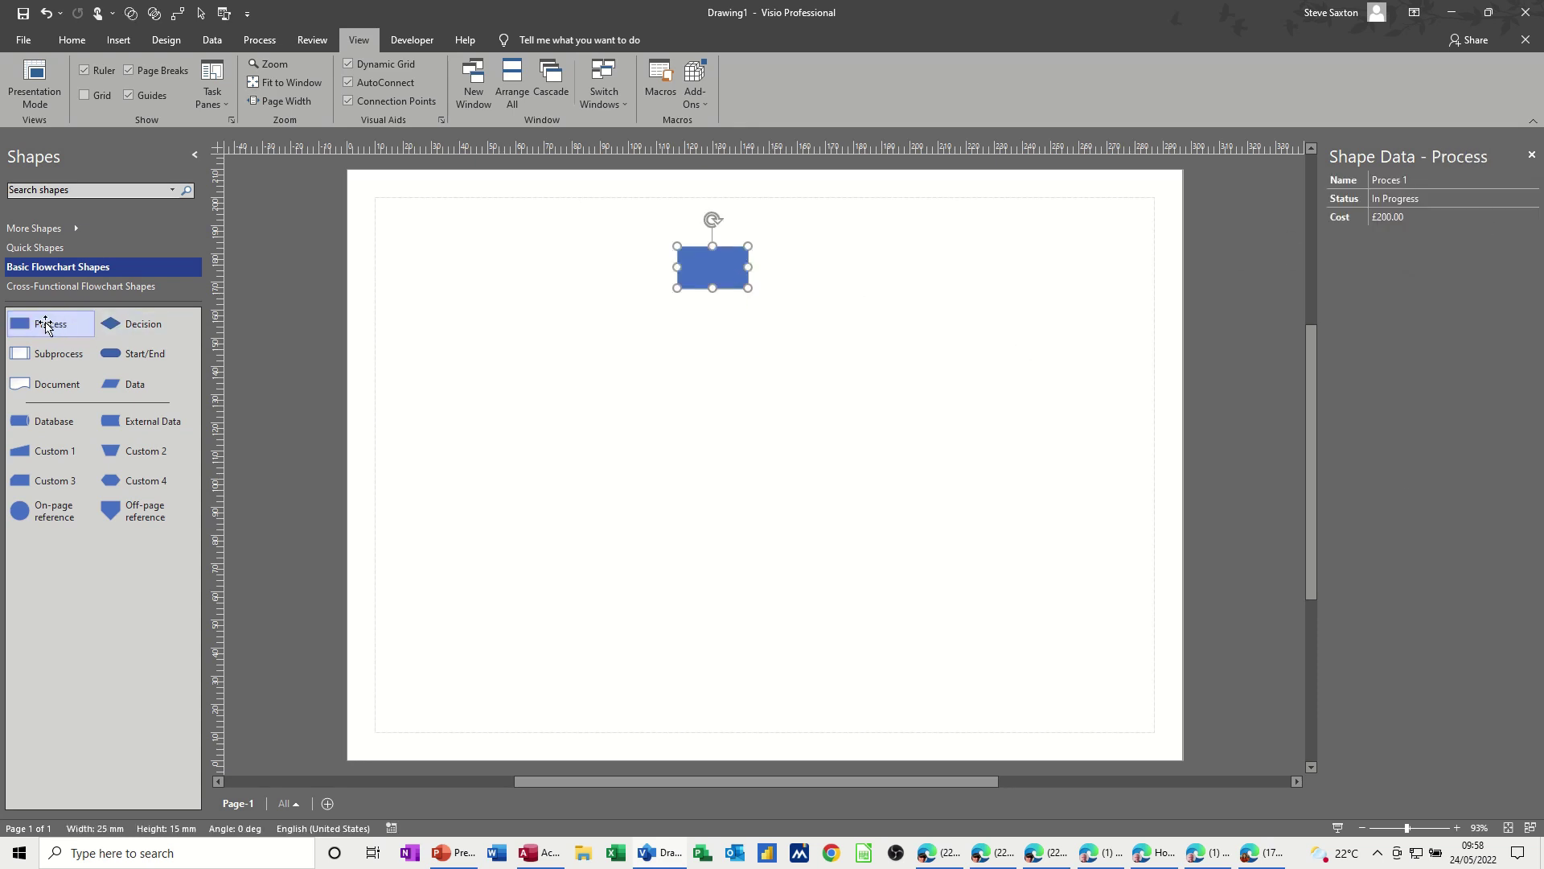
left_click_drag(48, 323, 714, 351)
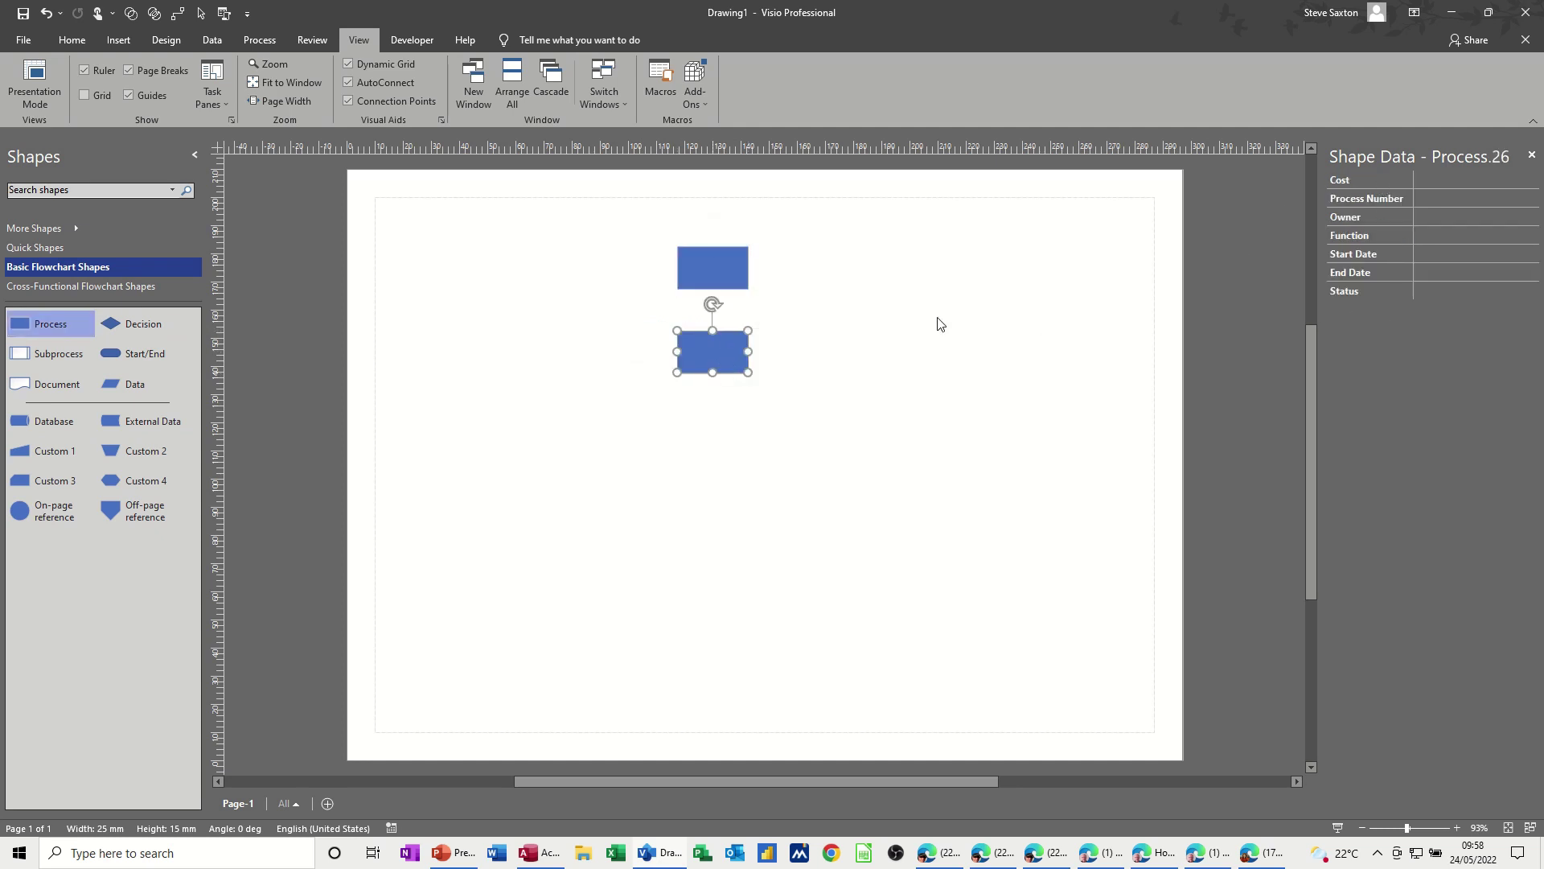
- With the data-filled rectangle selected, open the custom projects stencil from More Shapes
left_click(714, 267)
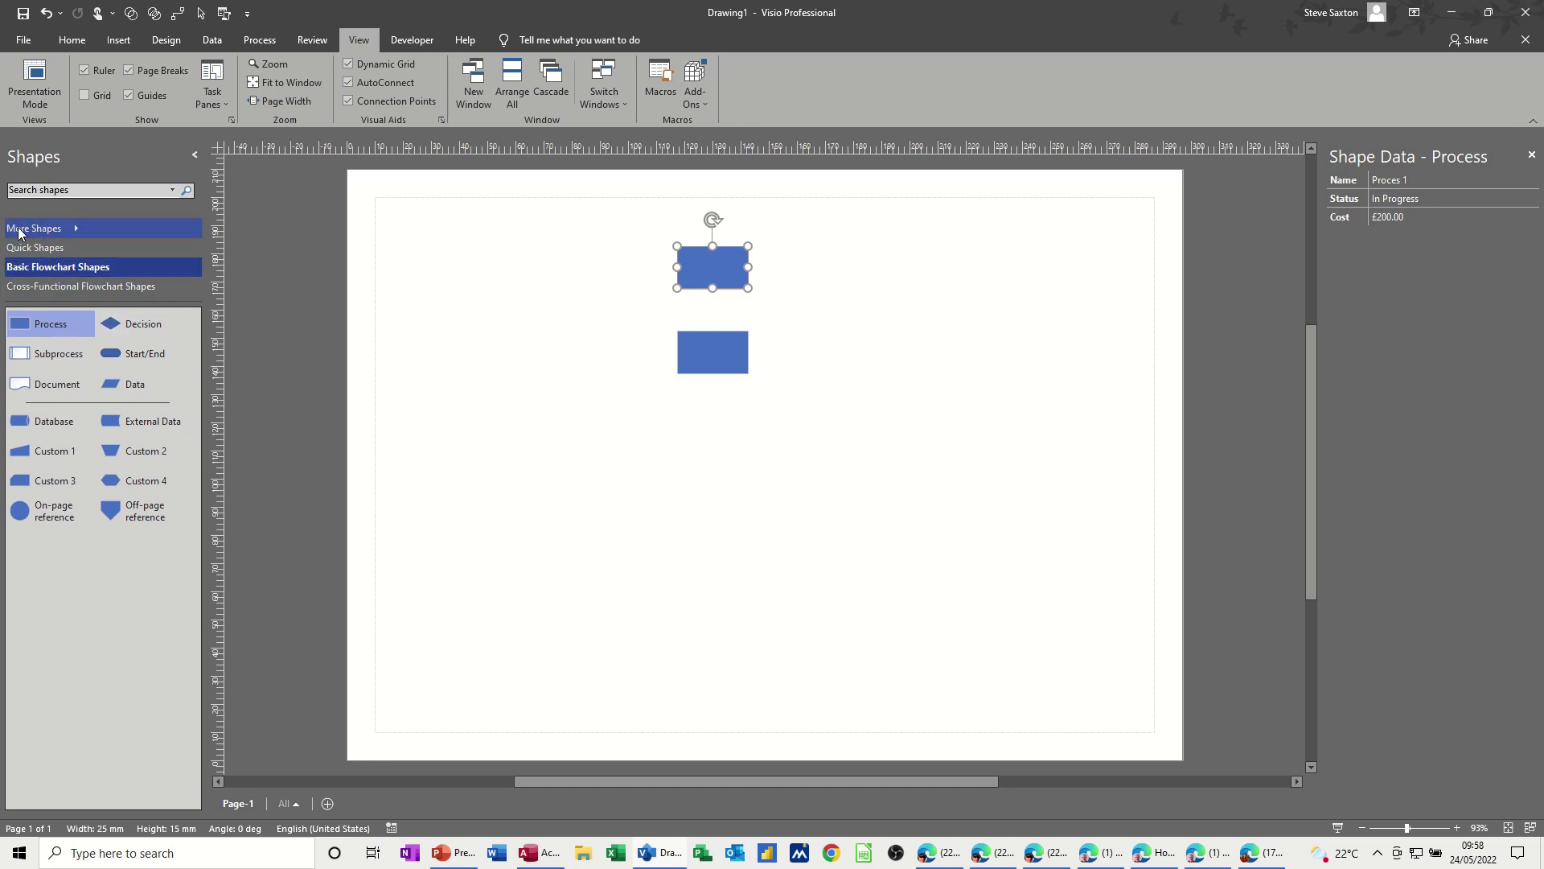
left_click(75, 228)
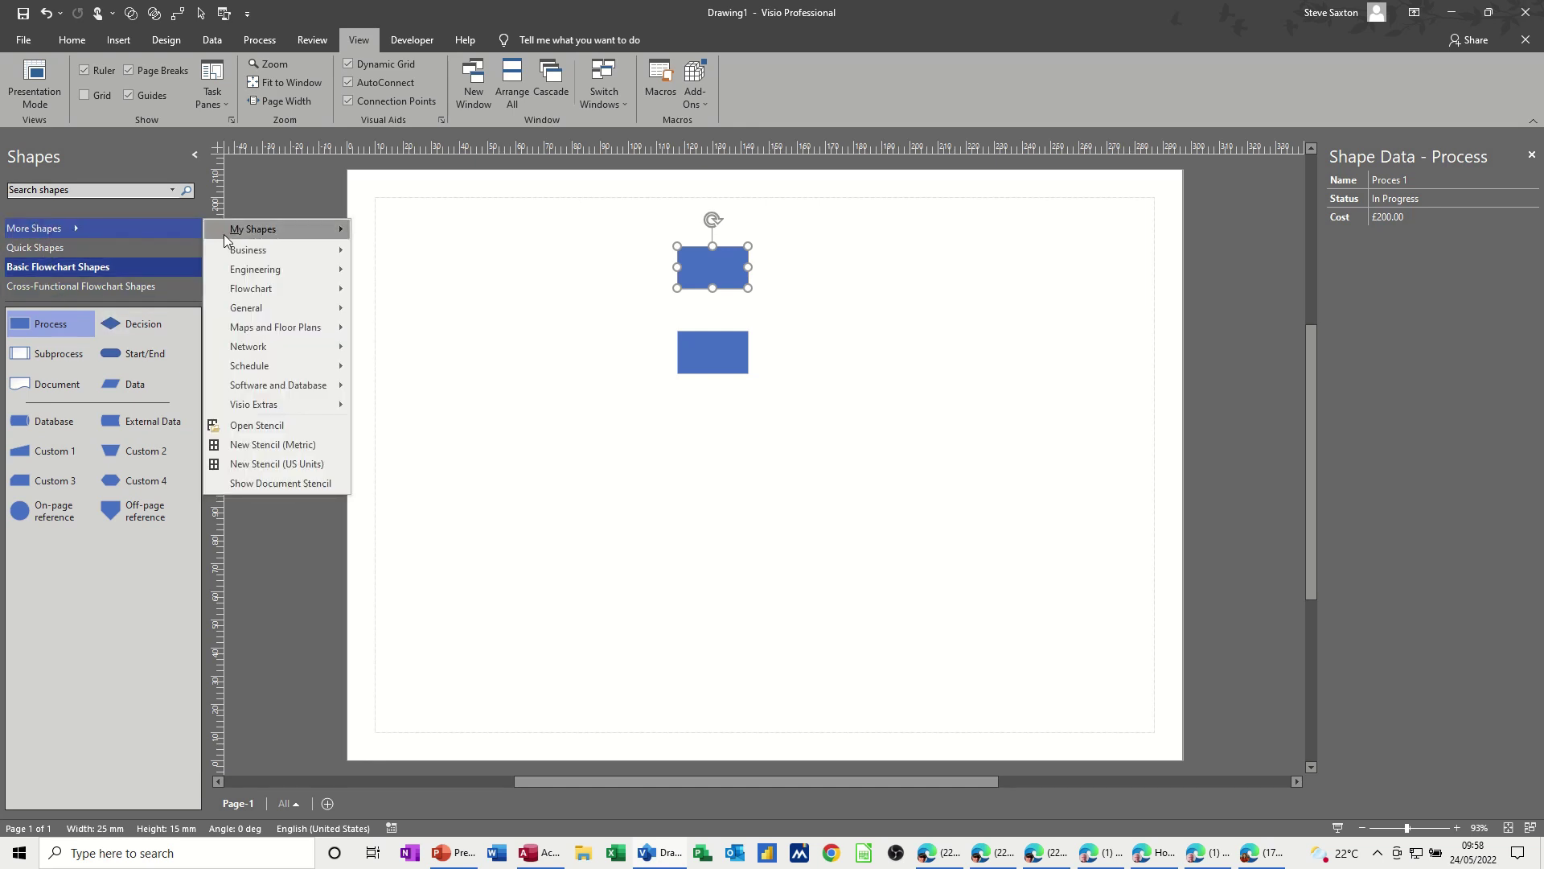
left_click(264, 425)
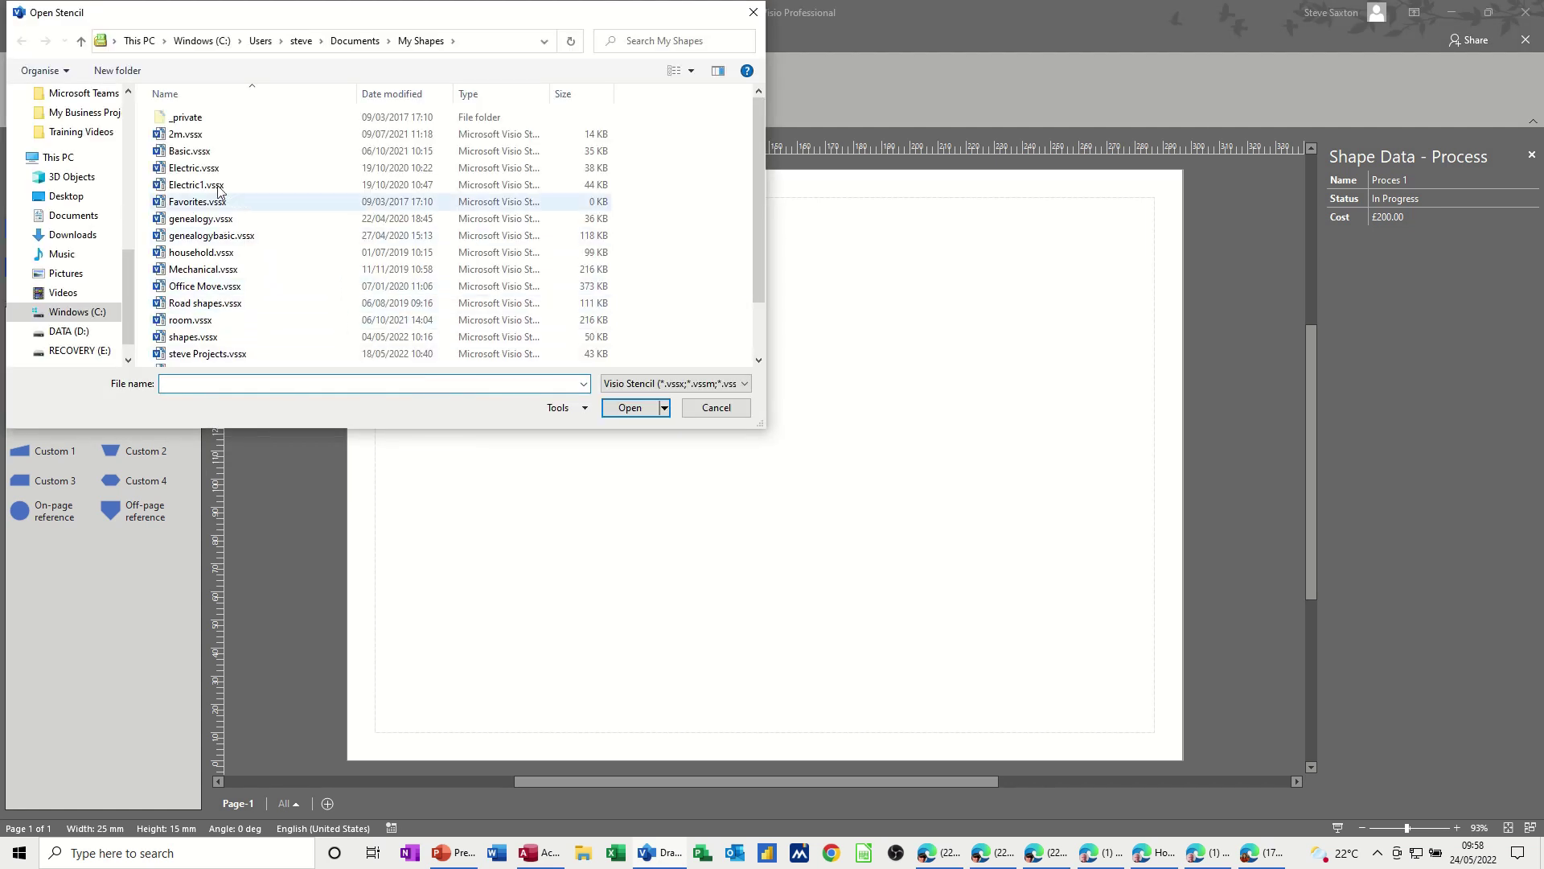
scroll(246, 343, "down", 1)
double_click(233, 307)
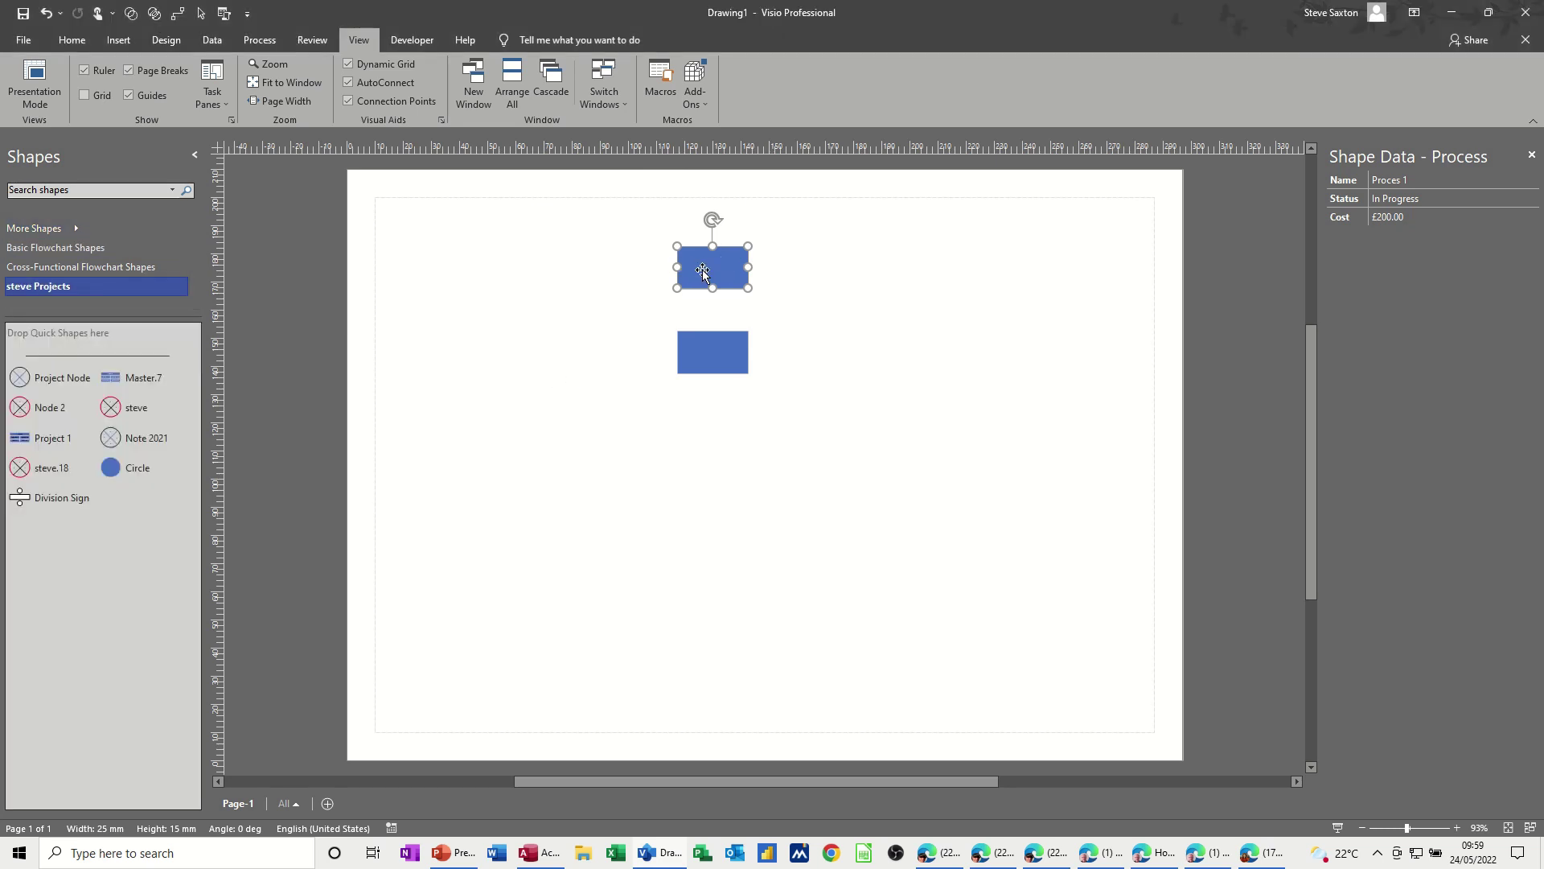
- Add the rectangle to the now-editable stencil as a master named Process
left_click_drag(694, 276, 113, 506)
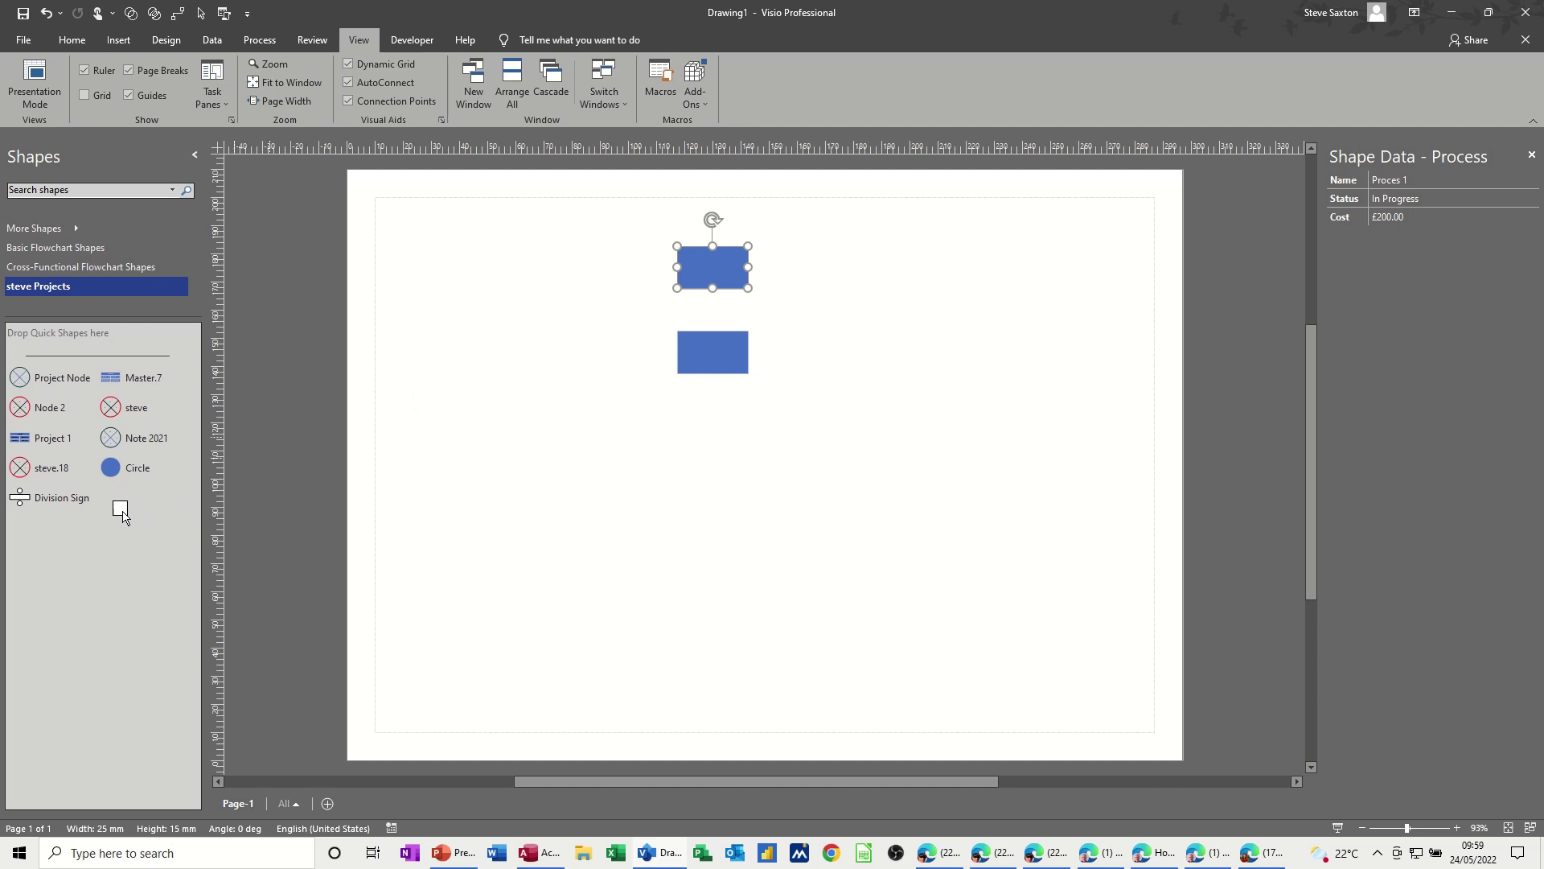
left_click(745, 472)
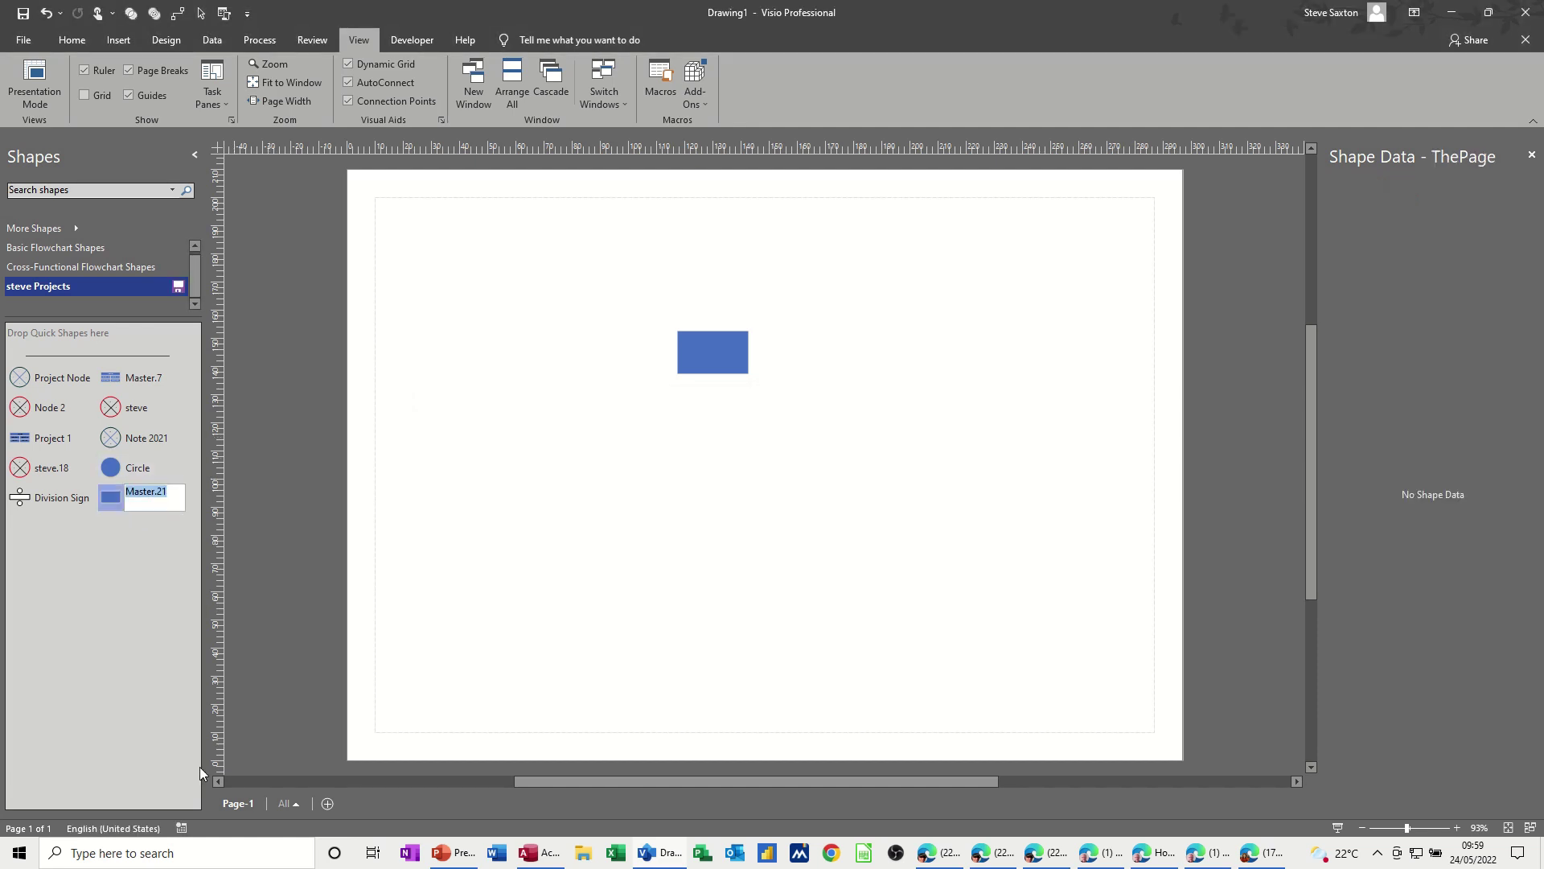
type("process")
key("Return")
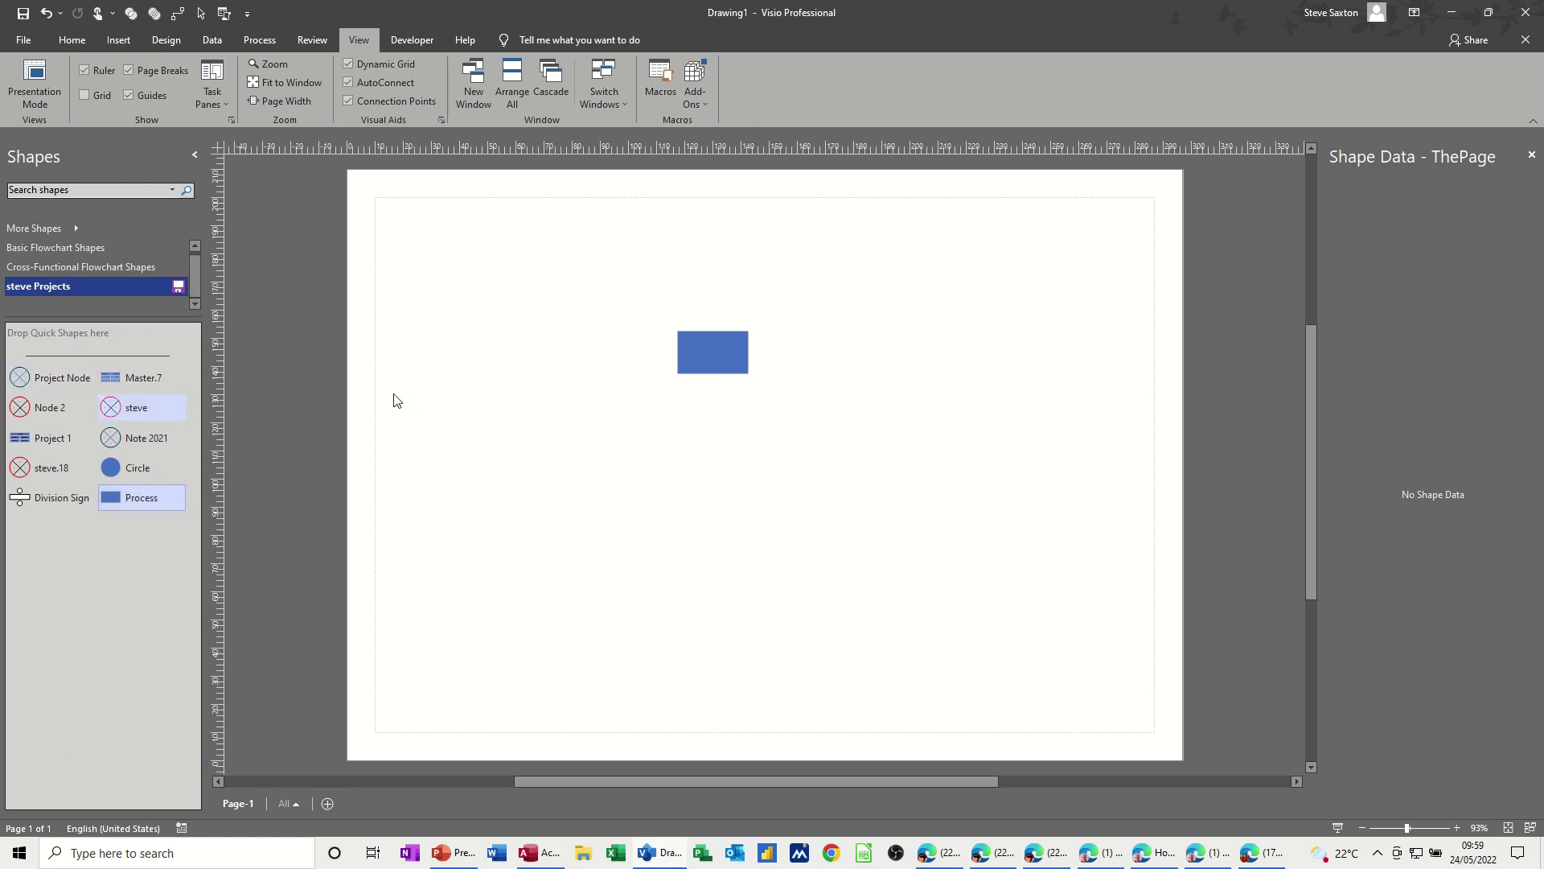
- Delete the second rectangle and place a copy of the new Process master
left_click(677, 370)
key("Delete")
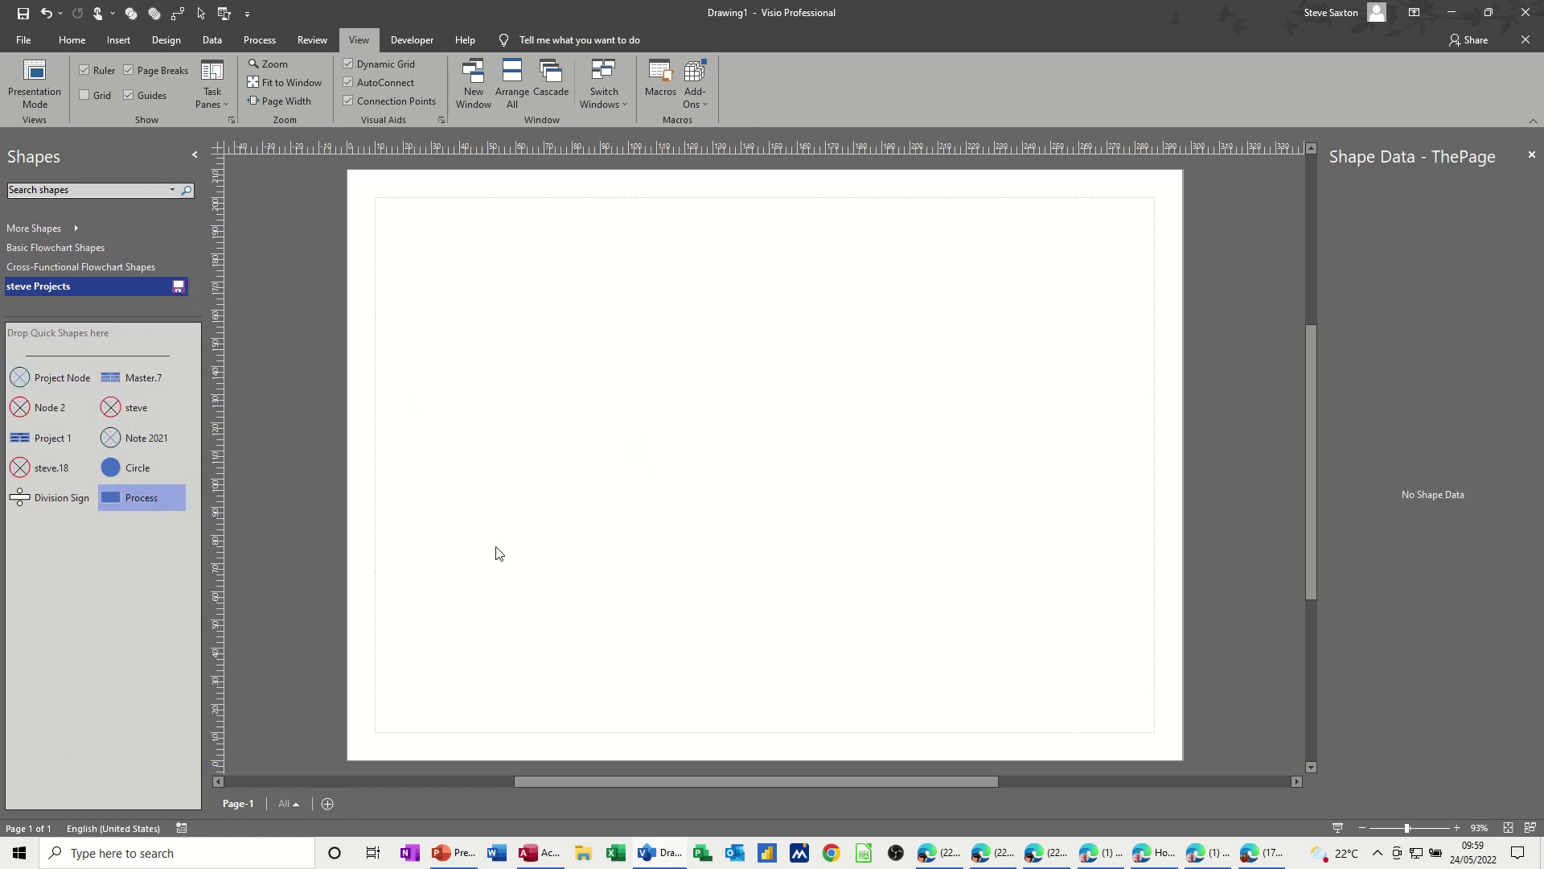
left_click_drag(138, 500, 697, 257)
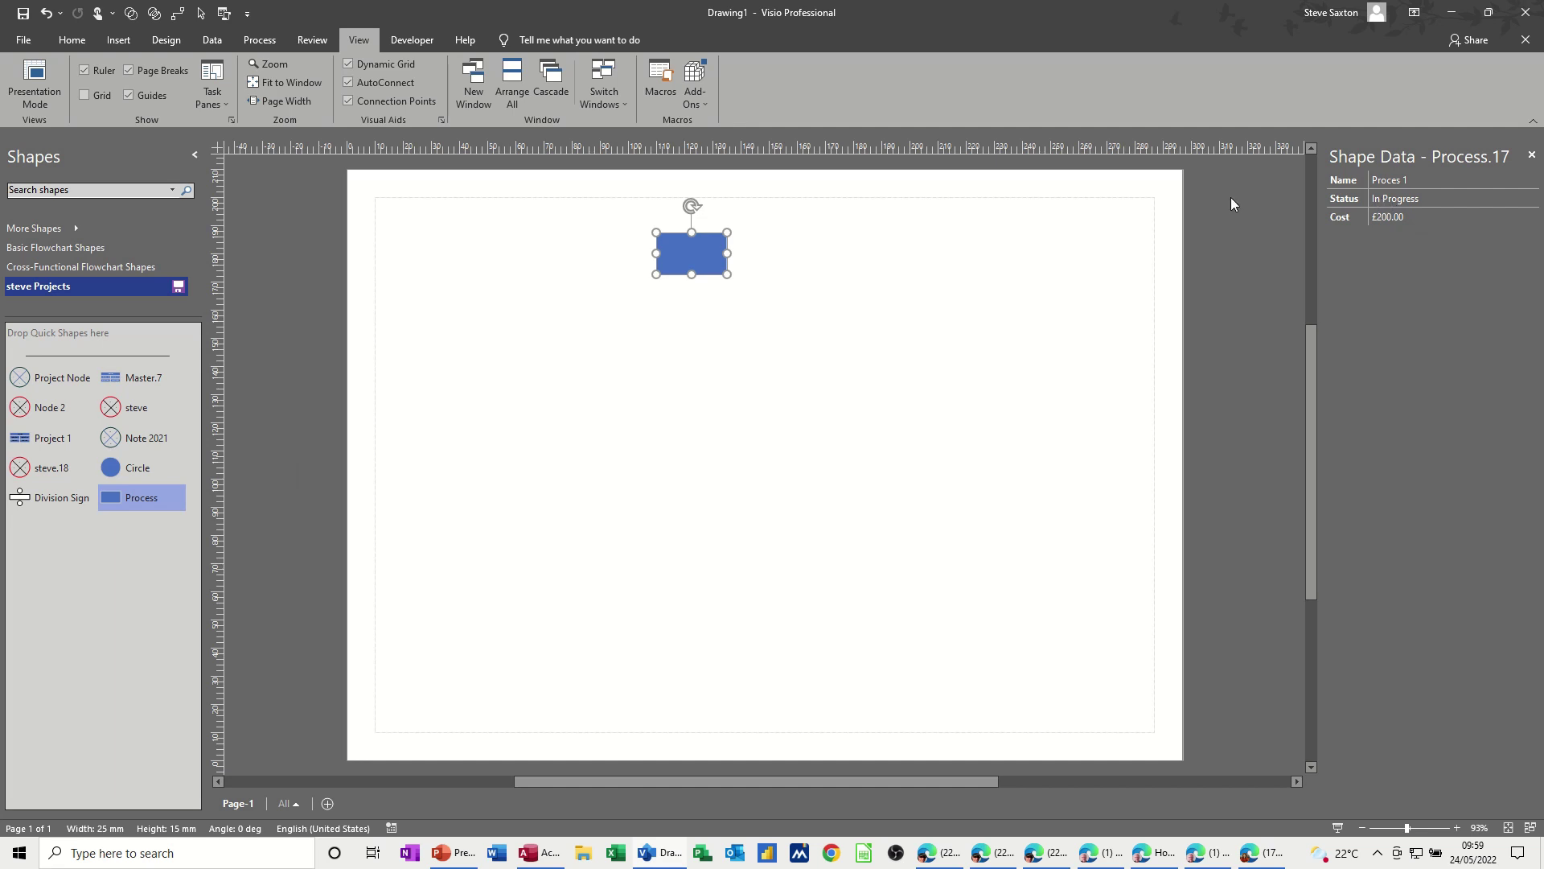
- Show the Developer tab commands
left_click(411, 40)
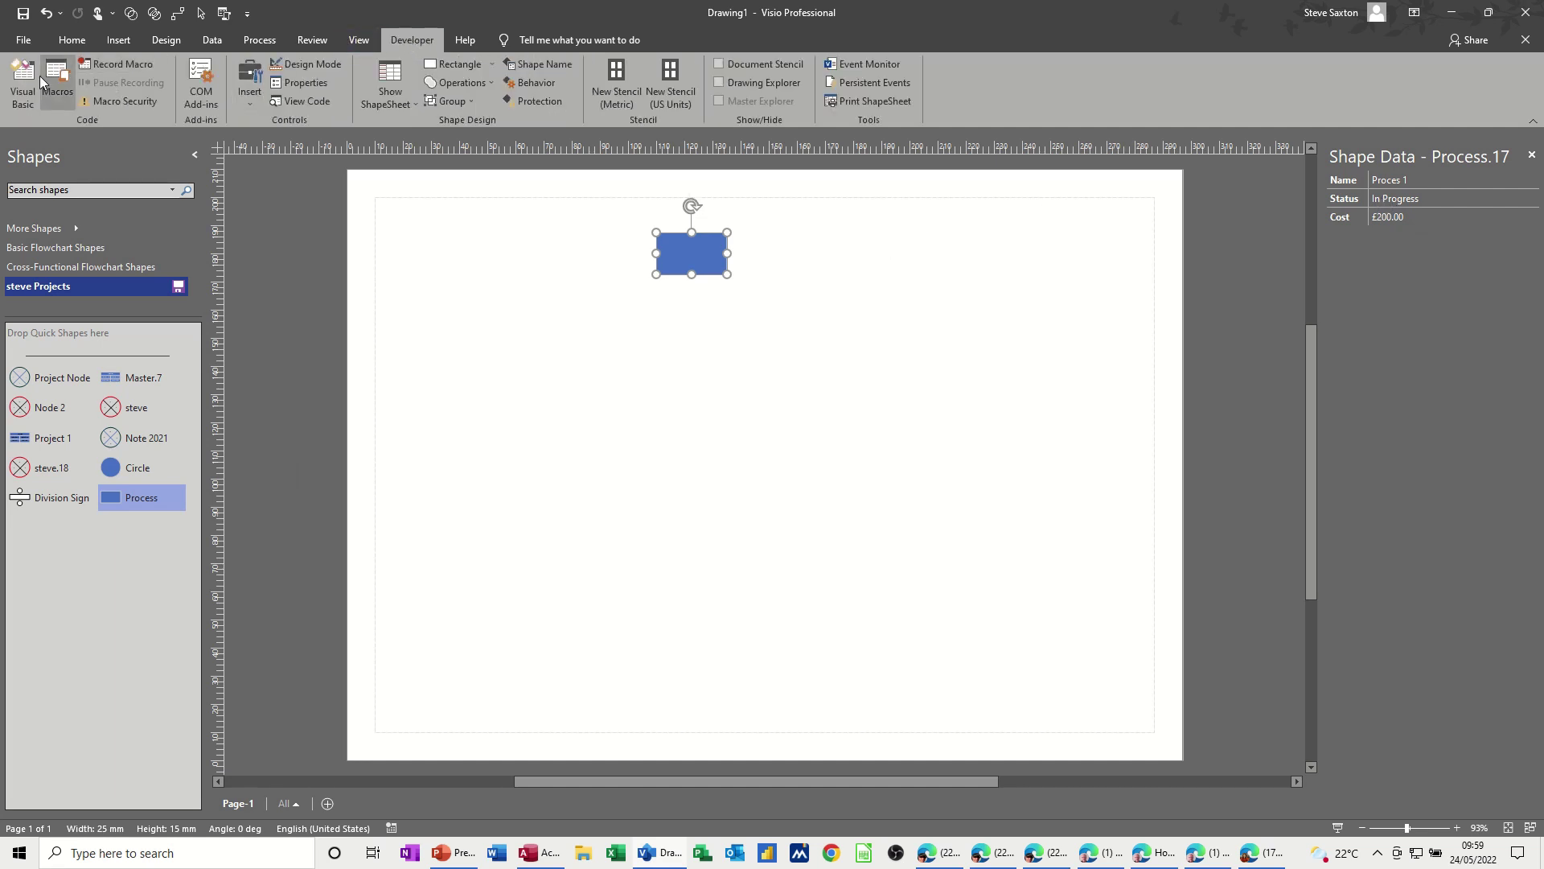
right_click(419, 38)
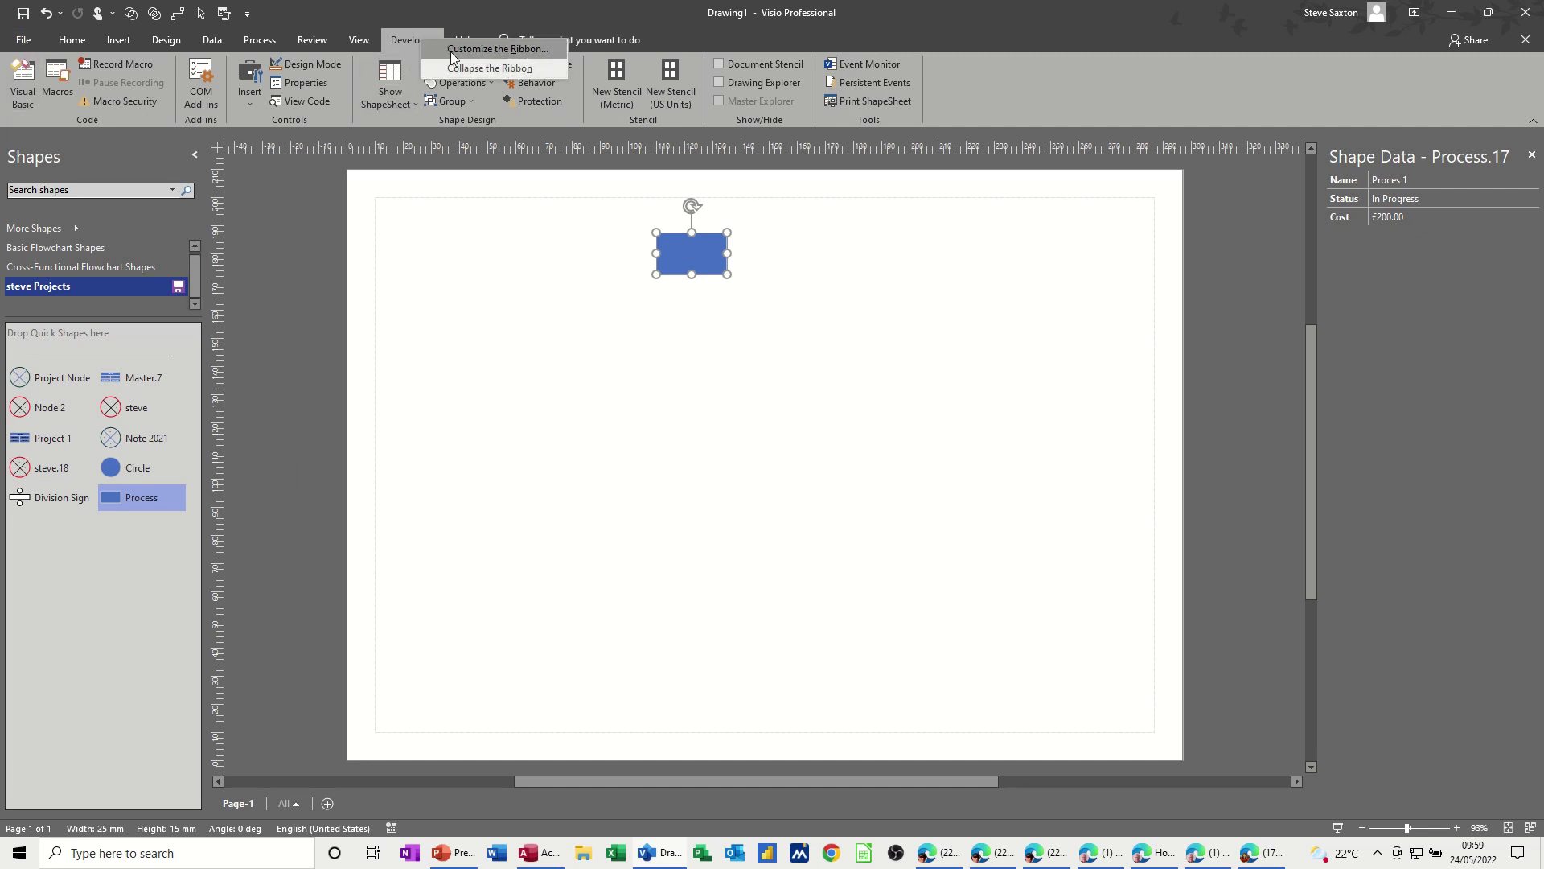
left_click(402, 37)
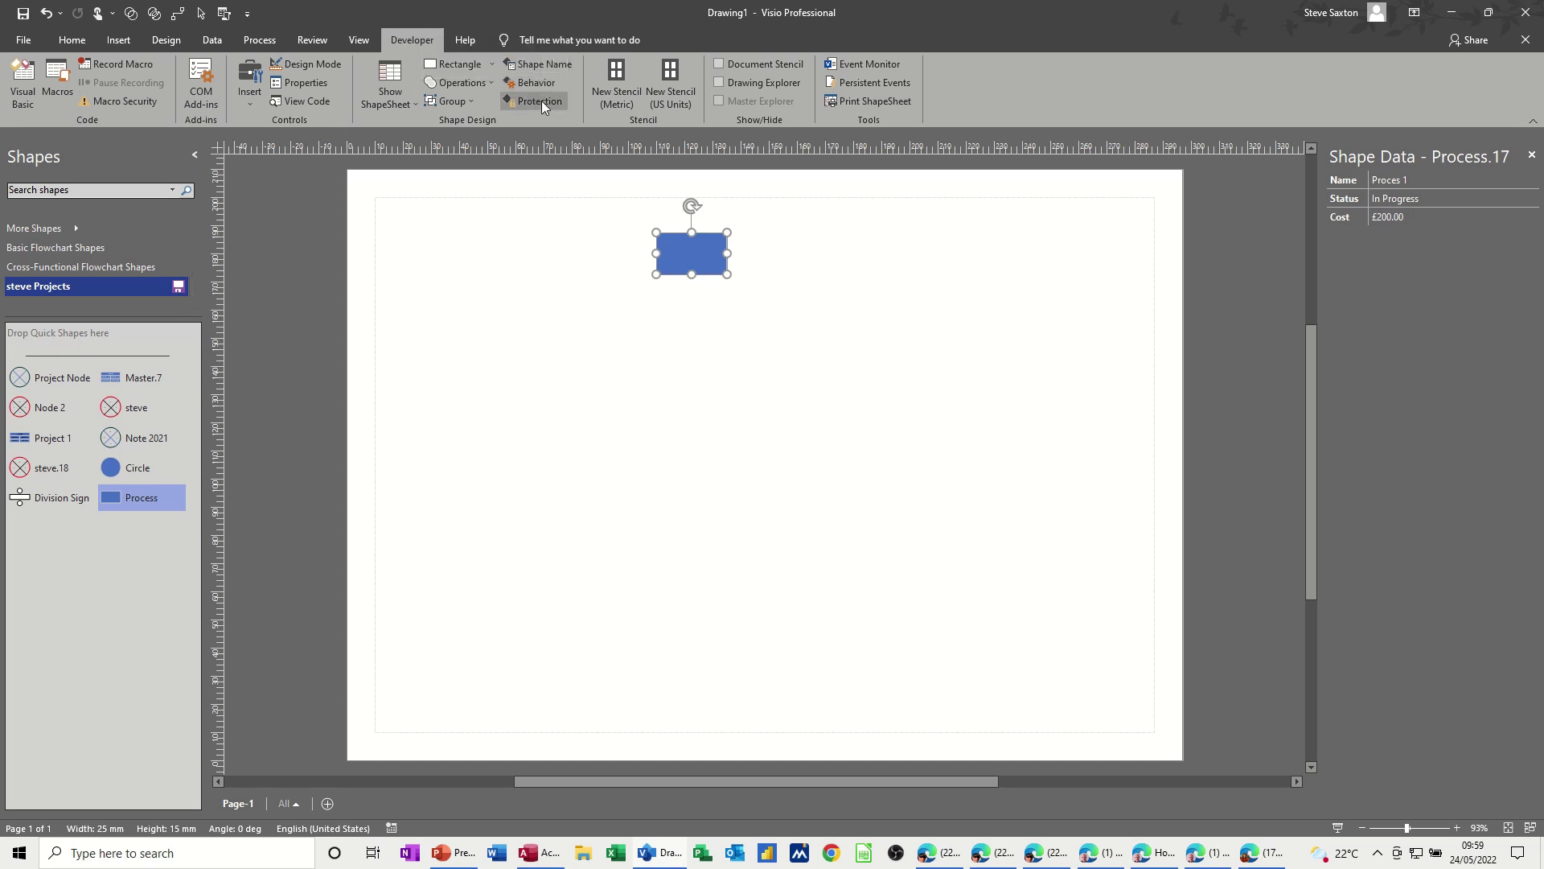
left_click(720, 65)
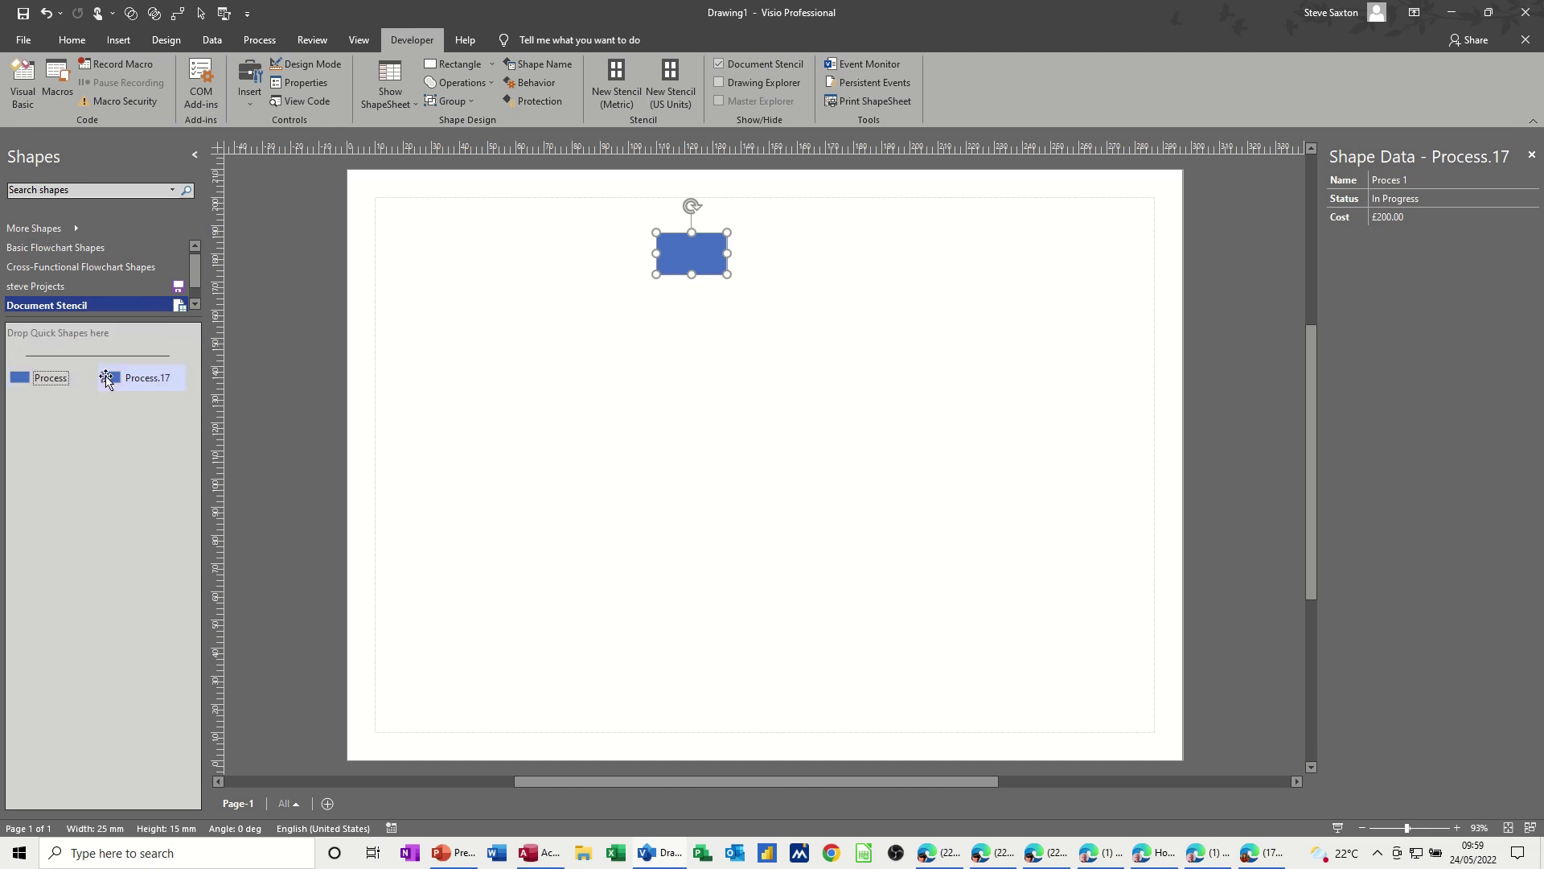
left_click_drag(109, 380, 609, 377)
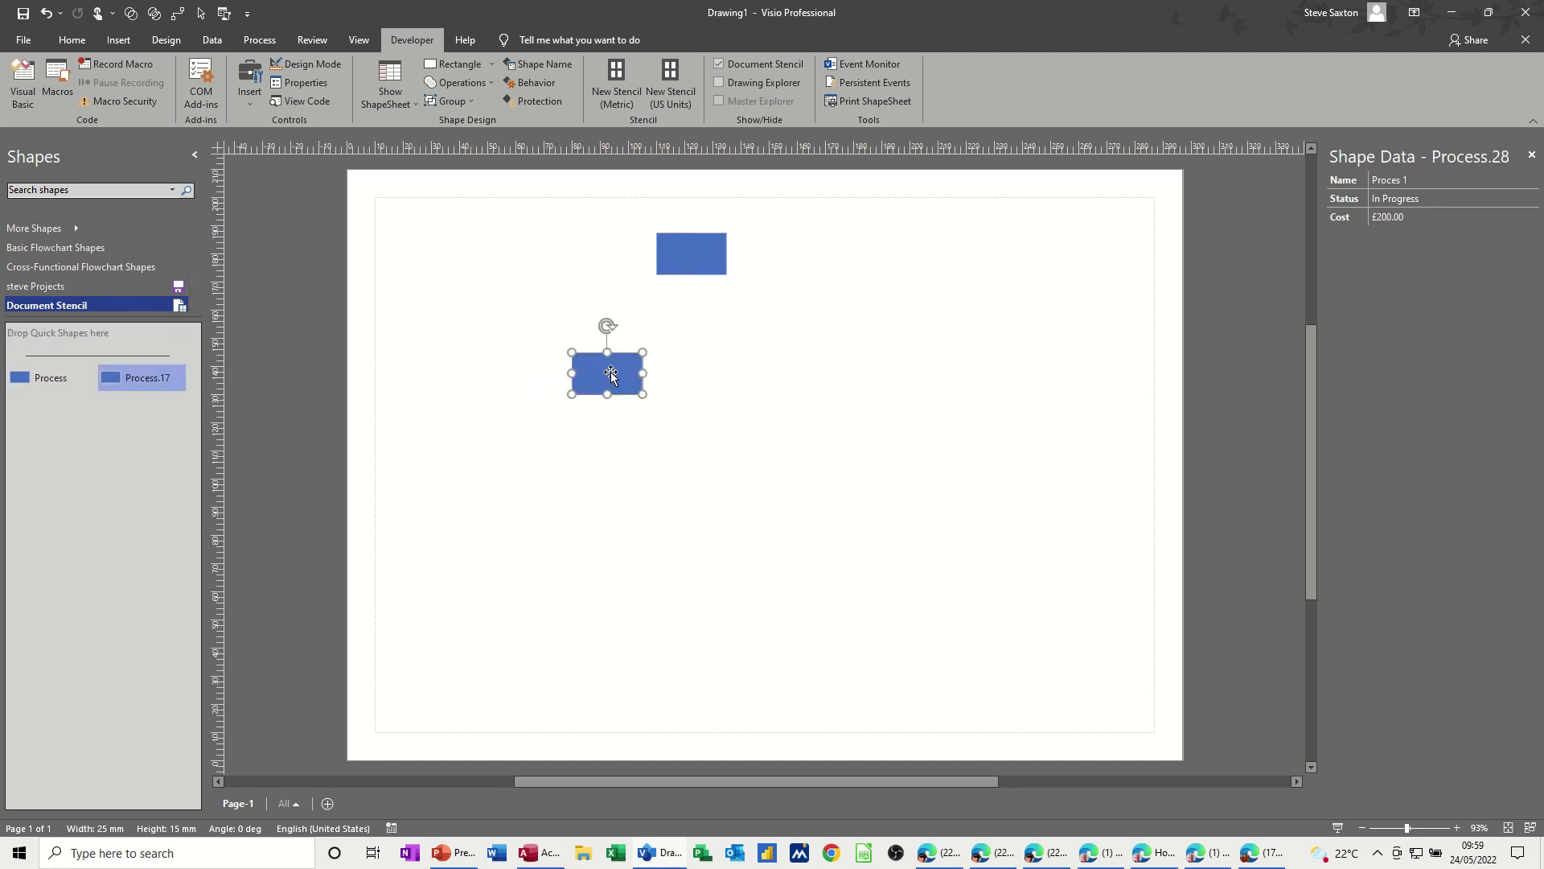
left_click_drag(49, 385, 643, 457)
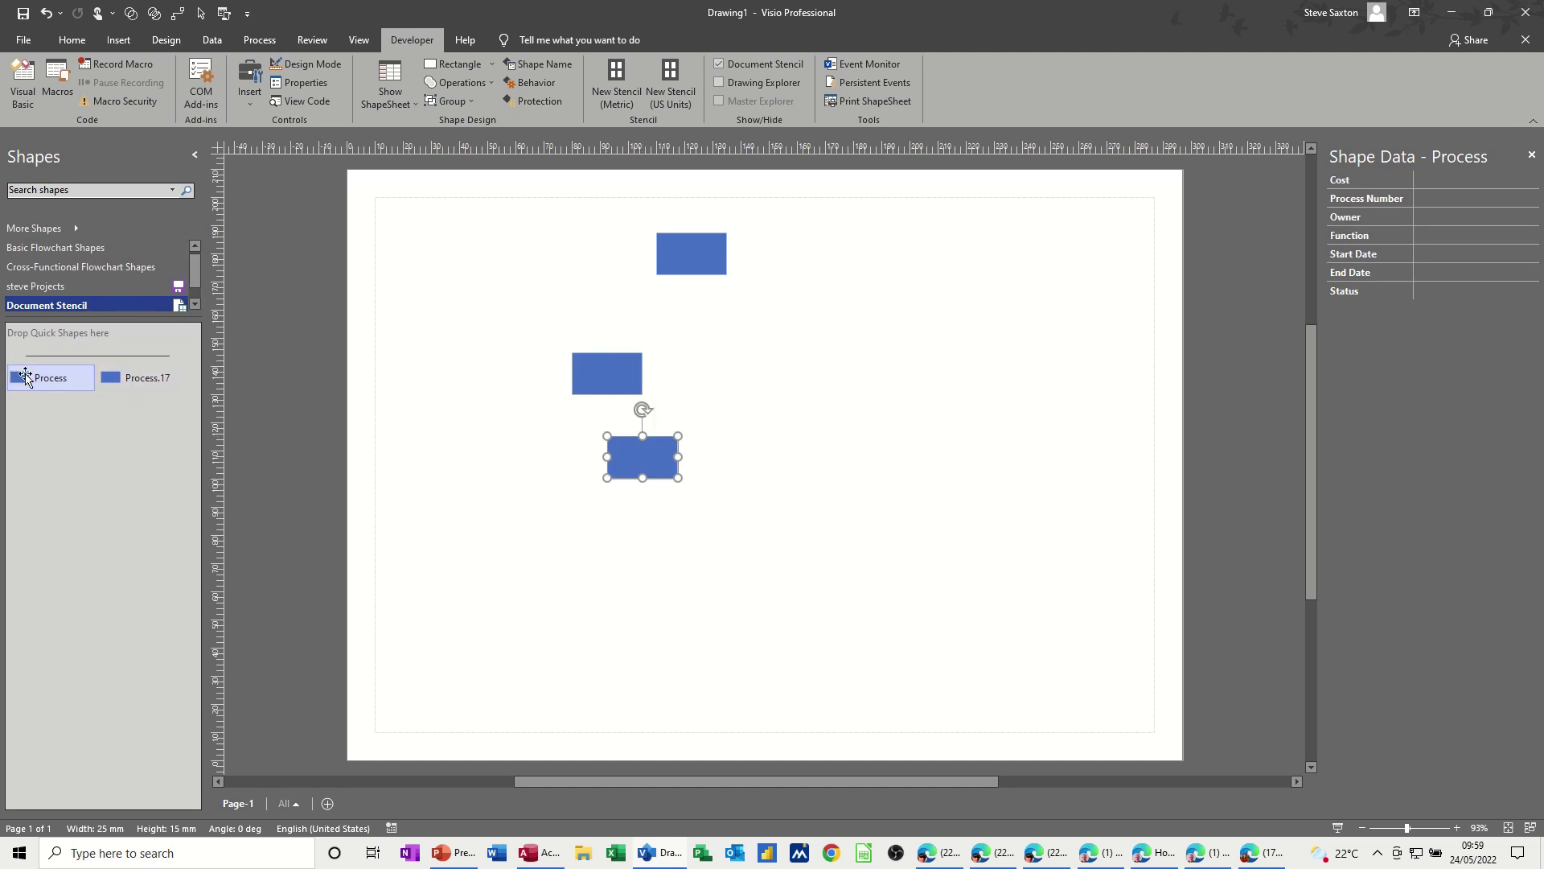
left_click(139, 379)
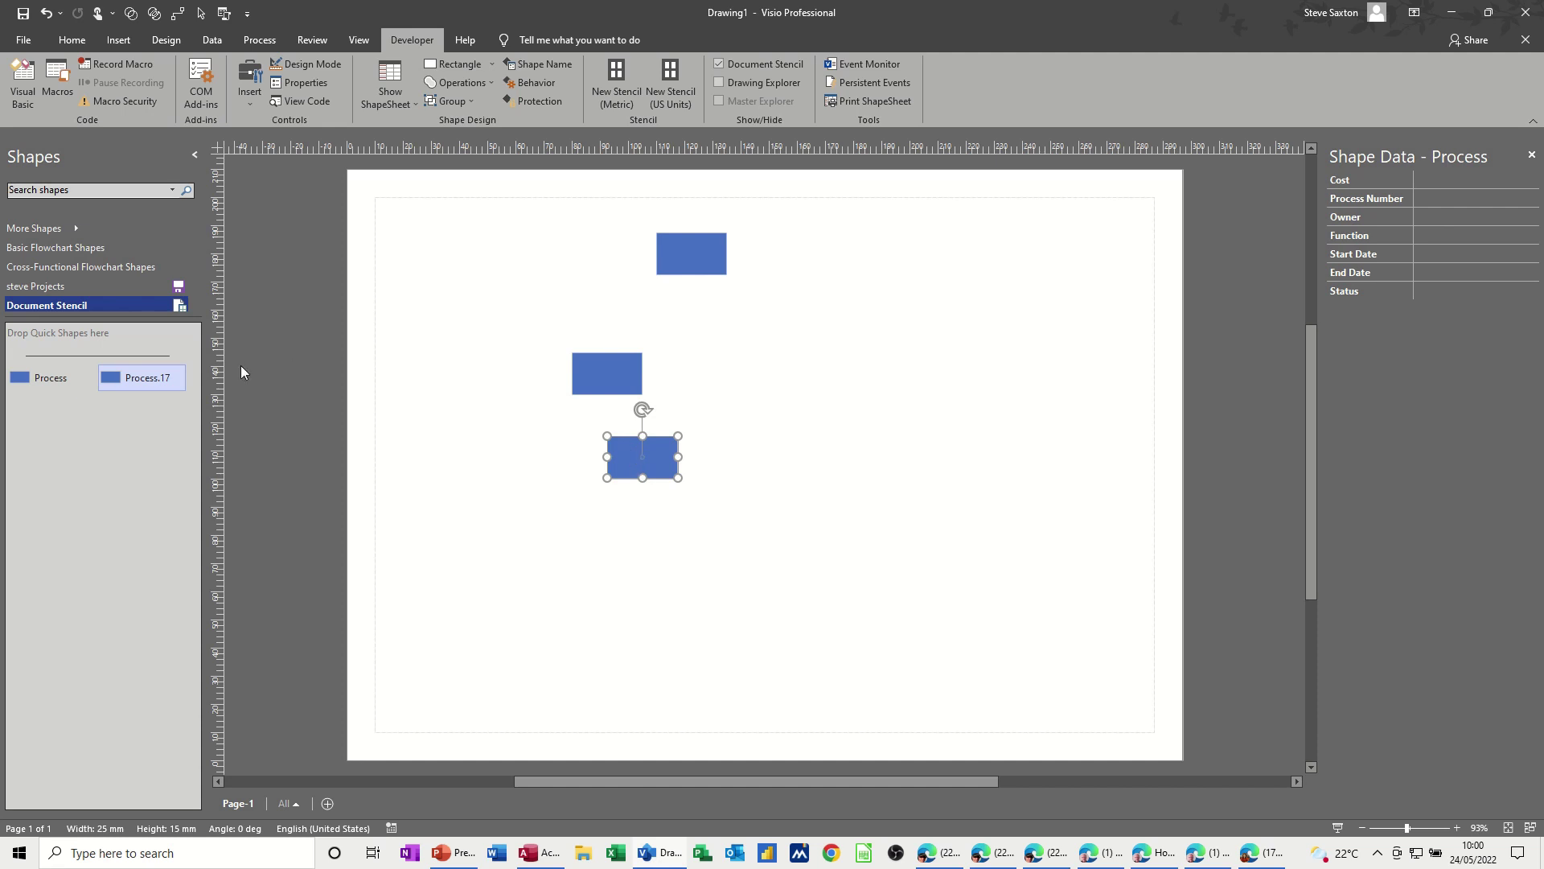
left_click(138, 383)
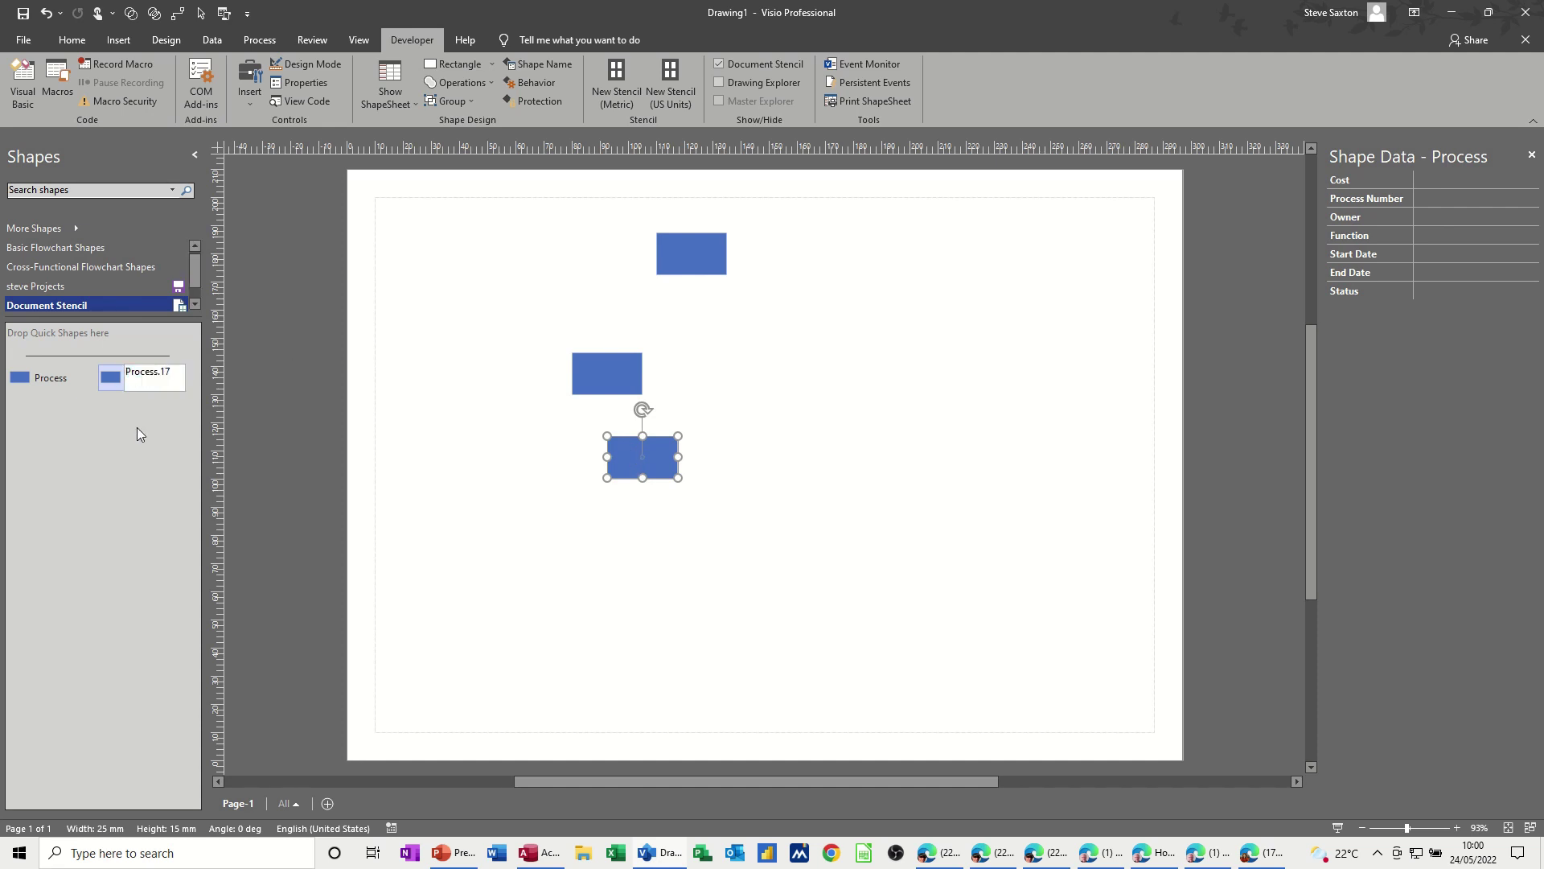
key("Return")
scroll(137, 305, "down", 1)
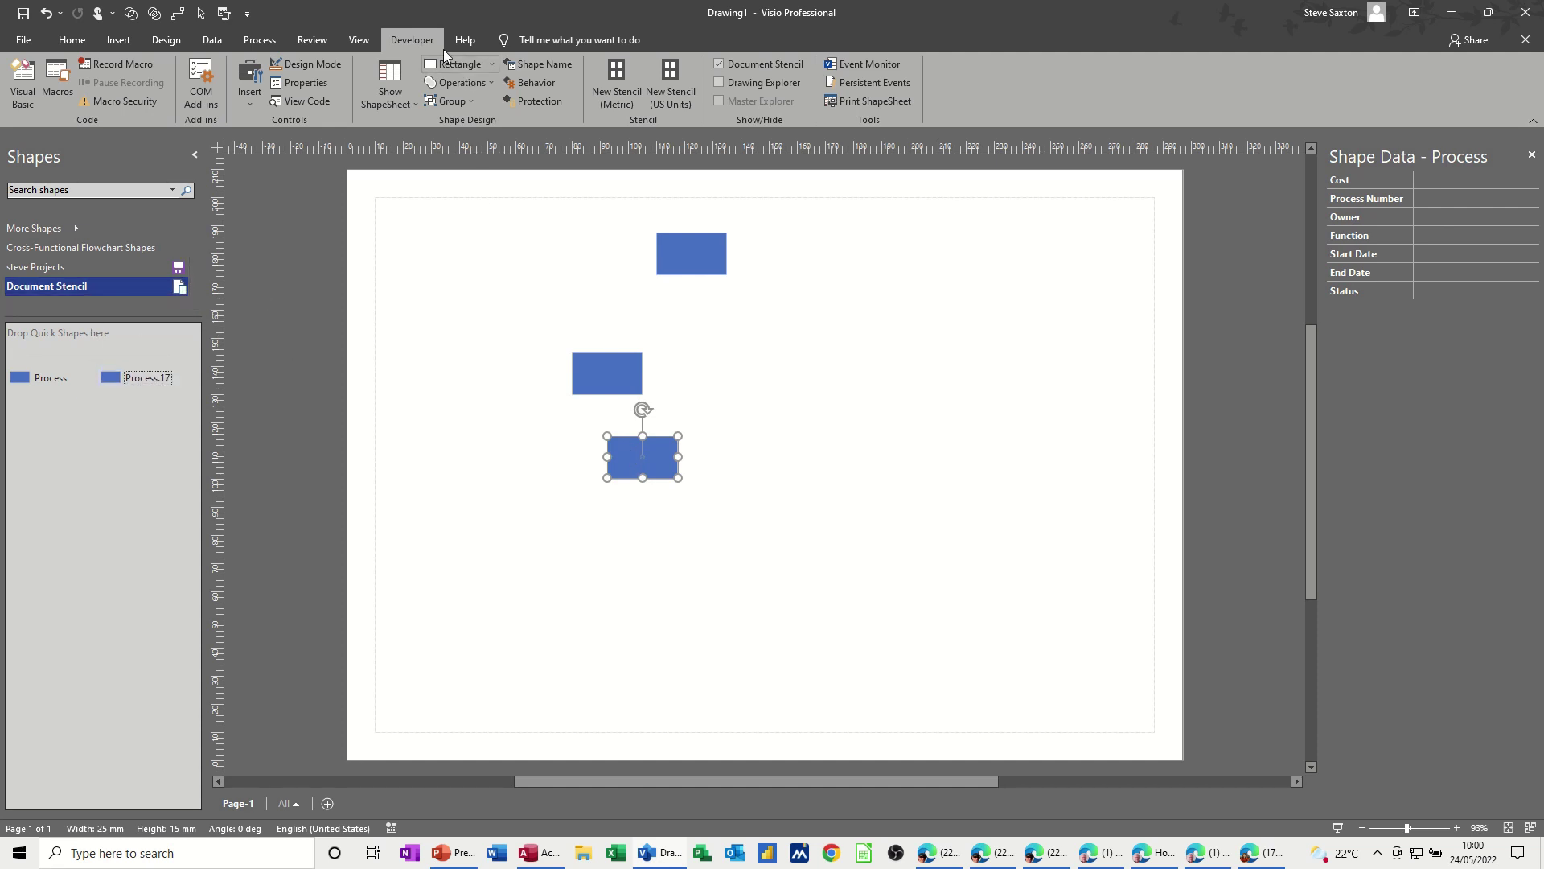
left_click(719, 63)
left_click_drag(522, 304, 694, 508)
key("Delete")
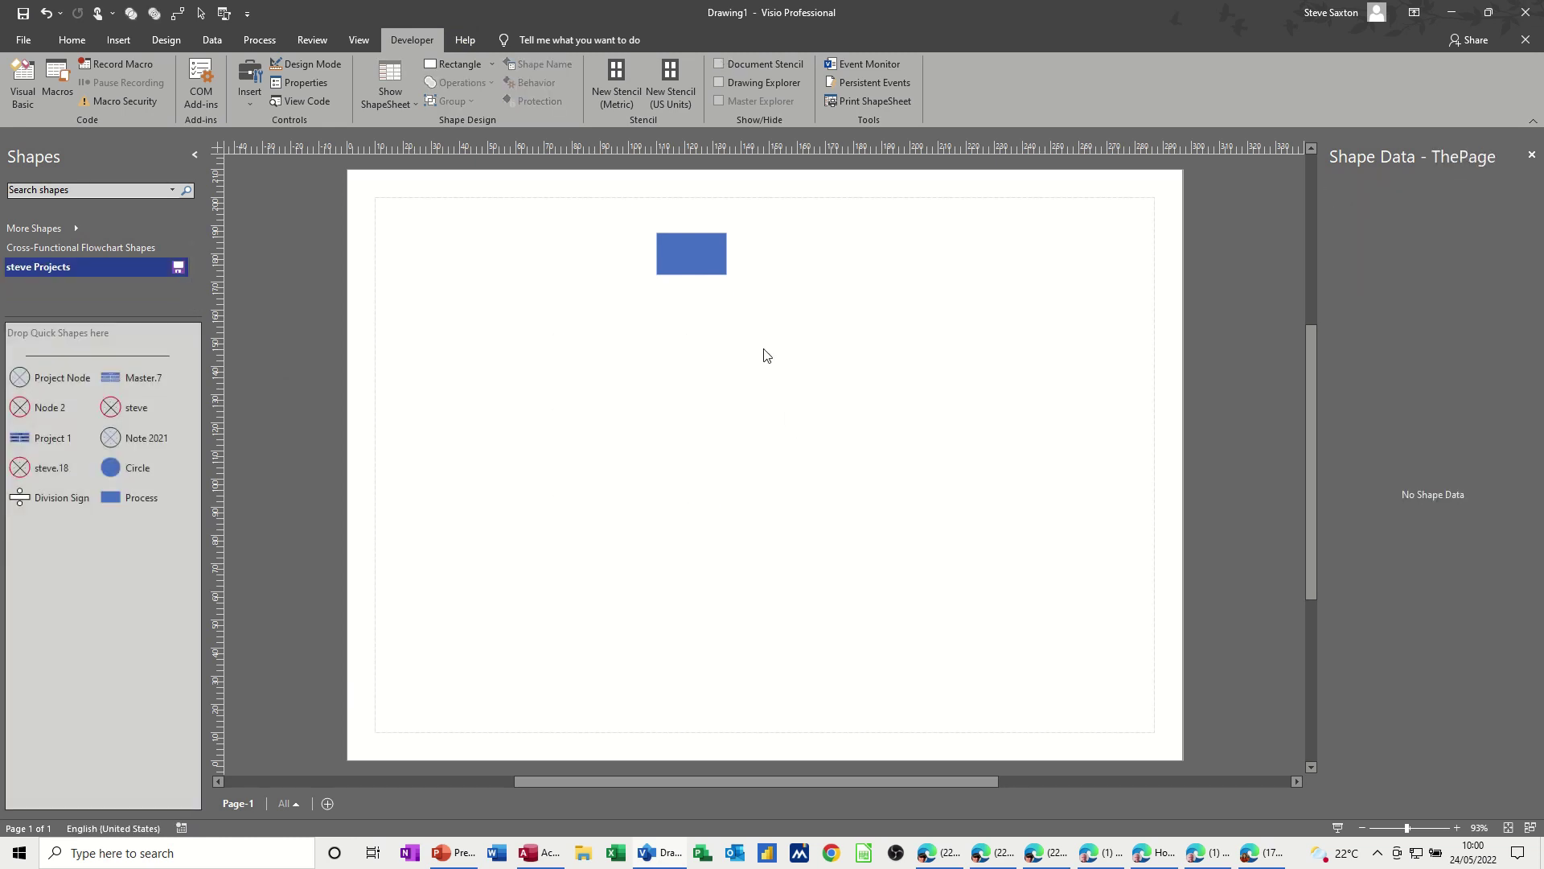
- Turn on AutoConnect, add two linked Process masters below the first, then select the middle box
left_click(700, 259)
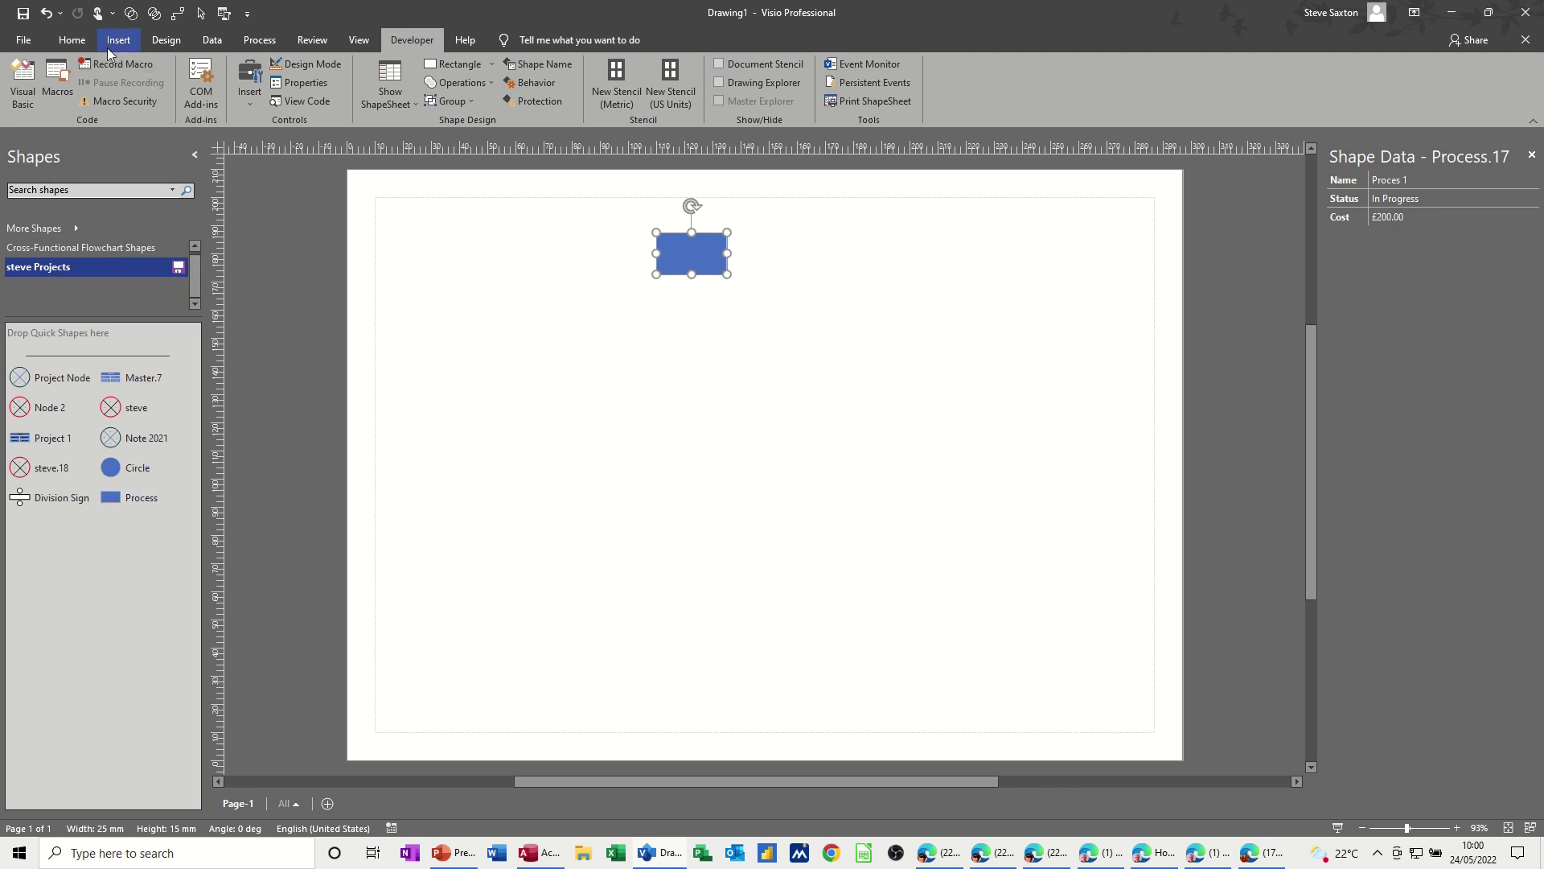
left_click(71, 41)
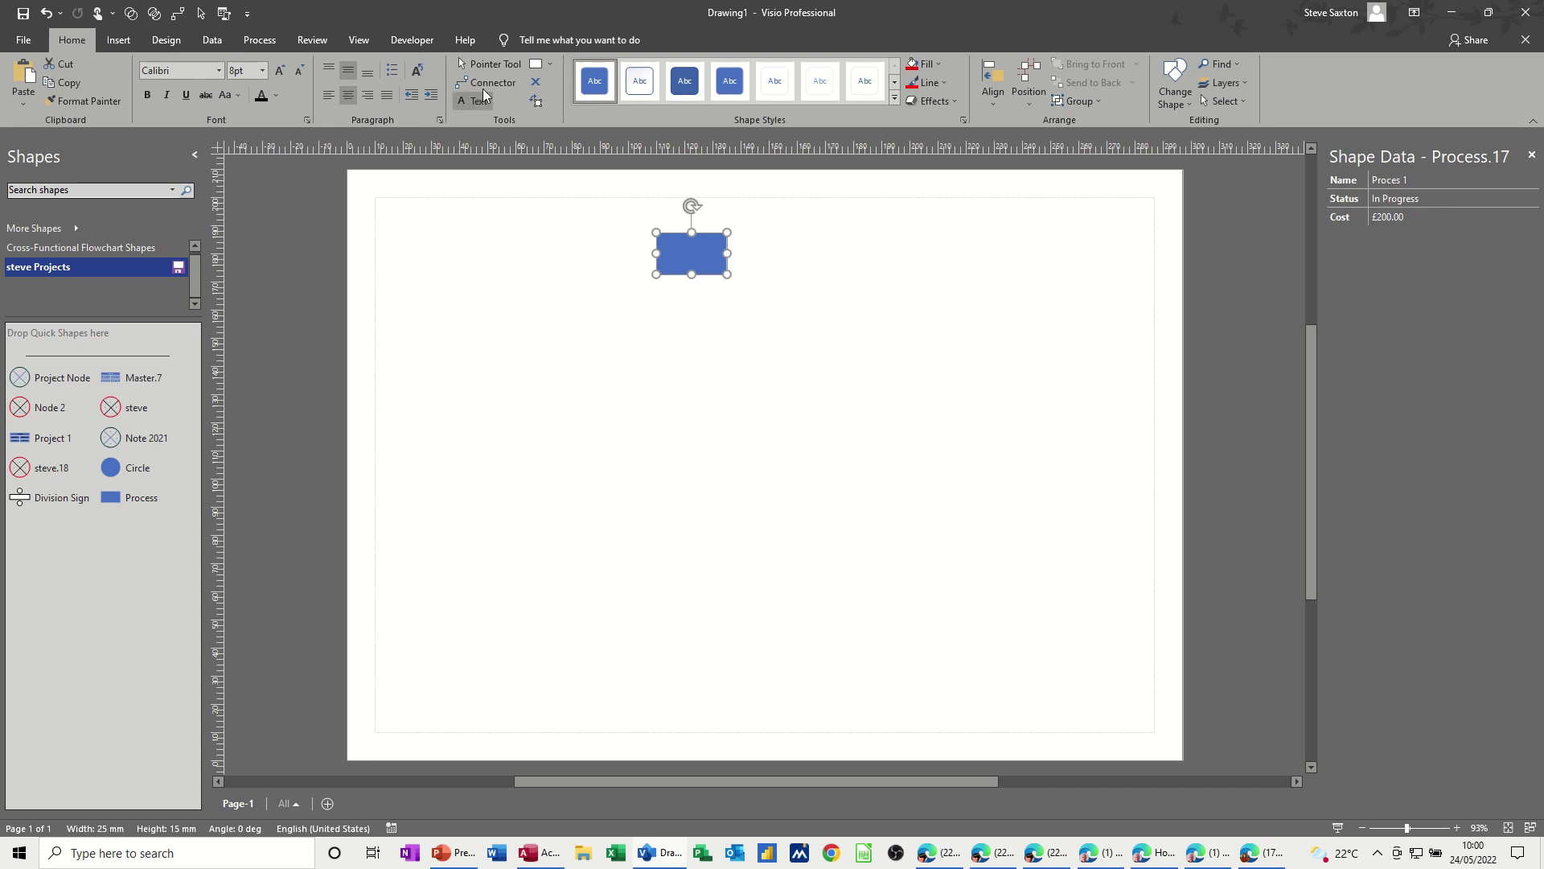
left_click(487, 82)
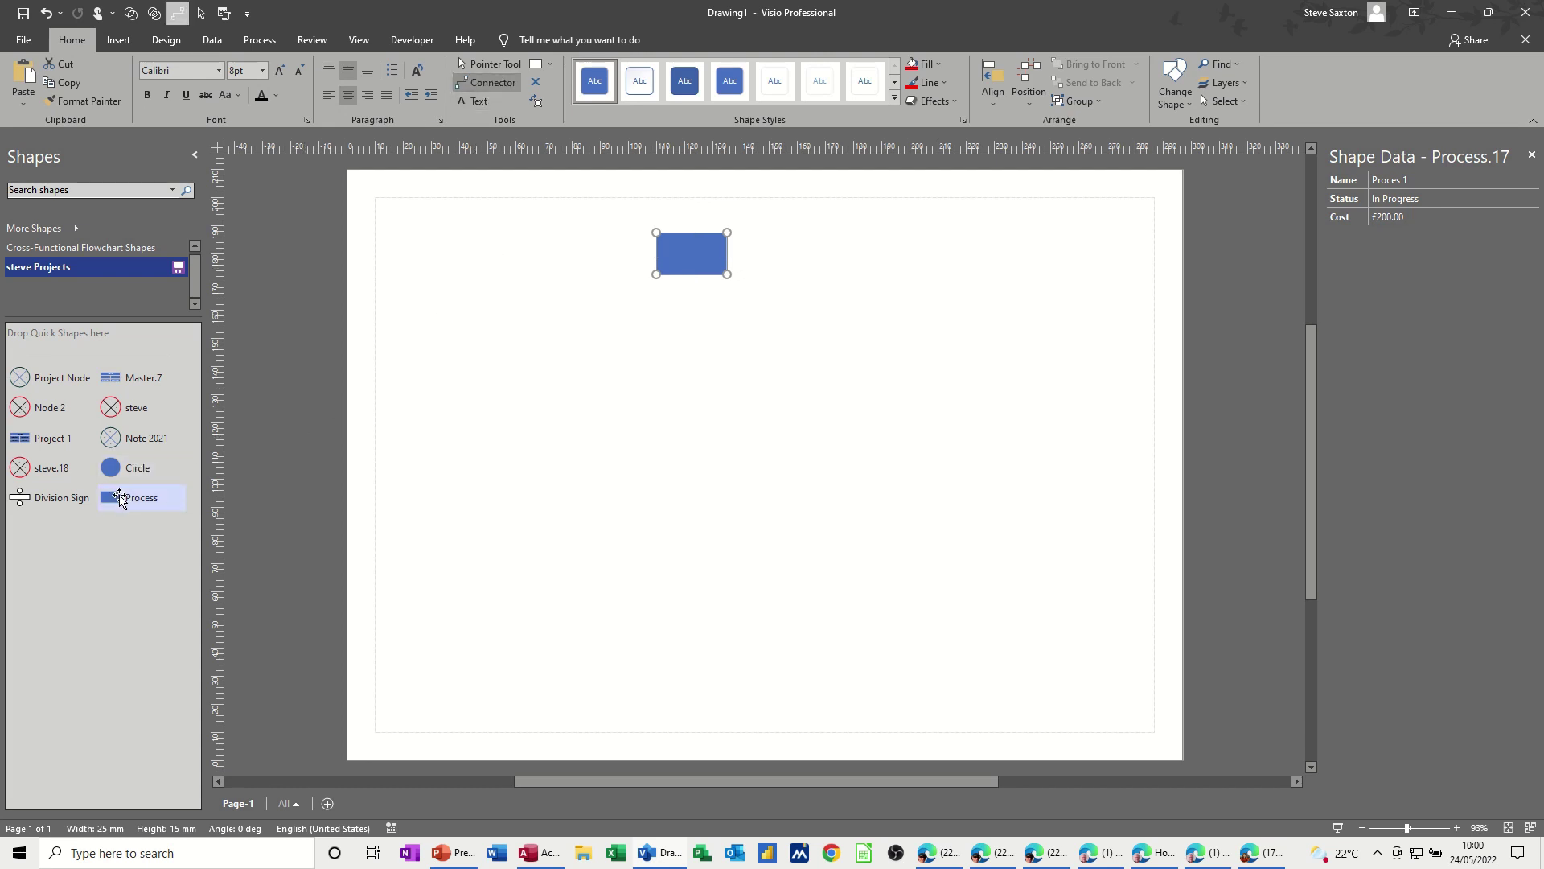
left_click_drag(133, 497, 697, 336)
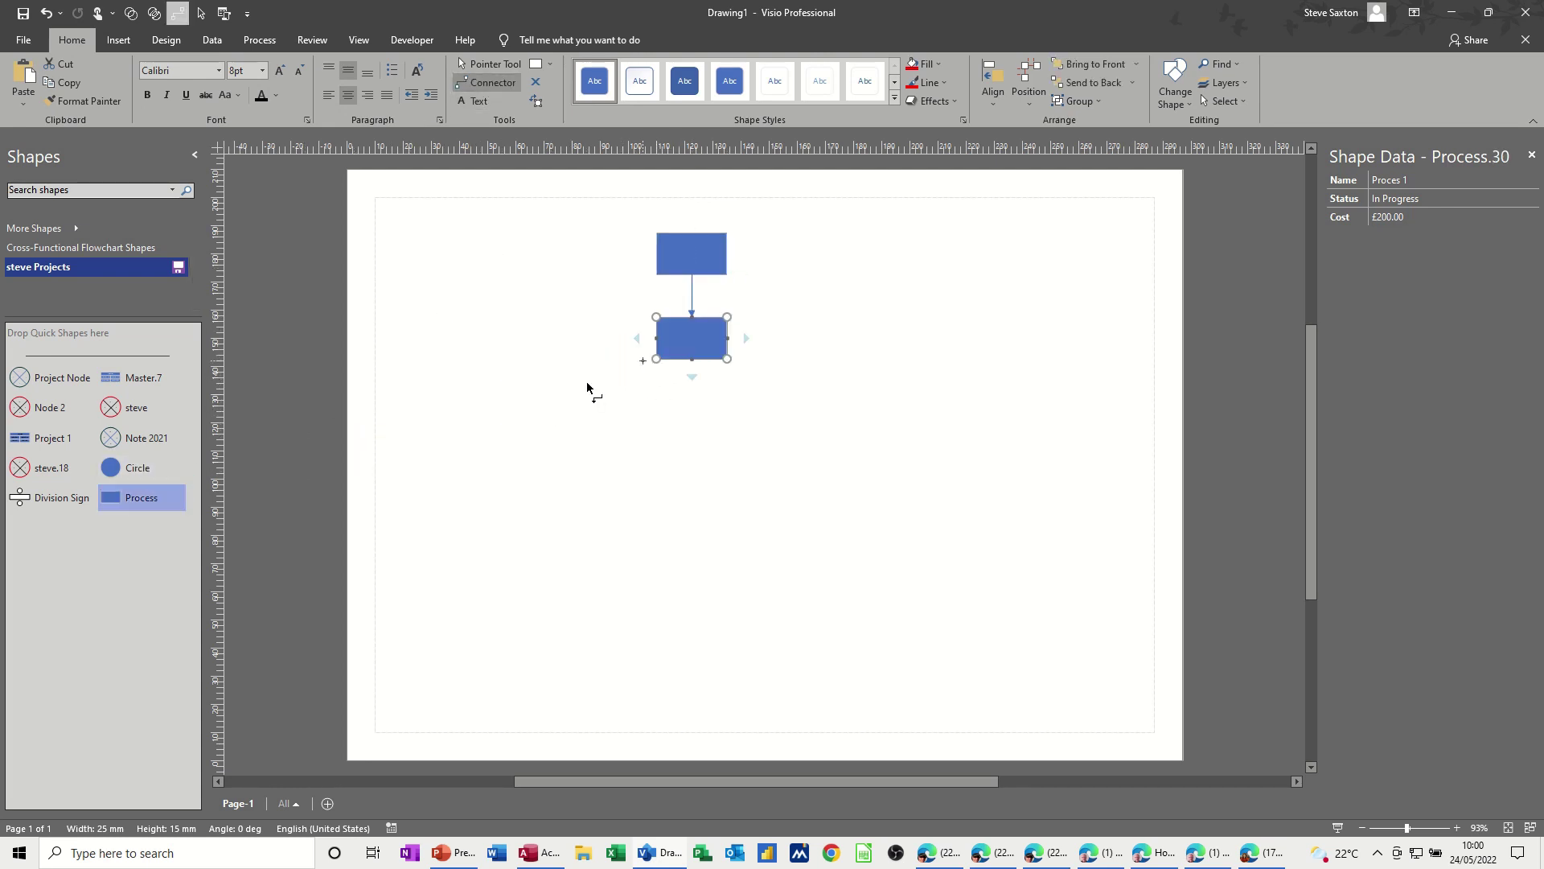
left_click_drag(133, 497, 696, 447)
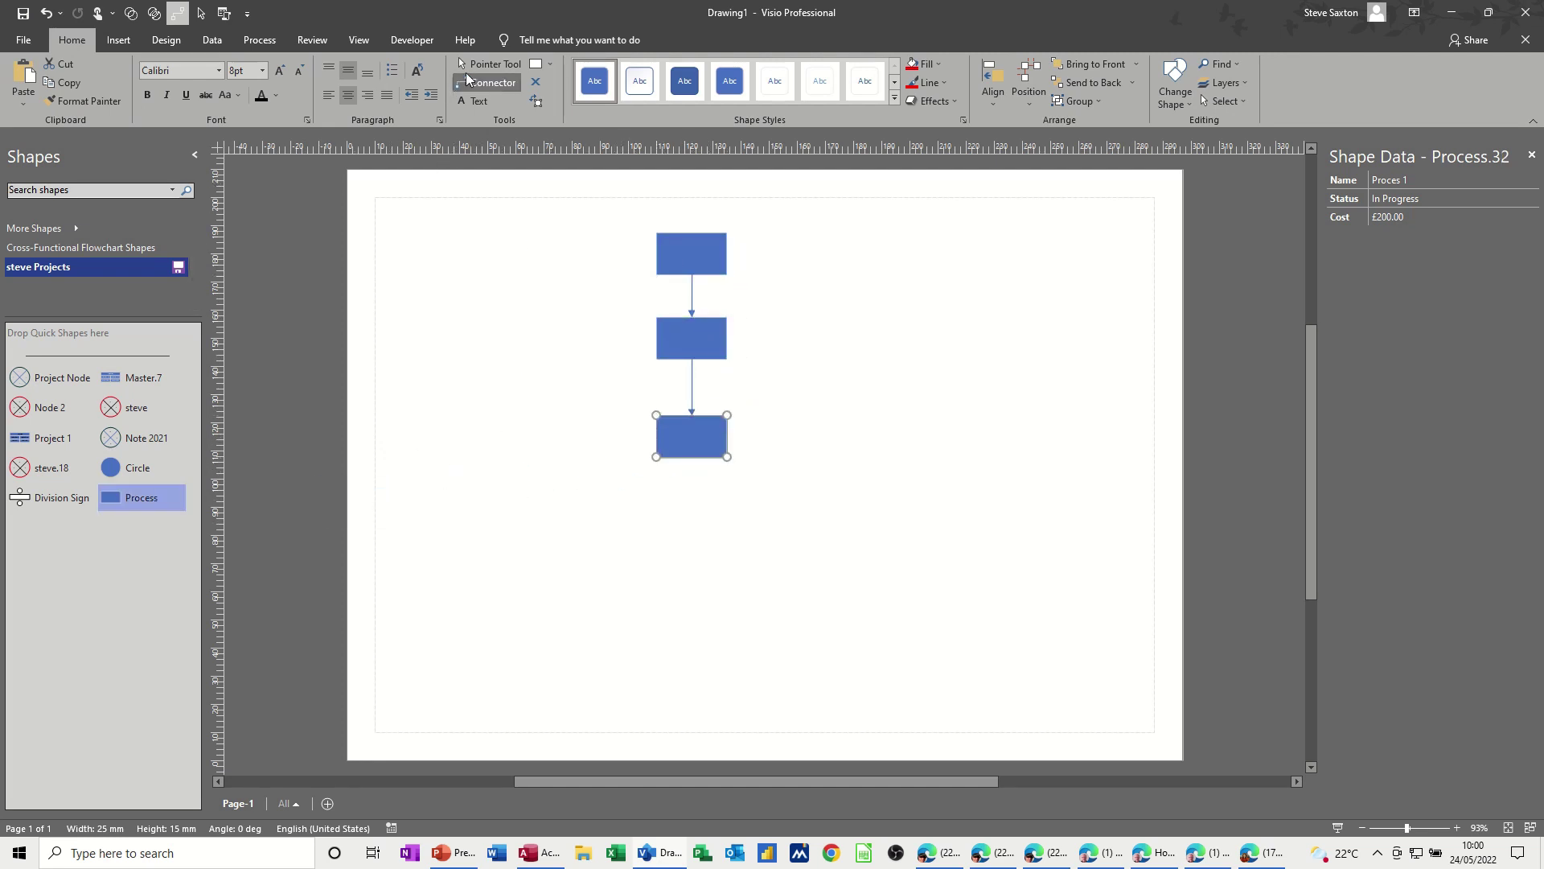
left_click(479, 66)
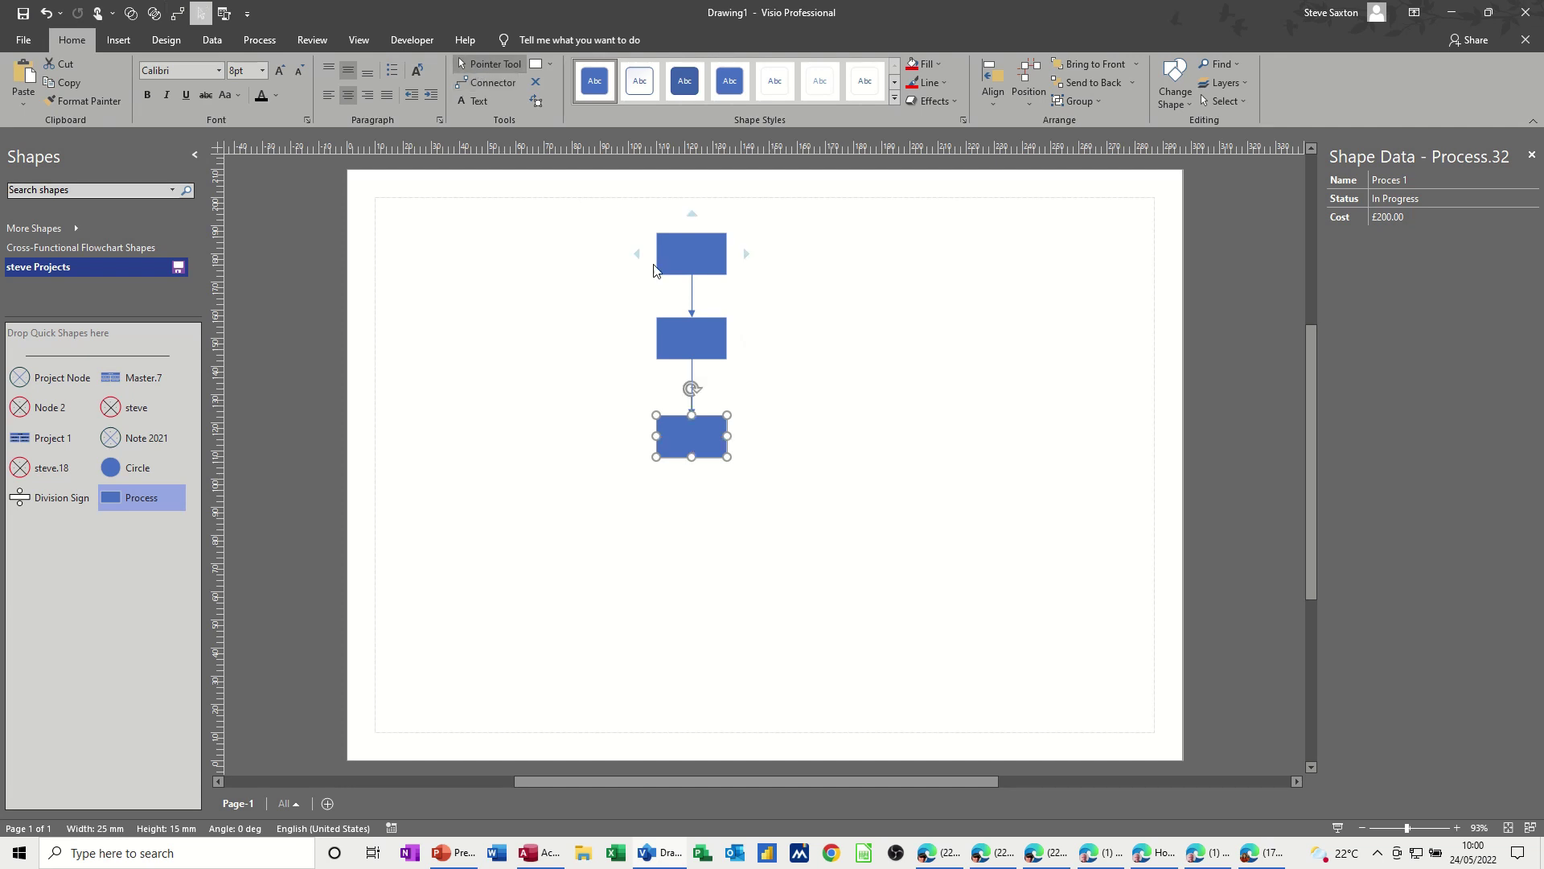
left_click(682, 348)
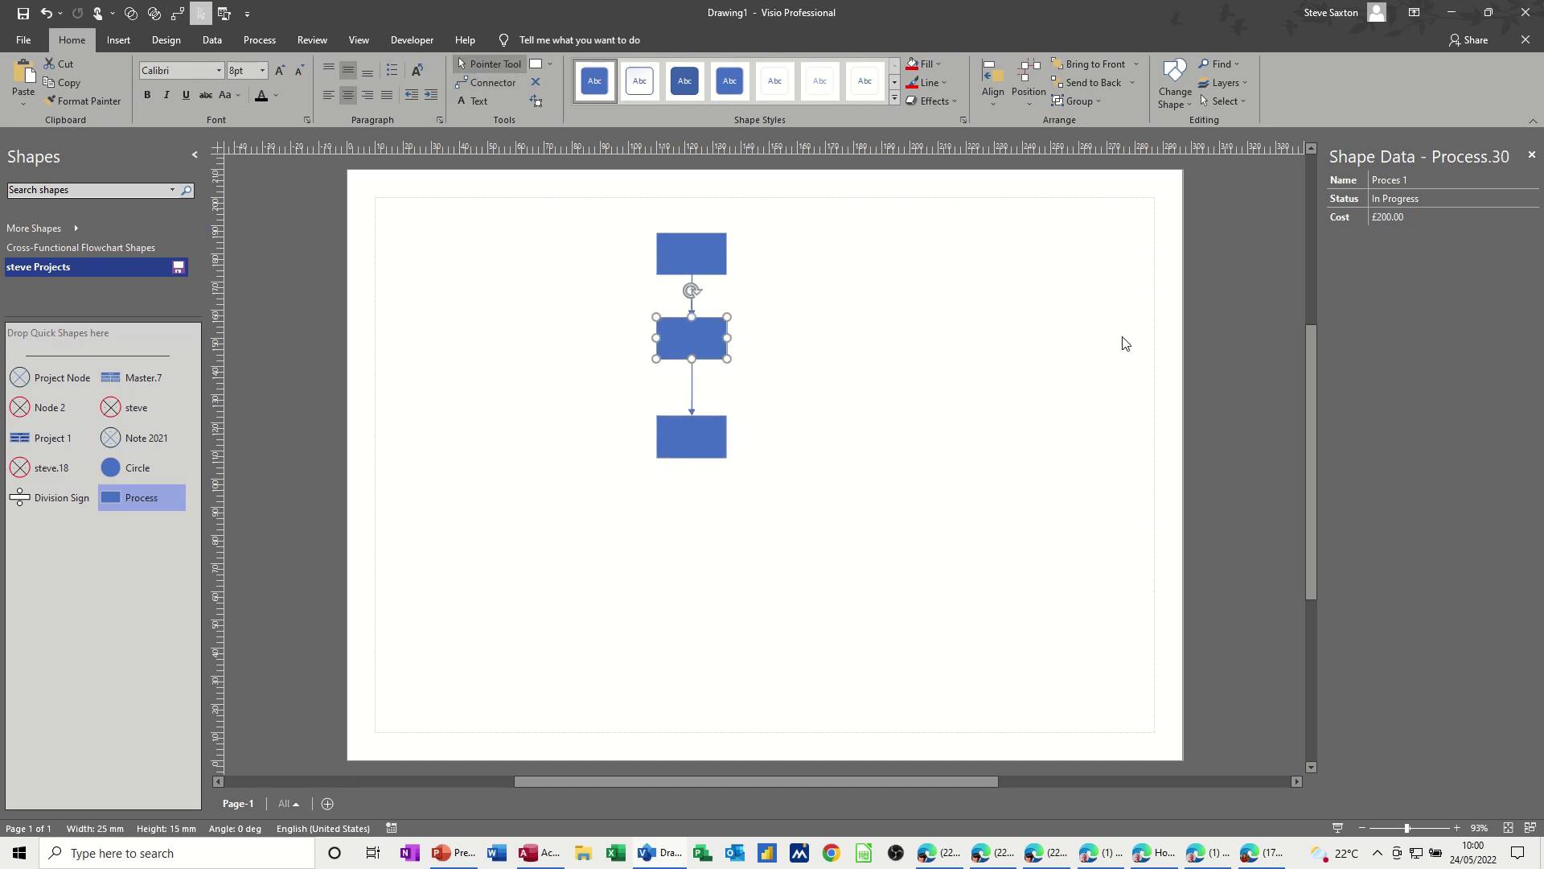
left_click(1411, 180)
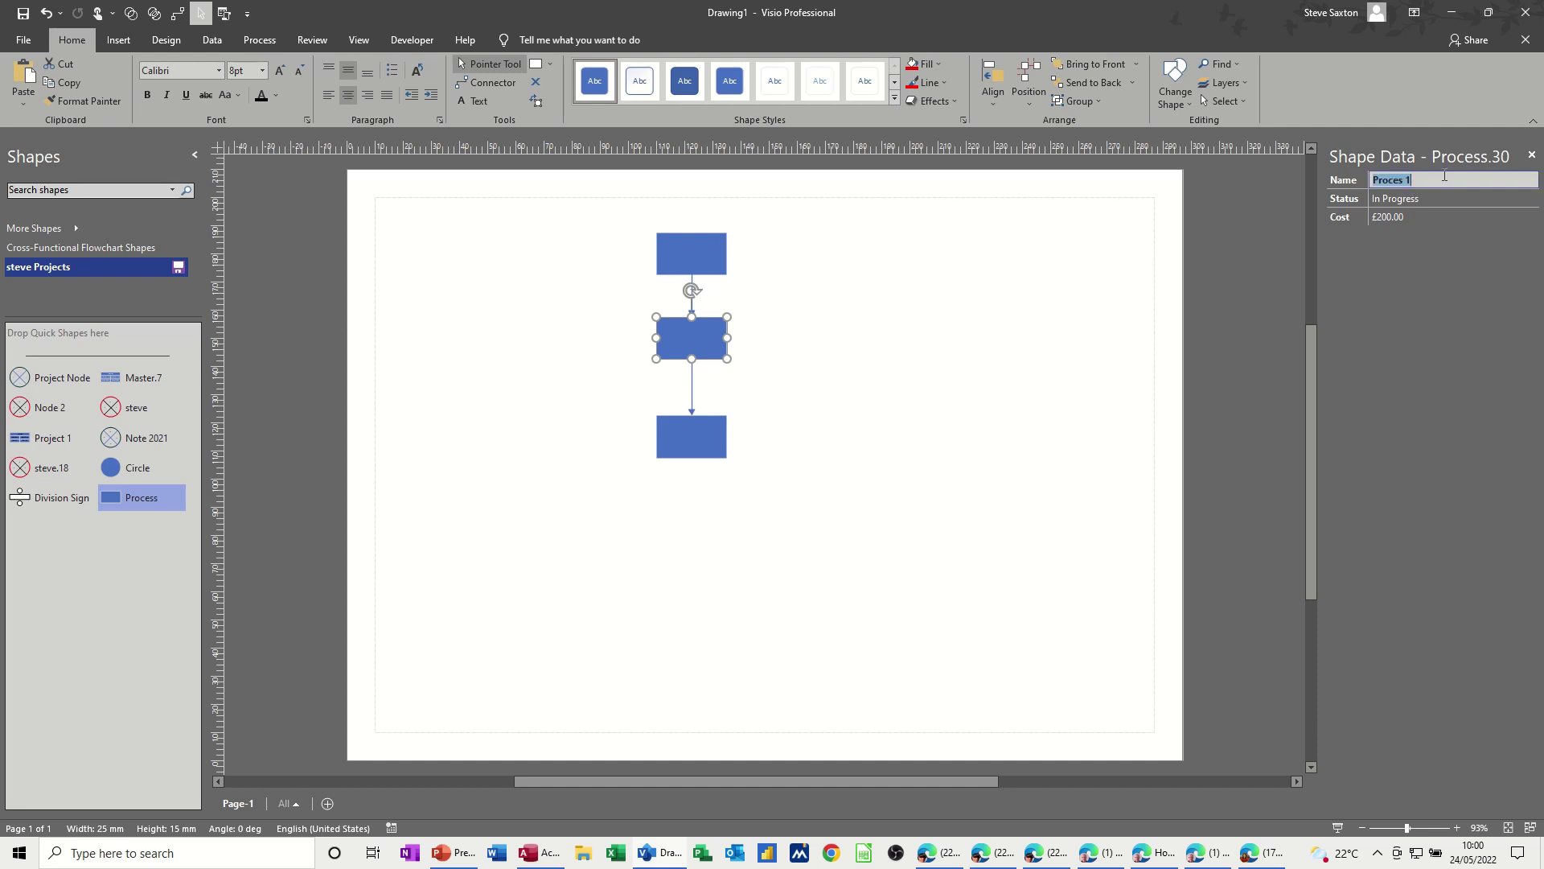
- Rename the middle box to 'Process 2' with Cost £50.00
key("BackSpace")
type("Process 2")
left_click(1399, 217)
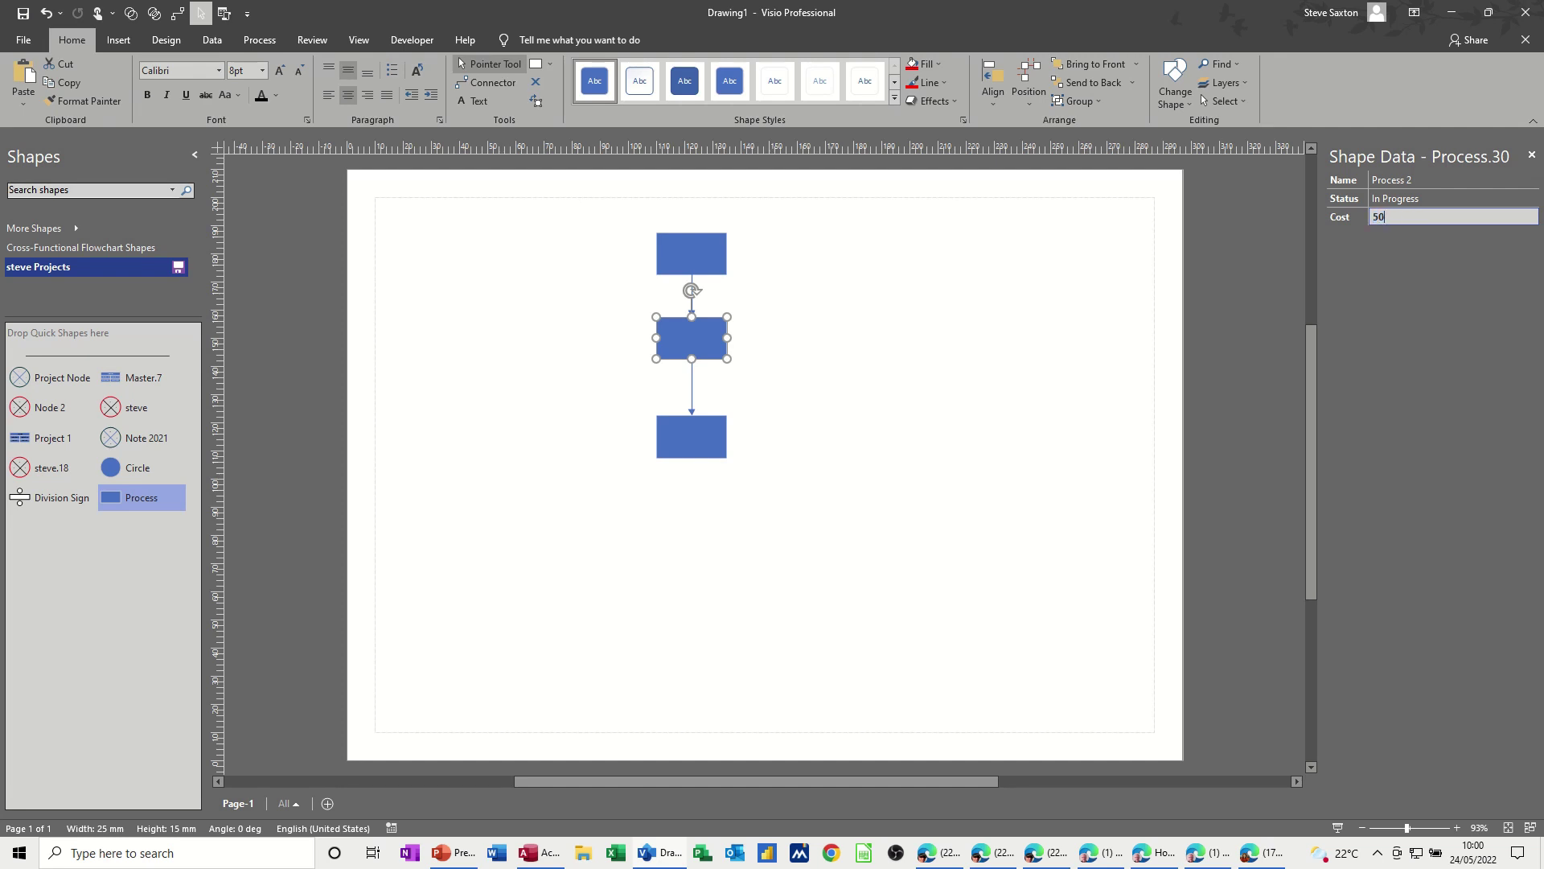
- Rename the bottom box to 'Process' and set its Cost to £125.00
left_click(717, 431)
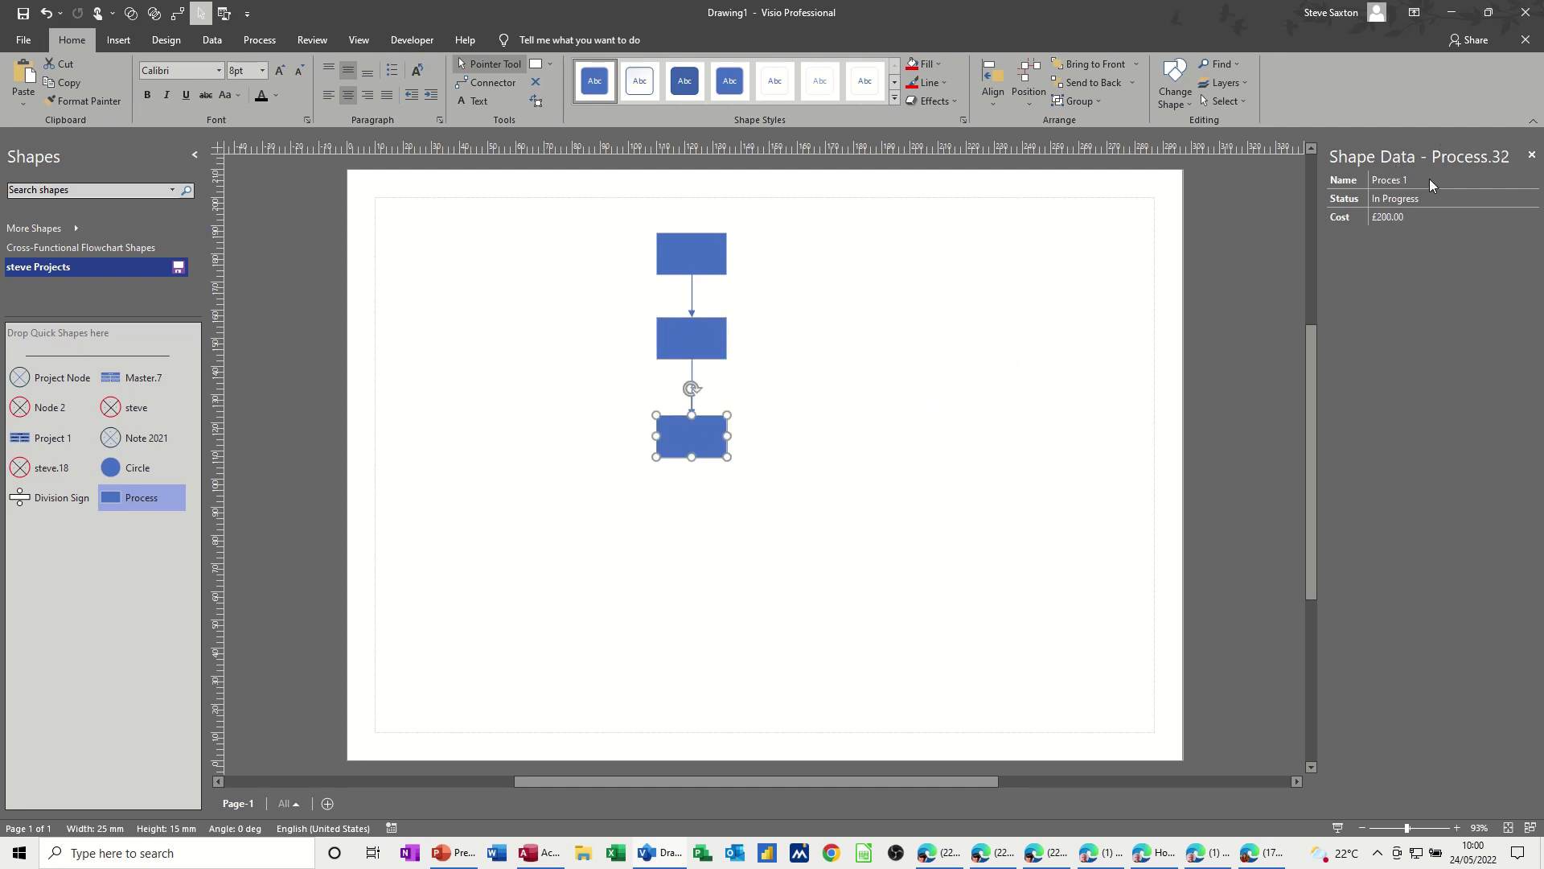
left_click(1427, 182)
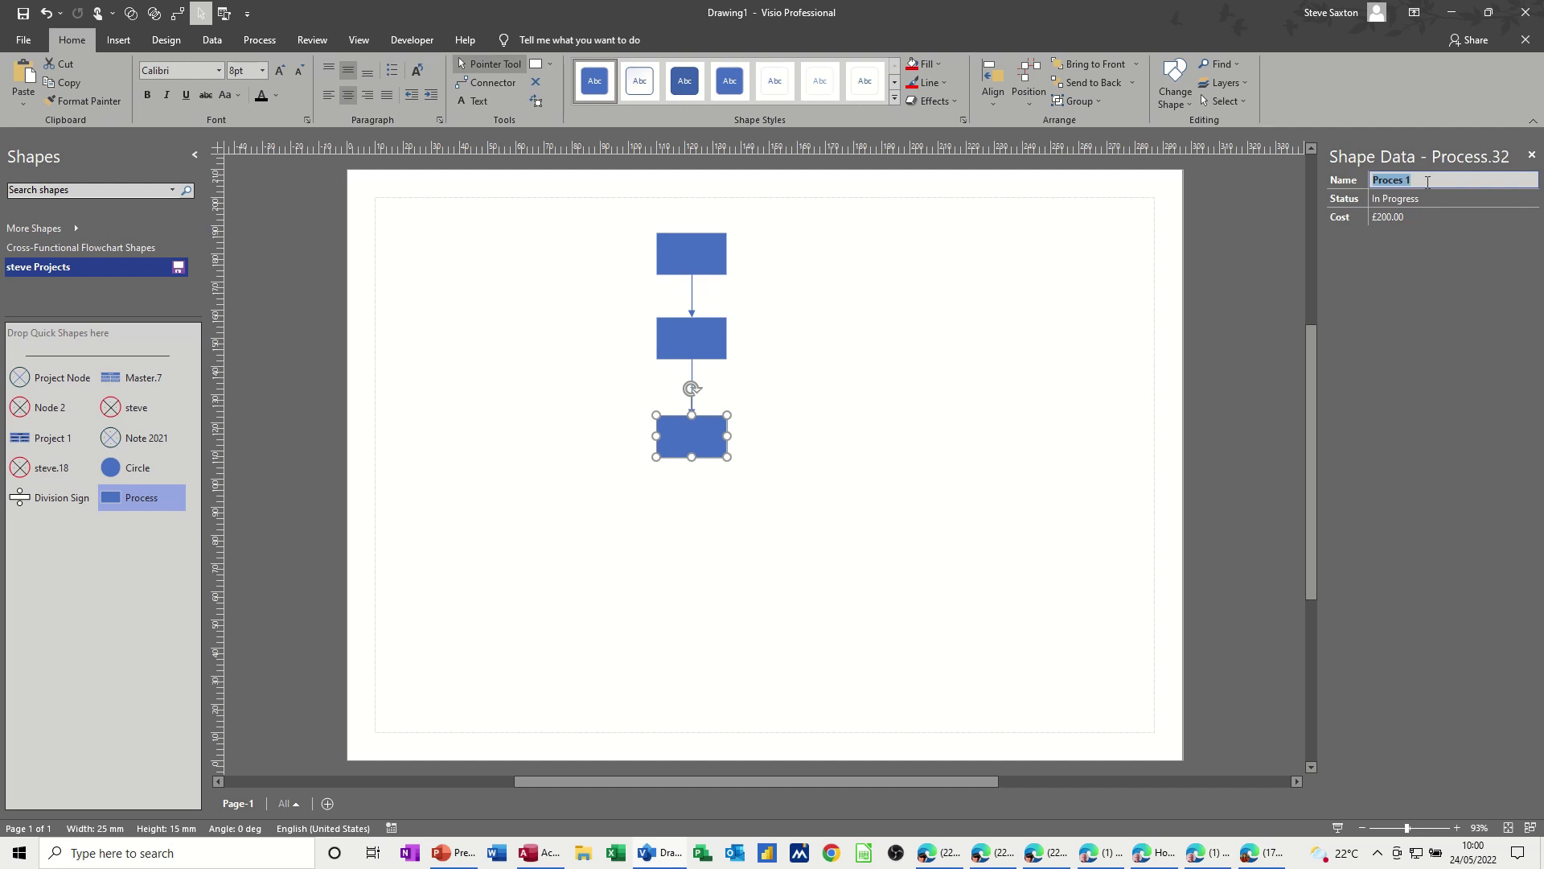
key("BackSpace")
type("P")
left_click(1398, 218)
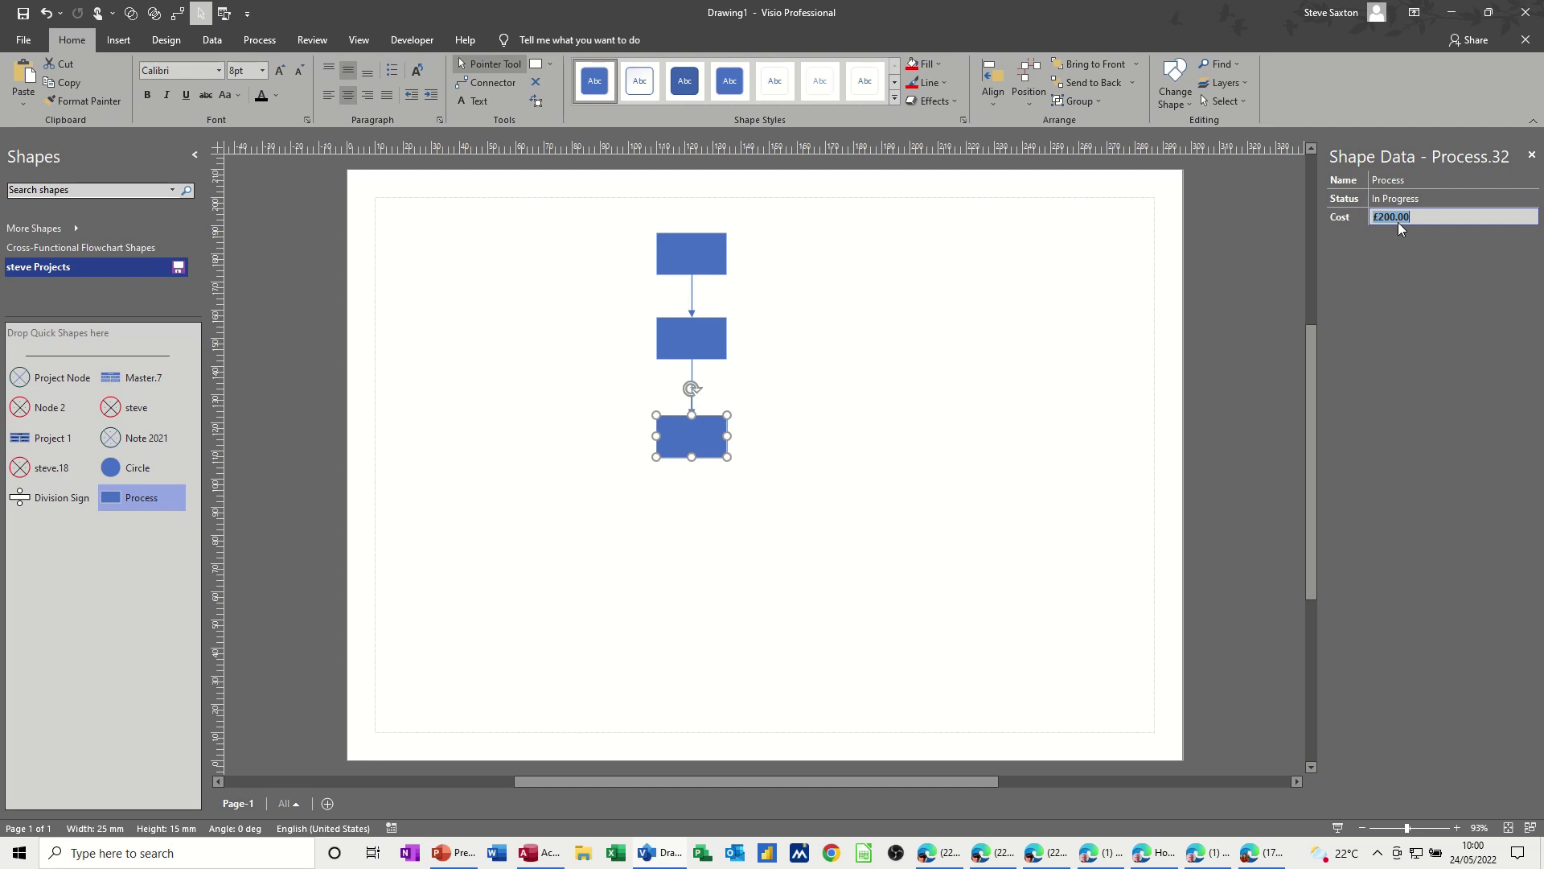
type("125")
left_click(778, 342)
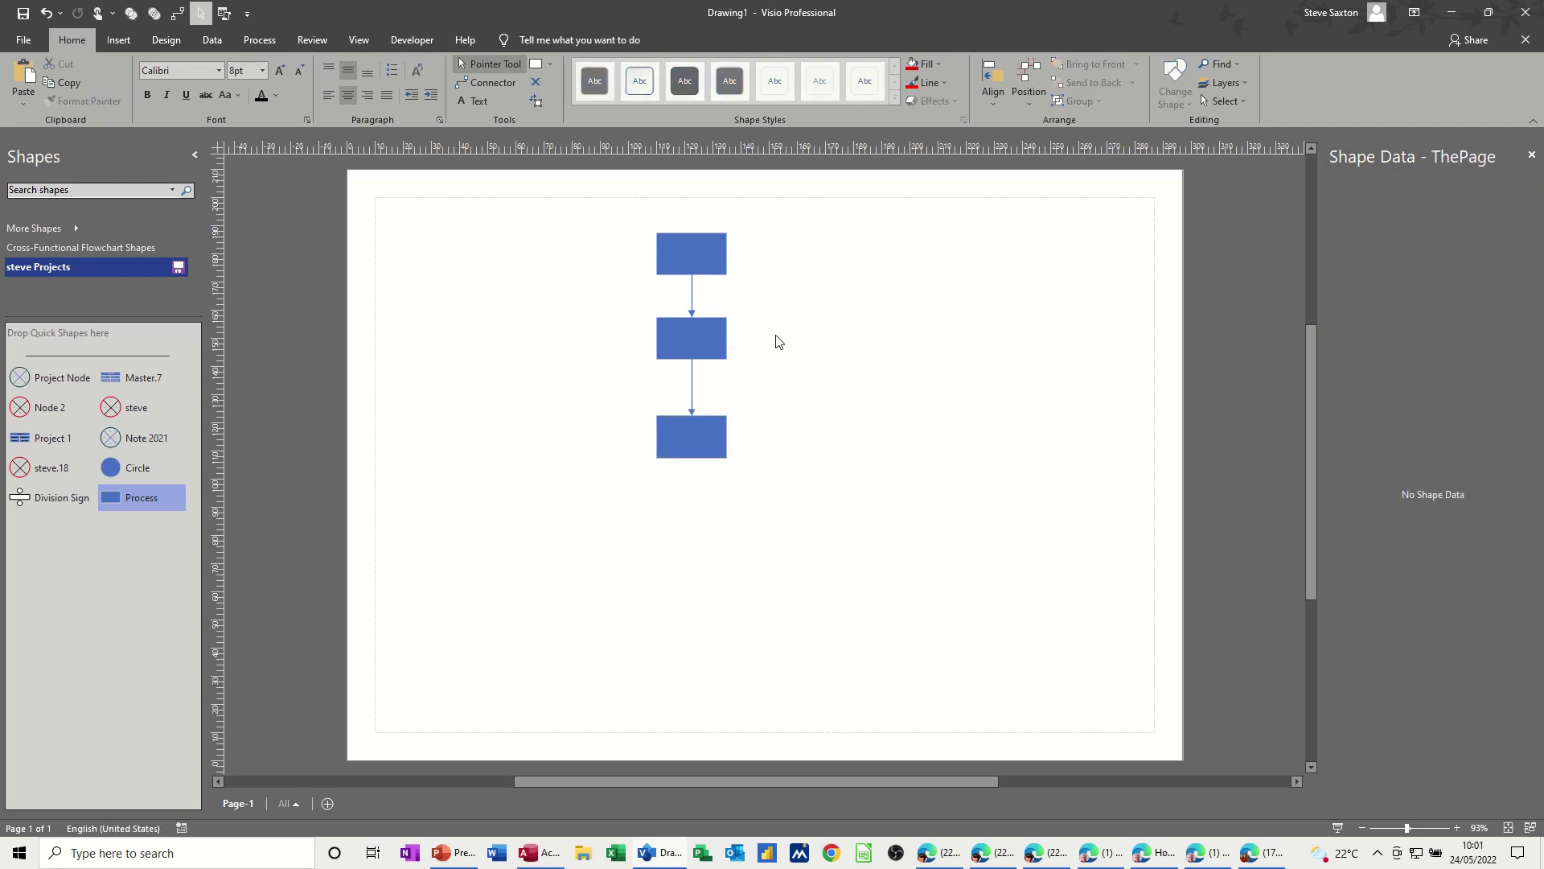
- Check each box's shape data, then deselect all shapes
left_click(691, 430)
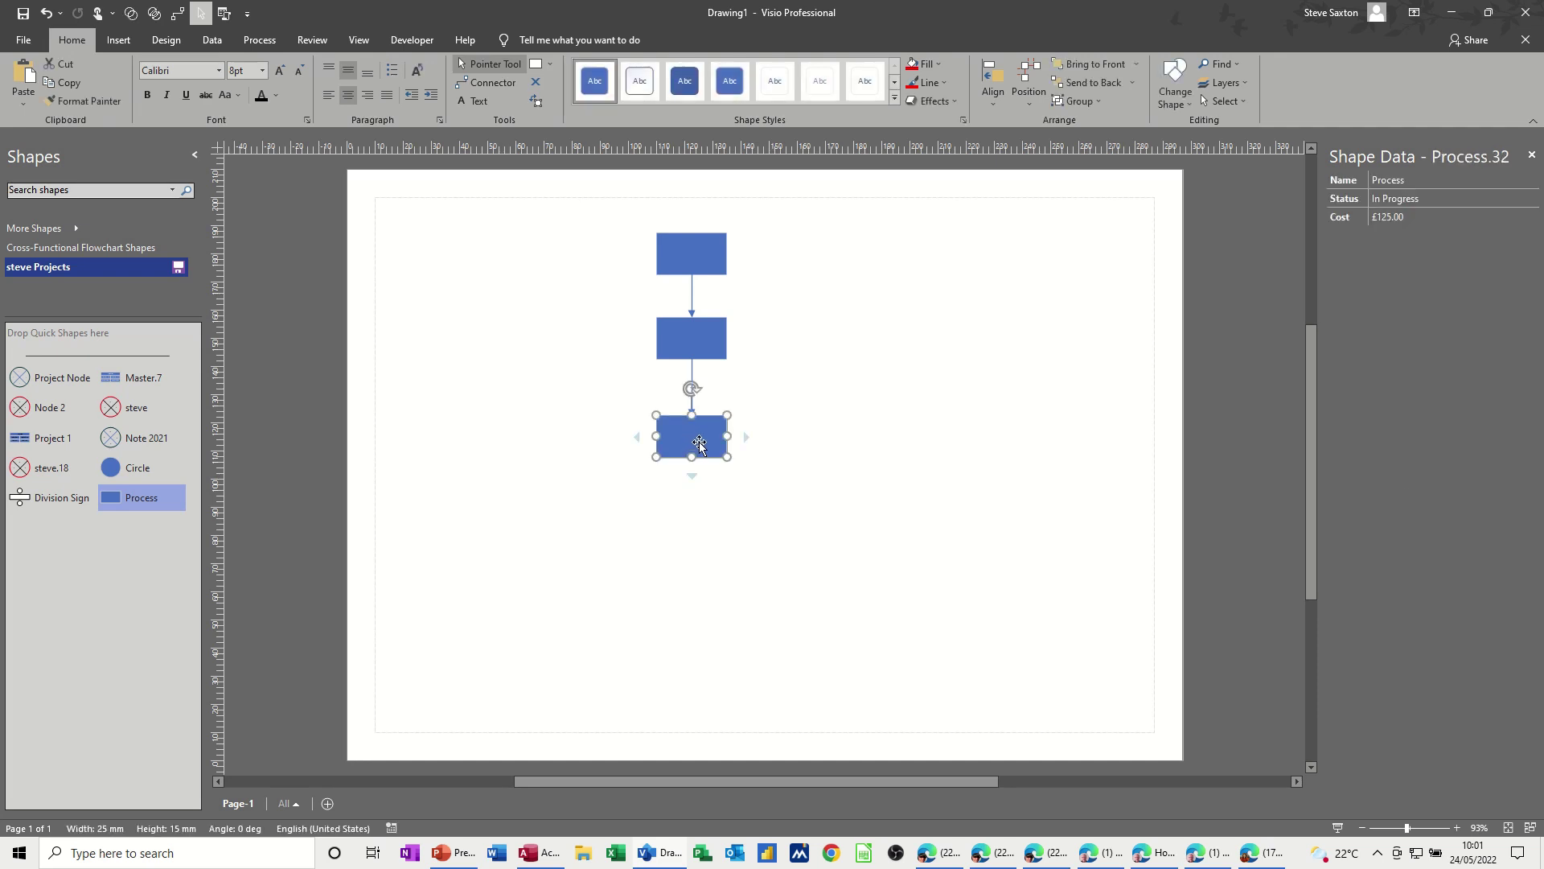
left_click(712, 256)
left_click(696, 339)
left_click(697, 436)
left_click(690, 251)
left_click(698, 342)
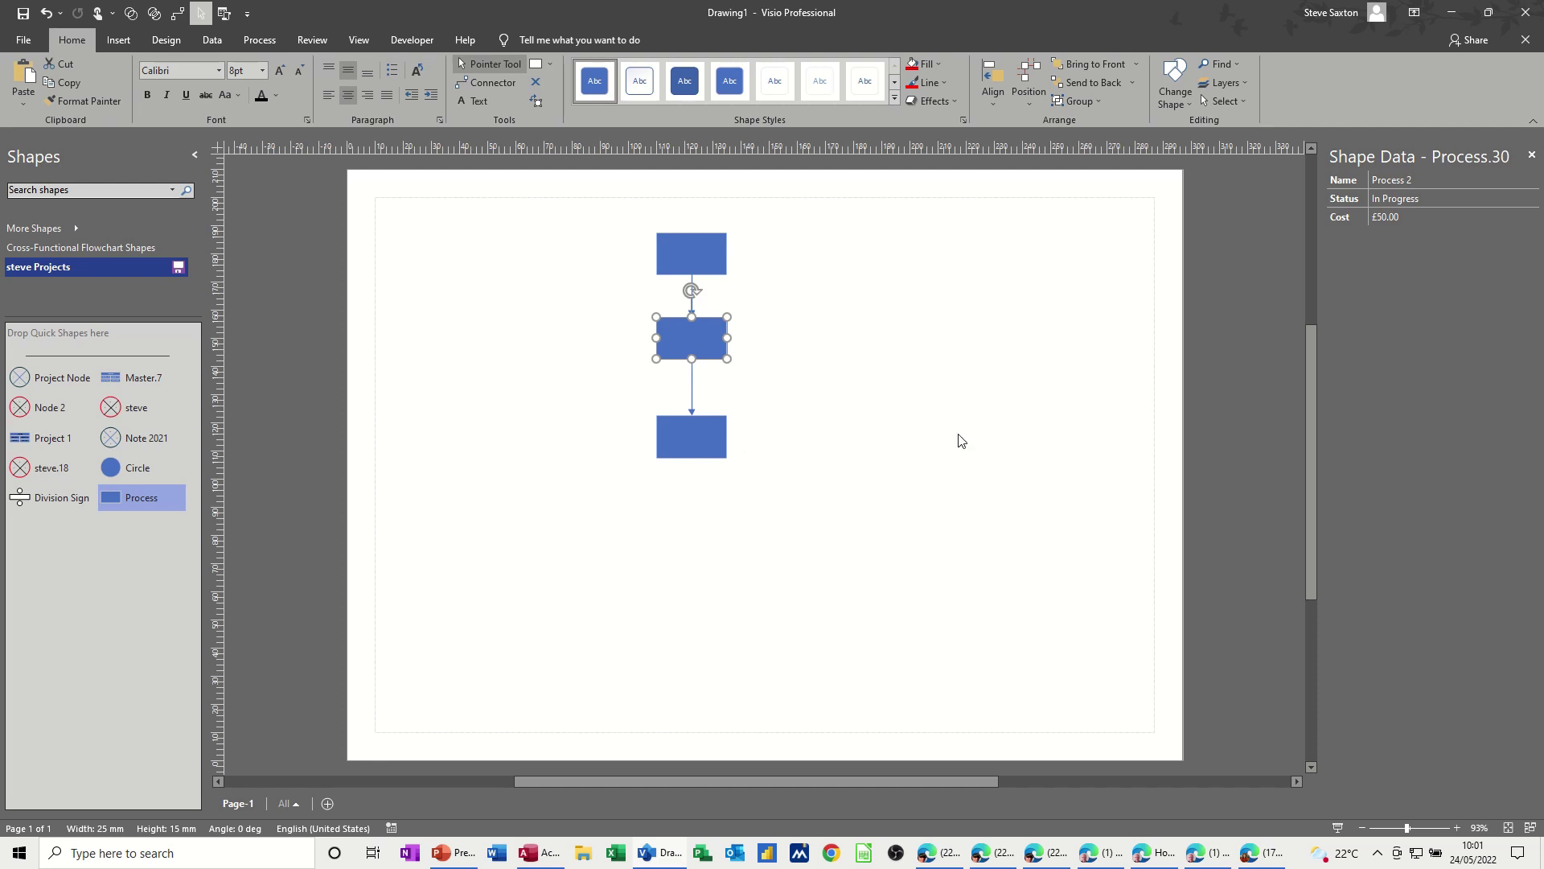
left_click(629, 236)
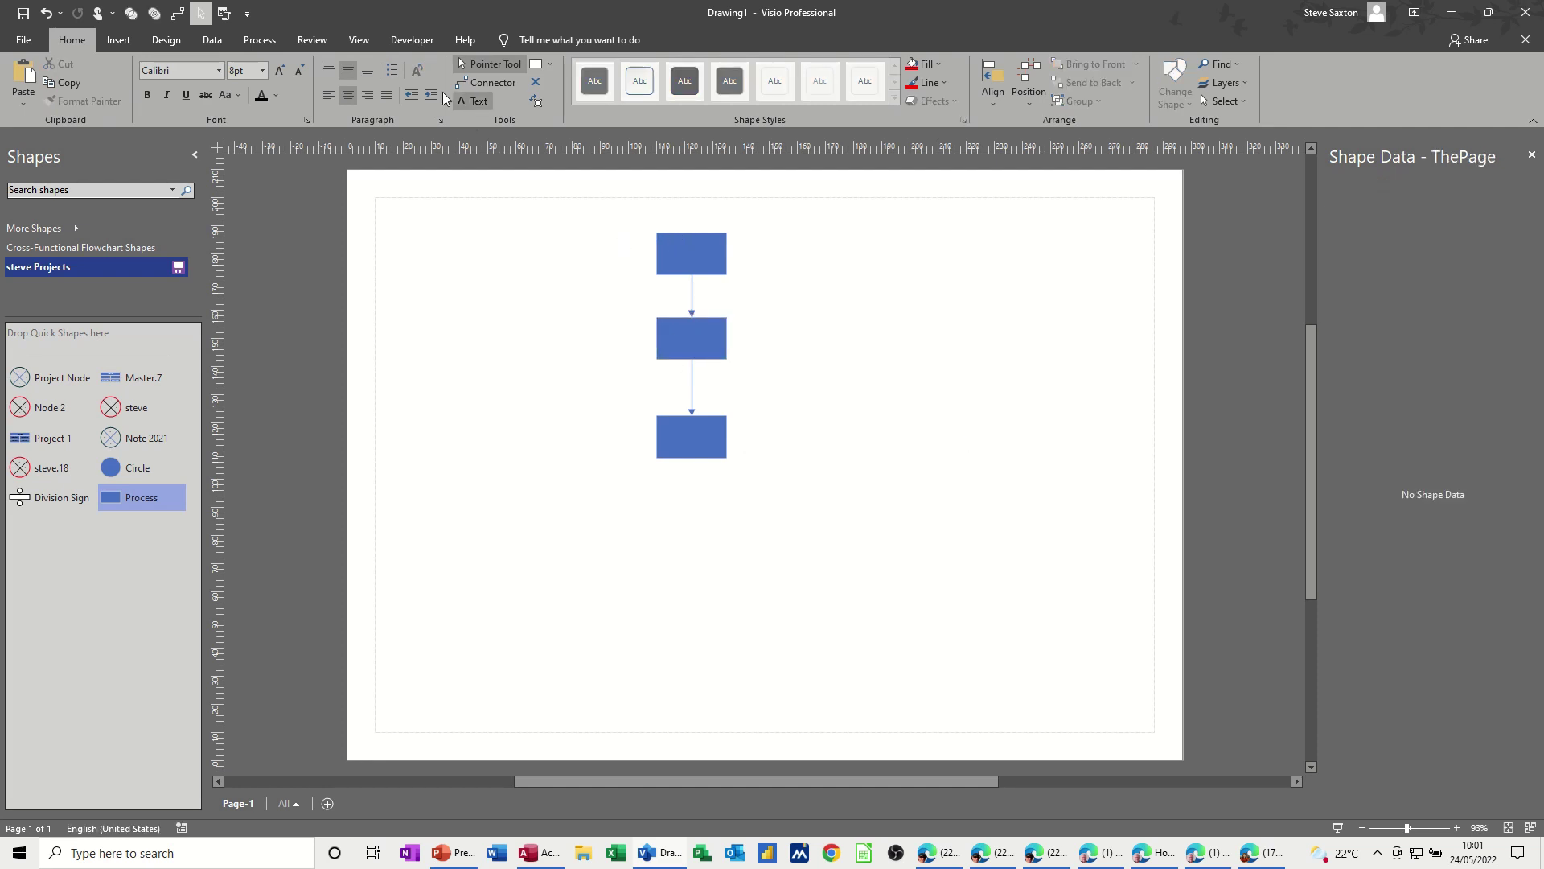
- Run the Flowchart shape report from Review, outputting it to Excel
left_click(301, 42)
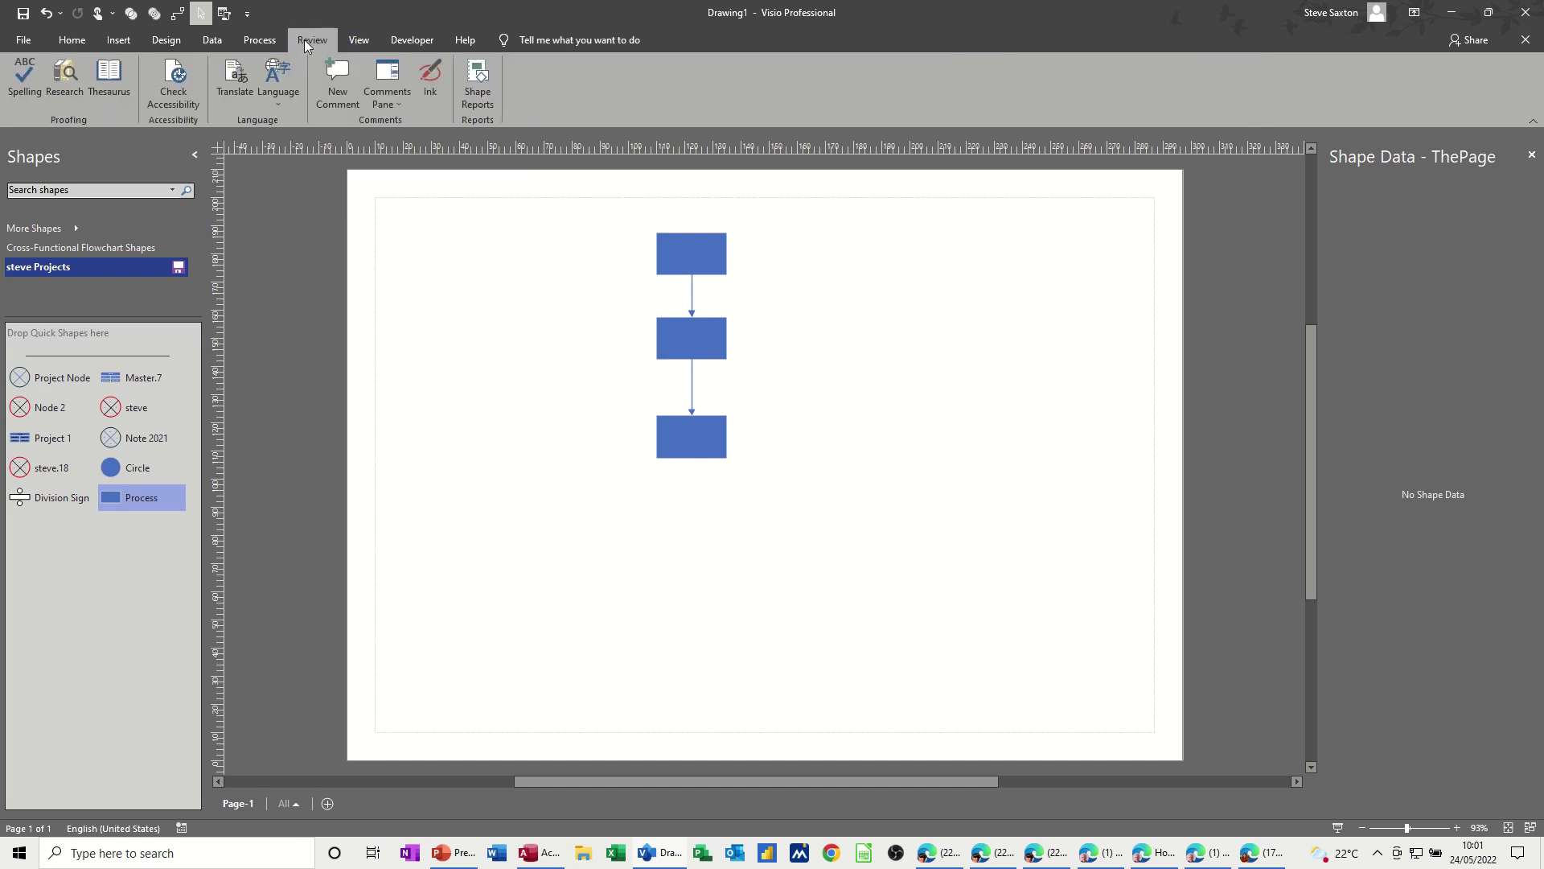
left_click(476, 82)
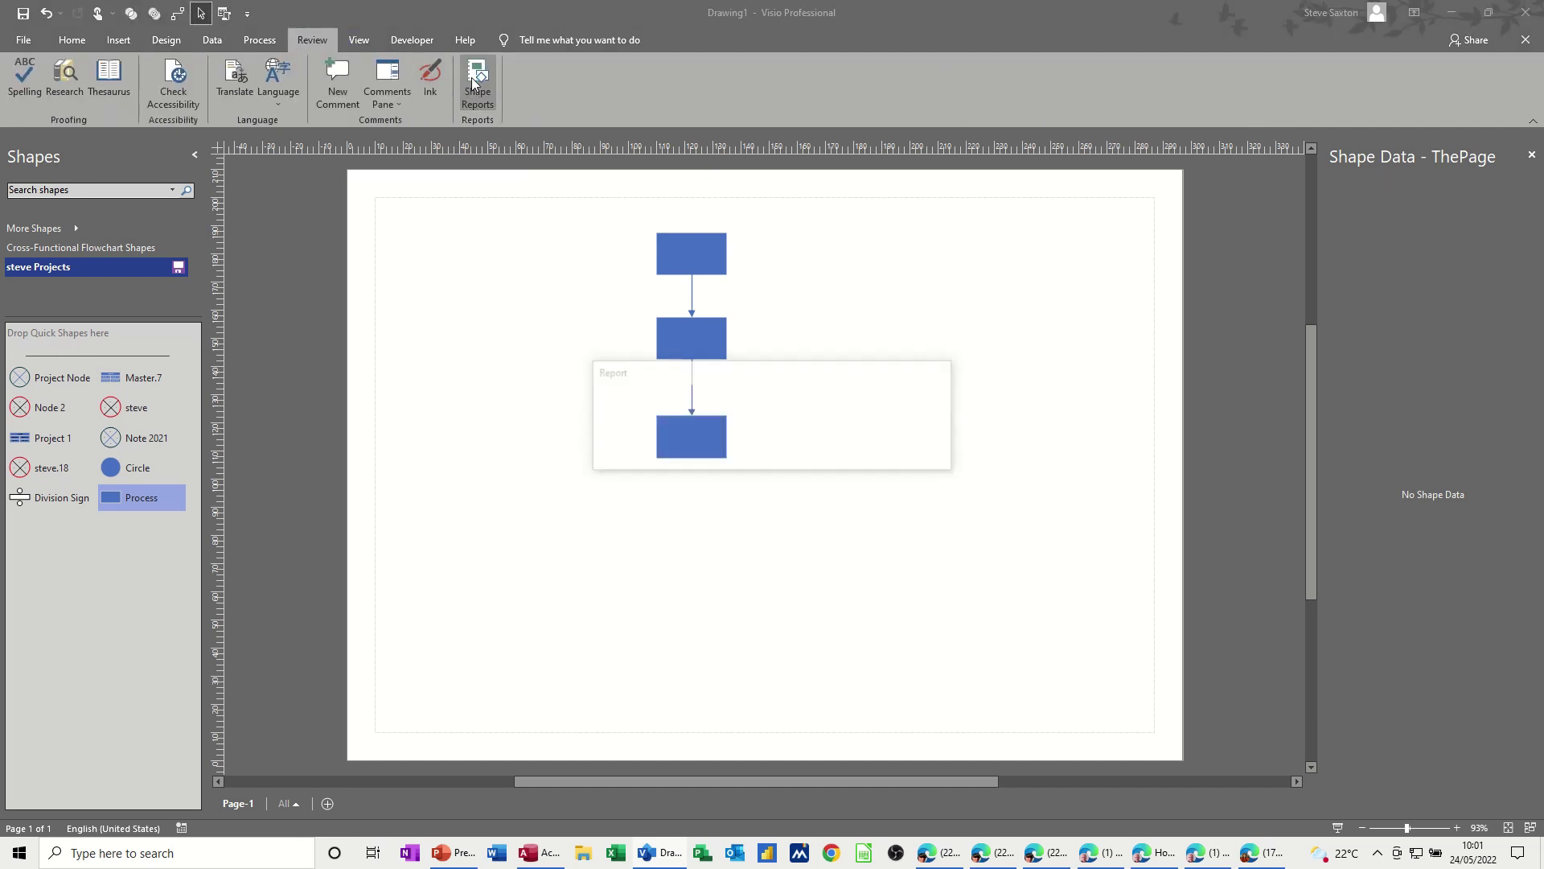
left_click(640, 328)
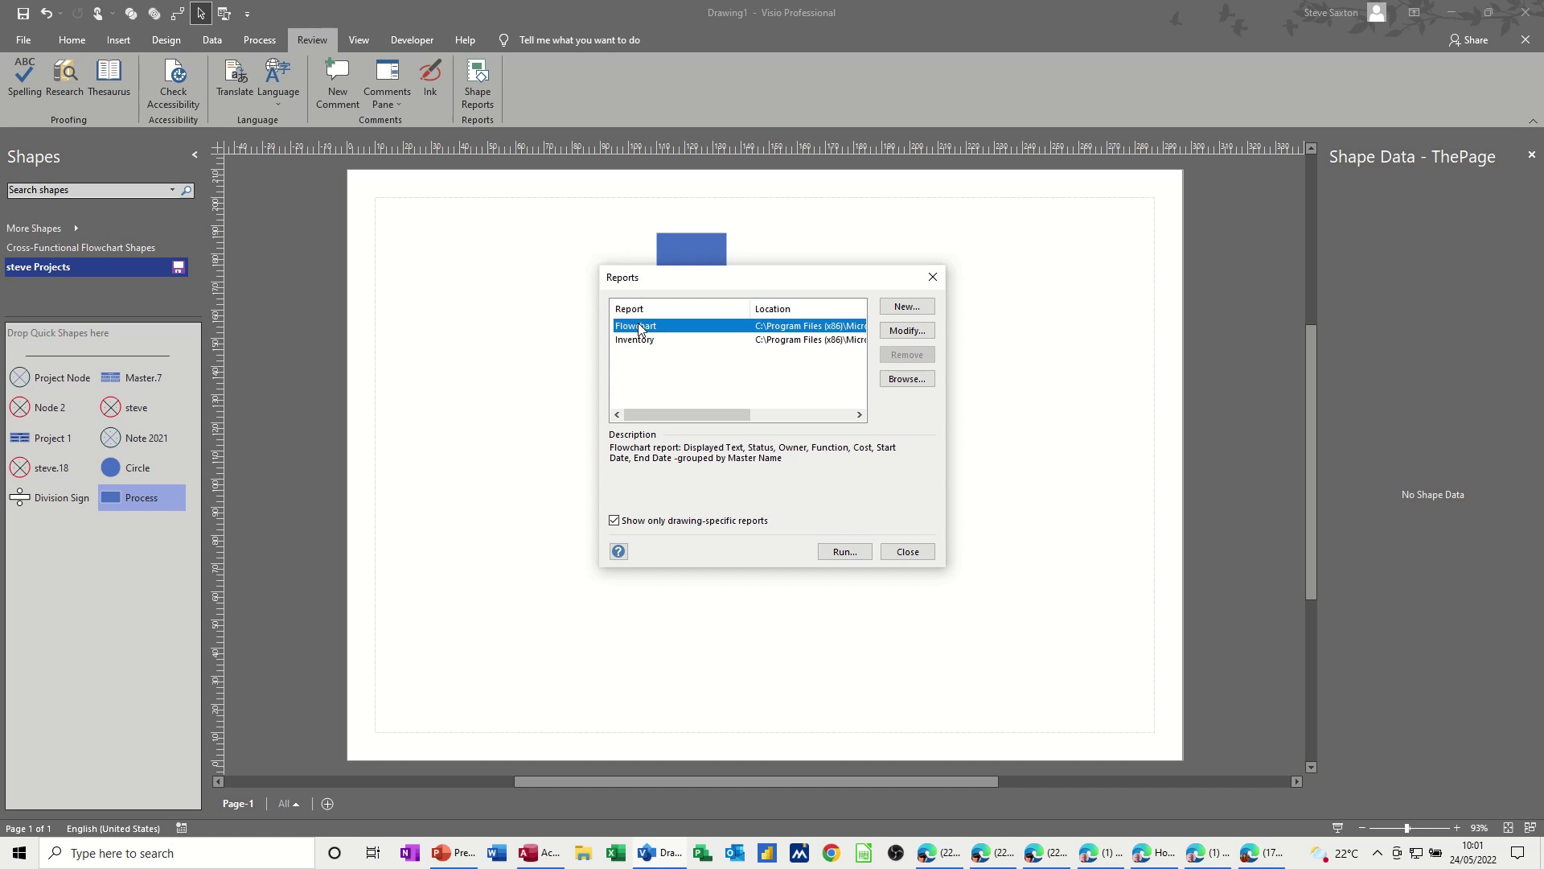
left_click(838, 552)
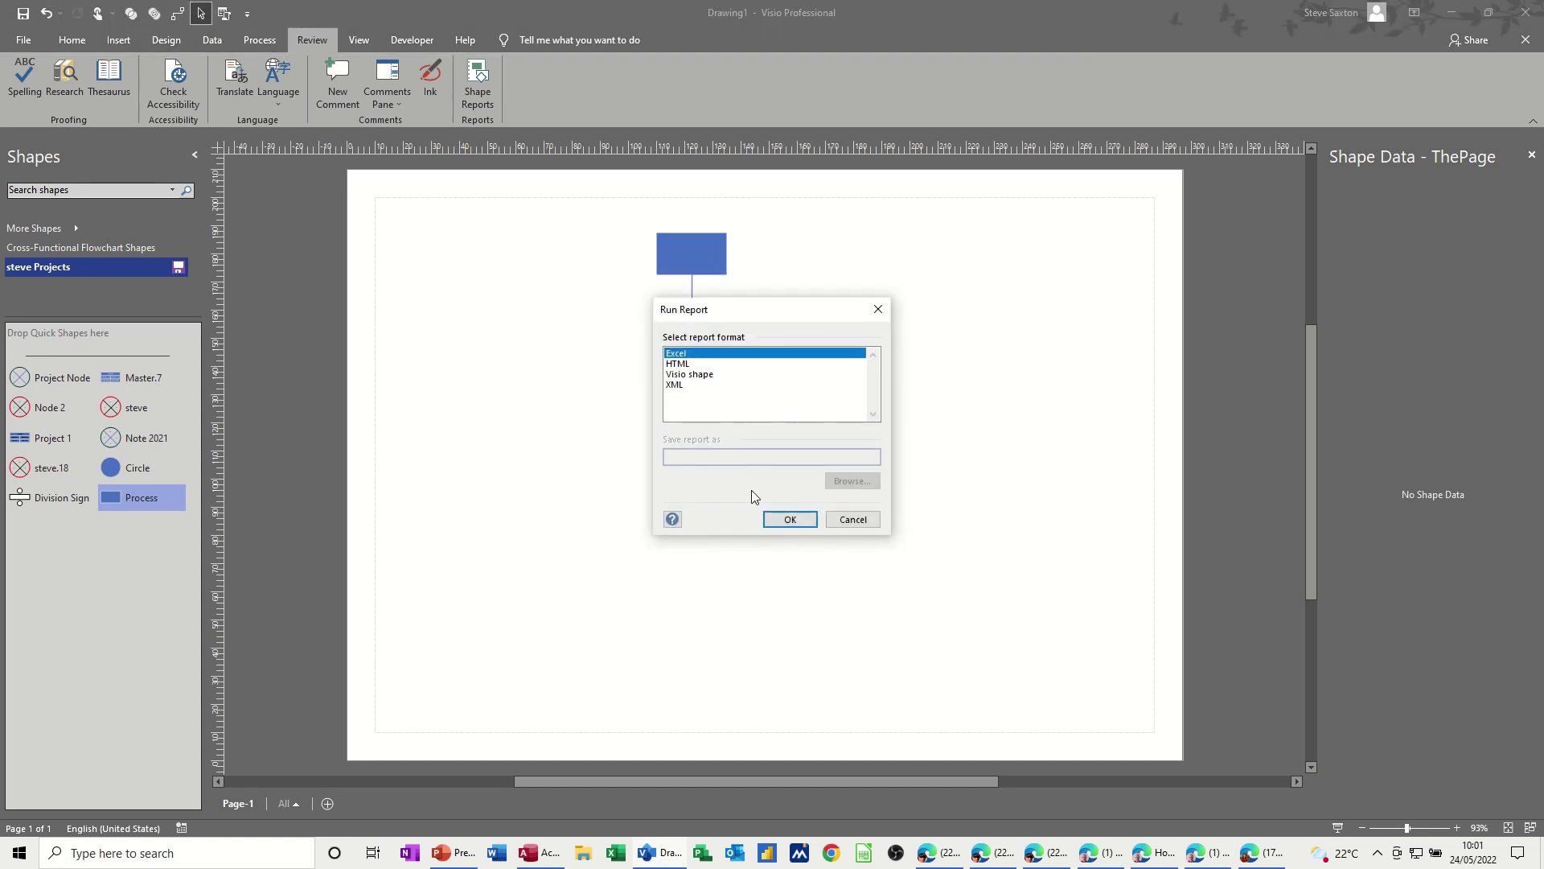
left_click(786, 519)
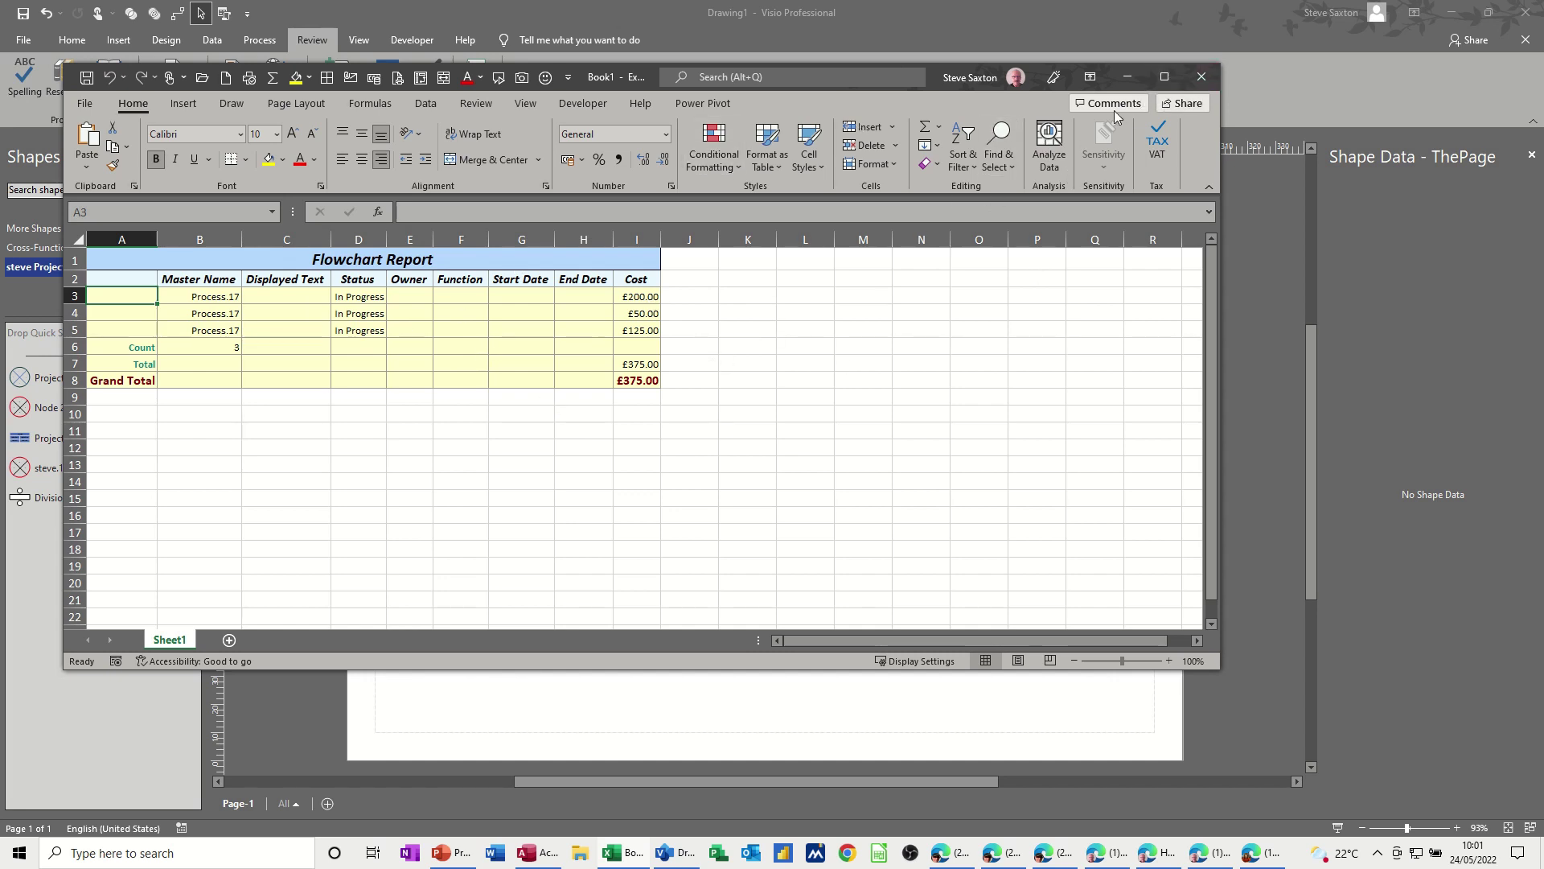
- Close the Excel Flowchart Report without saving
left_click(1202, 77)
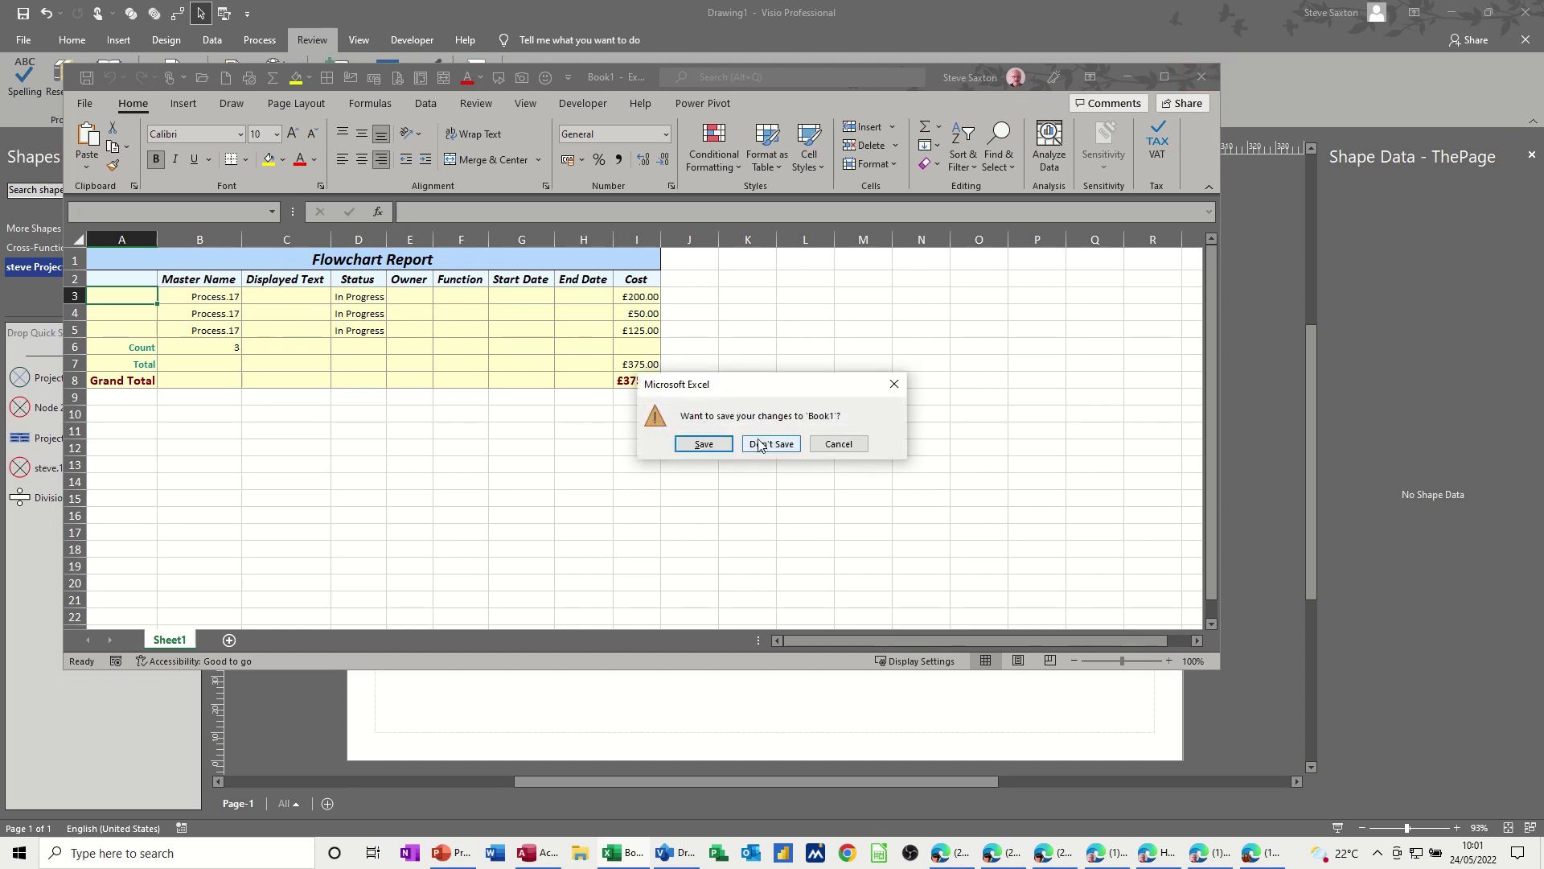
left_click(759, 445)
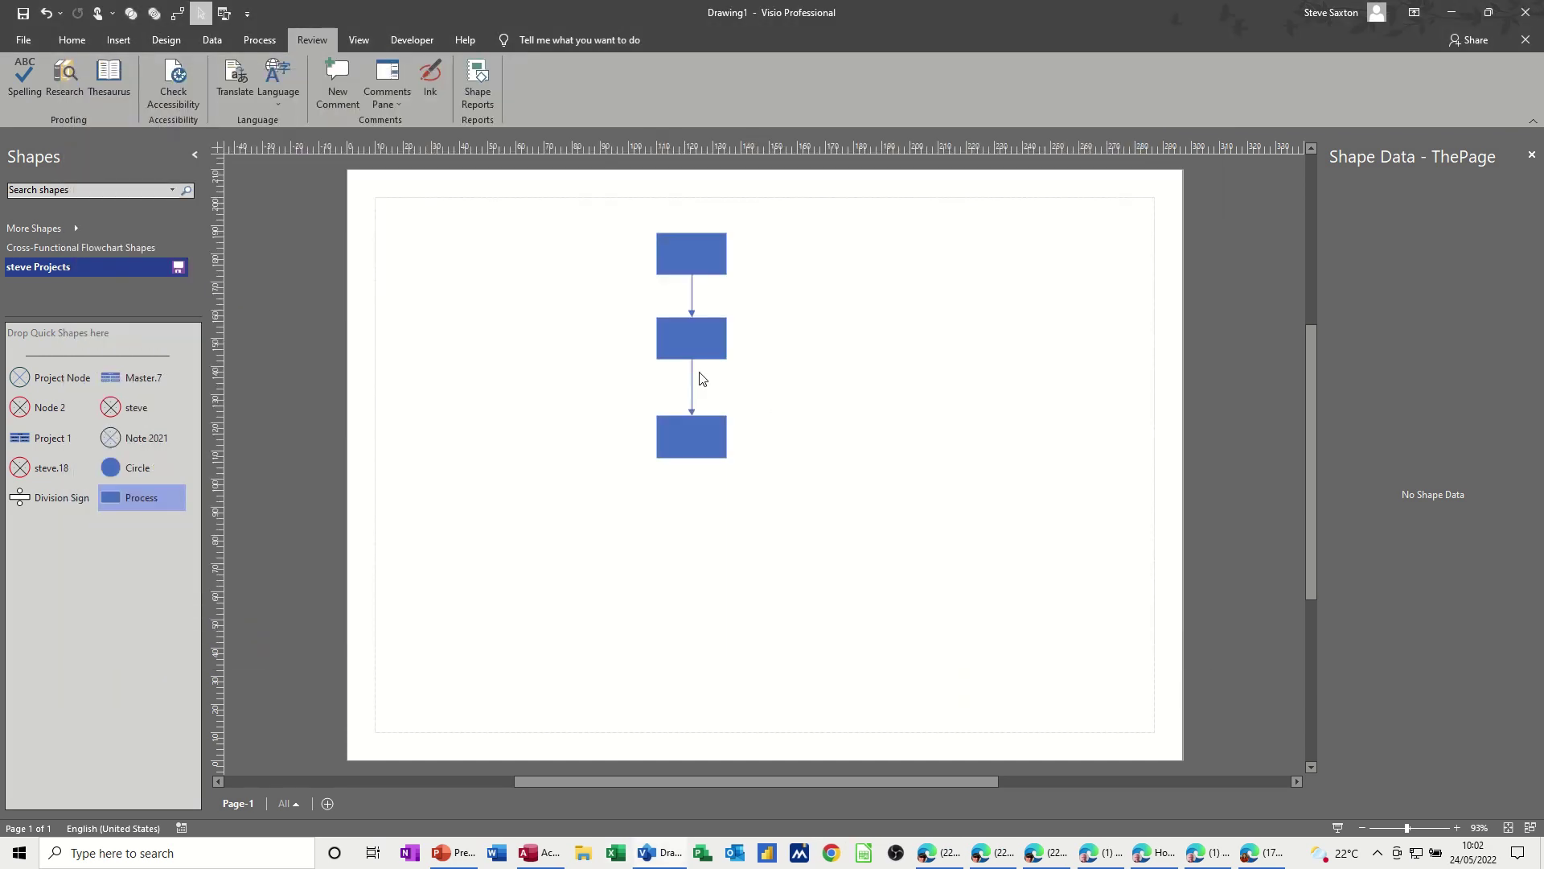
- Move the bottom Process box up closer to the middle one
left_click(694, 250)
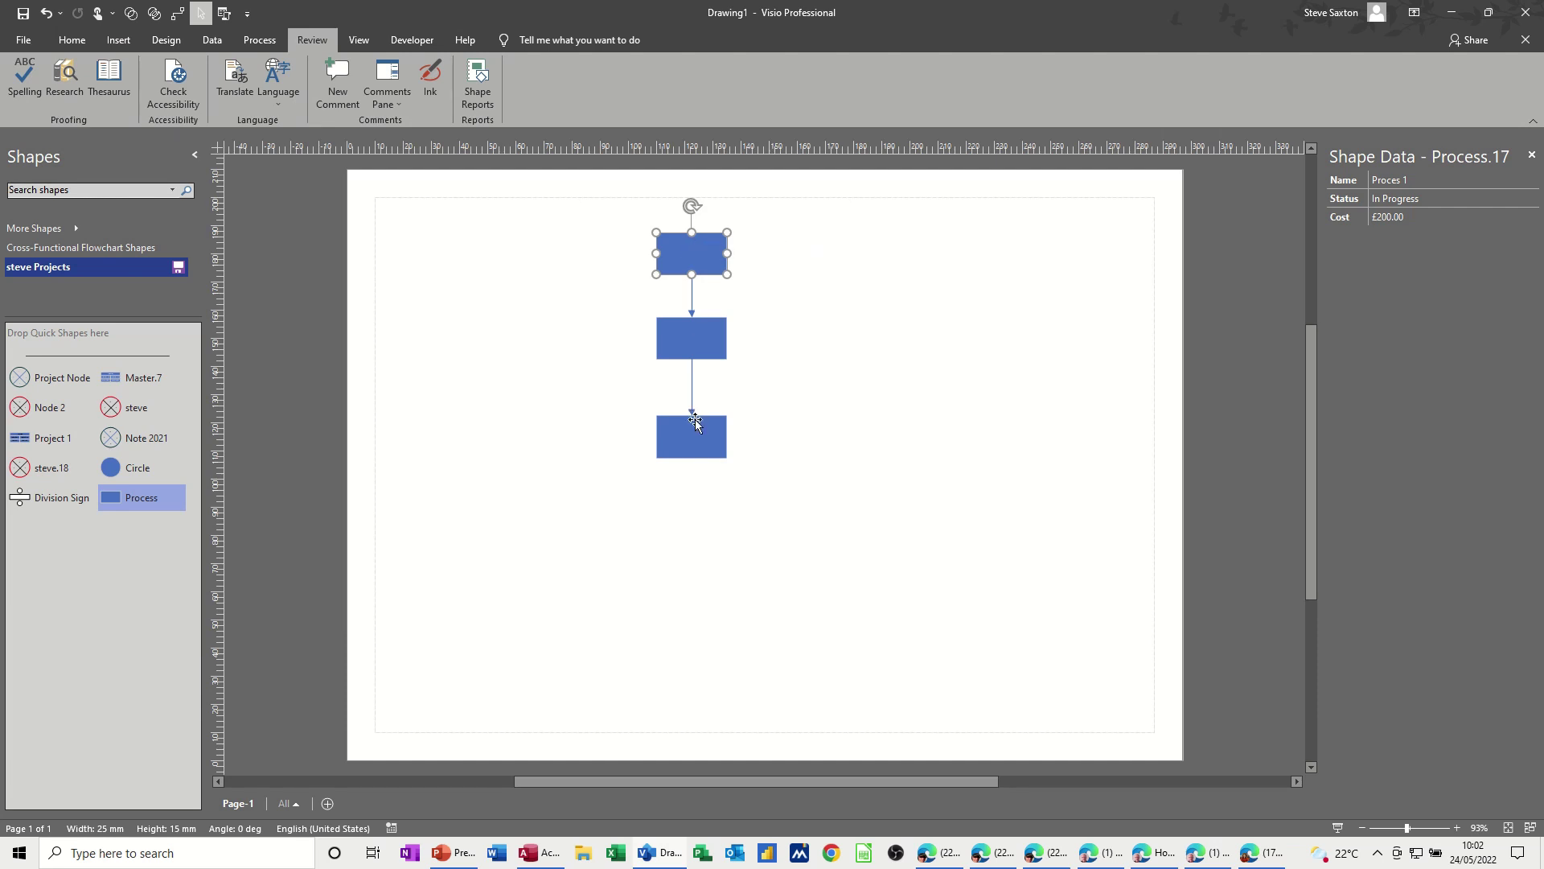
left_click_drag(695, 435, 695, 421)
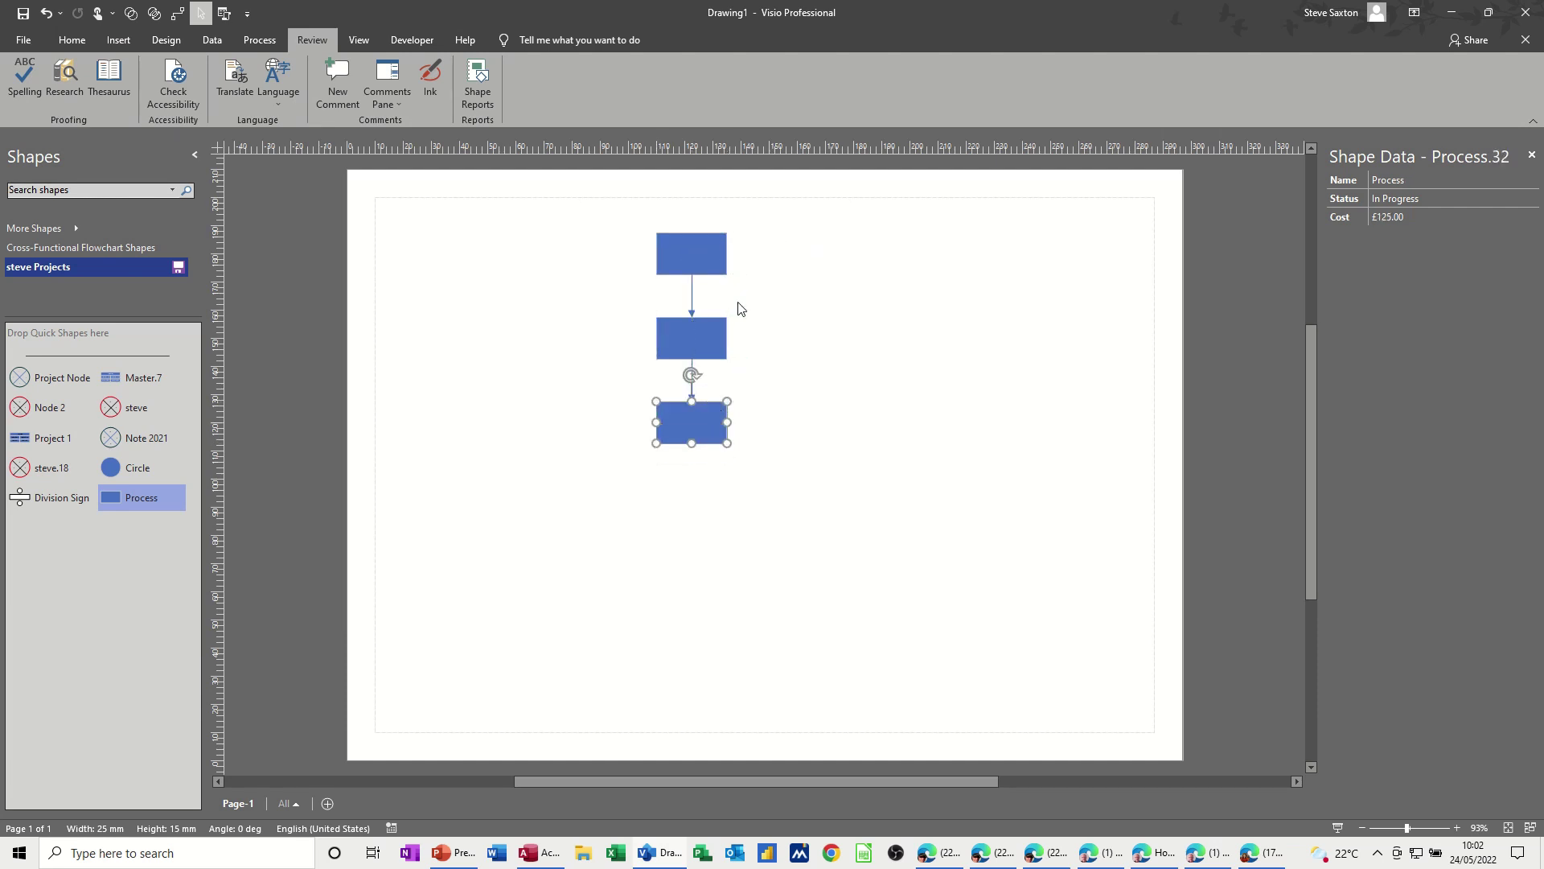
left_click(780, 259)
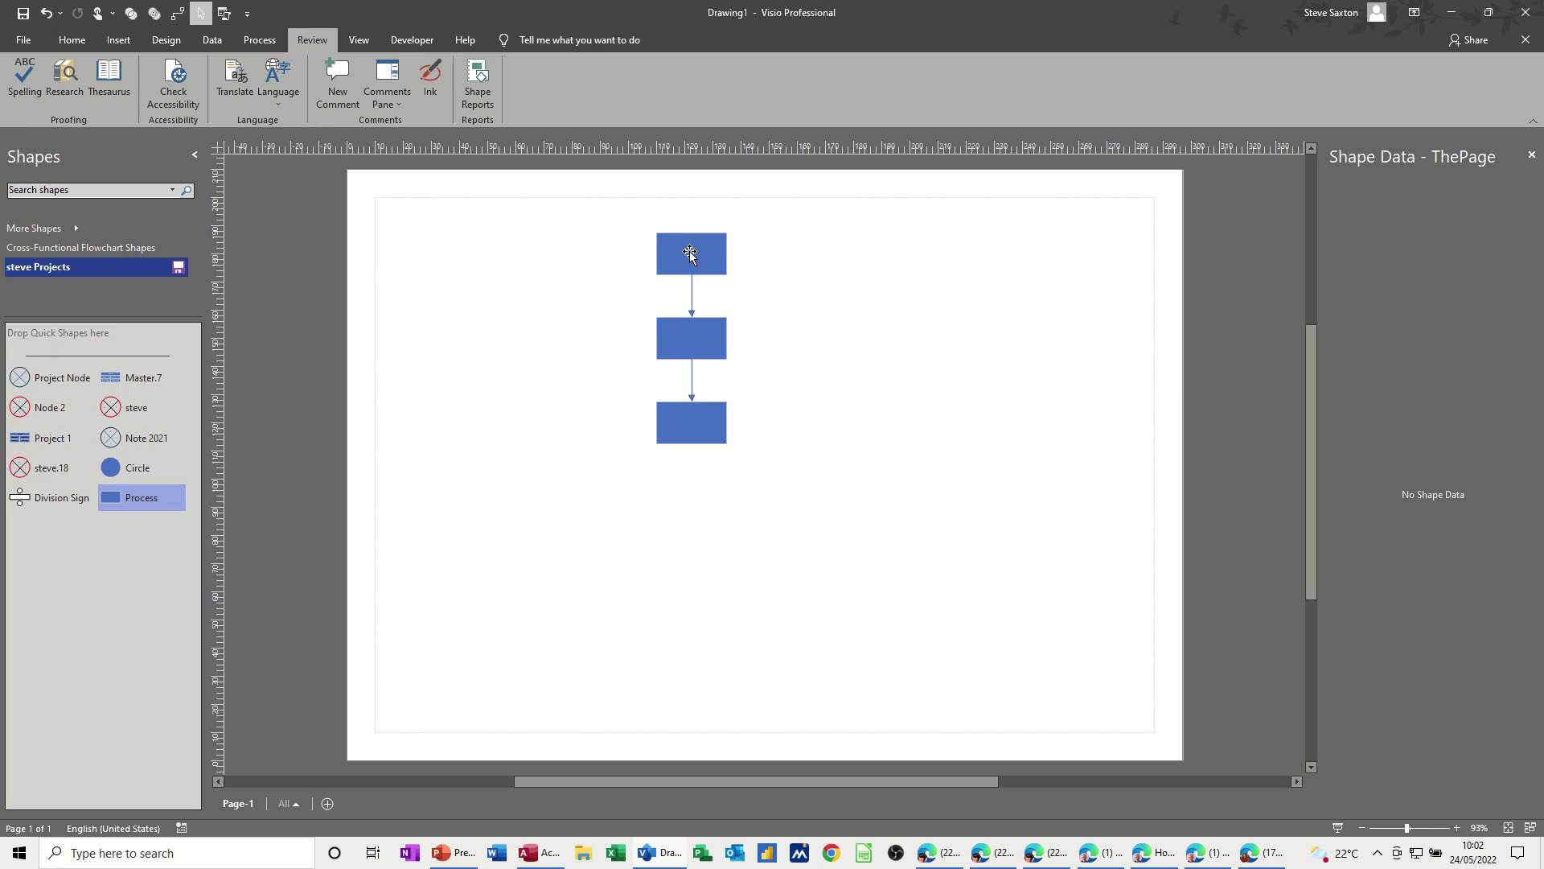
- Select all three Process boxes and open Advanced Data Graphics on the Data tab
left_click(693, 254)
left_click_drag(632, 215, 745, 459)
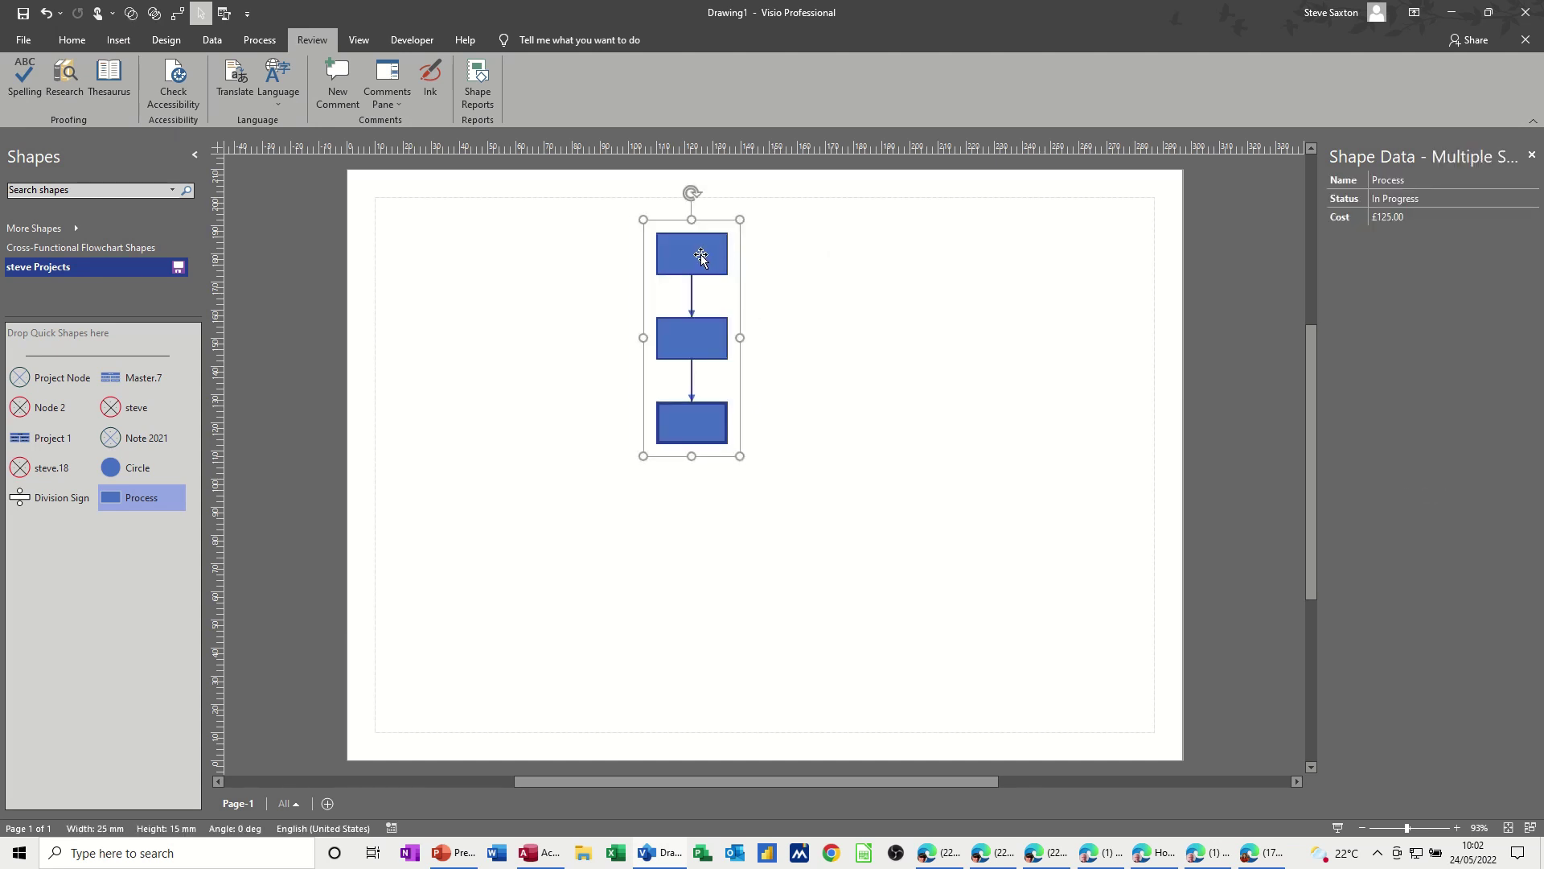
left_click(222, 44)
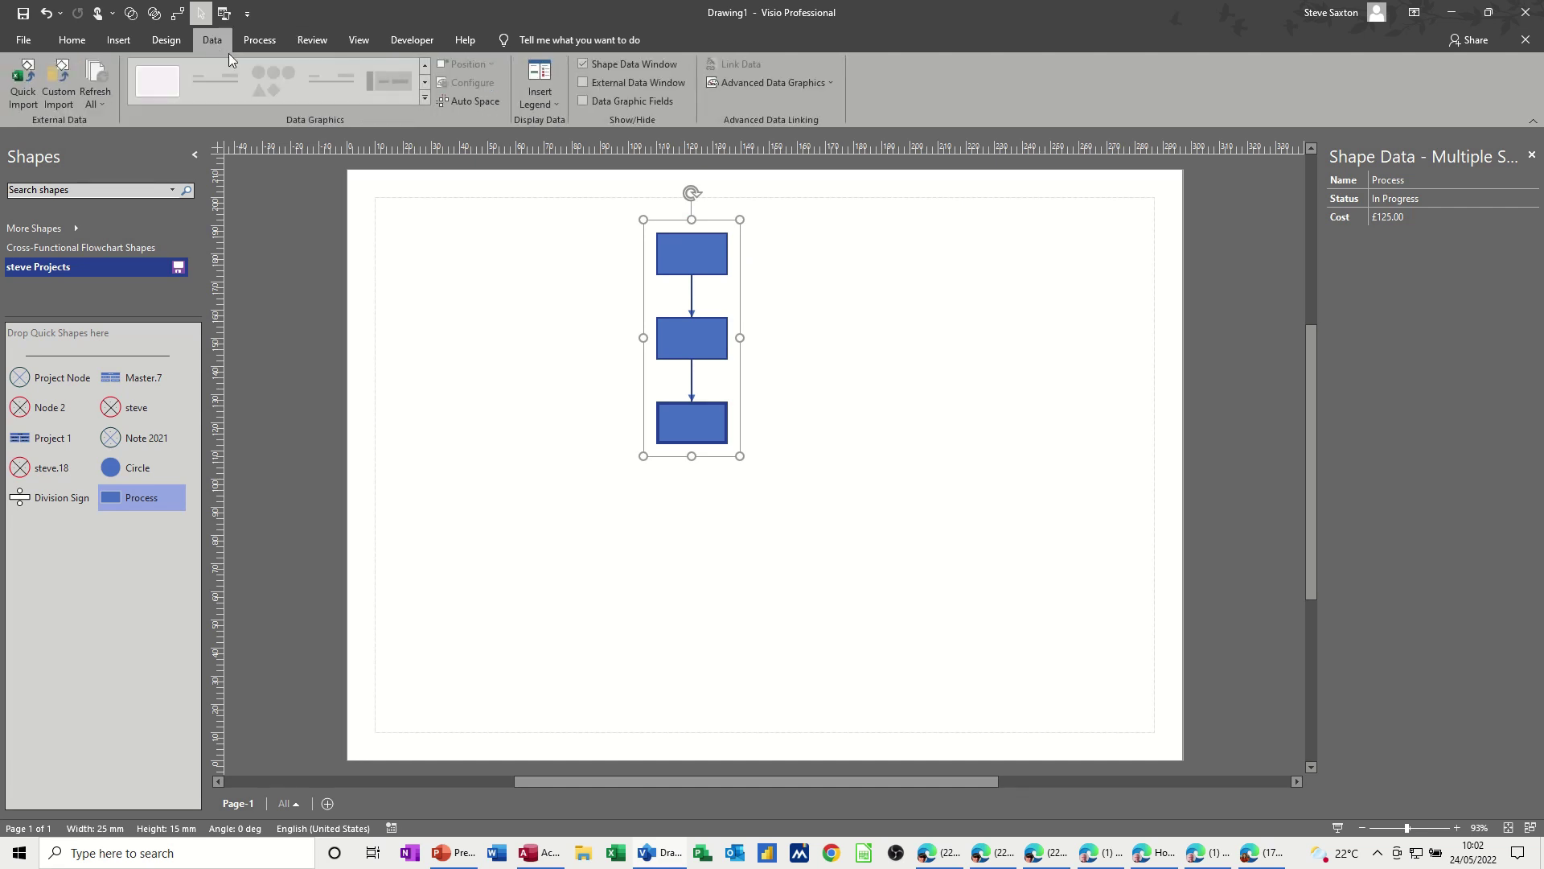
left_click(760, 85)
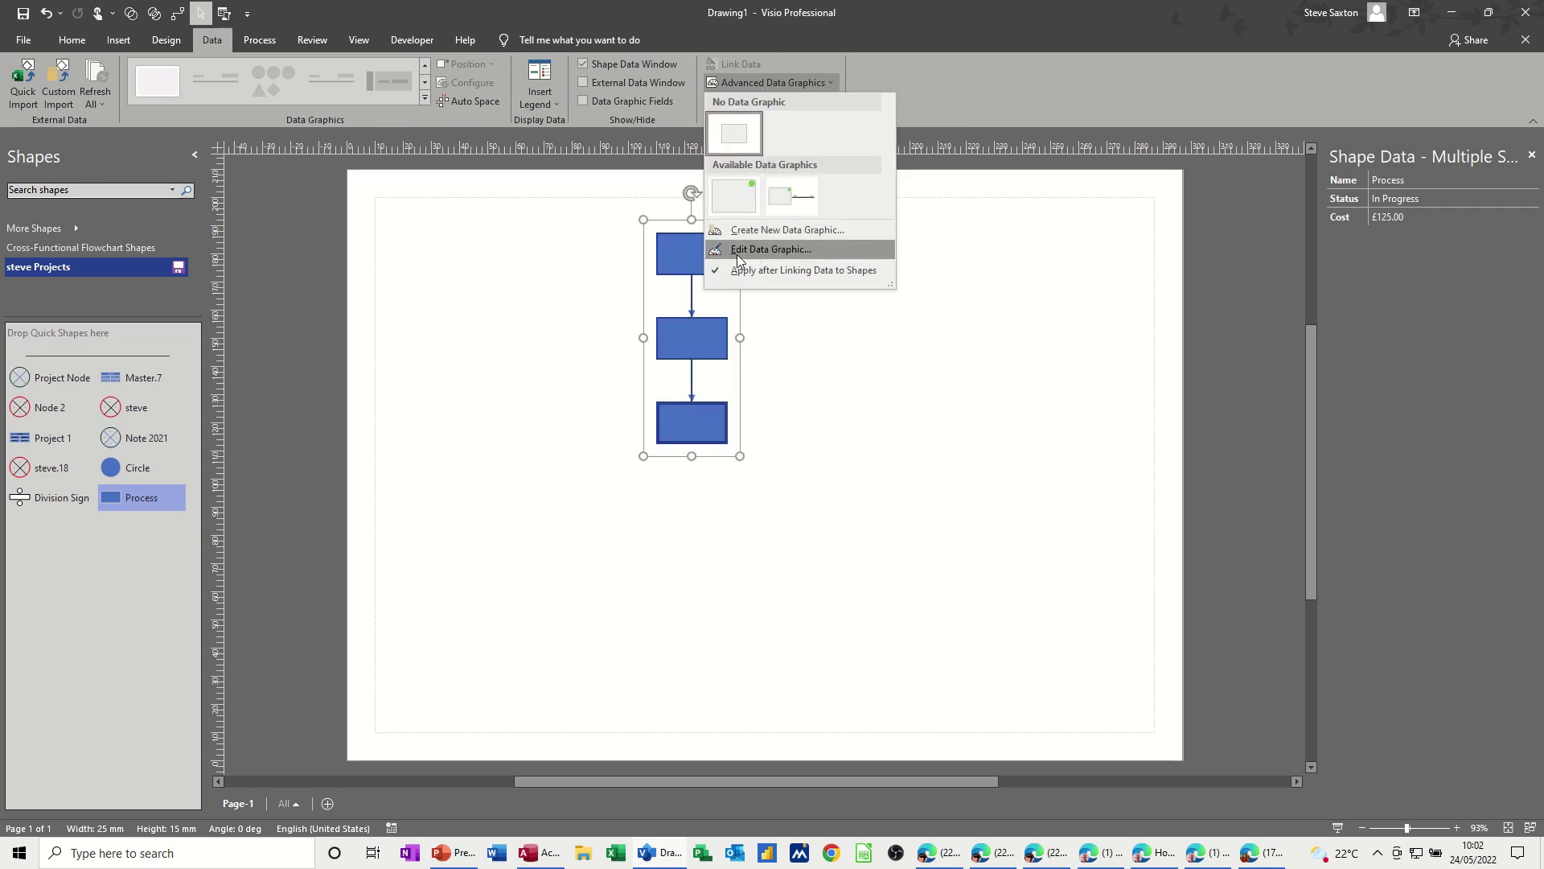
- Create a new data graphic whose first item shows the Cost field as a traffic-light Icon Set
left_click(756, 230)
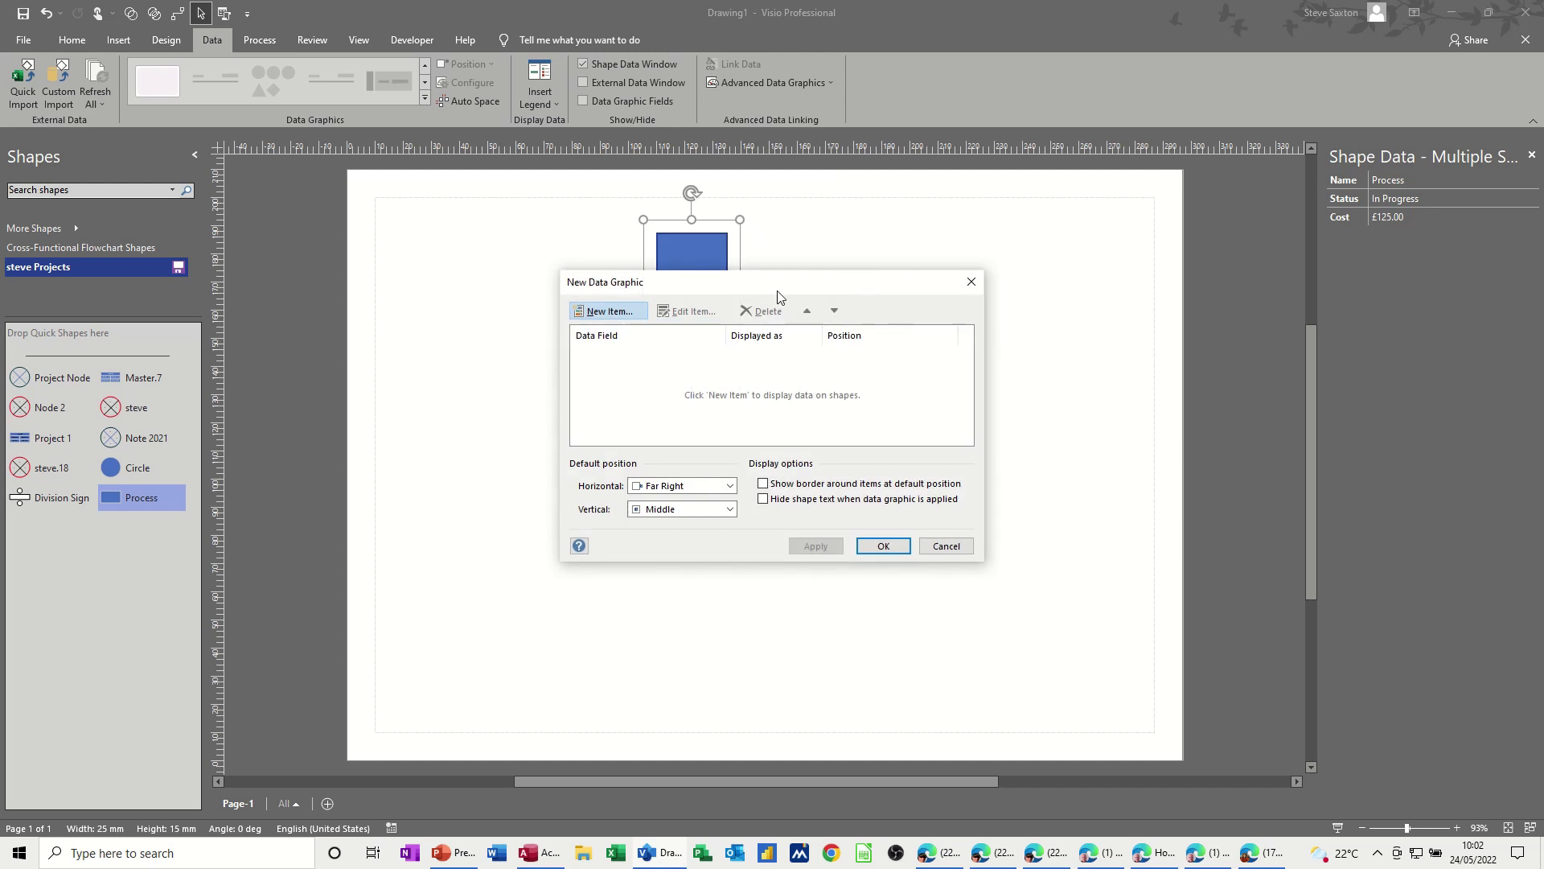
left_click_drag(769, 285, 968, 272)
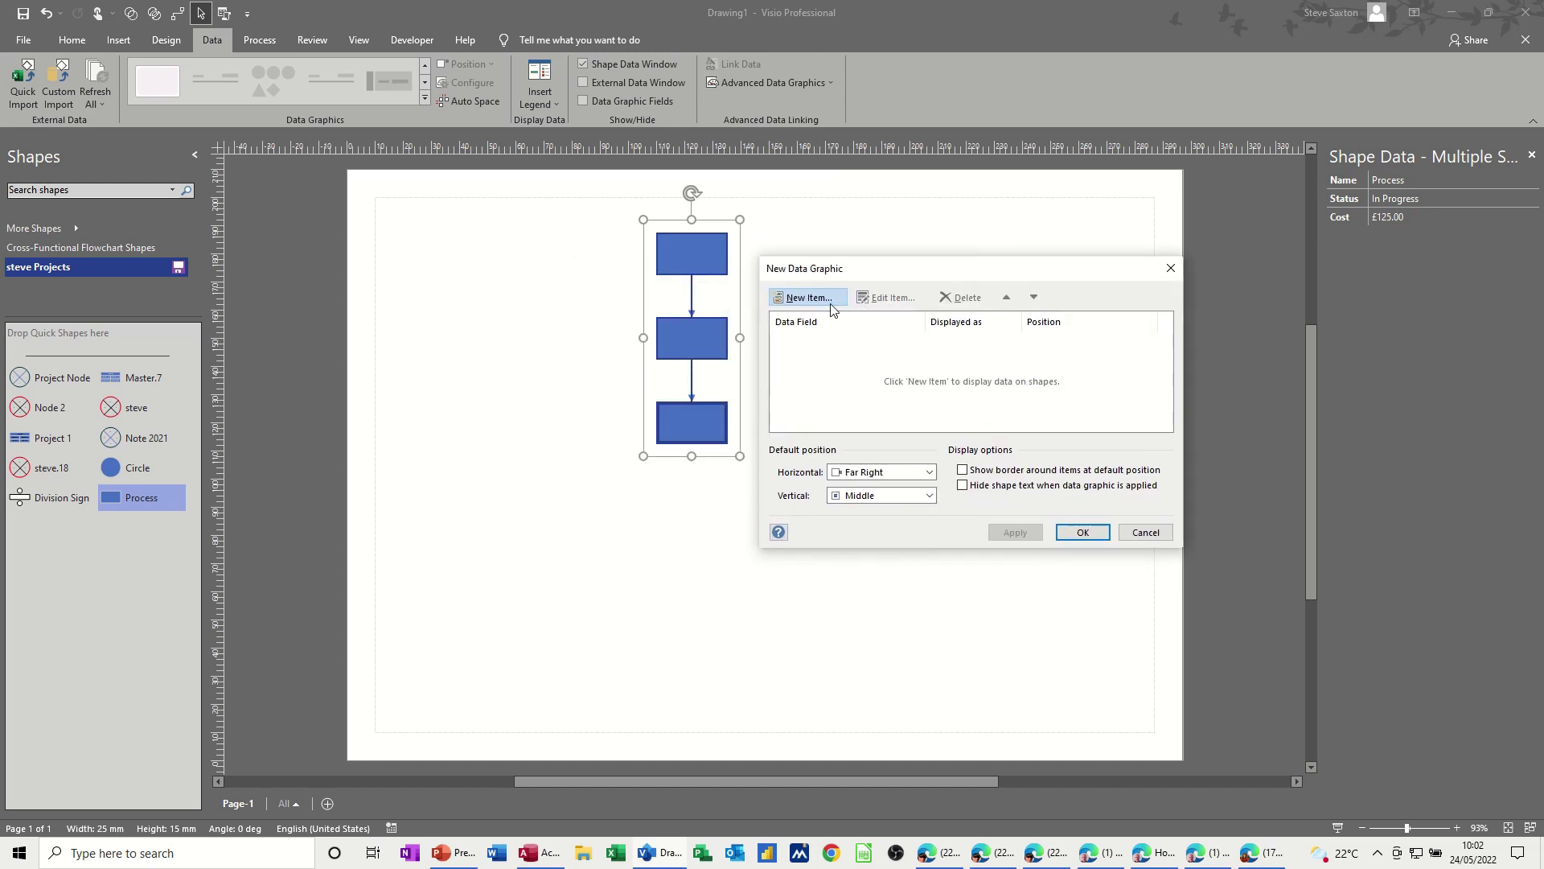
left_click(808, 298)
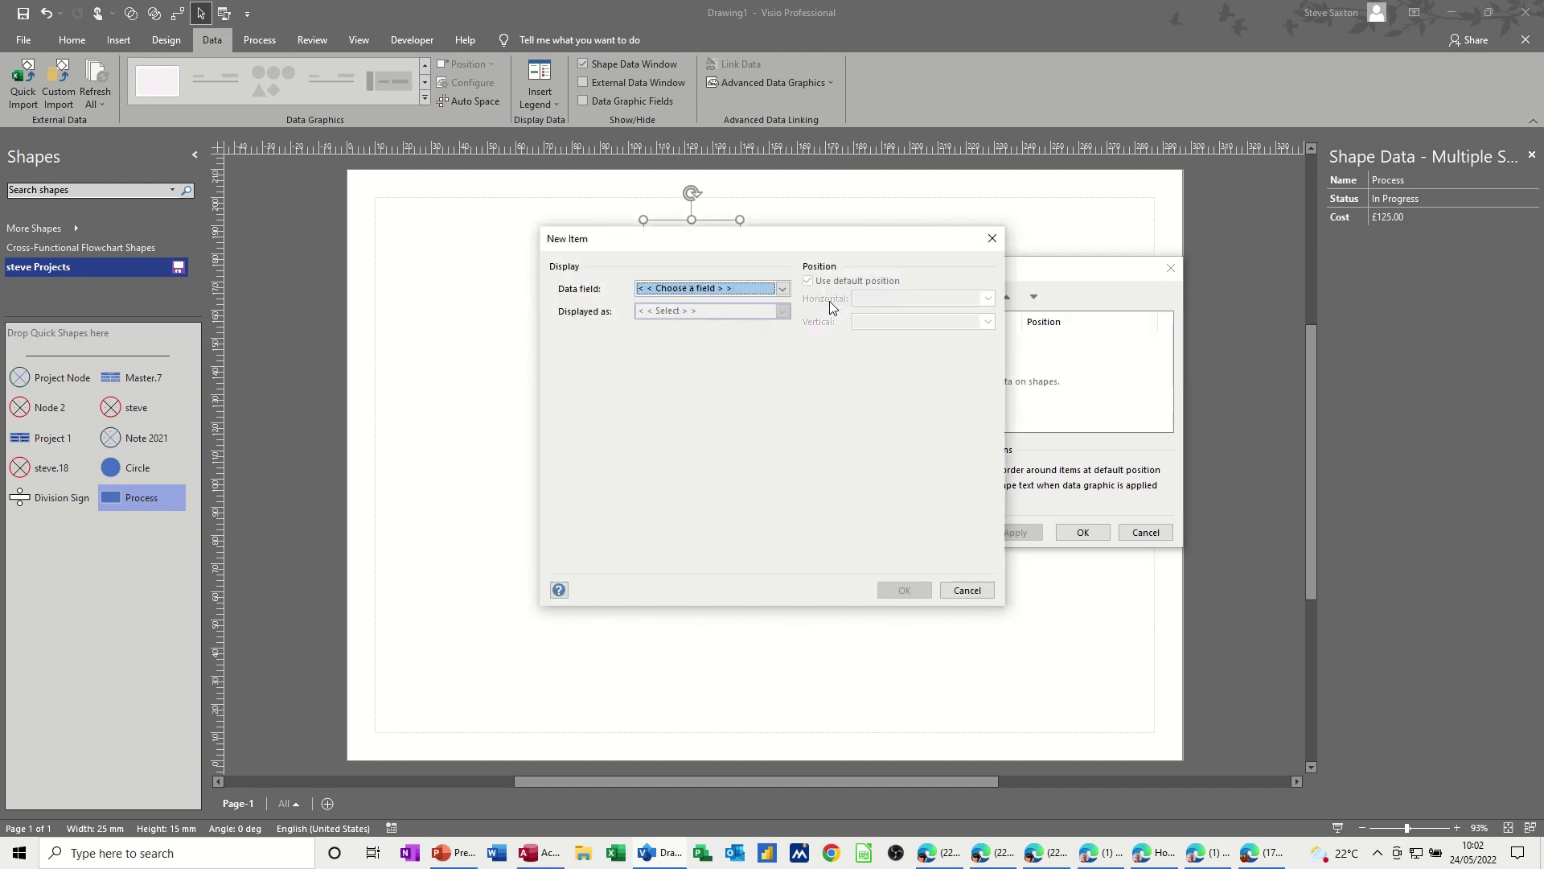
left_click(784, 290)
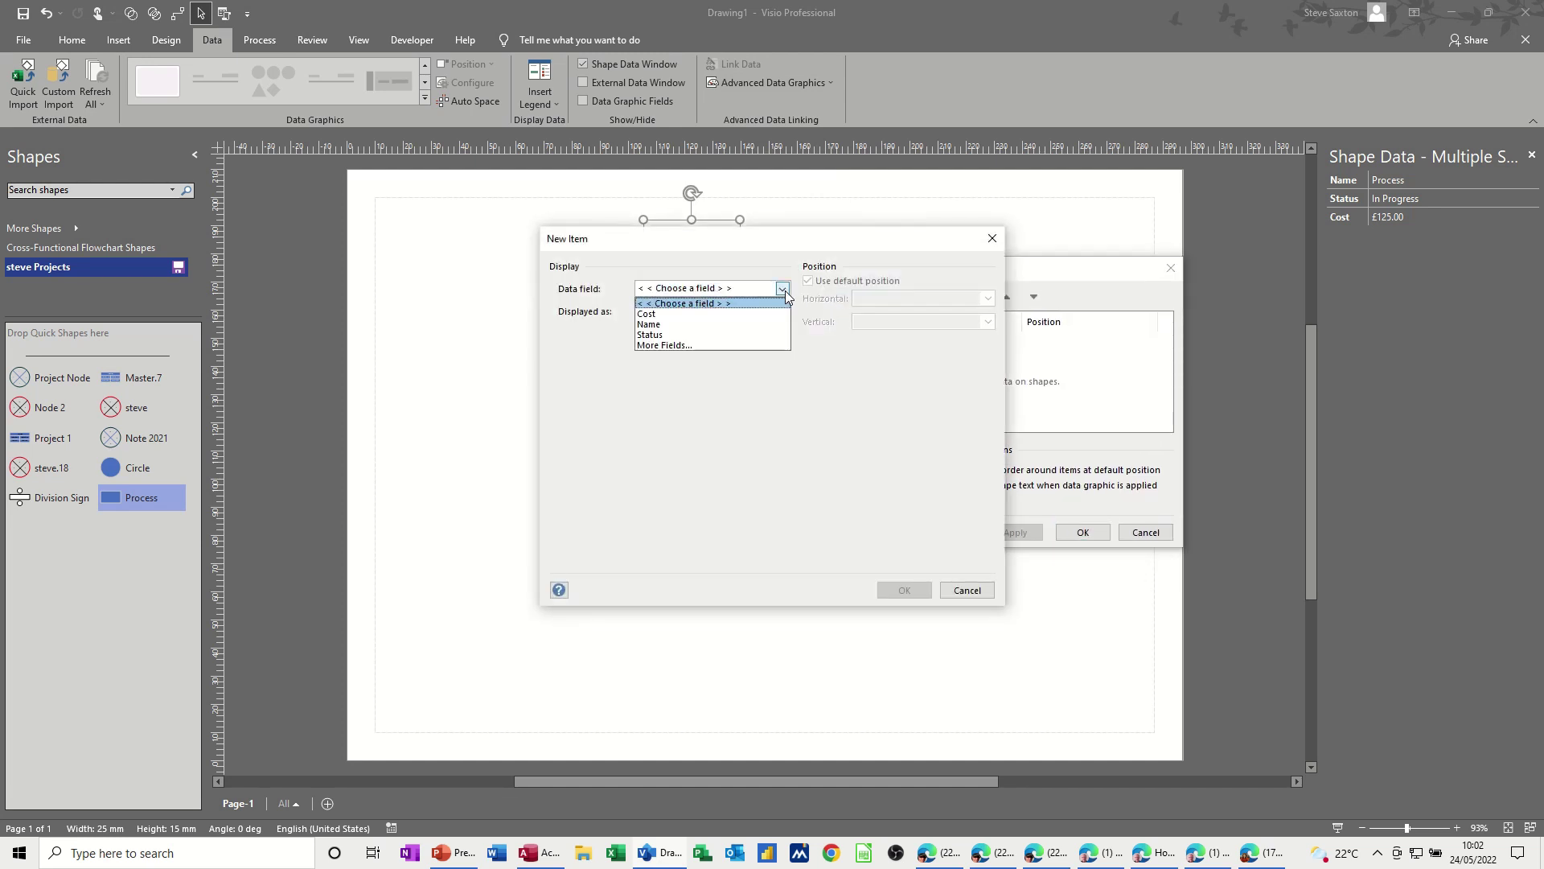
left_click(676, 314)
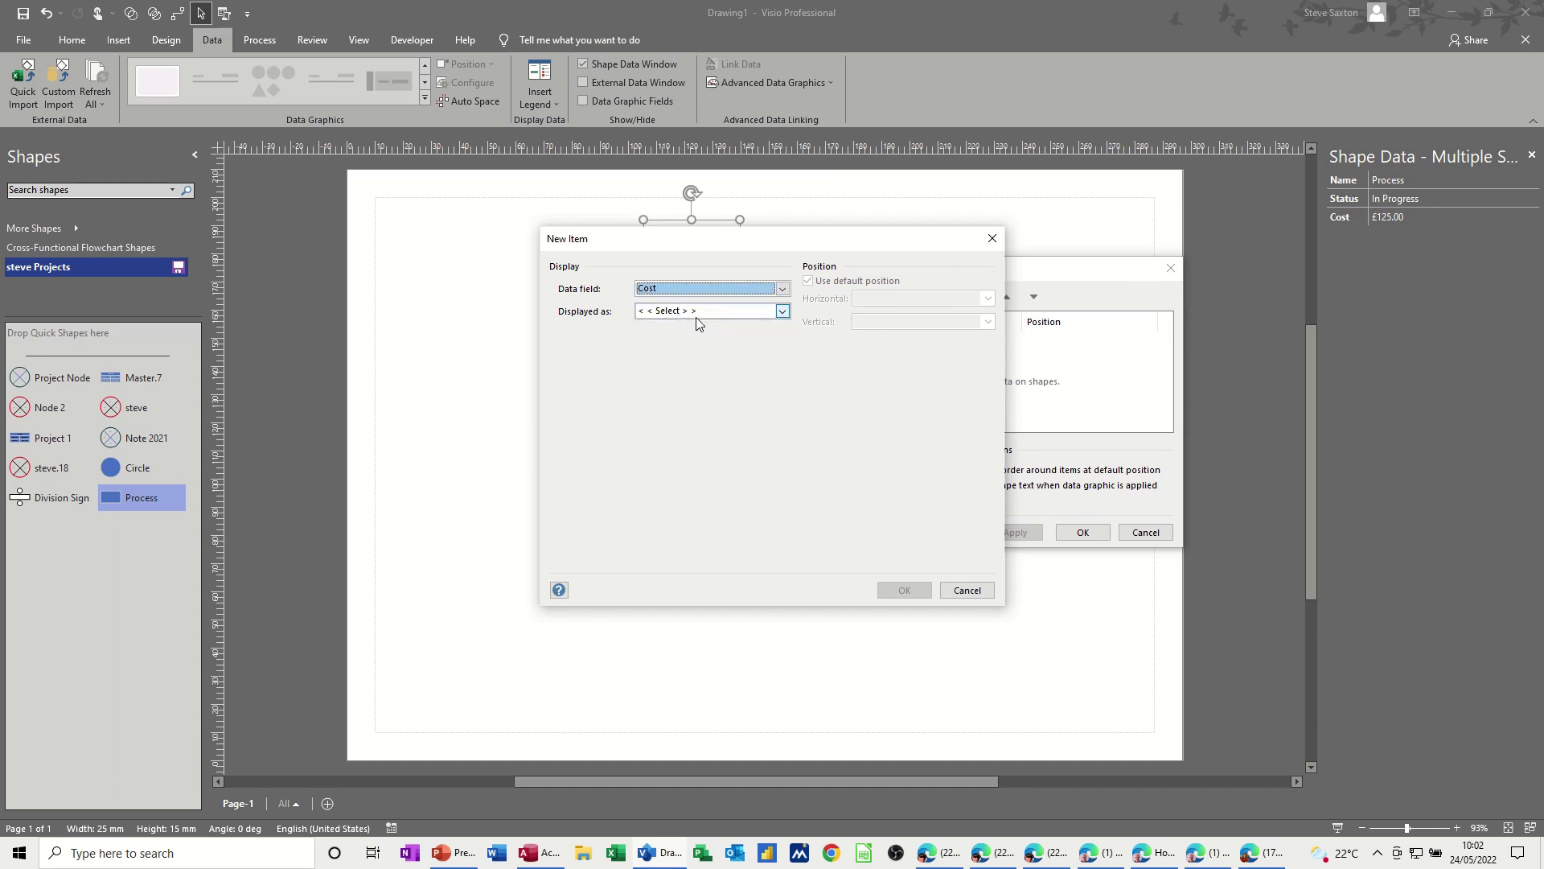
left_click(783, 311)
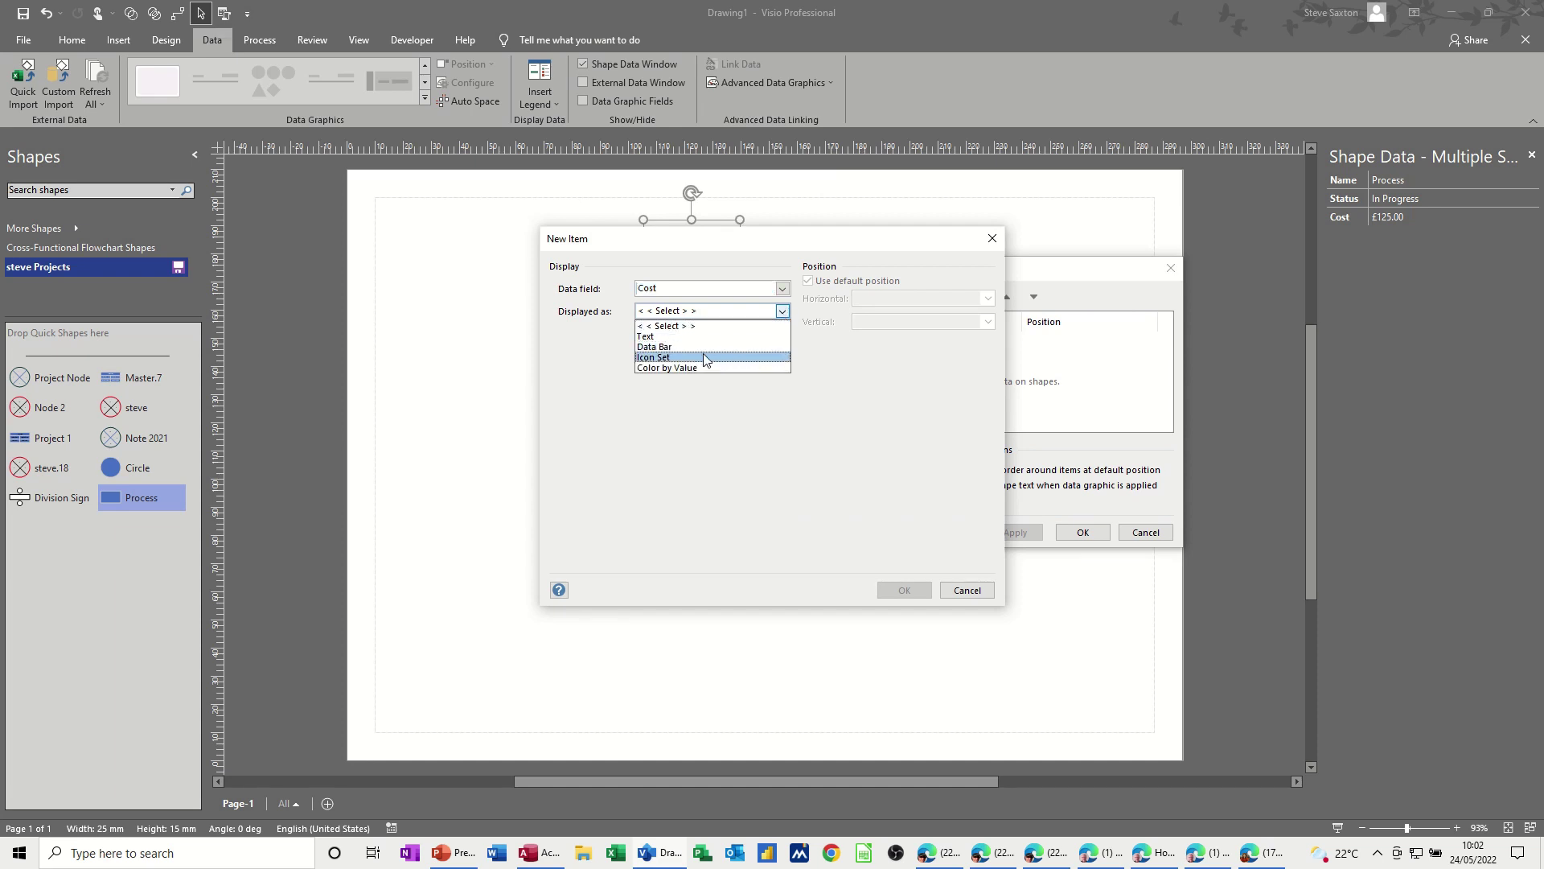
left_click(704, 358)
left_click(781, 344)
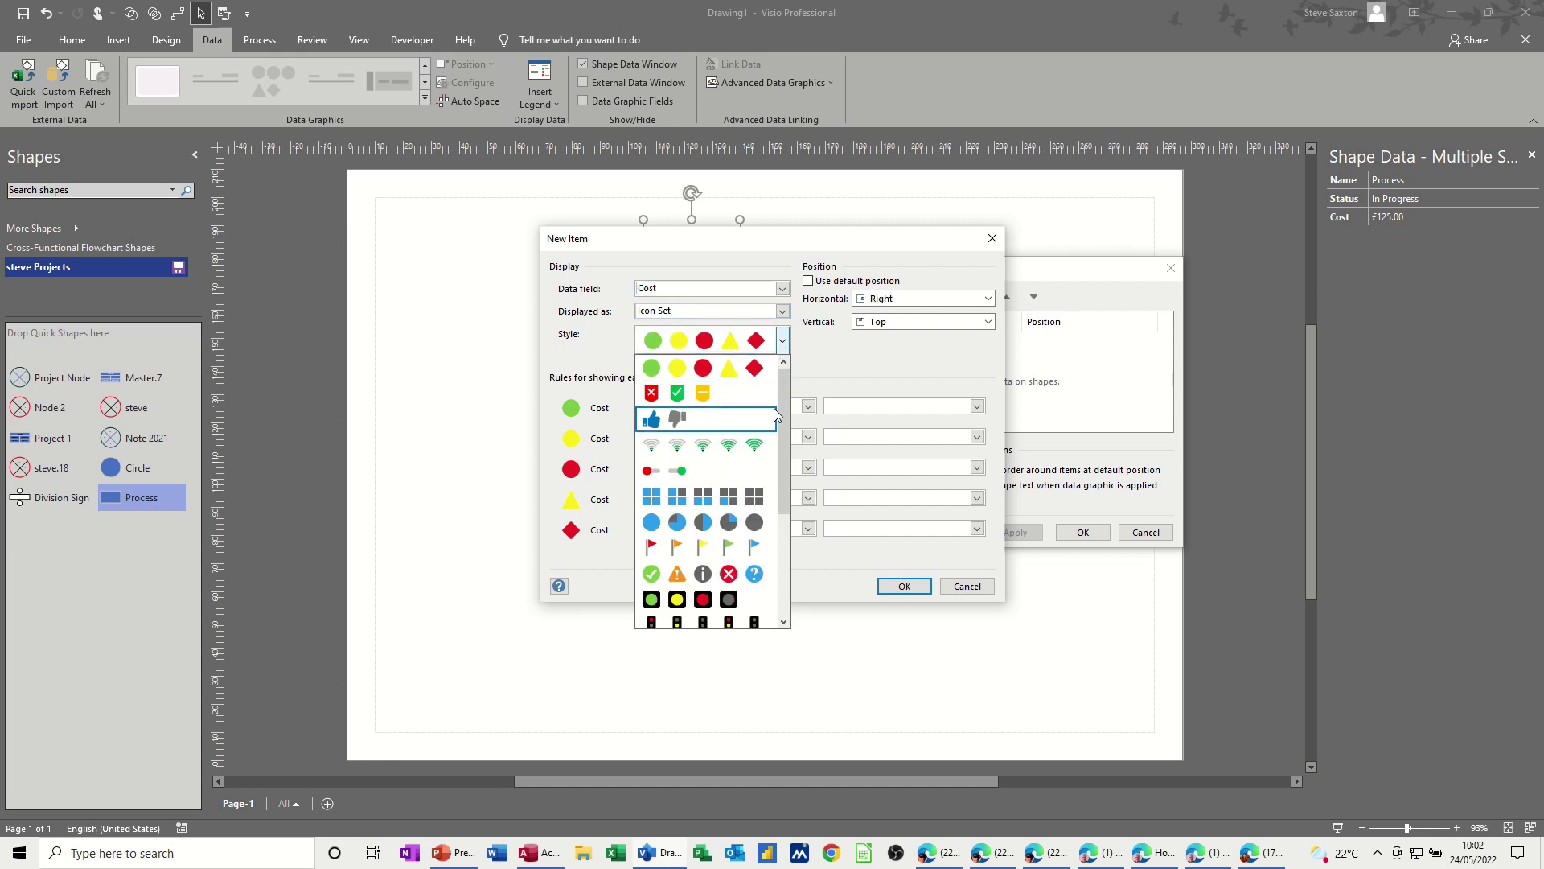
left_click_drag(780, 422, 781, 501)
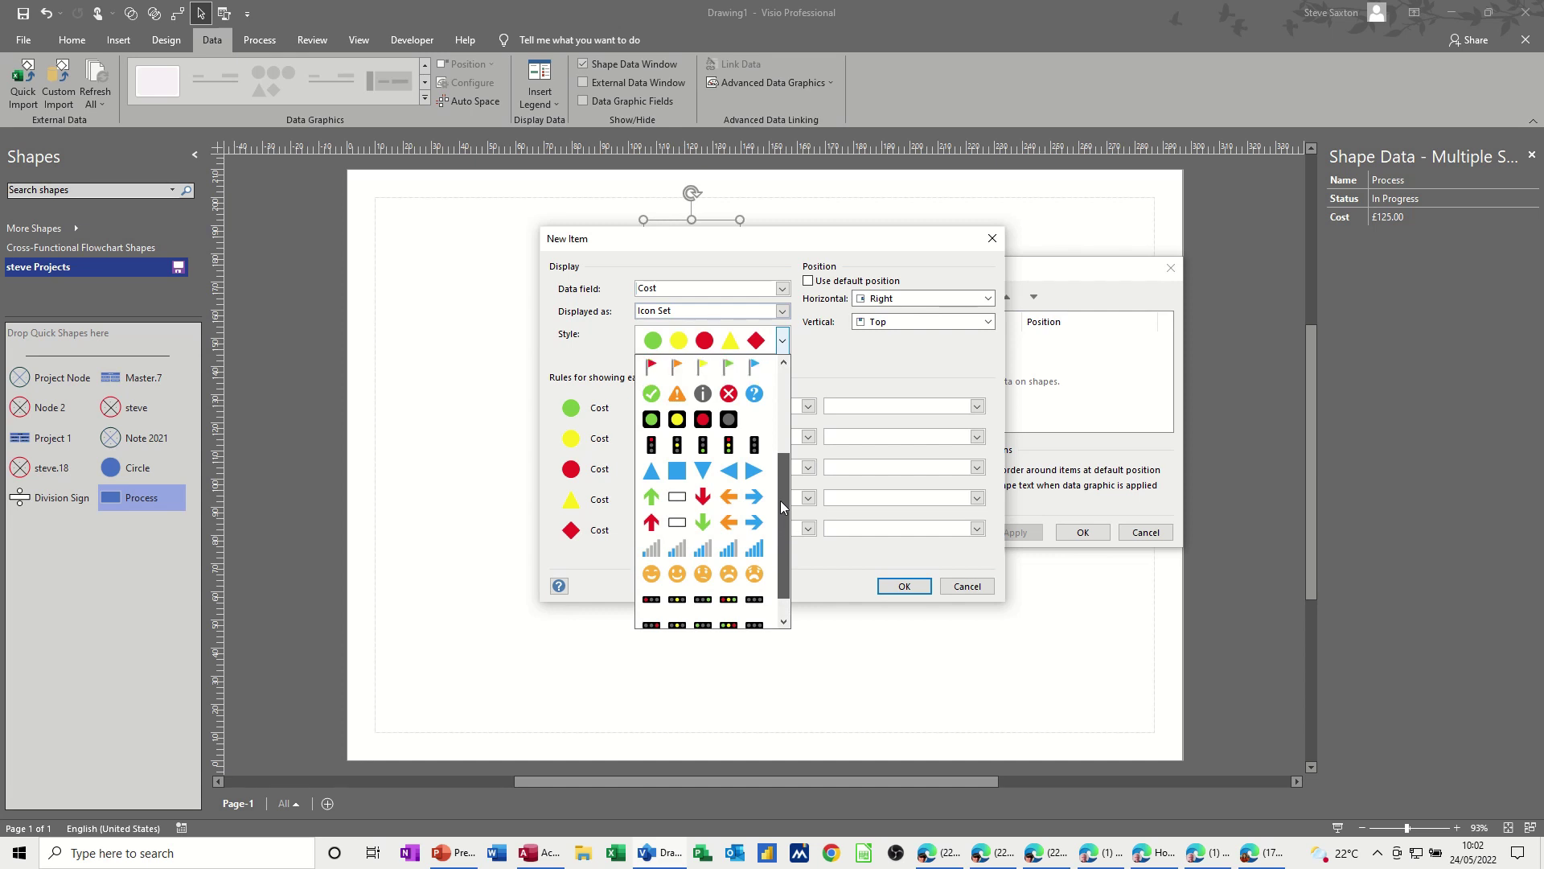
left_click(686, 420)
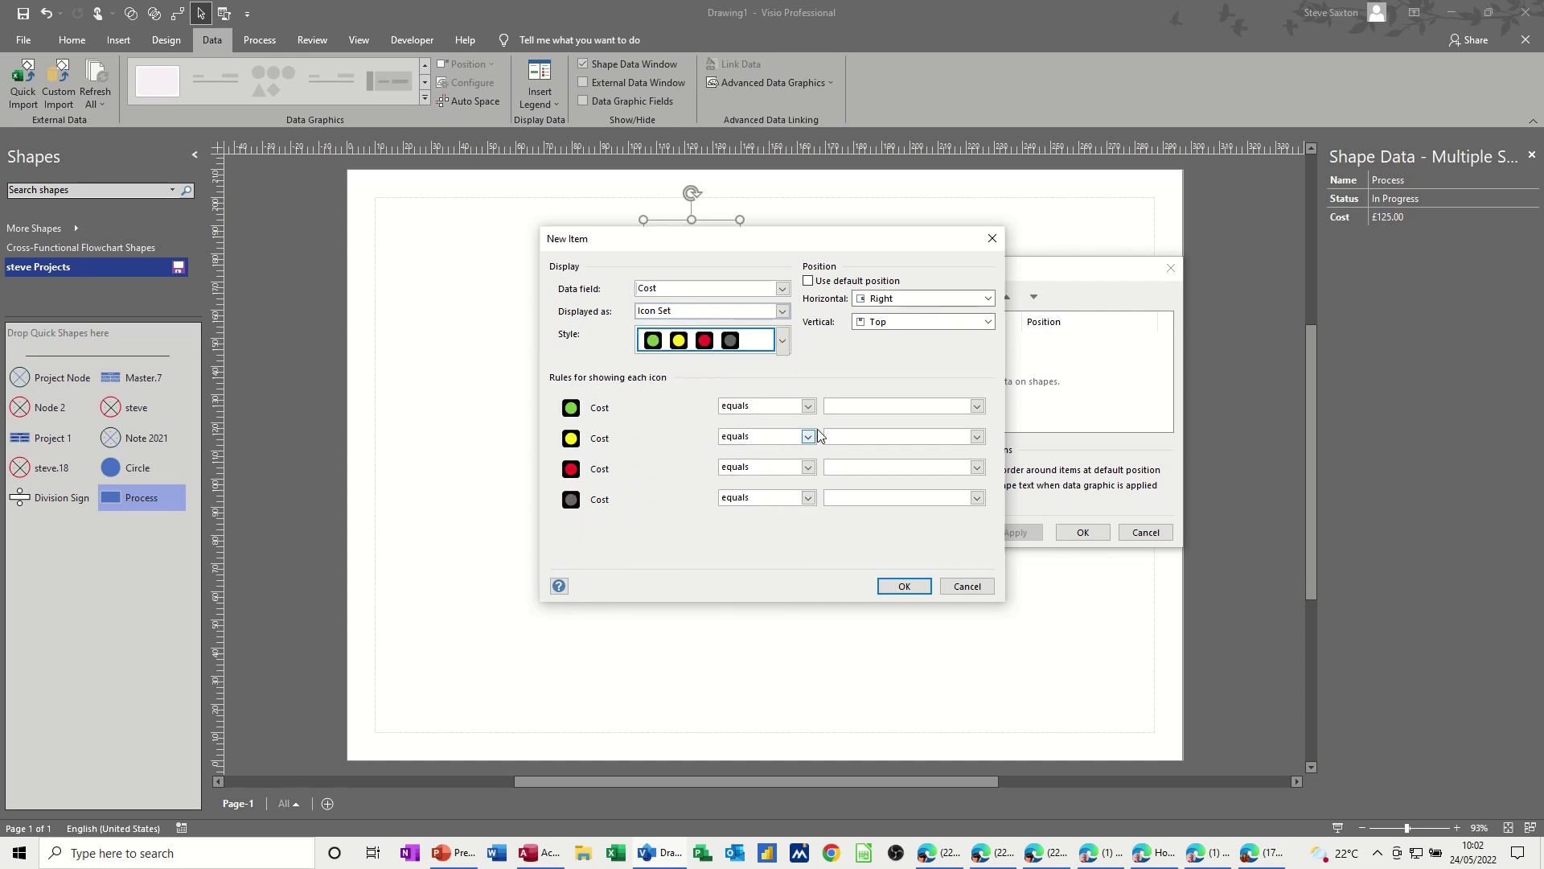
- Set the Cost icon rules: green greater than 100, yellow greater than 50, red less than or equal to 50
left_click(807, 407)
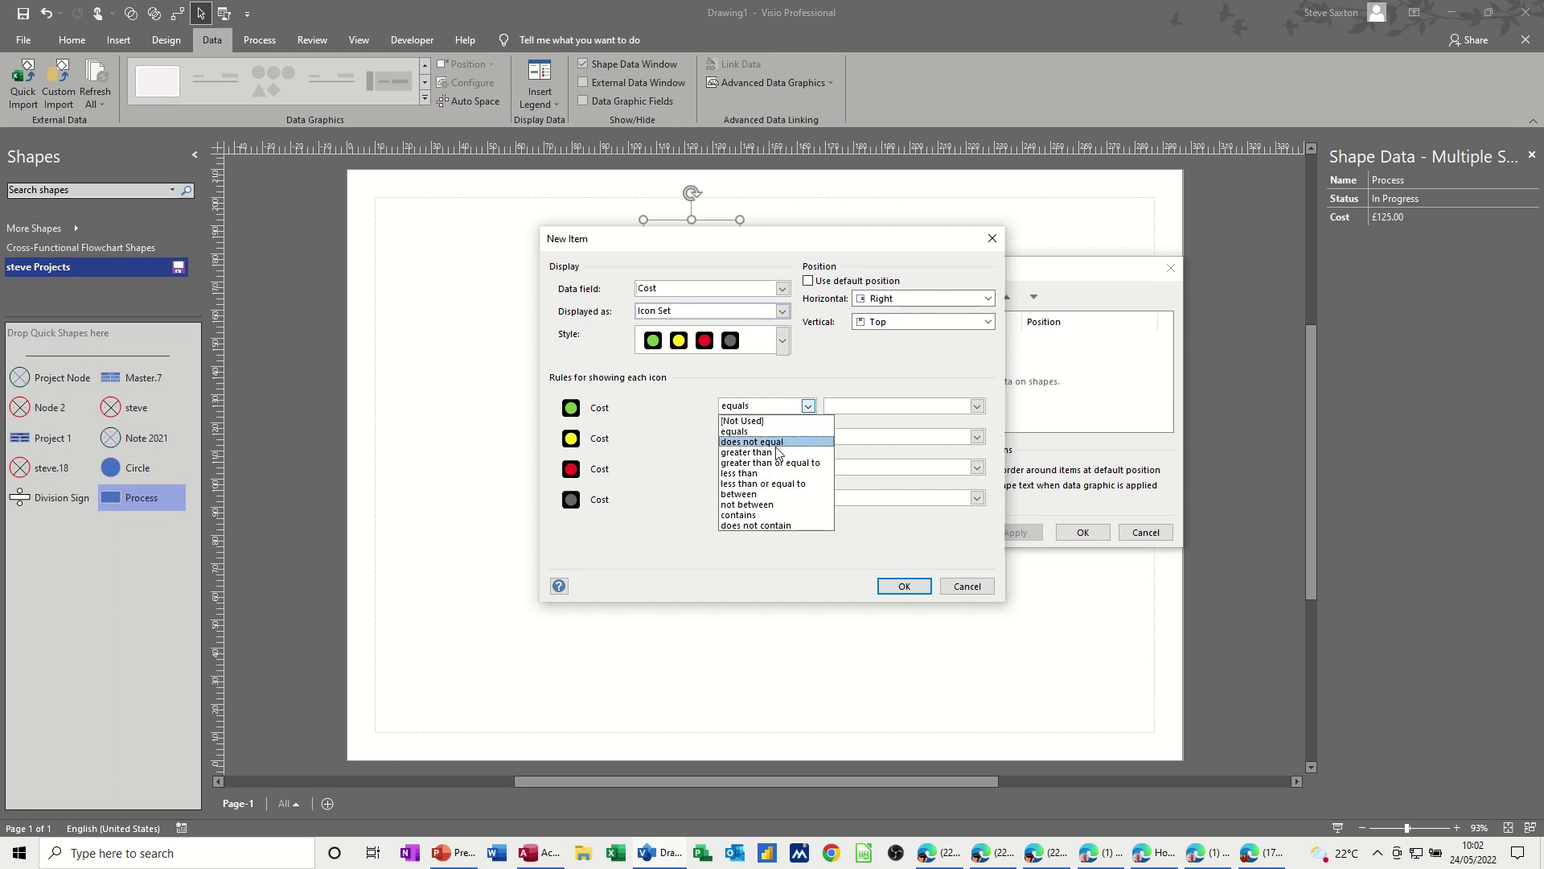
left_click(779, 452)
left_click(844, 408)
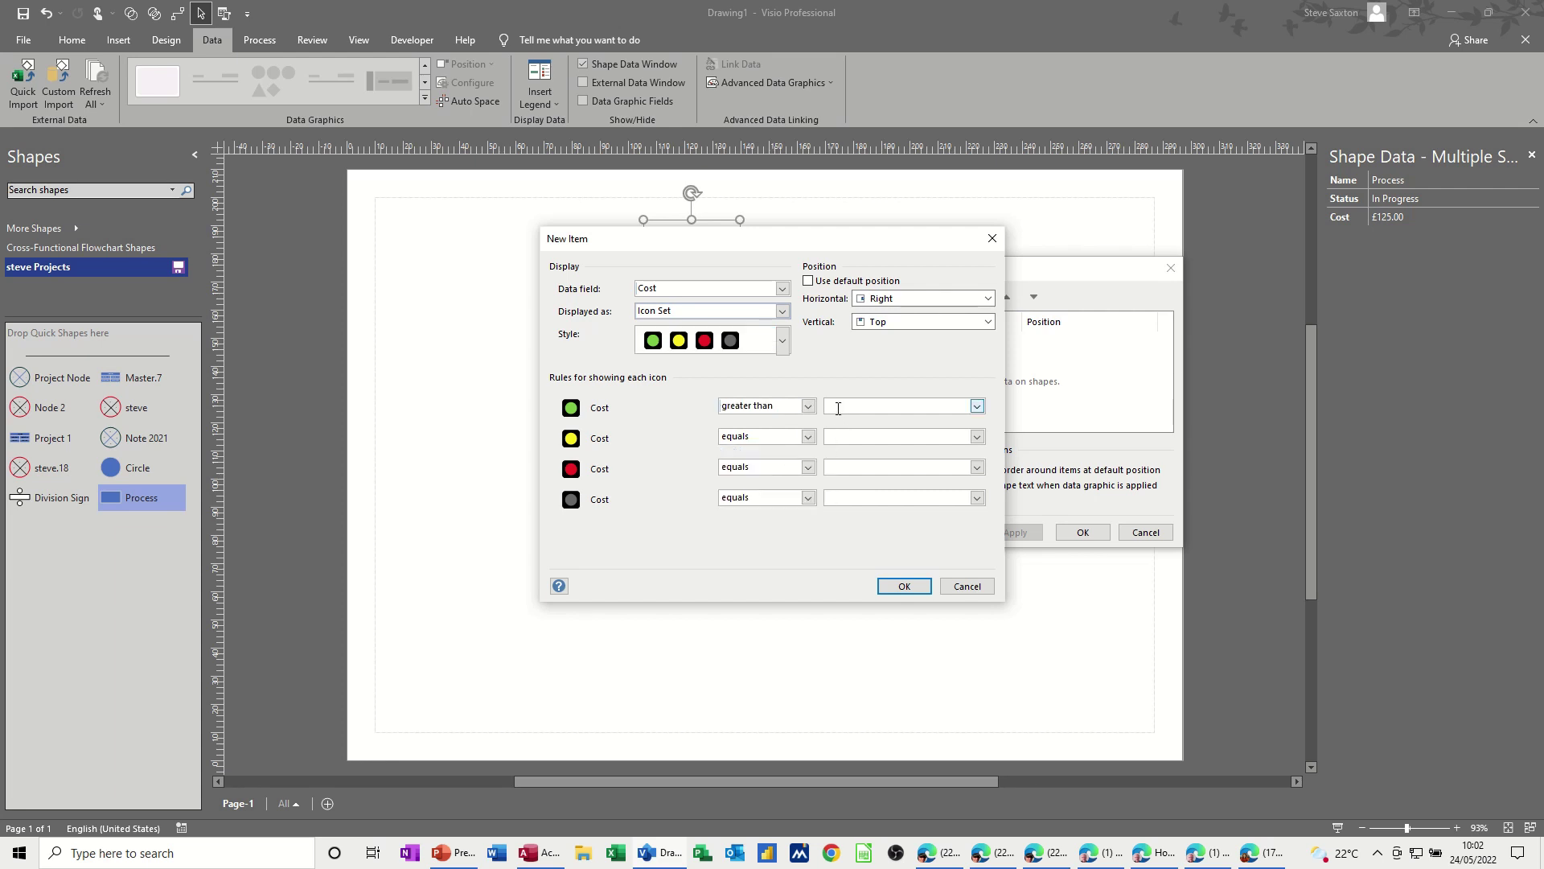
type("100")
left_click(807, 438)
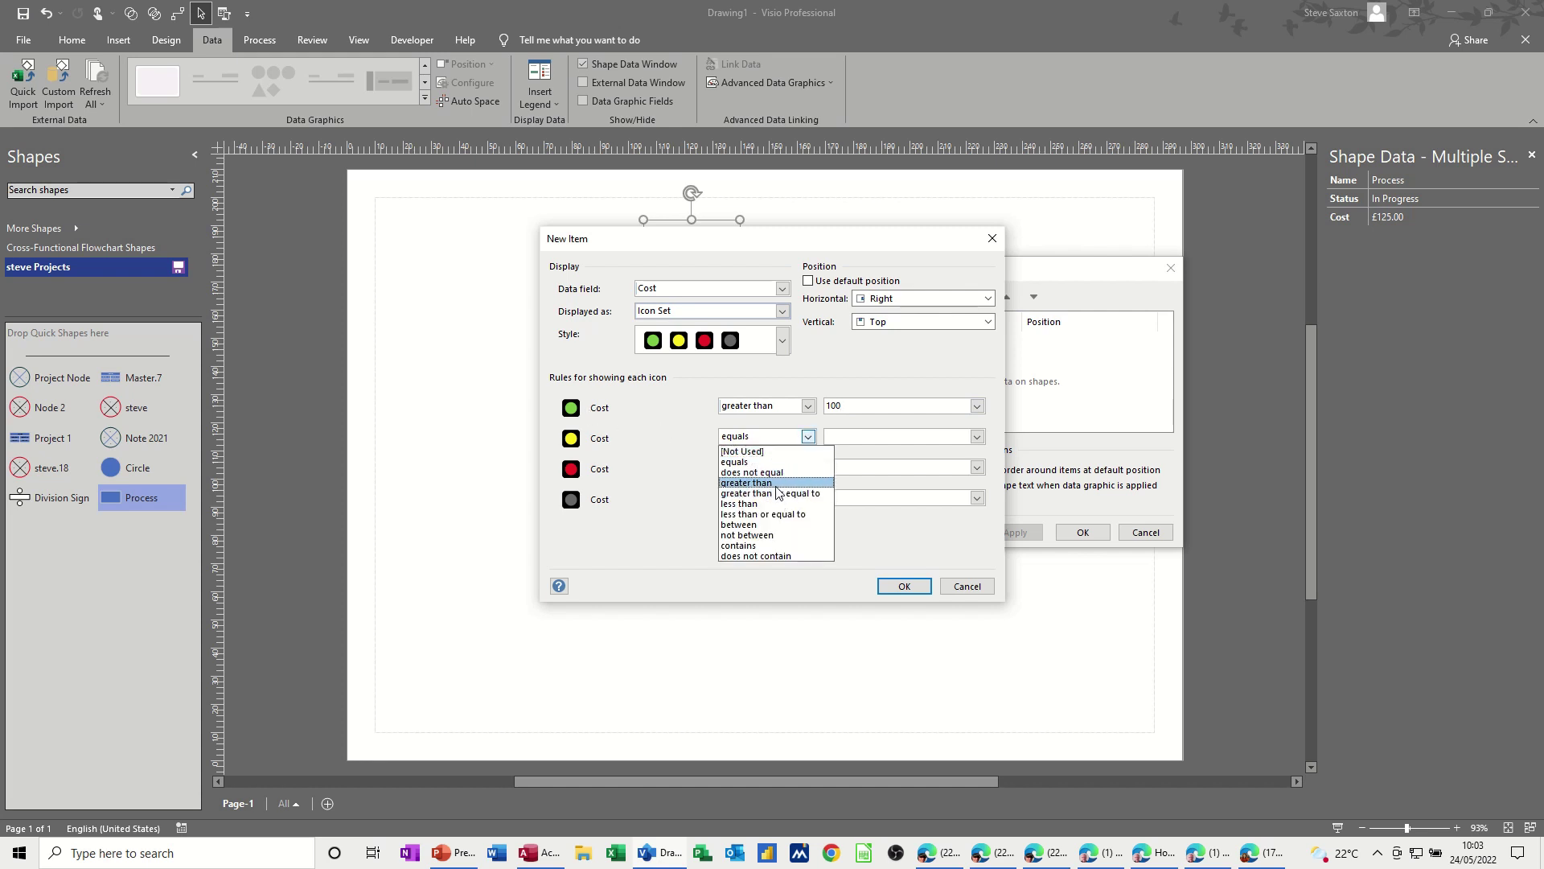
left_click(777, 483)
left_click(843, 435)
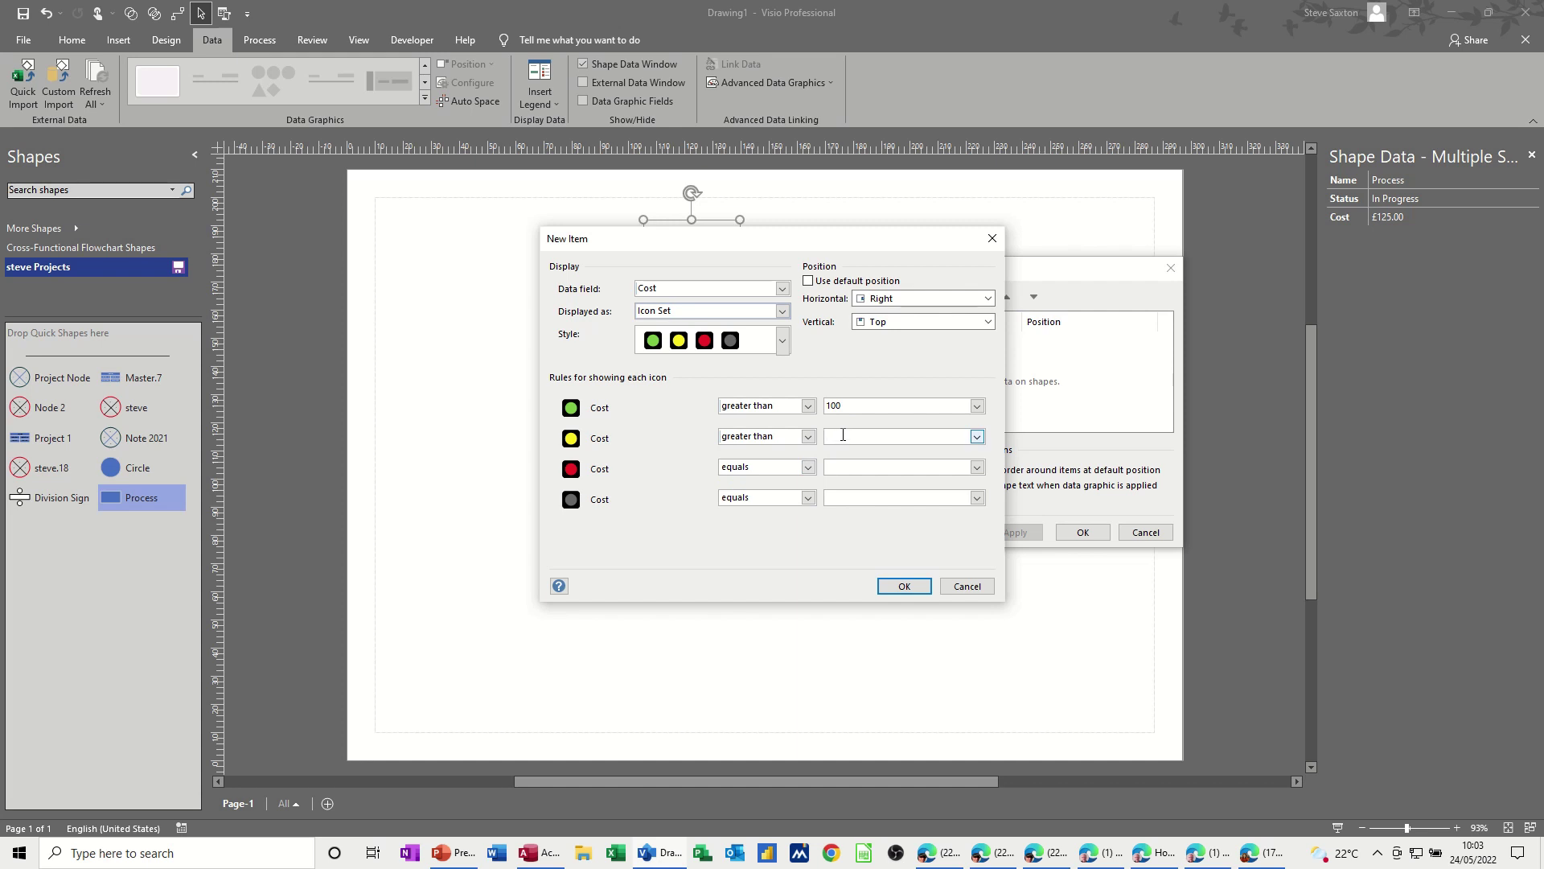
type("50")
left_click(808, 467)
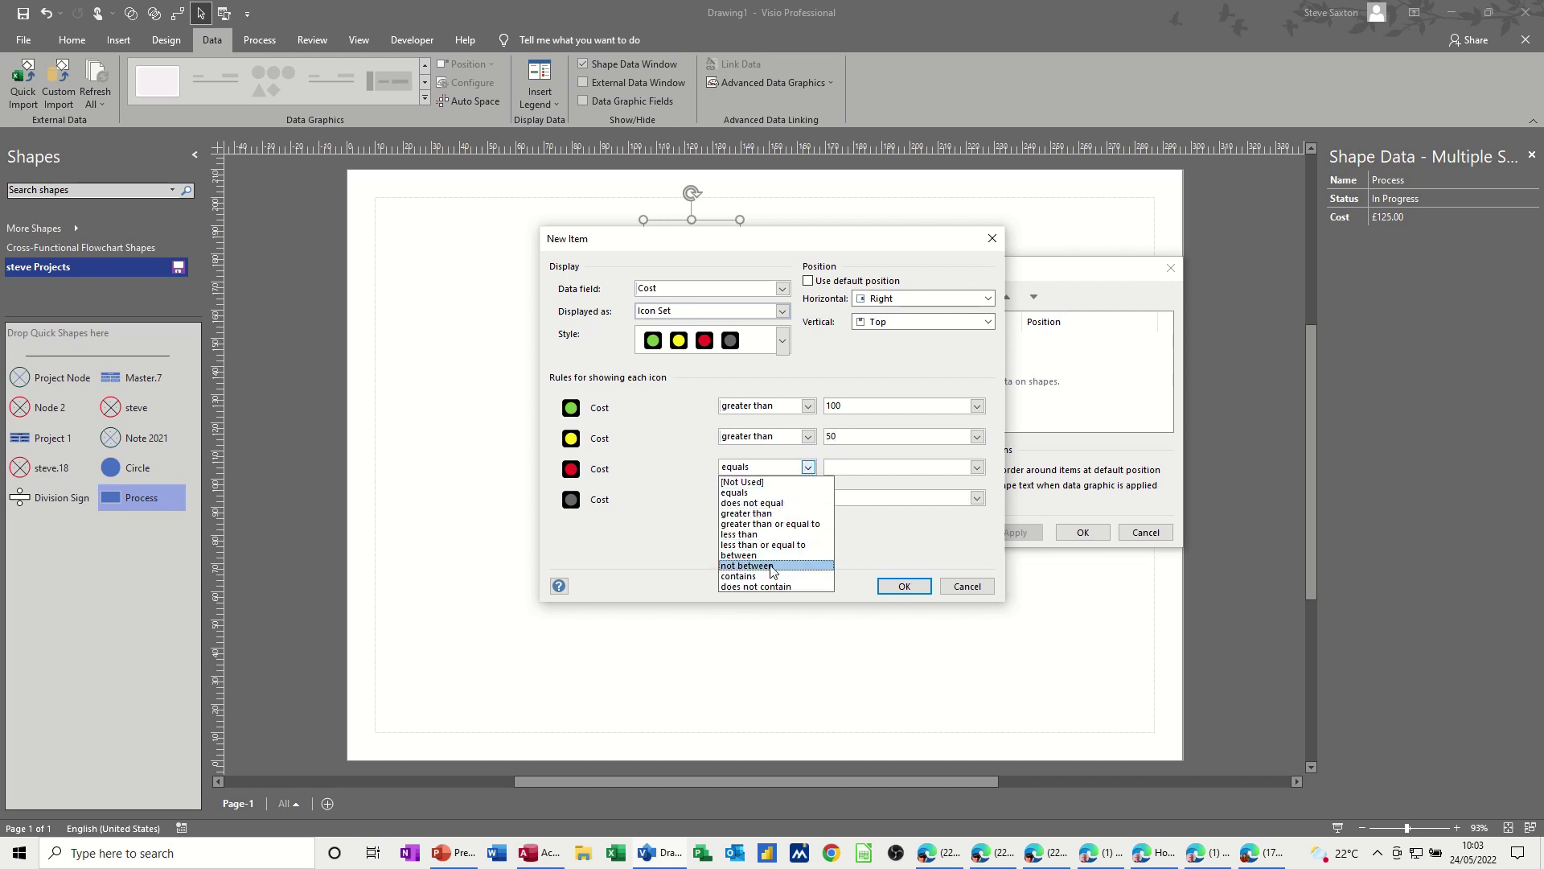
left_click(791, 544)
left_click(837, 469)
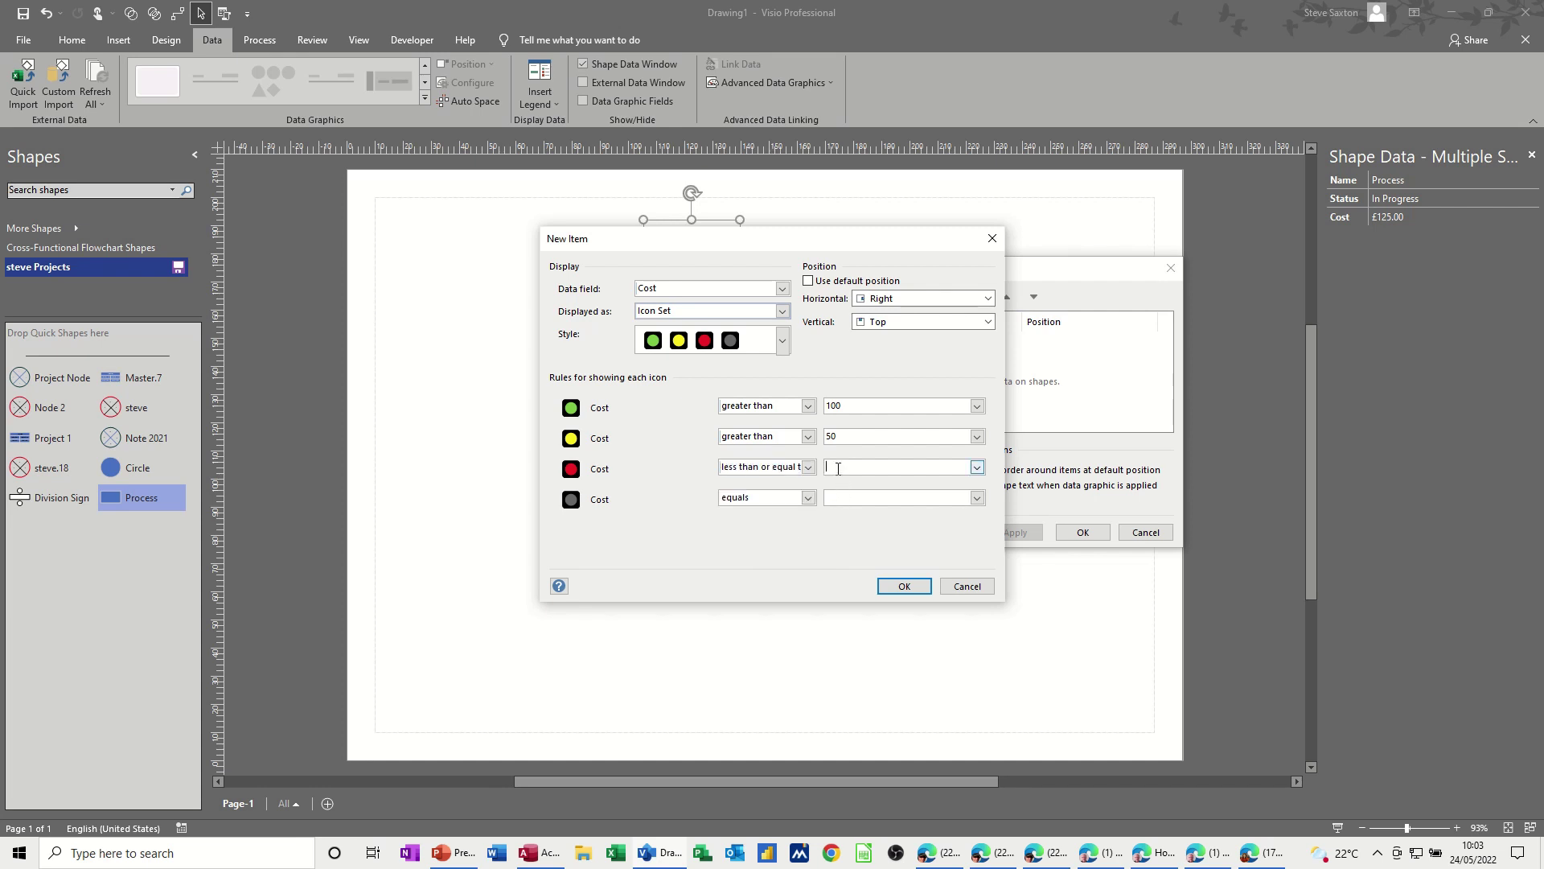
type("50")
- Position the Cost icon at the Right Edge horizontally and Top vertically
left_click(987, 299)
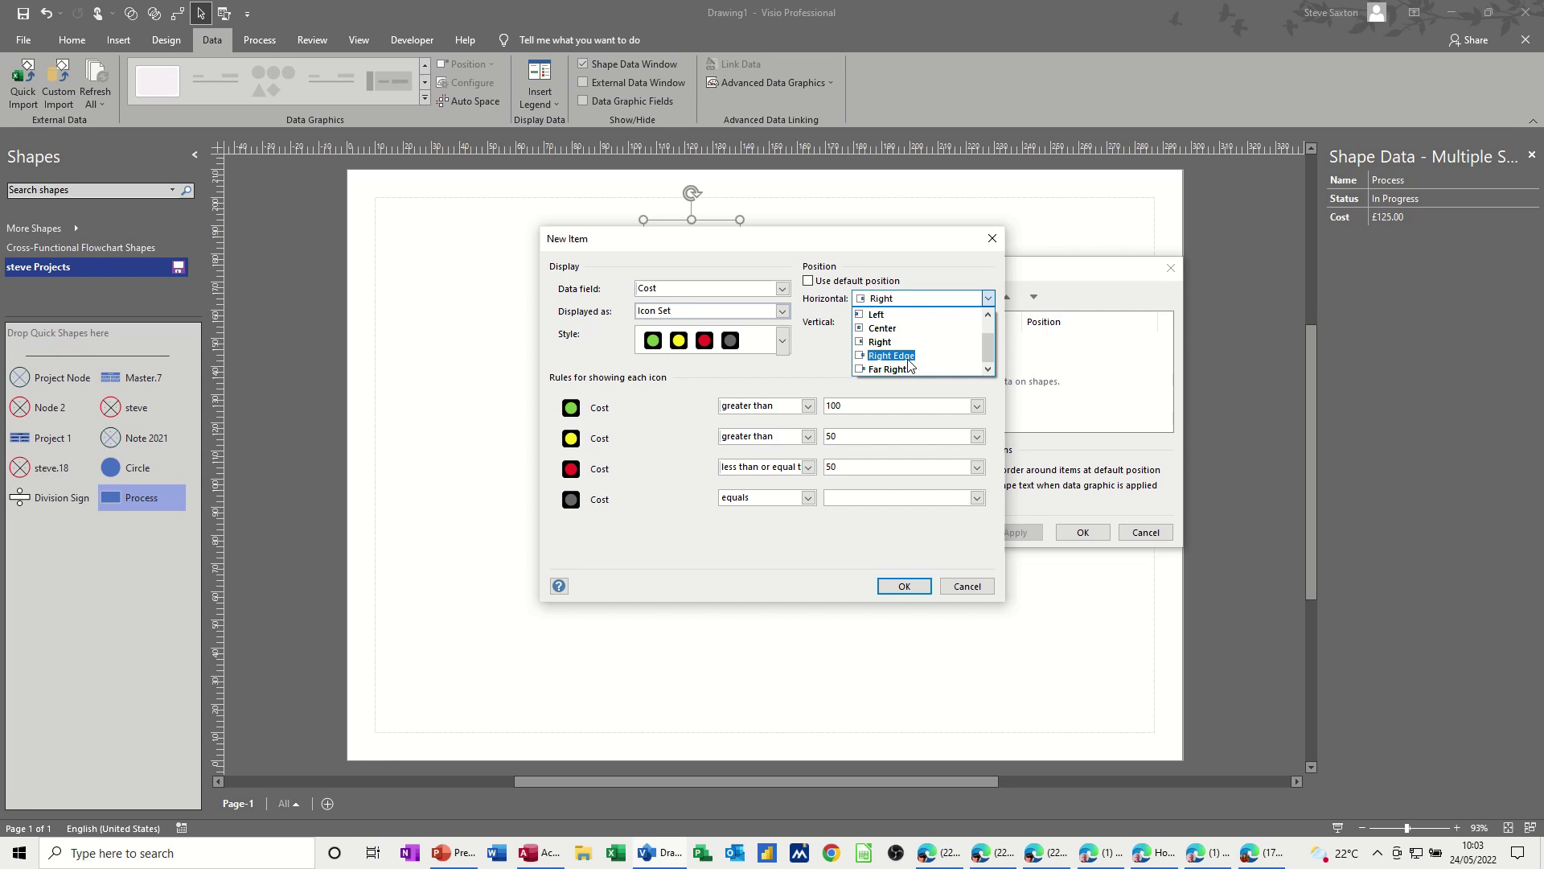
left_click(910, 362)
left_click(988, 322)
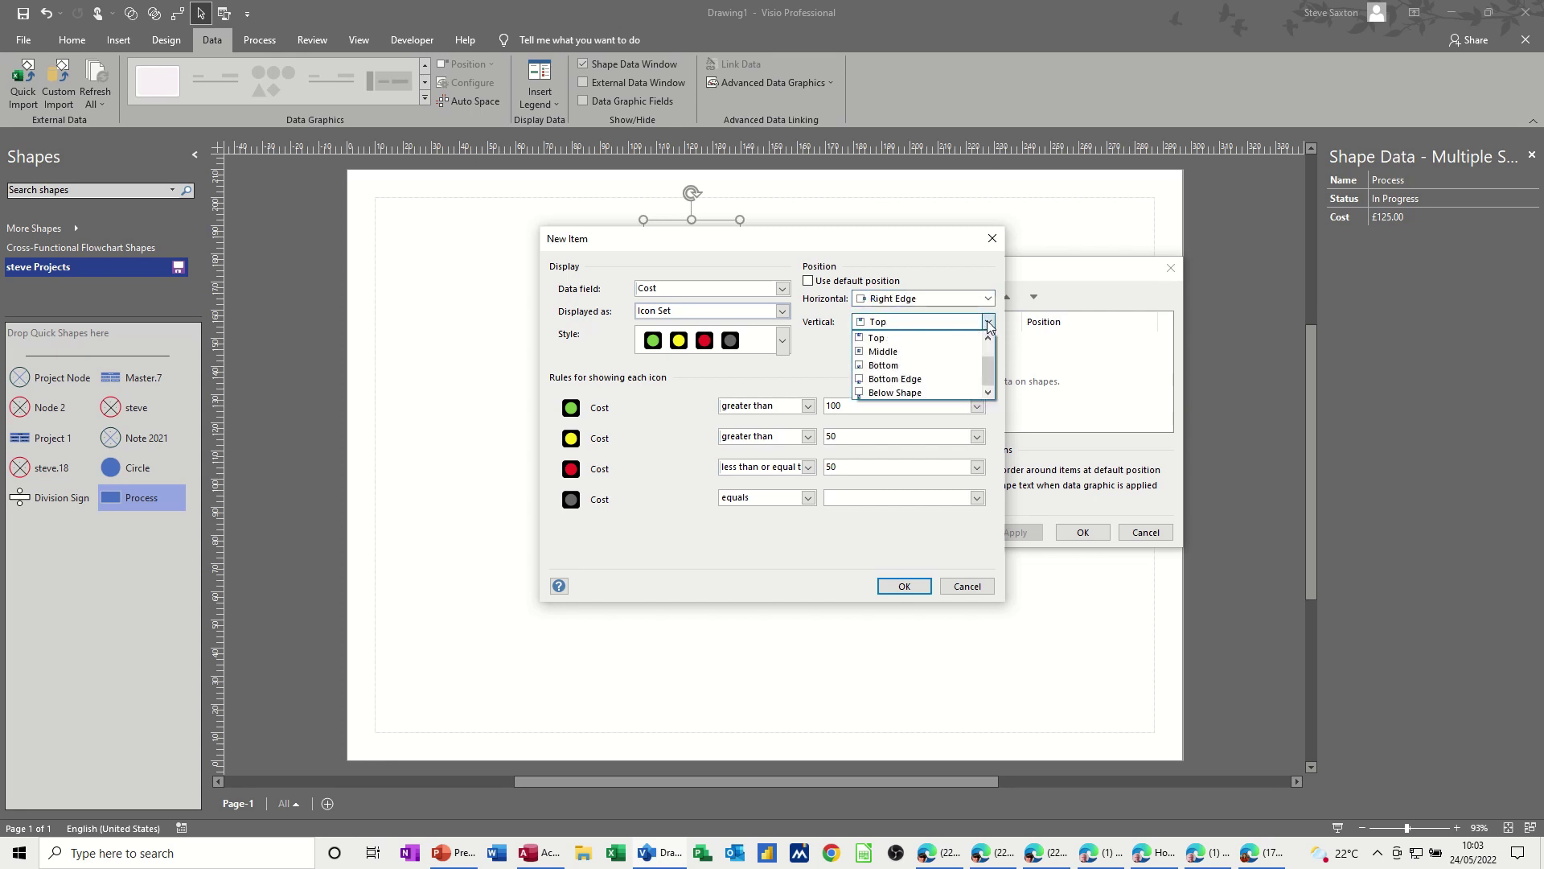
left_click(989, 322)
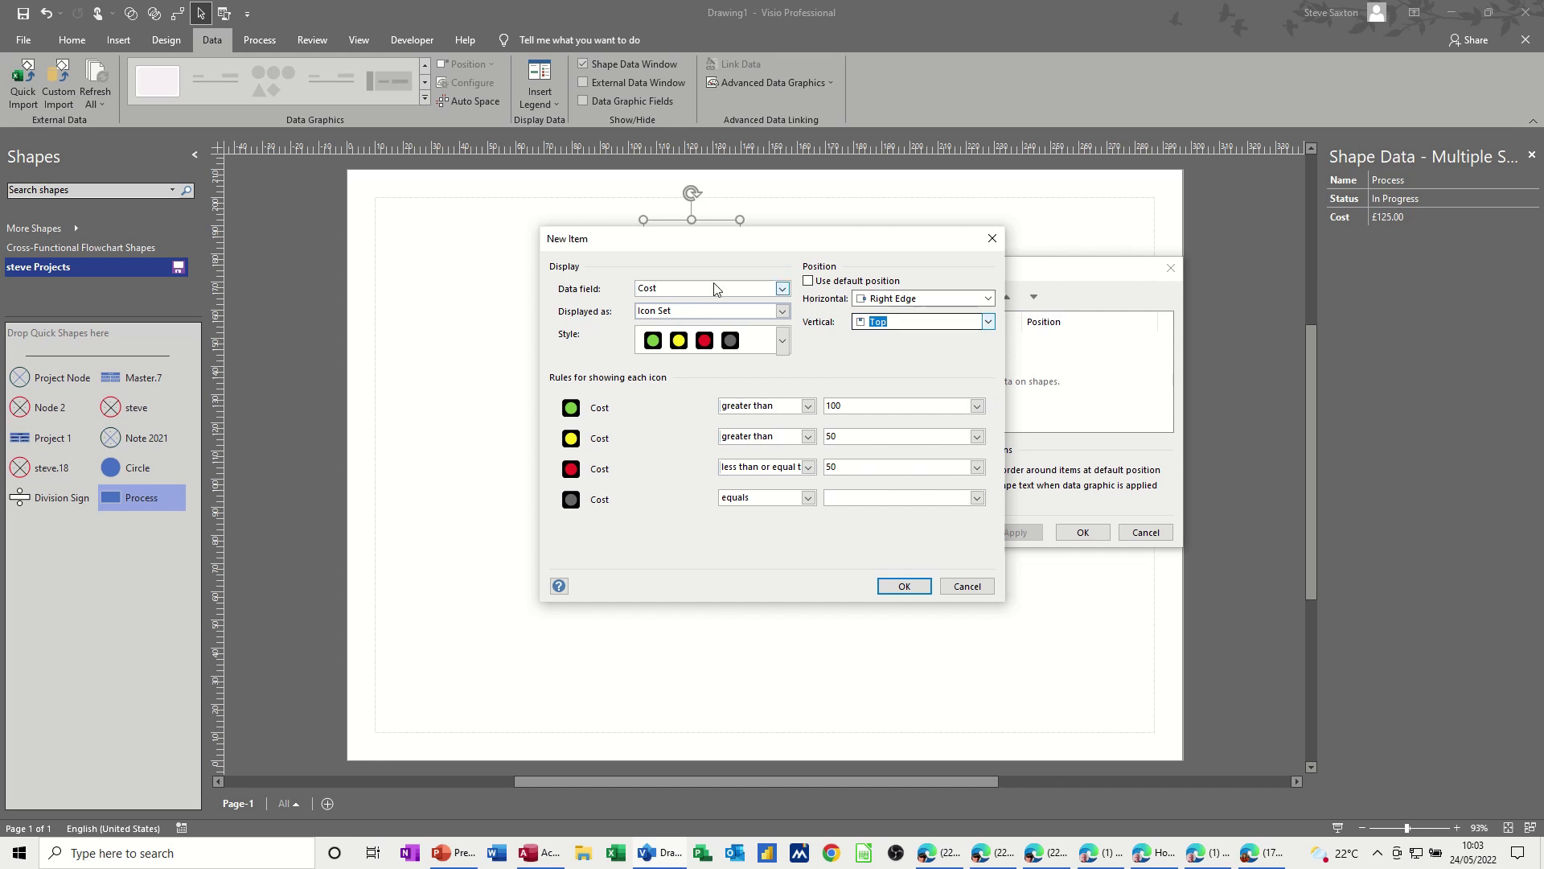
- Finish the Cost icon data graphic and apply it to the three process shapes
left_click(902, 585)
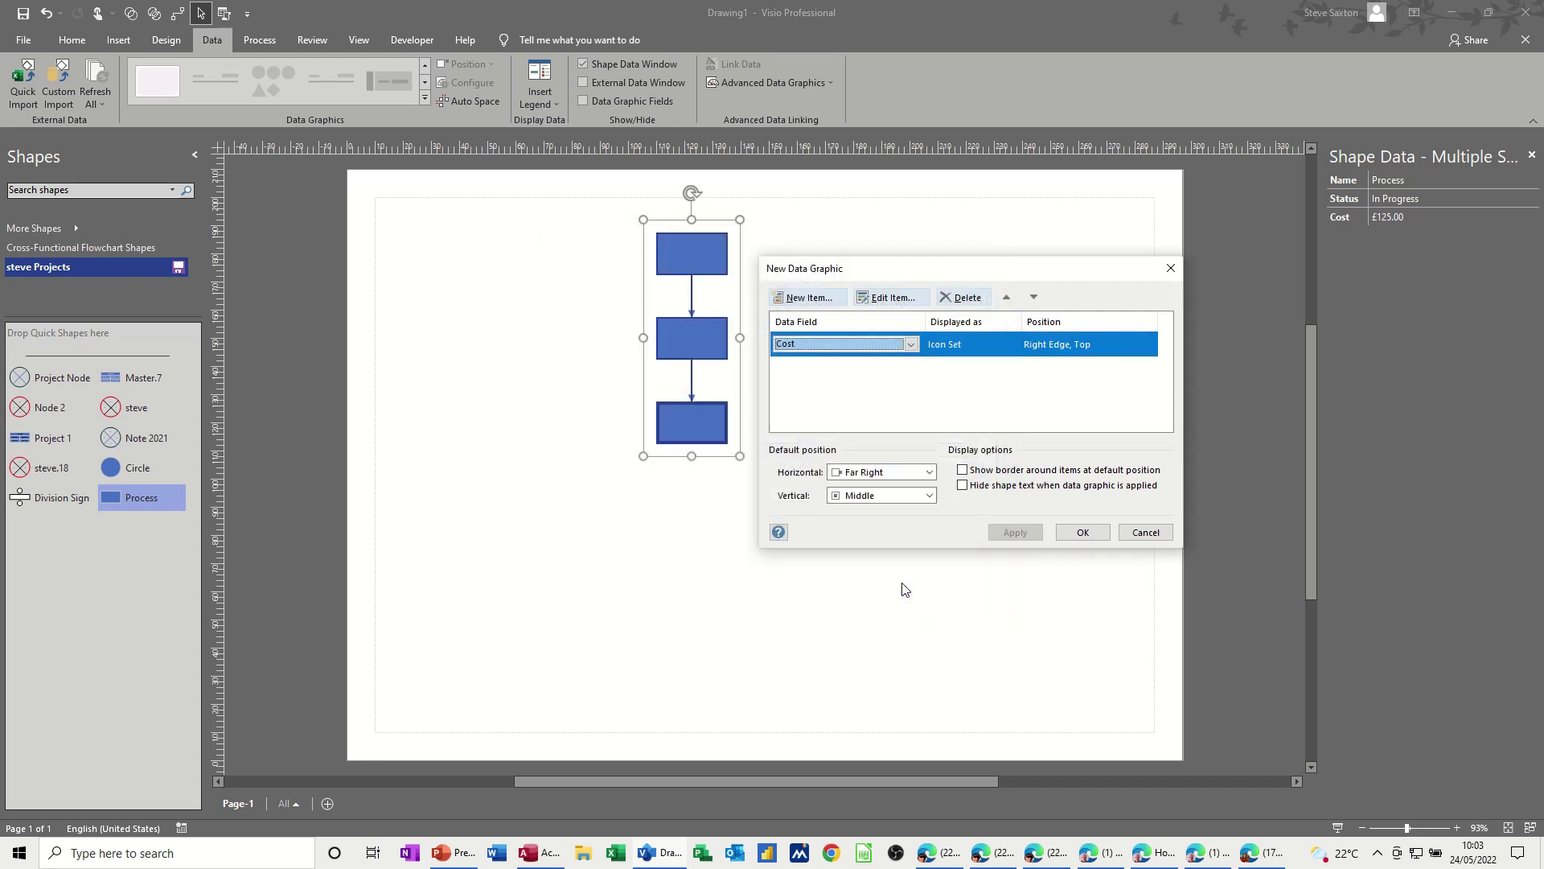
left_click(1067, 536)
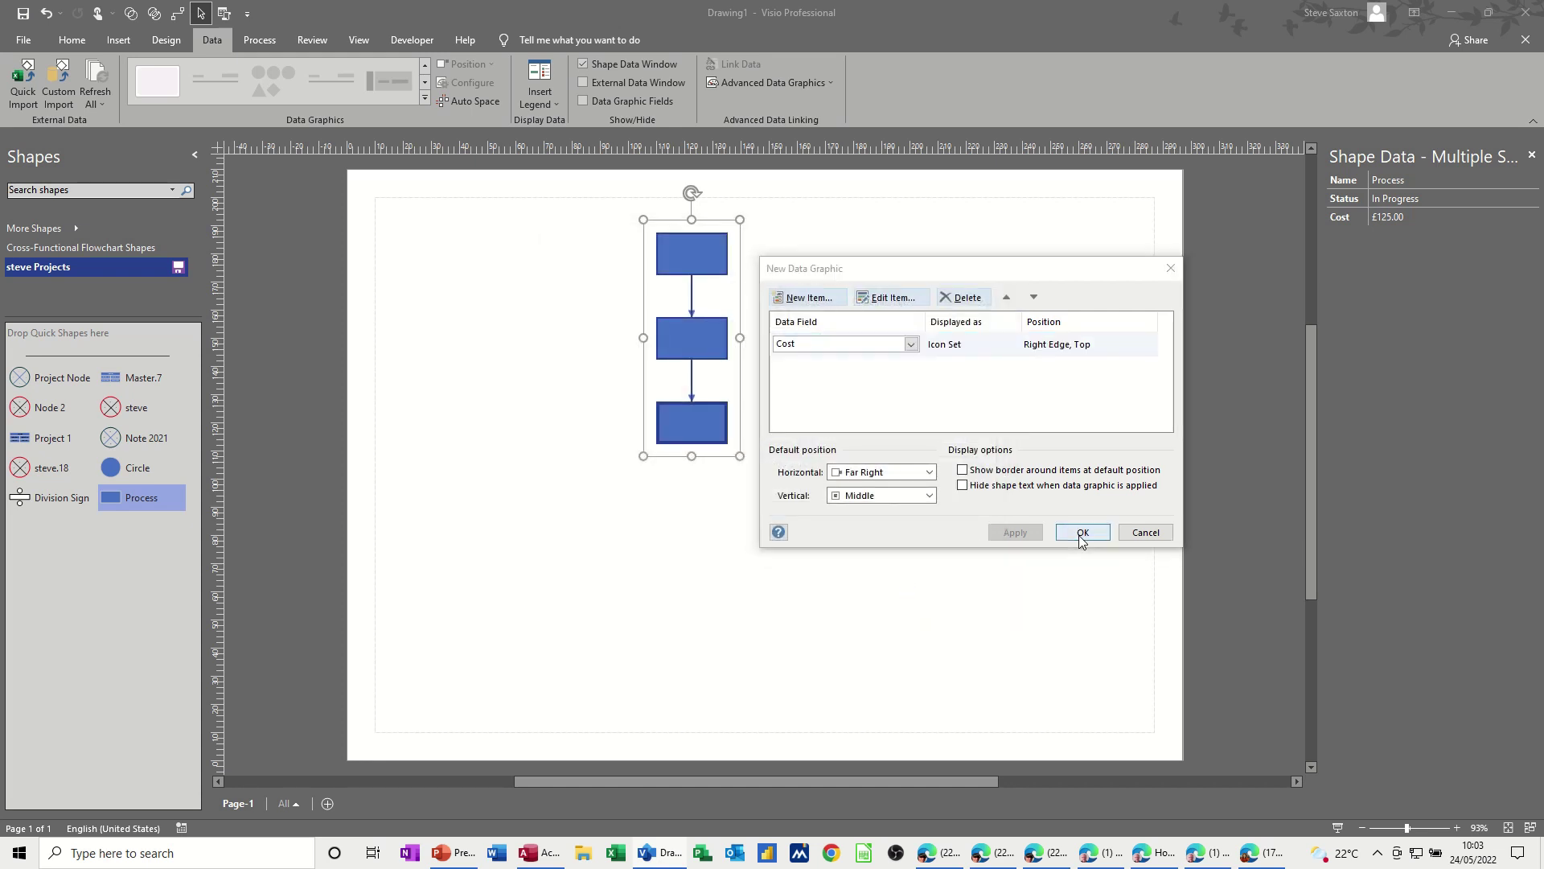
left_click(744, 471)
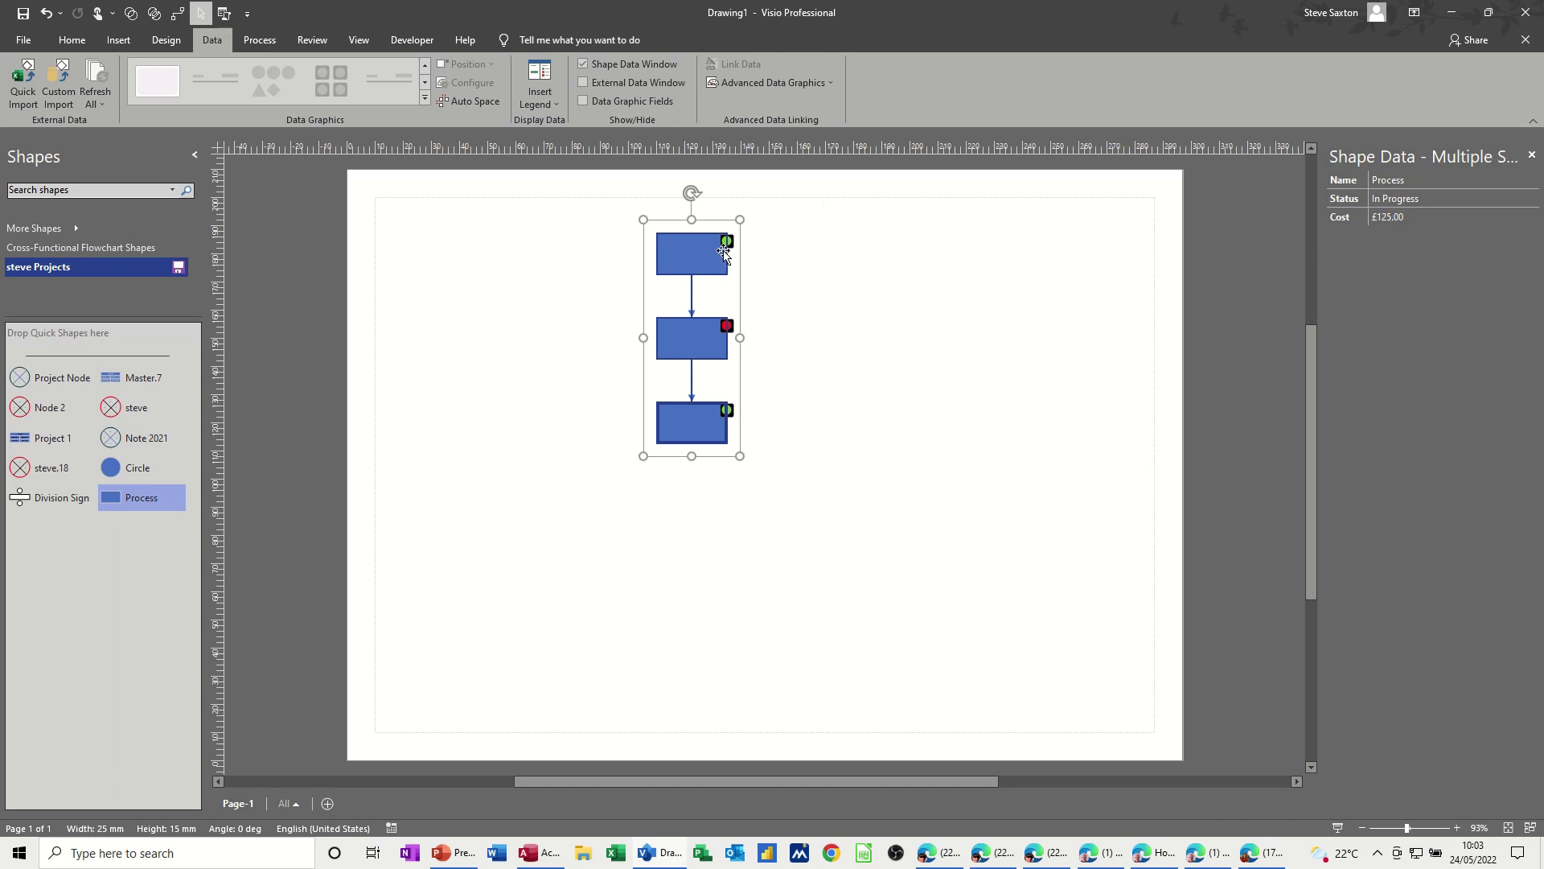
- Change the bottom shape's Cost to 75, then select all three shapes and their connectors
left_click(879, 271)
left_click(697, 258)
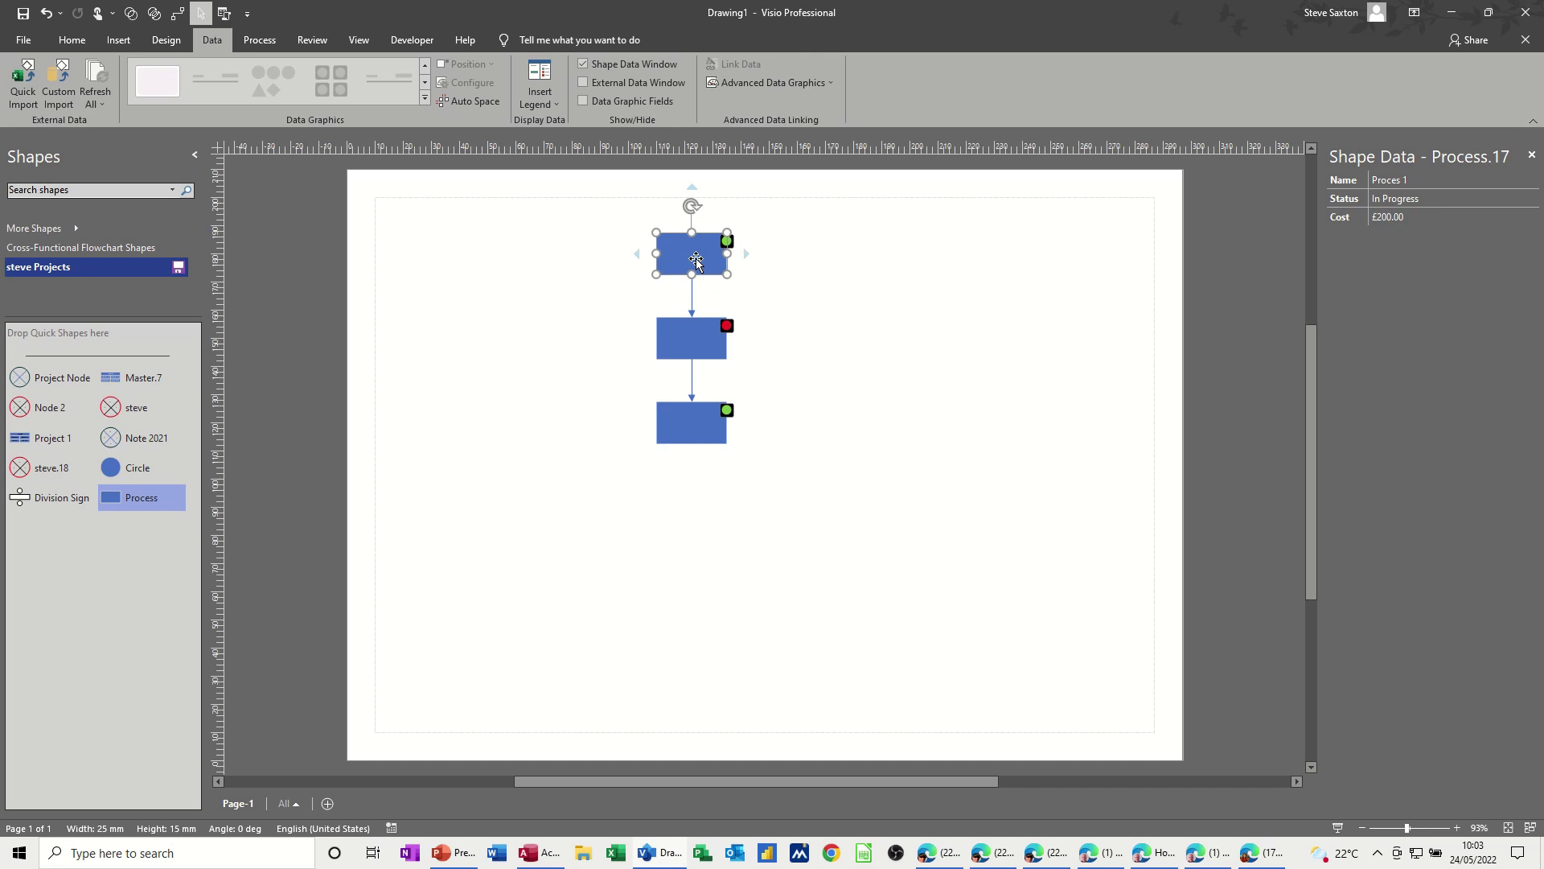
left_click(699, 339)
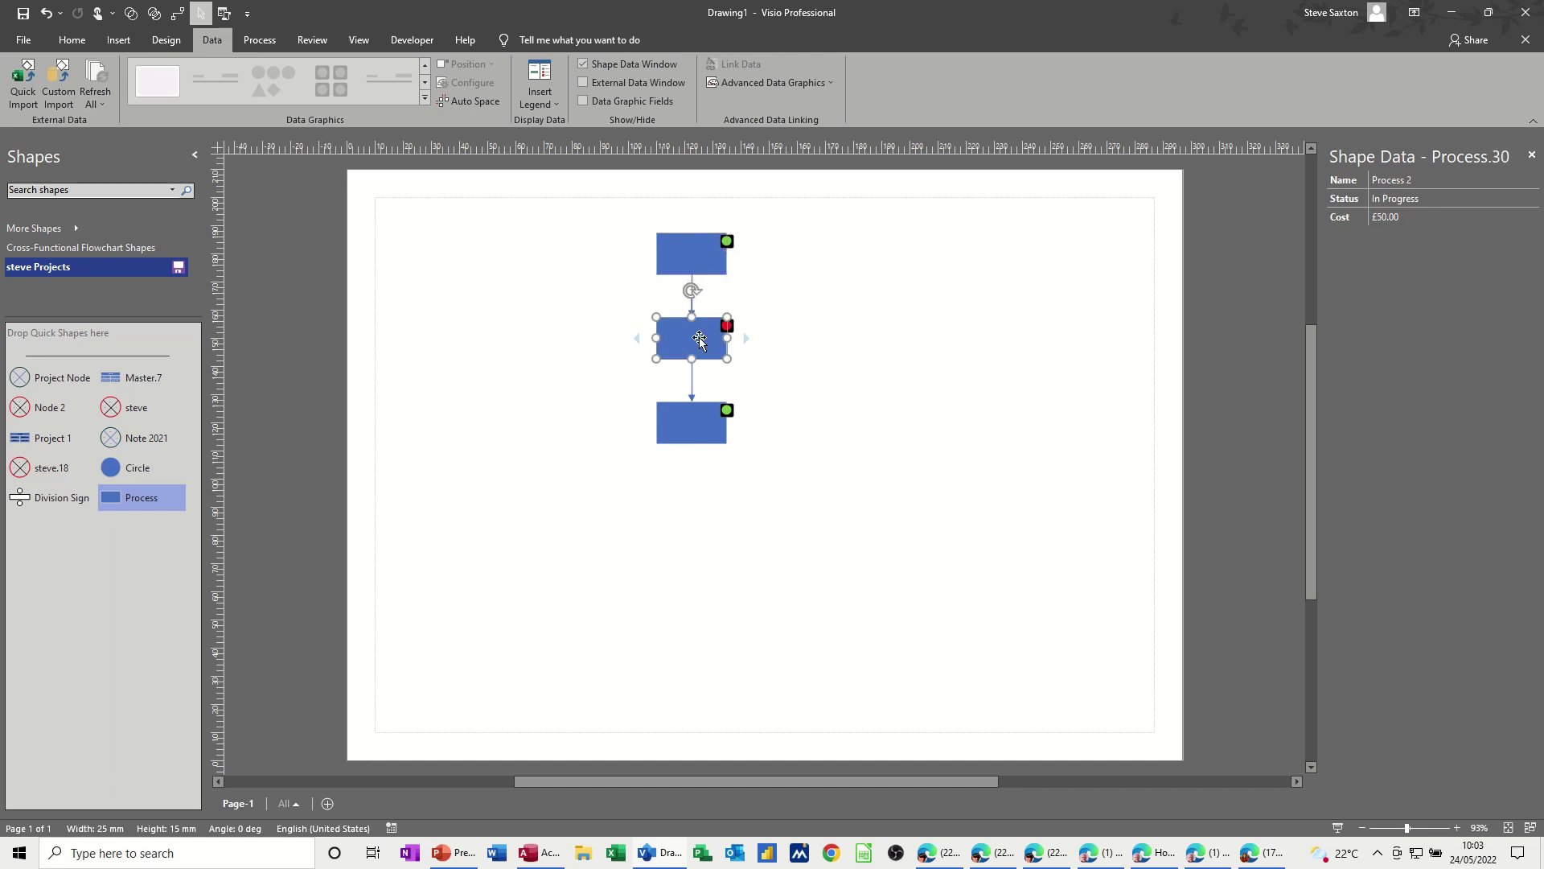
left_click(702, 423)
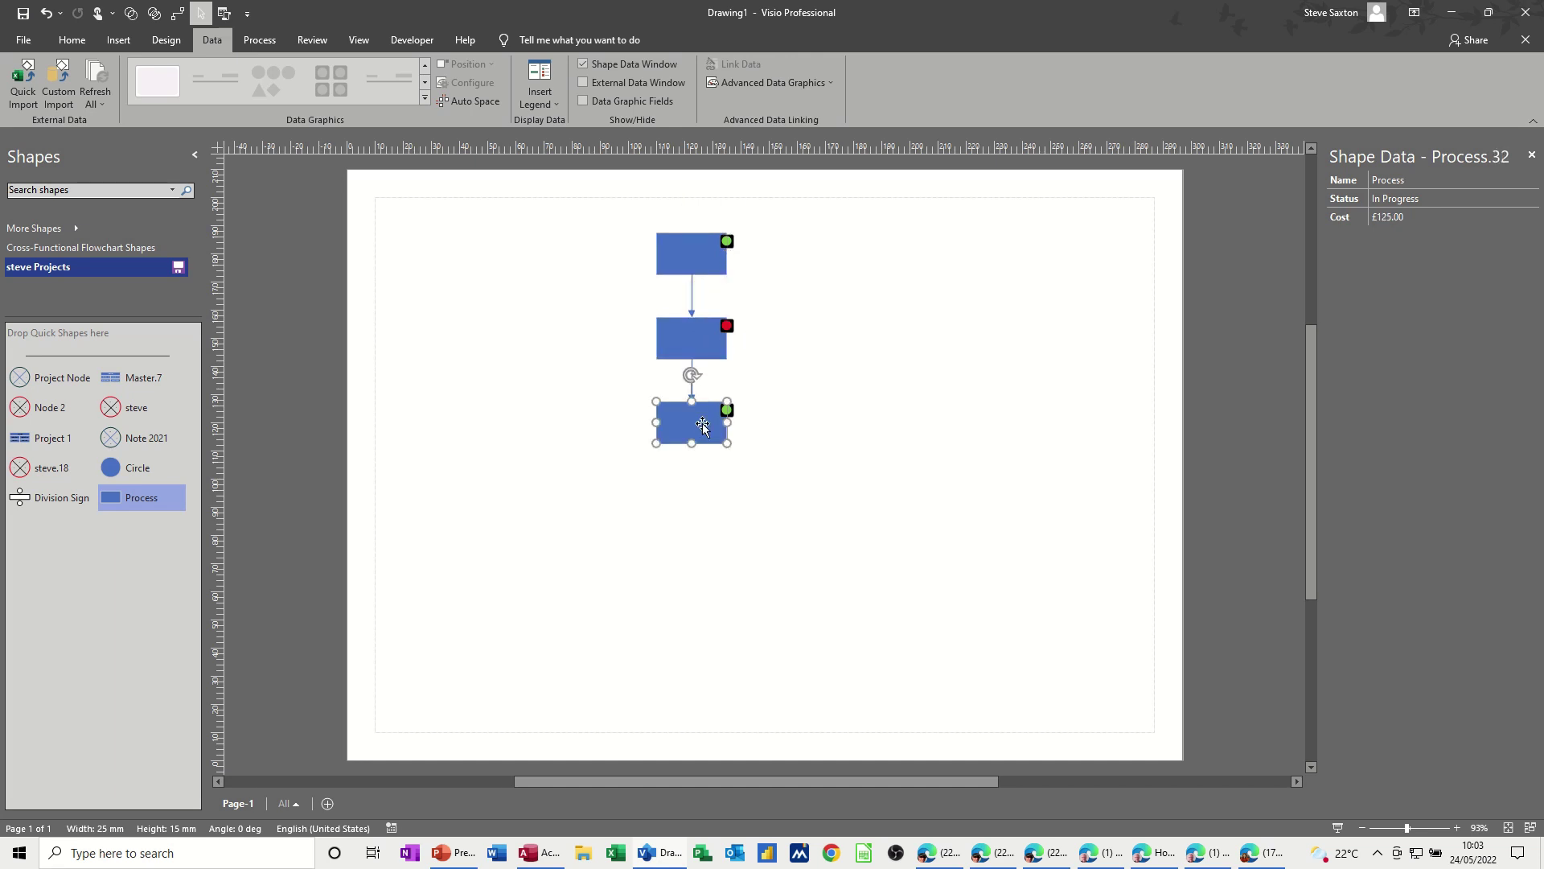
left_click(1411, 217)
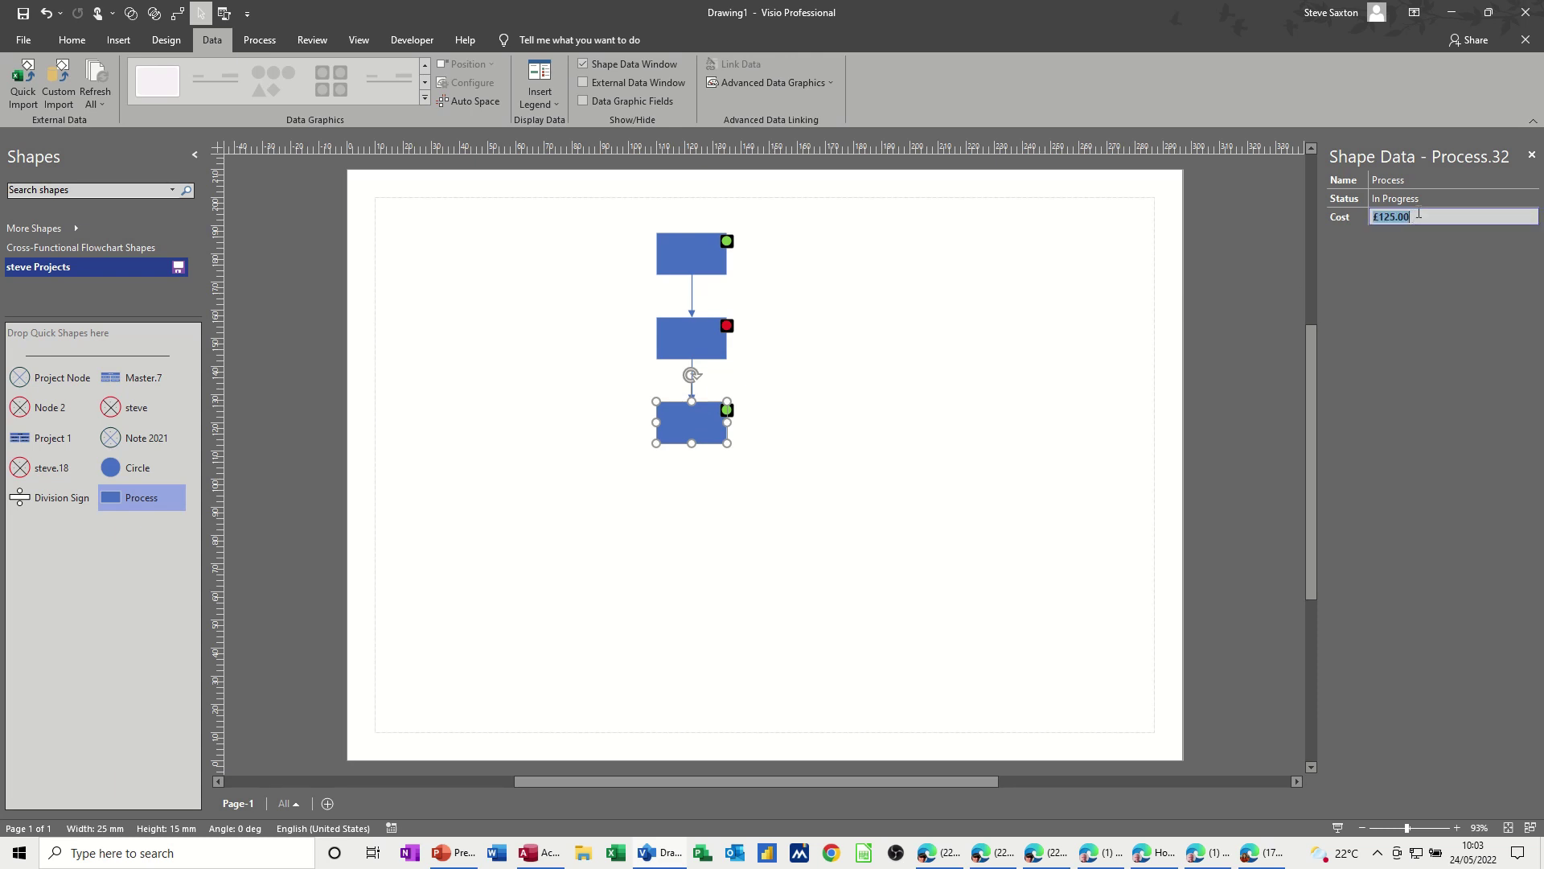
type("75")
key("Return")
left_click(786, 451)
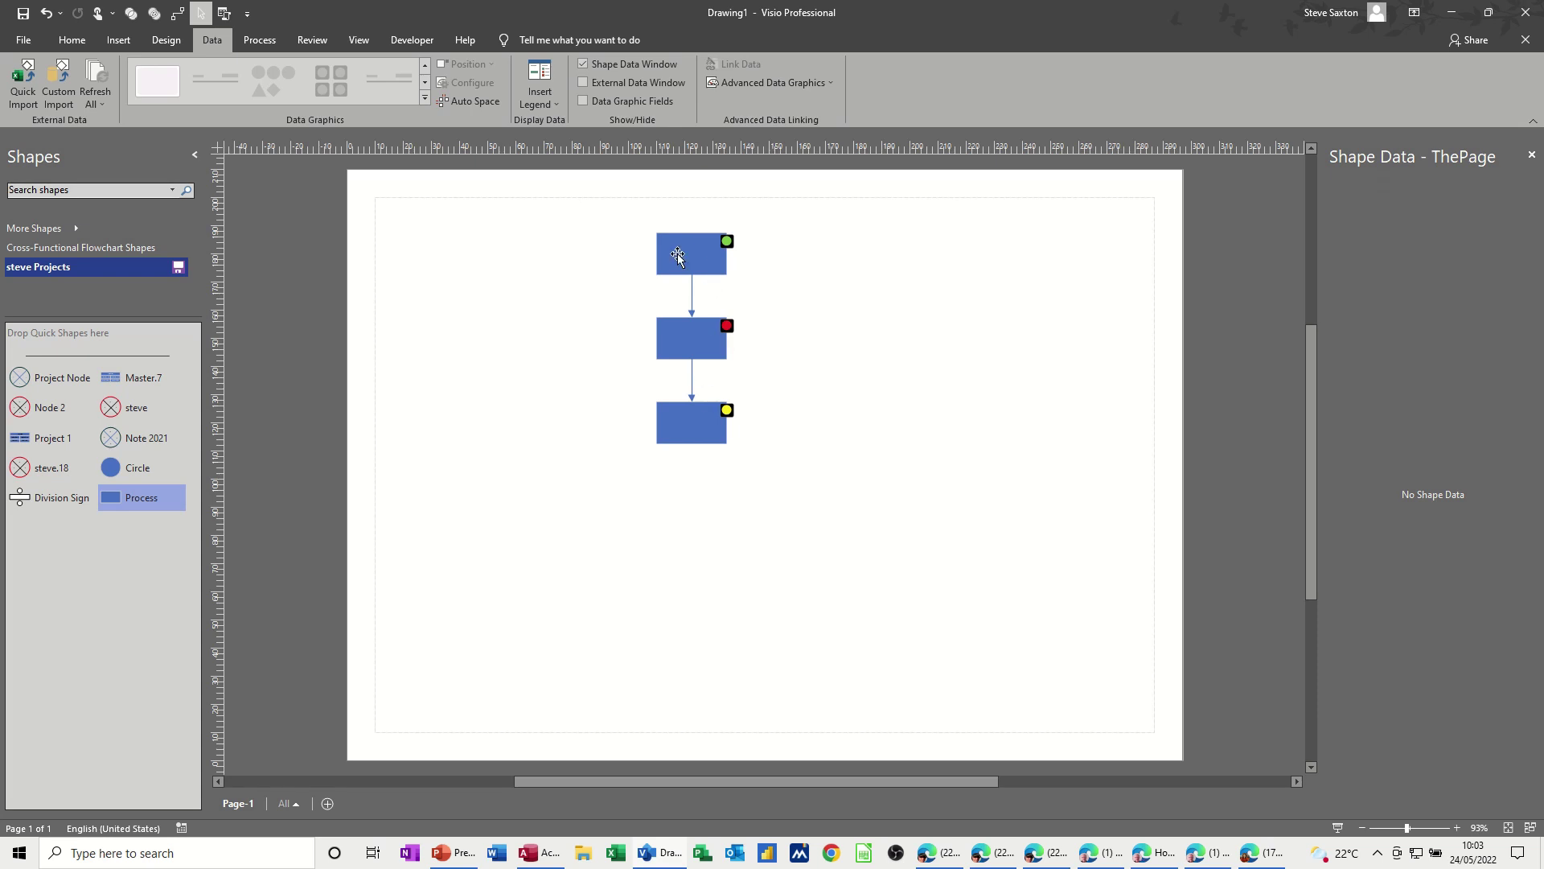
left_click_drag(625, 215, 777, 474)
- Add an item to the existing data graphic showing the Name field as Text
left_click(746, 83)
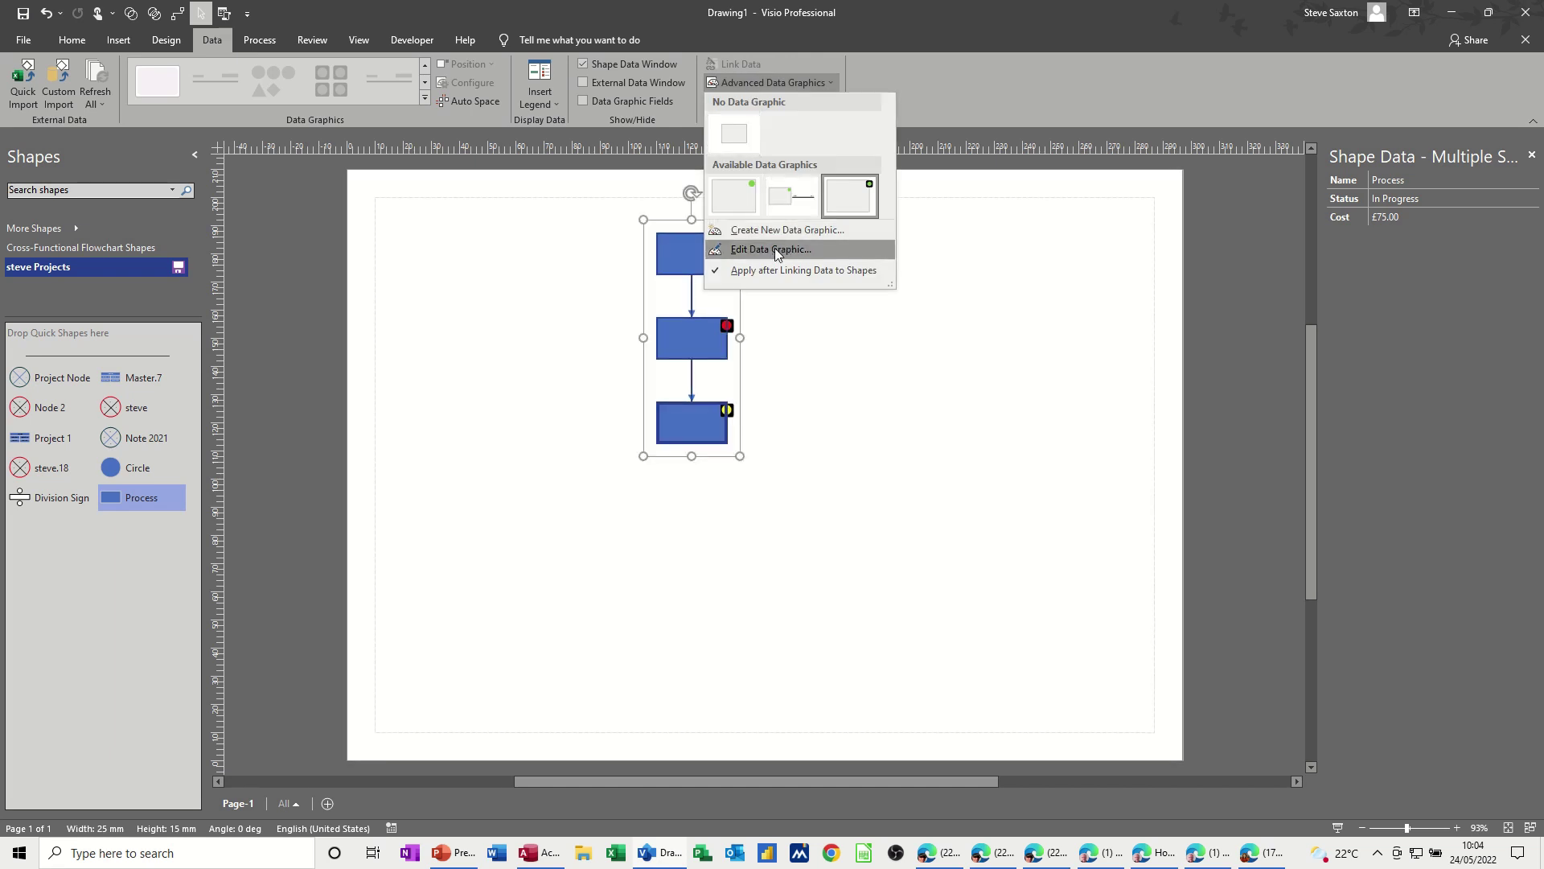
mouse_move(774, 249)
left_click(812, 274)
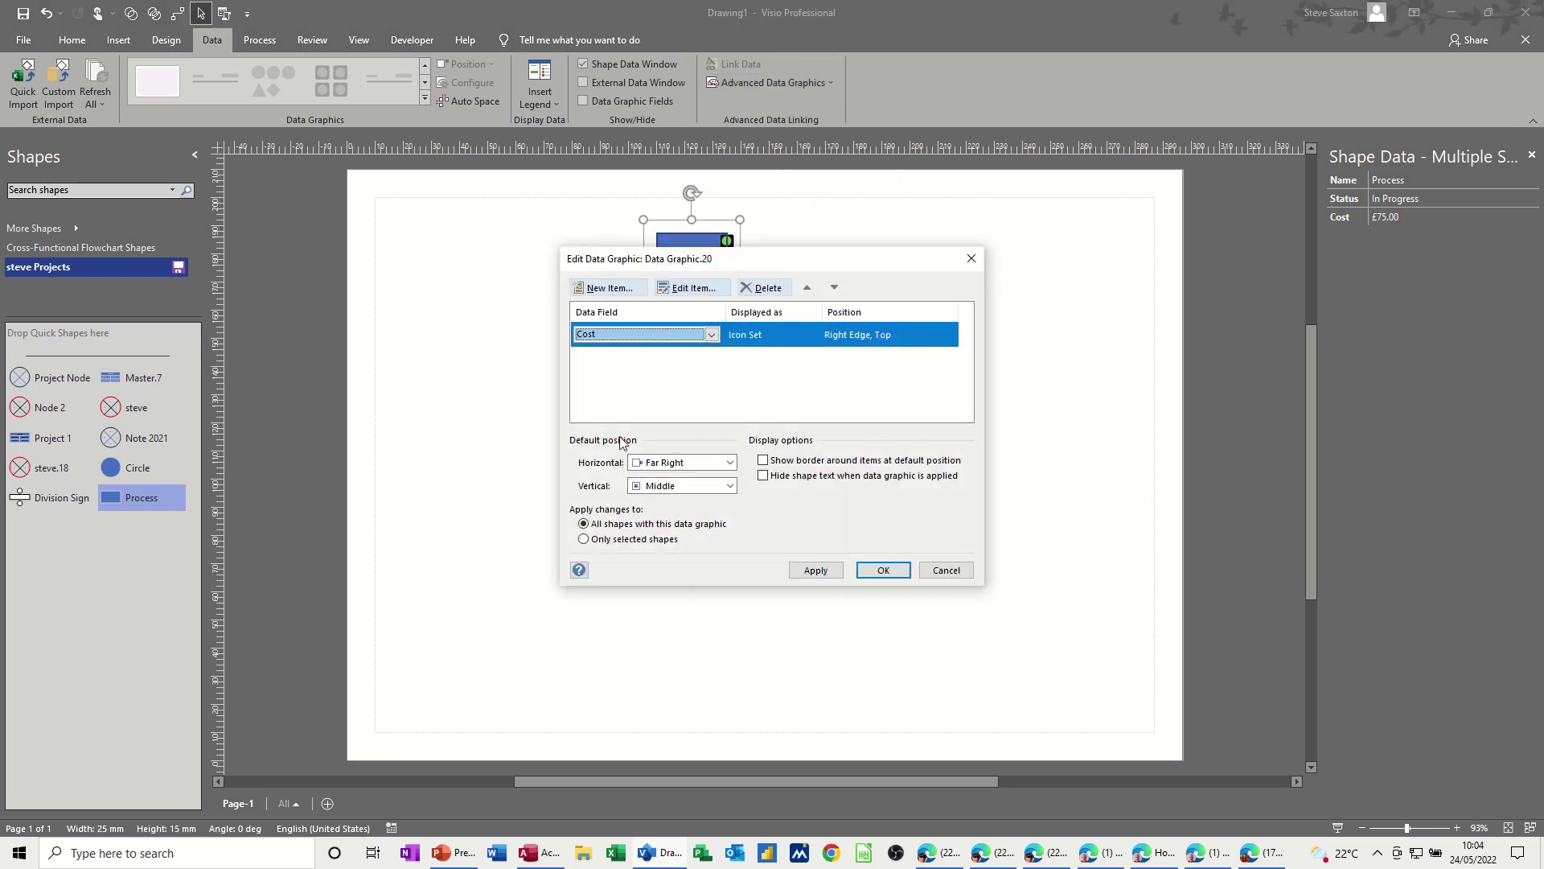
left_click(622, 289)
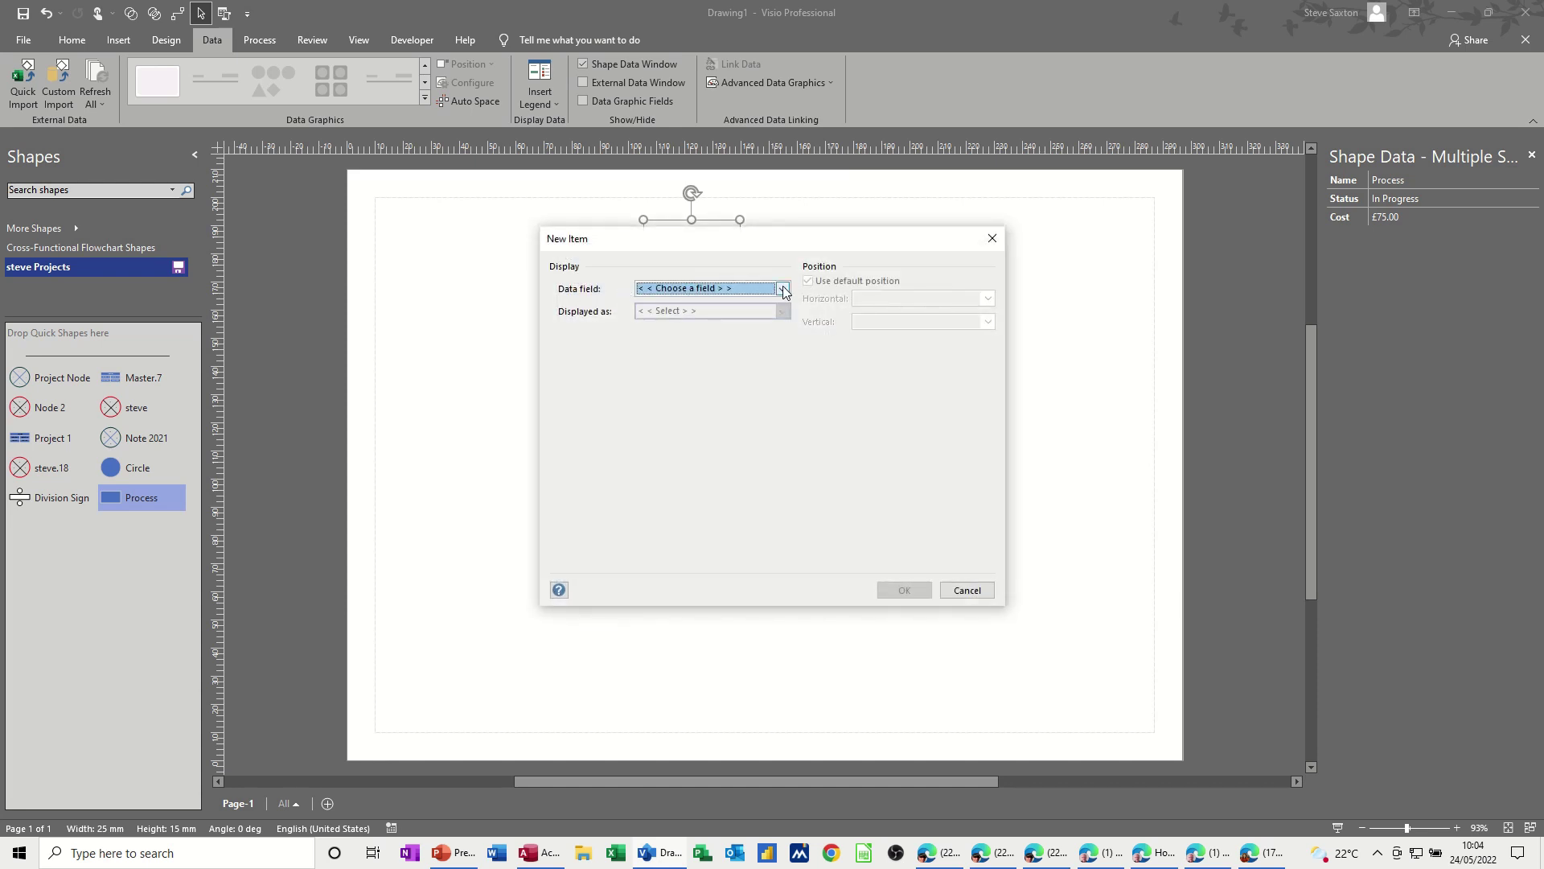
left_click(782, 289)
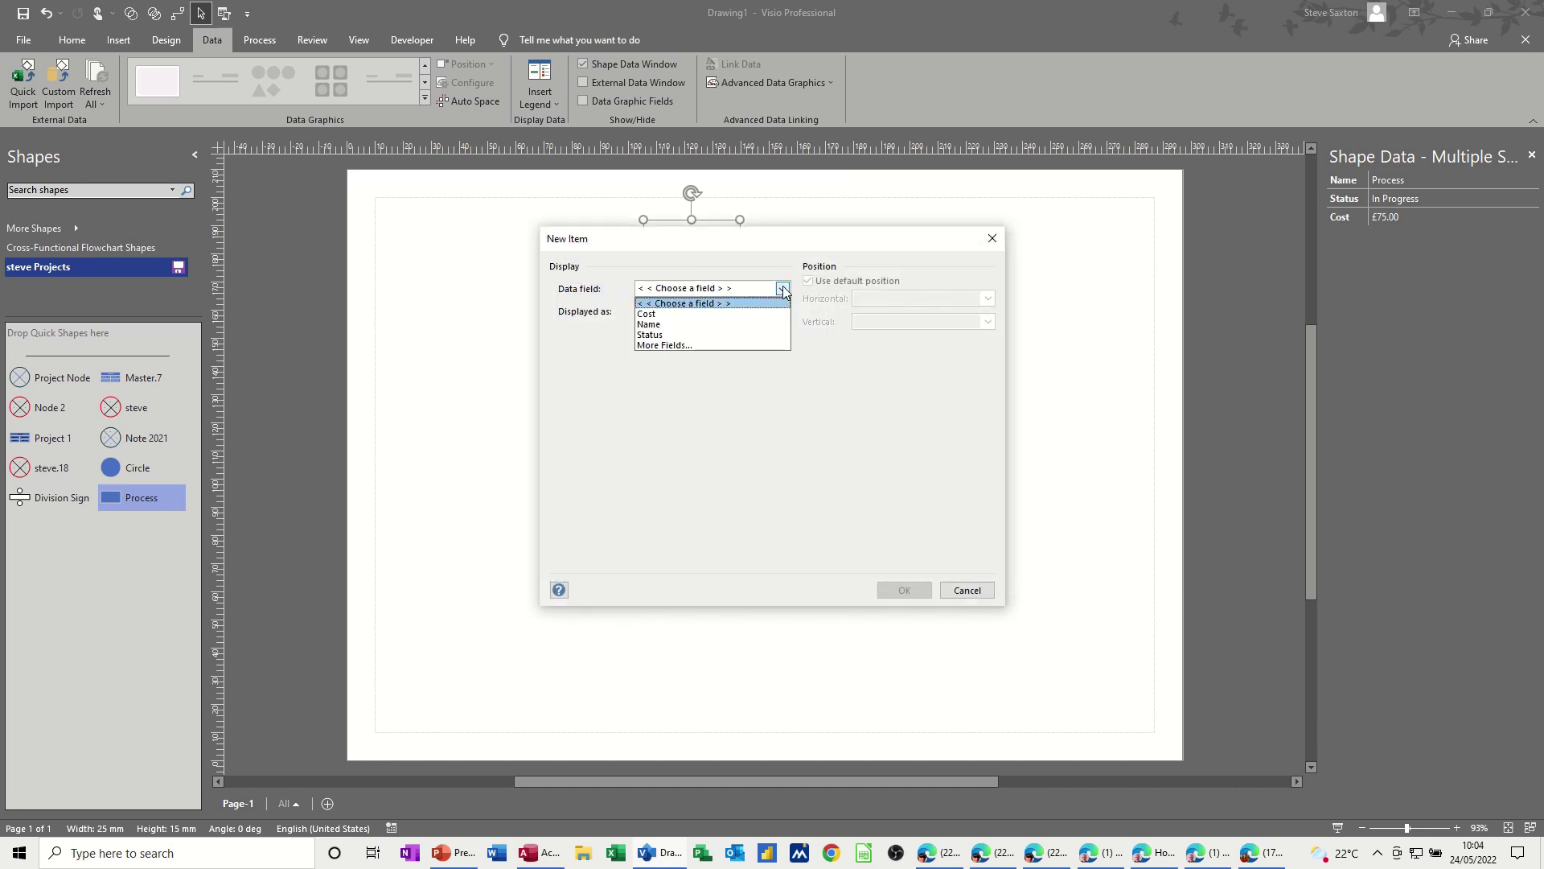
left_click(678, 322)
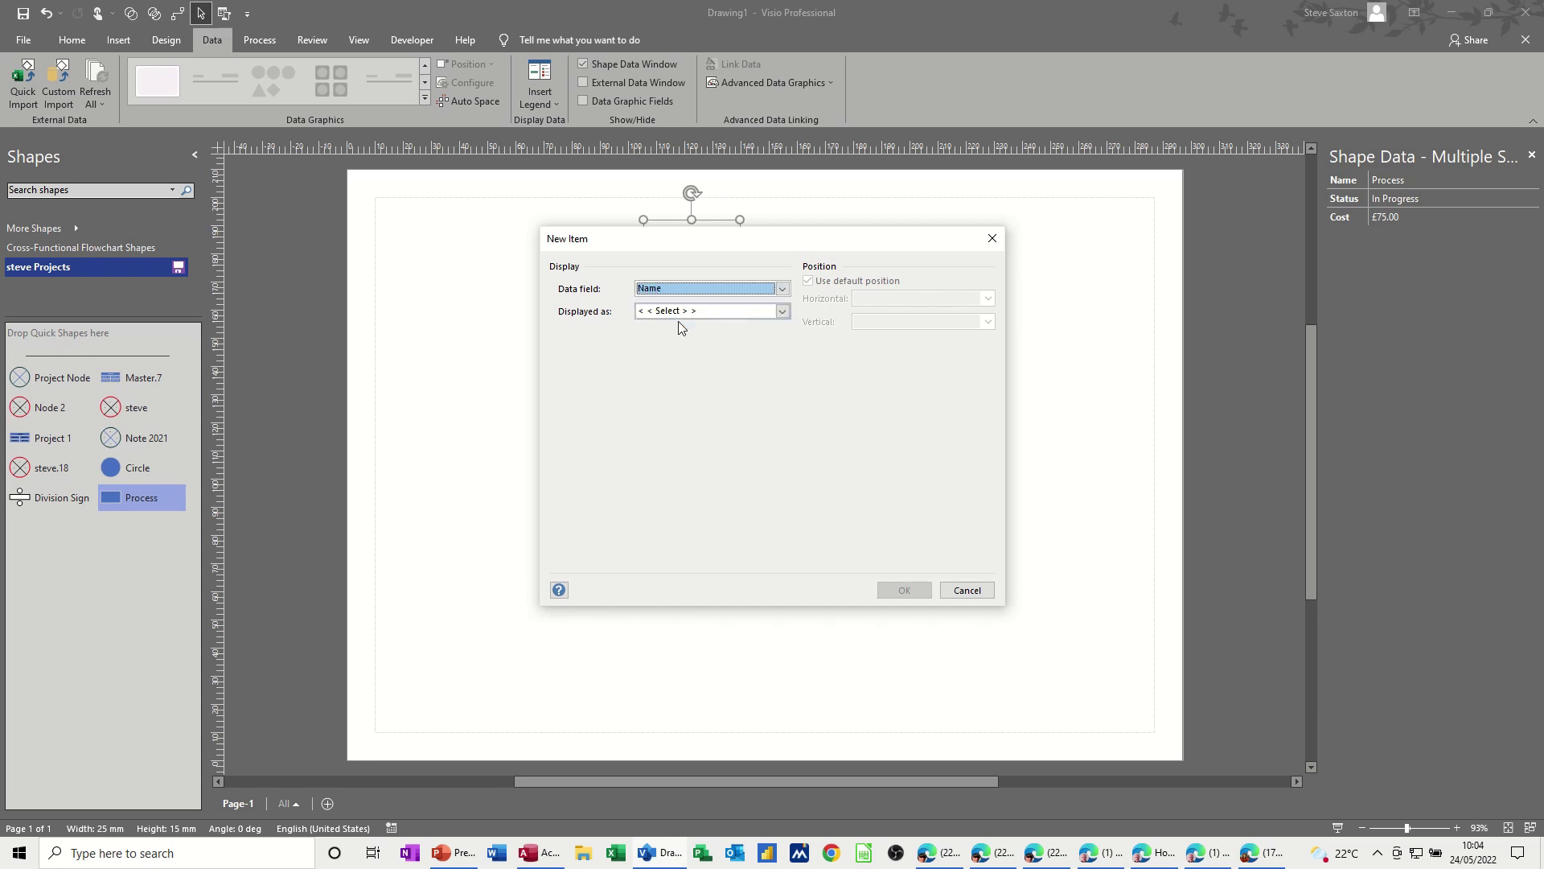
left_click(779, 312)
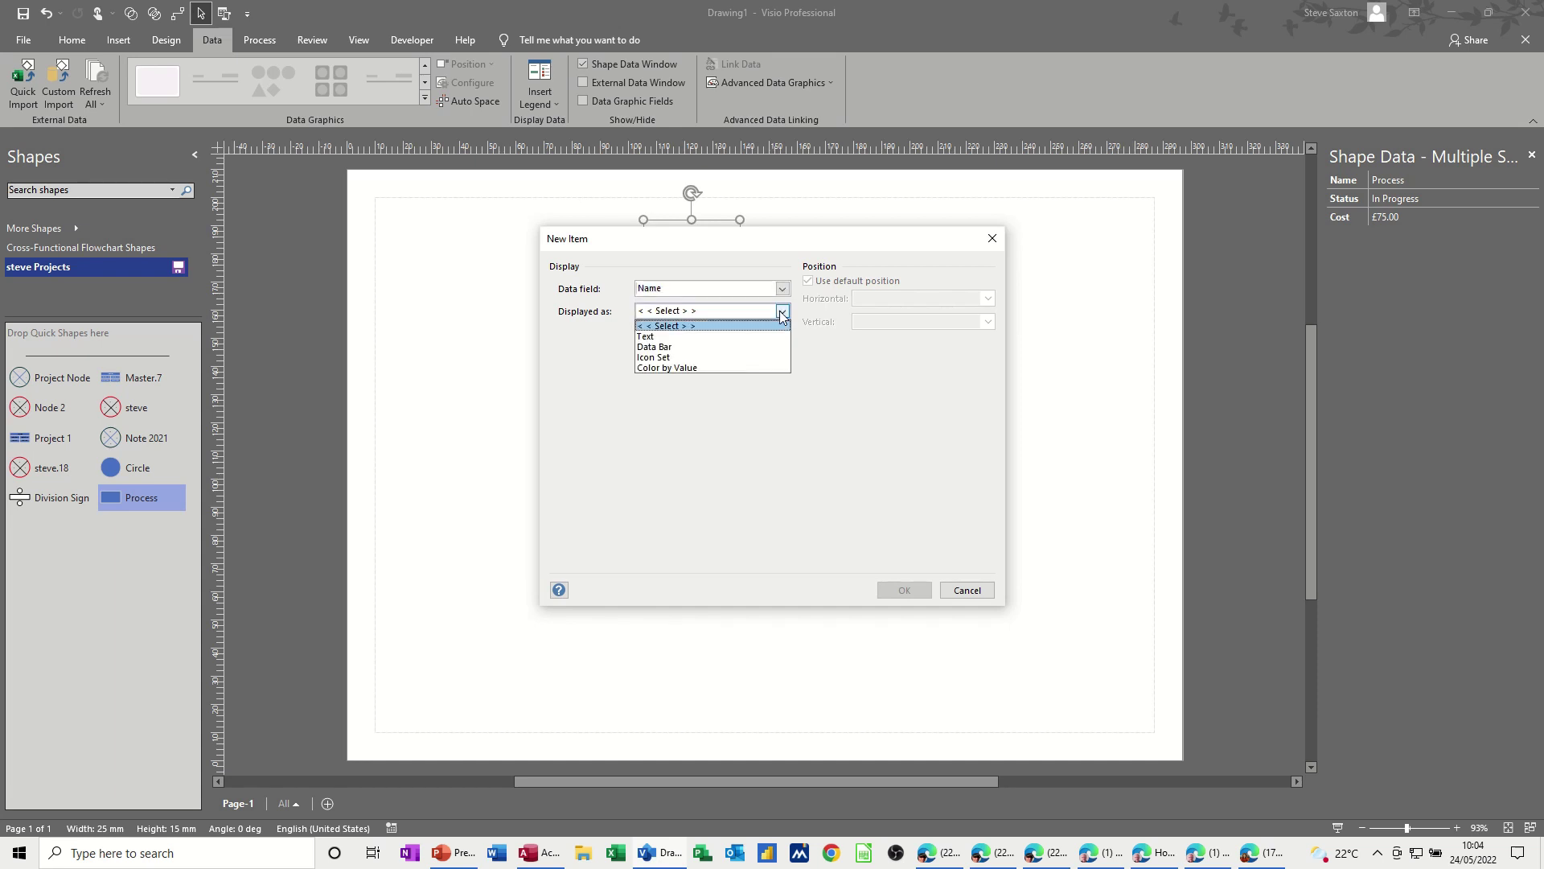
left_click(729, 335)
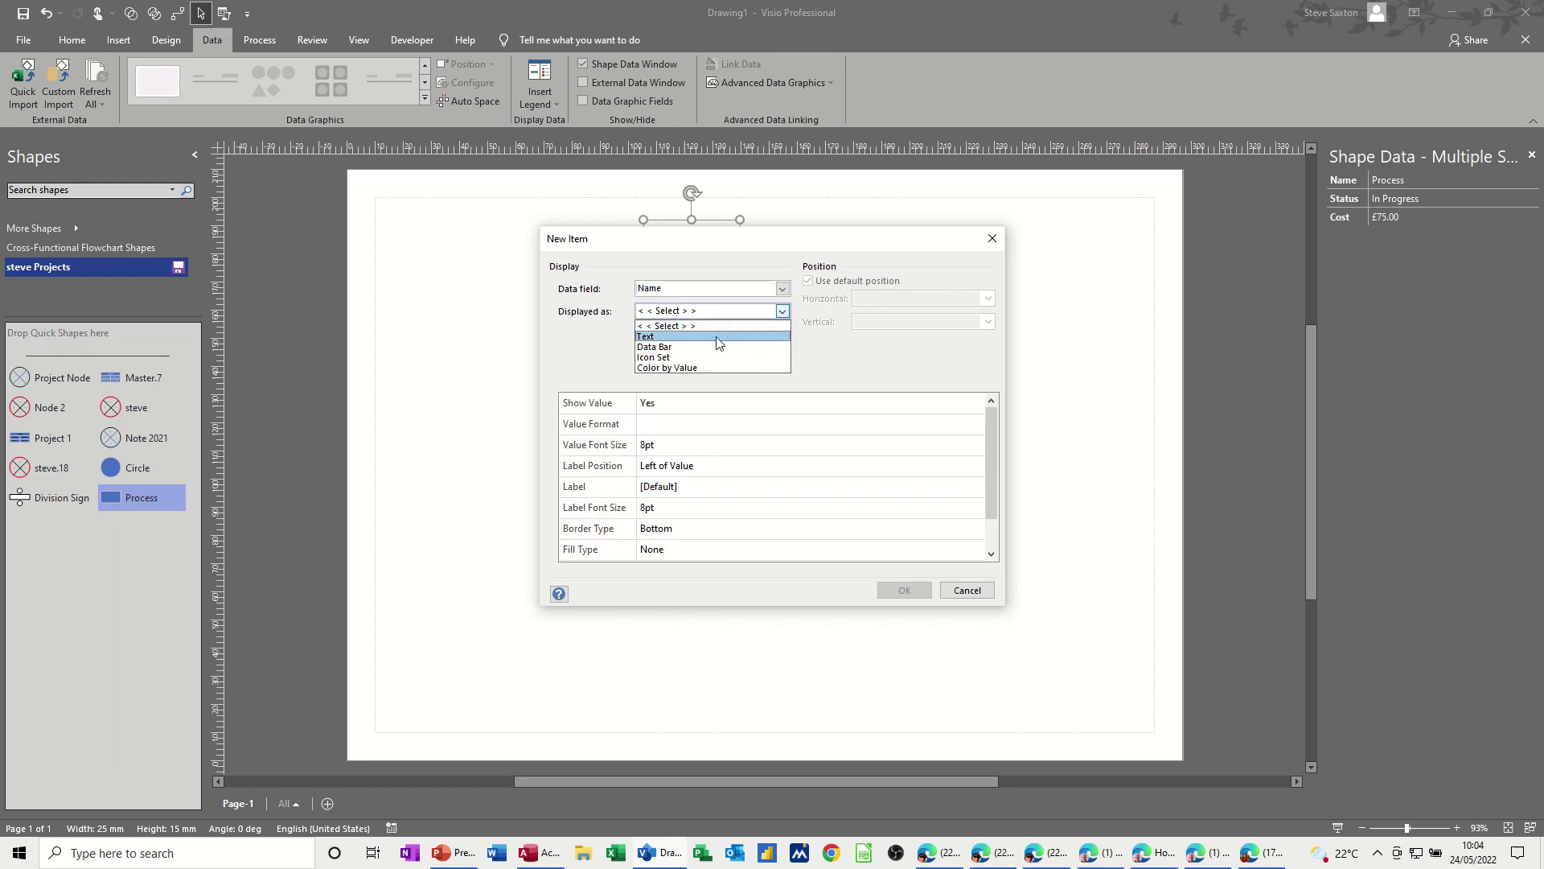
- Hide the Name callout's label, place it at the Right, and apply the updated graphic
left_click(667, 472)
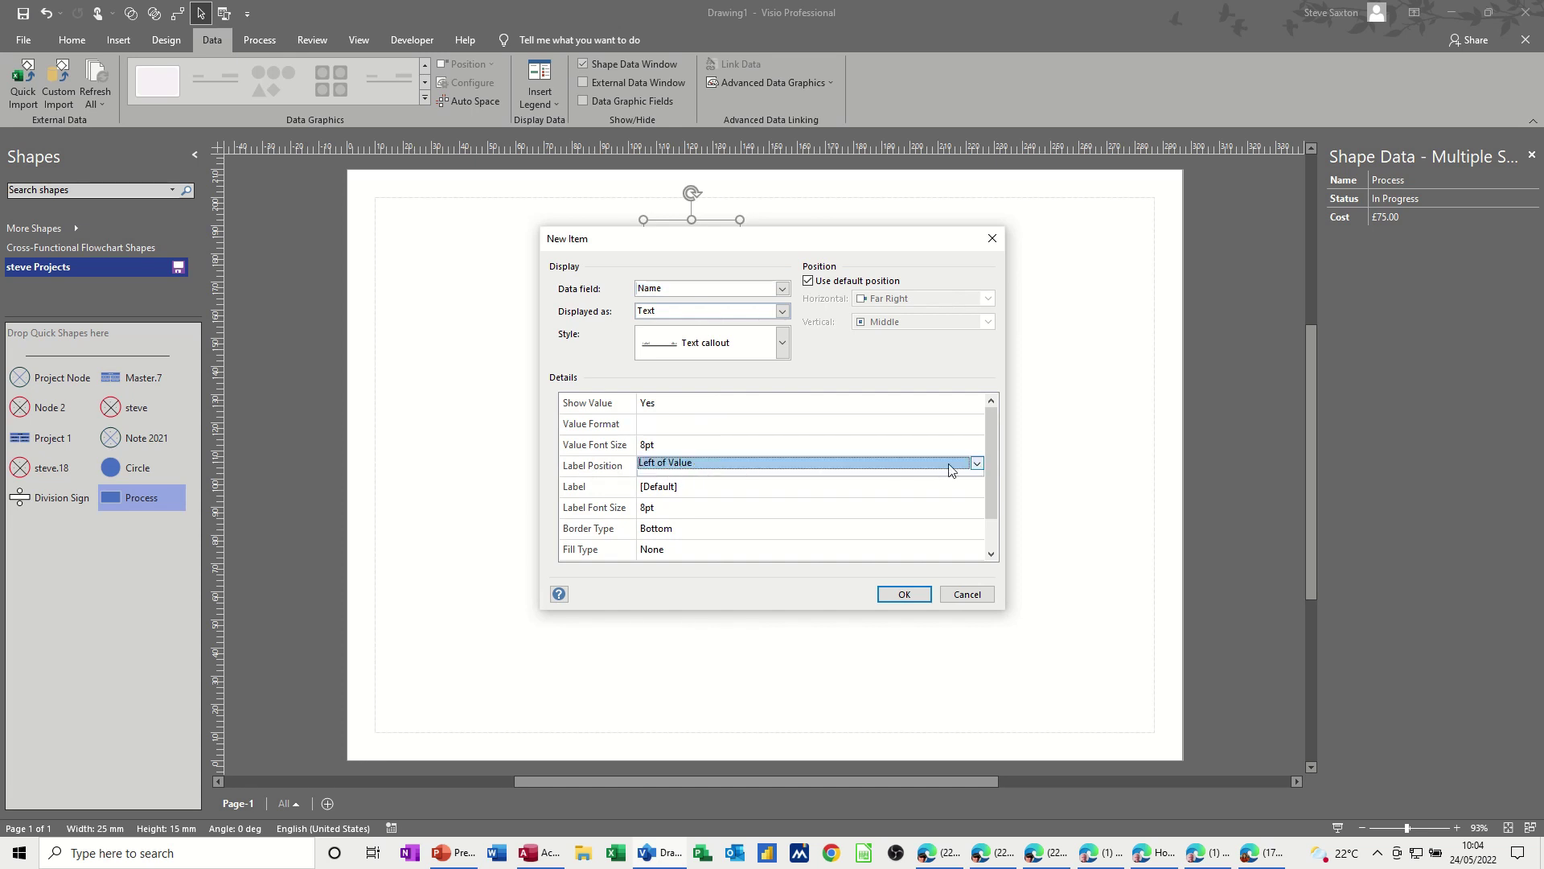
left_click(977, 466)
left_click(893, 477)
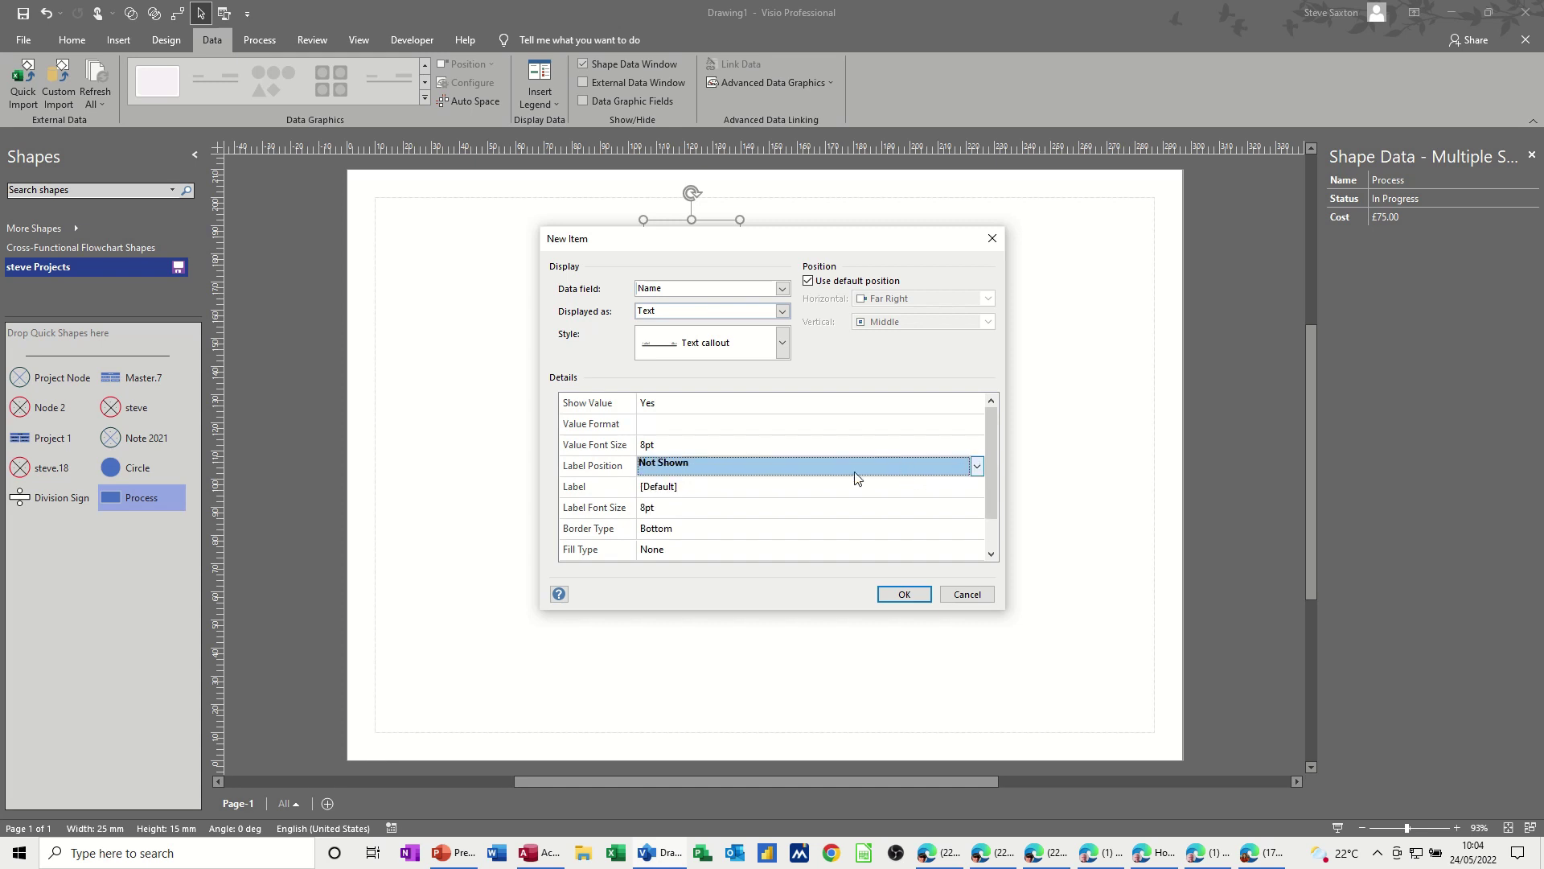
left_click(808, 281)
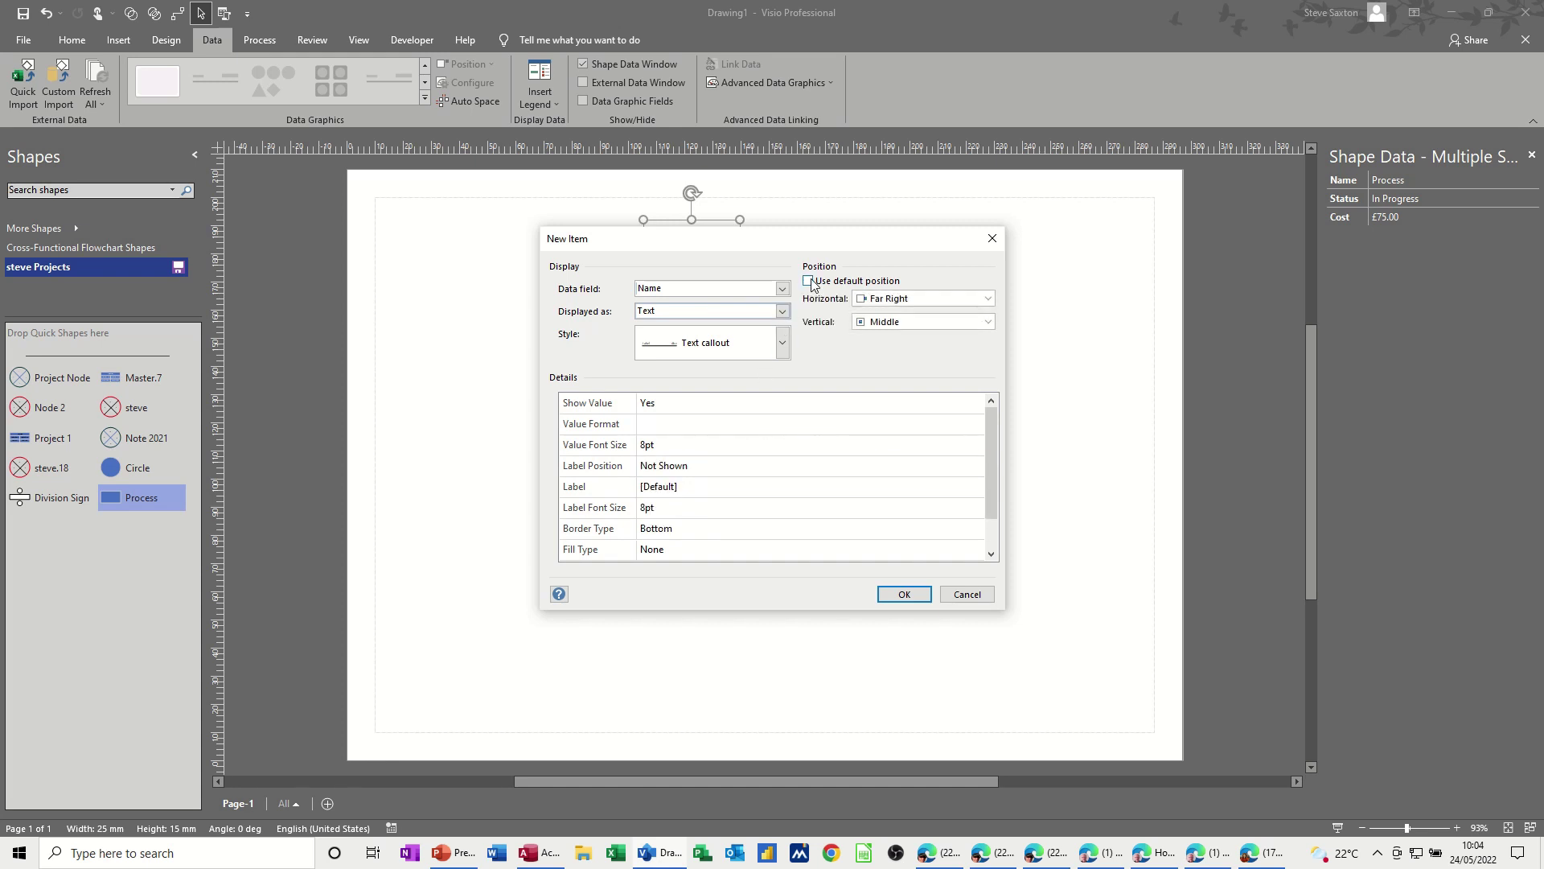
left_click(988, 299)
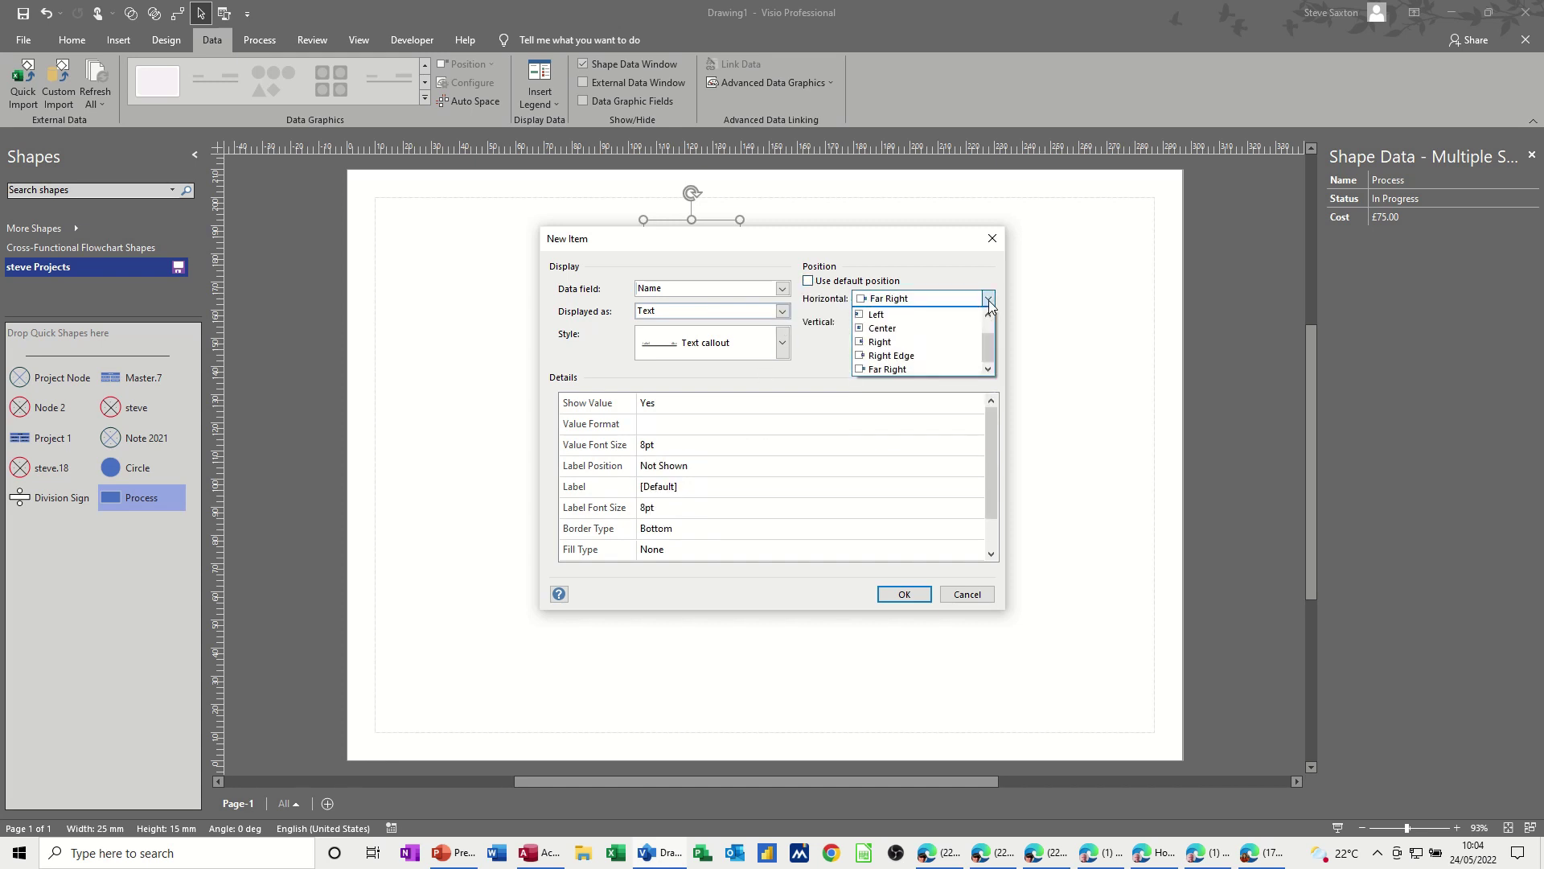
left_click(926, 346)
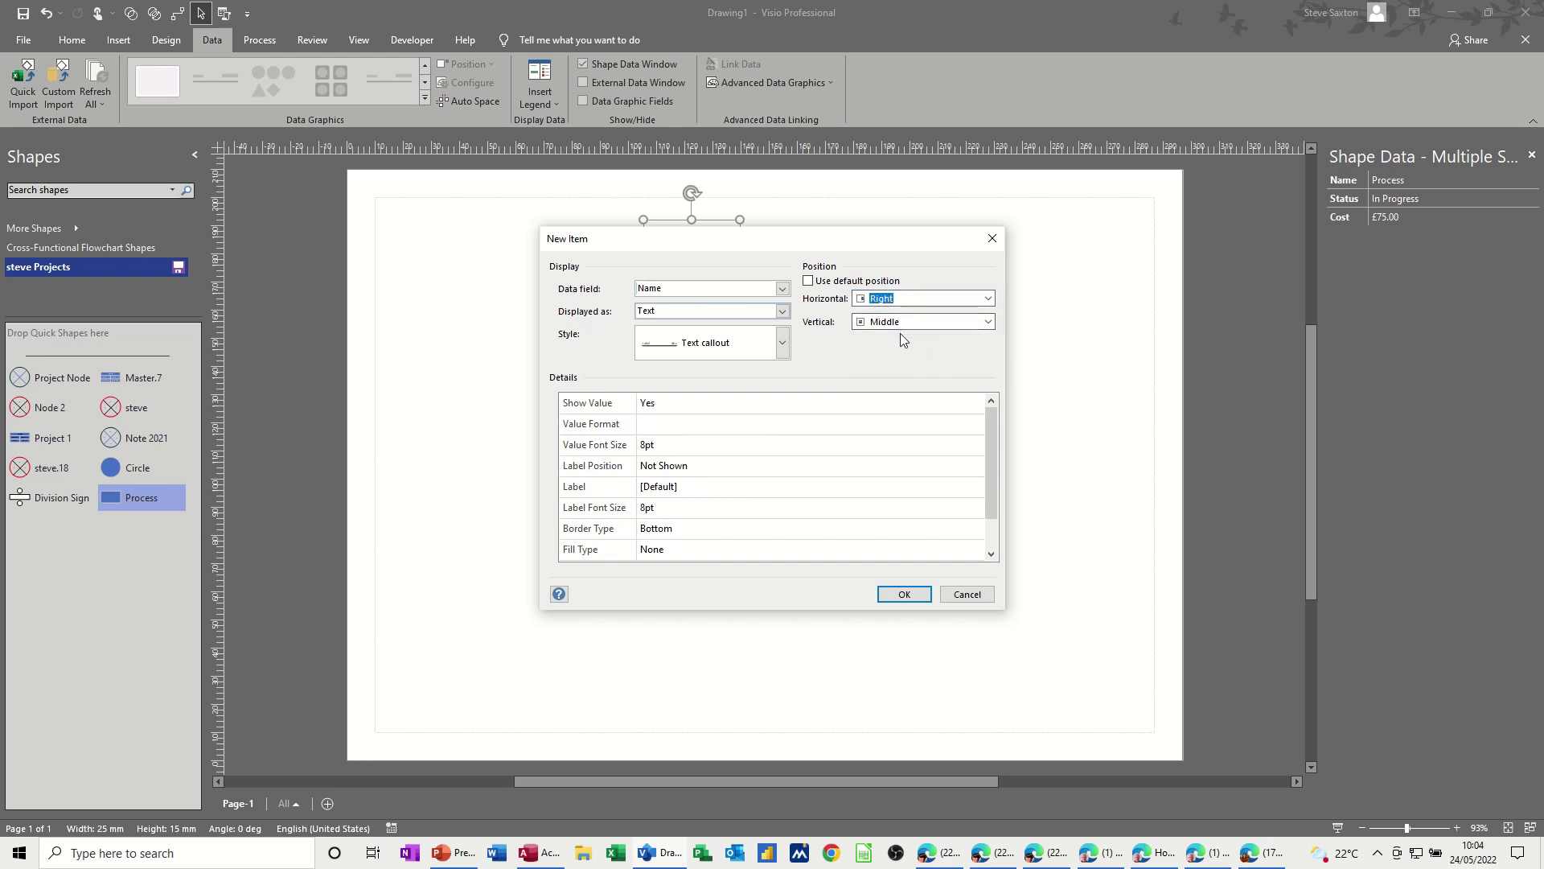
left_click(894, 594)
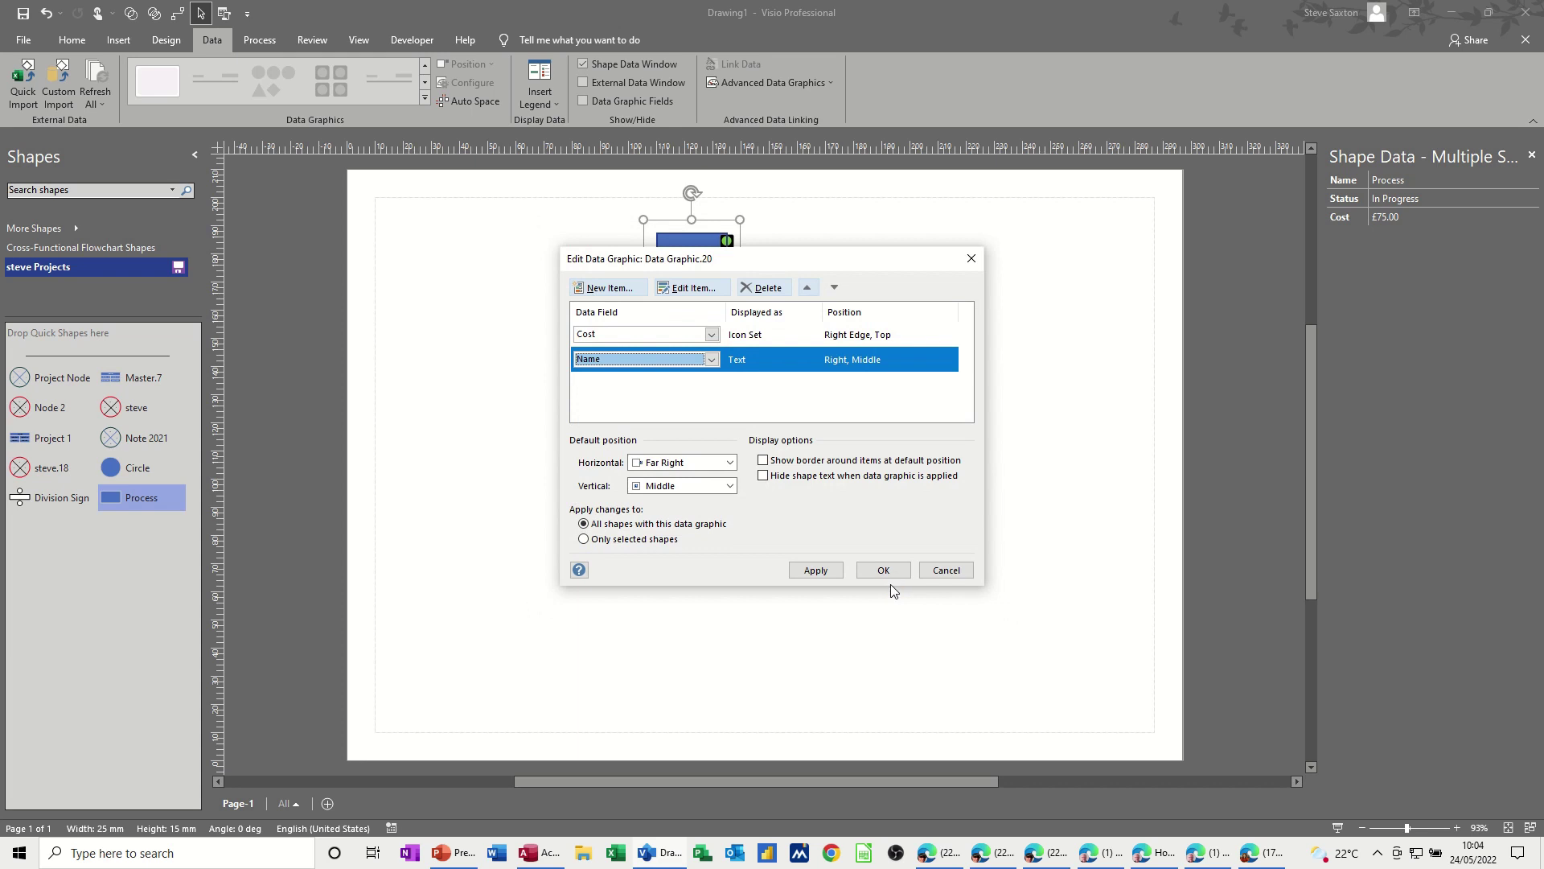
left_click(884, 572)
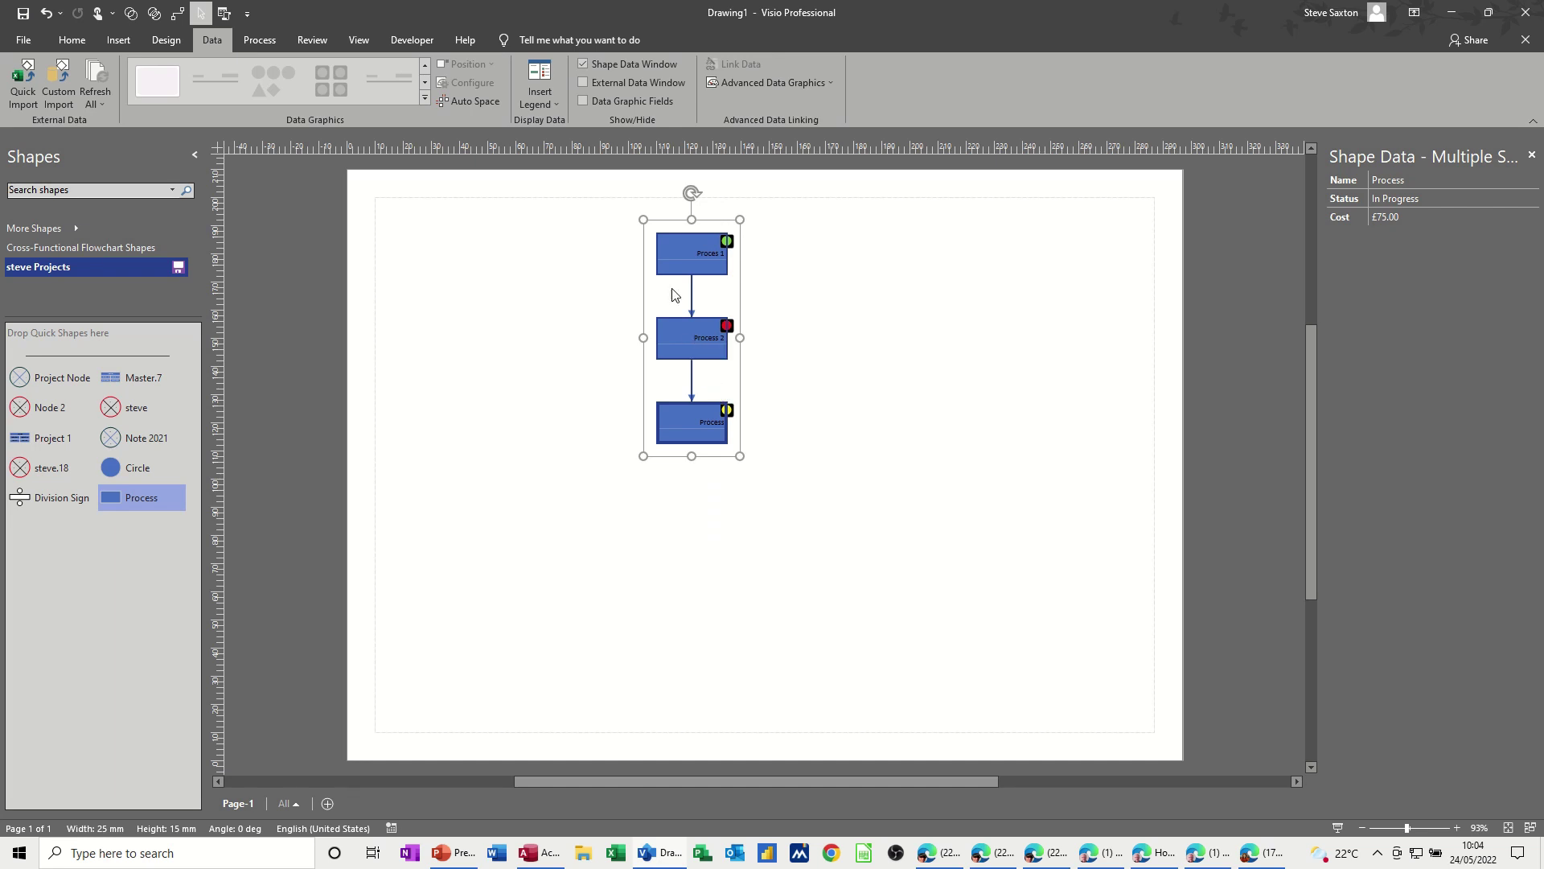
left_click(171, 43)
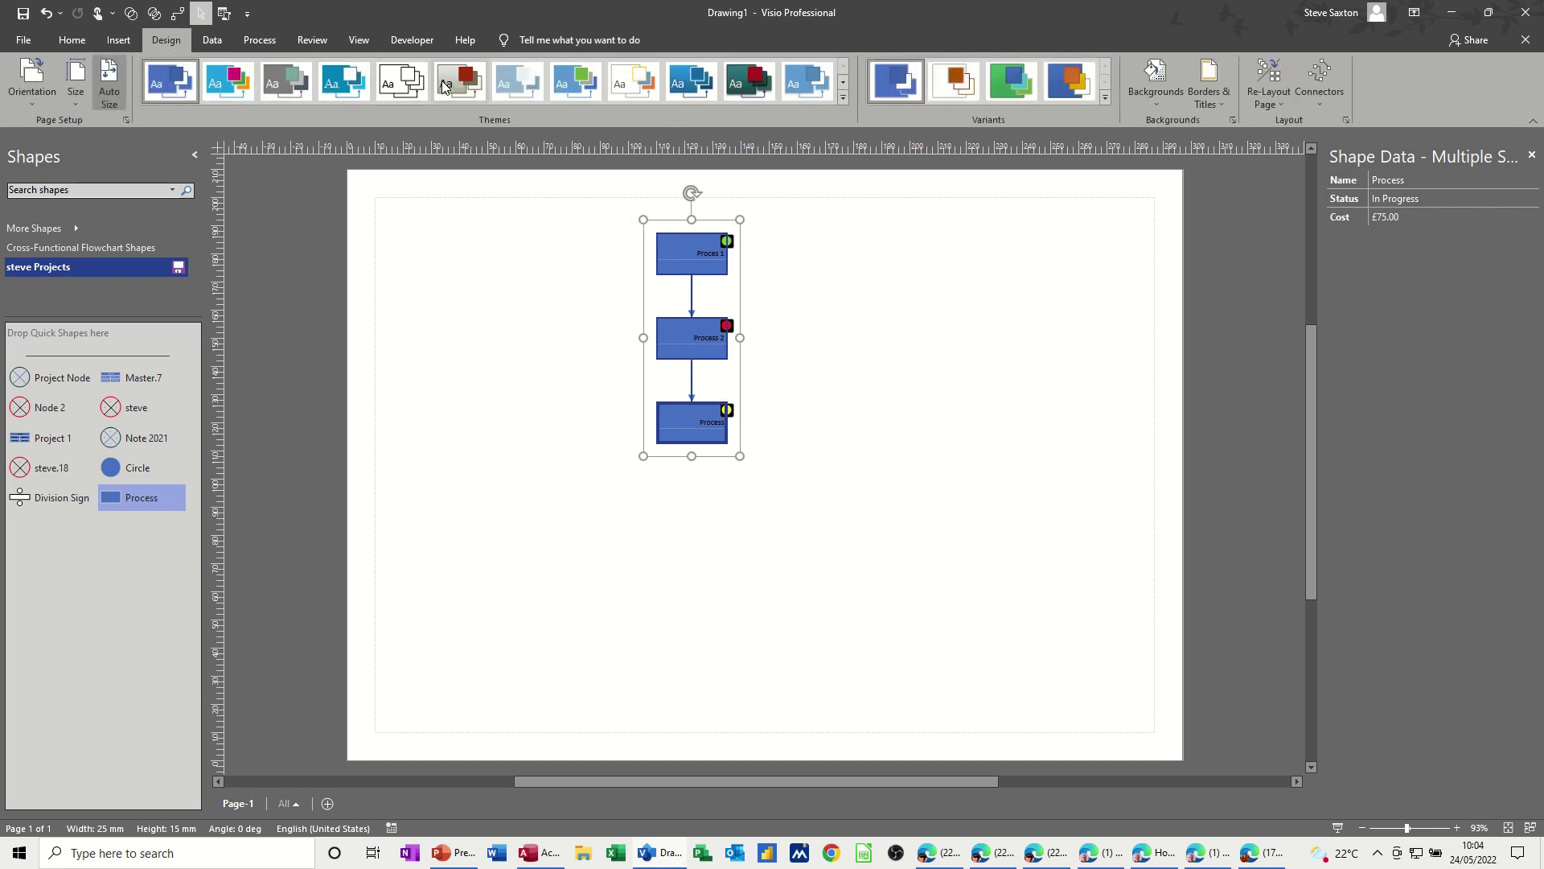
- Apply the grey and red design theme to the three process boxes
left_click(444, 86)
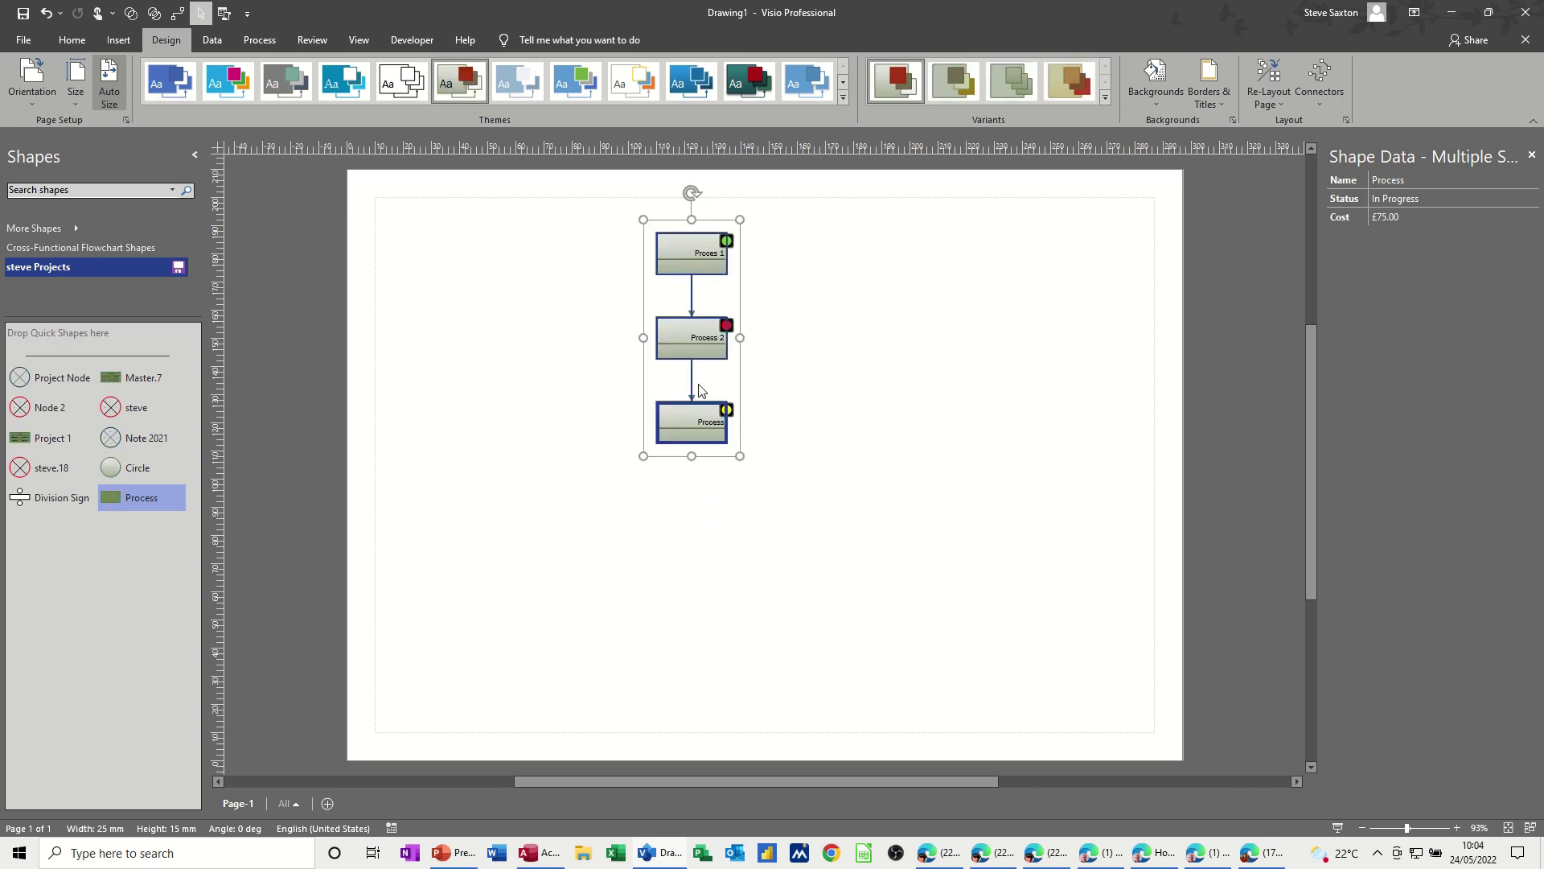
left_click(210, 41)
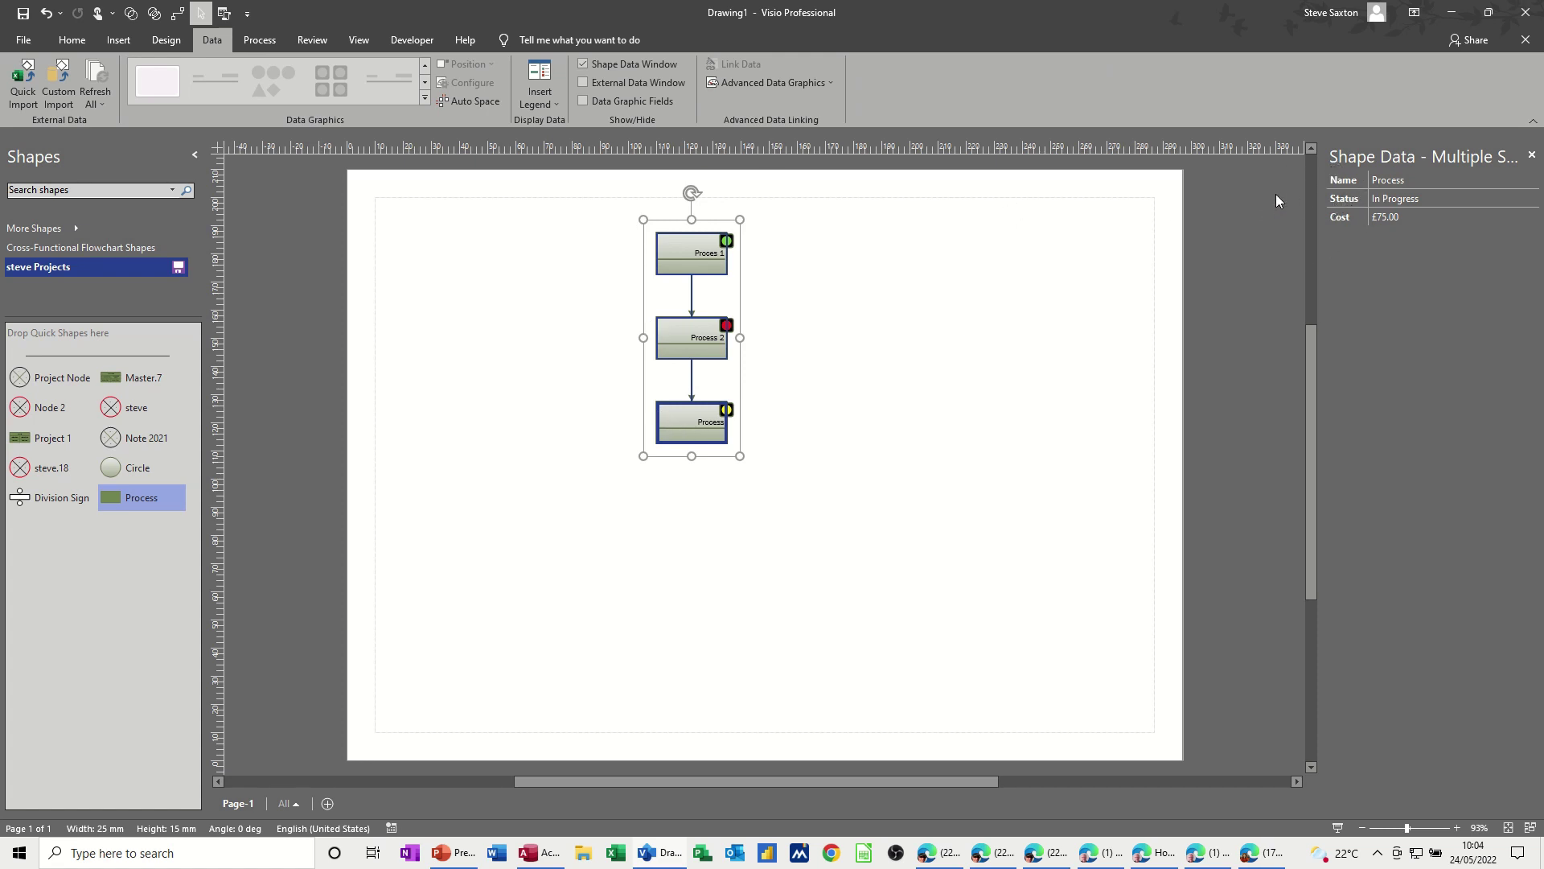
- Add a data graphic item showing the Status field as a Progress bar data bar
left_click(748, 83)
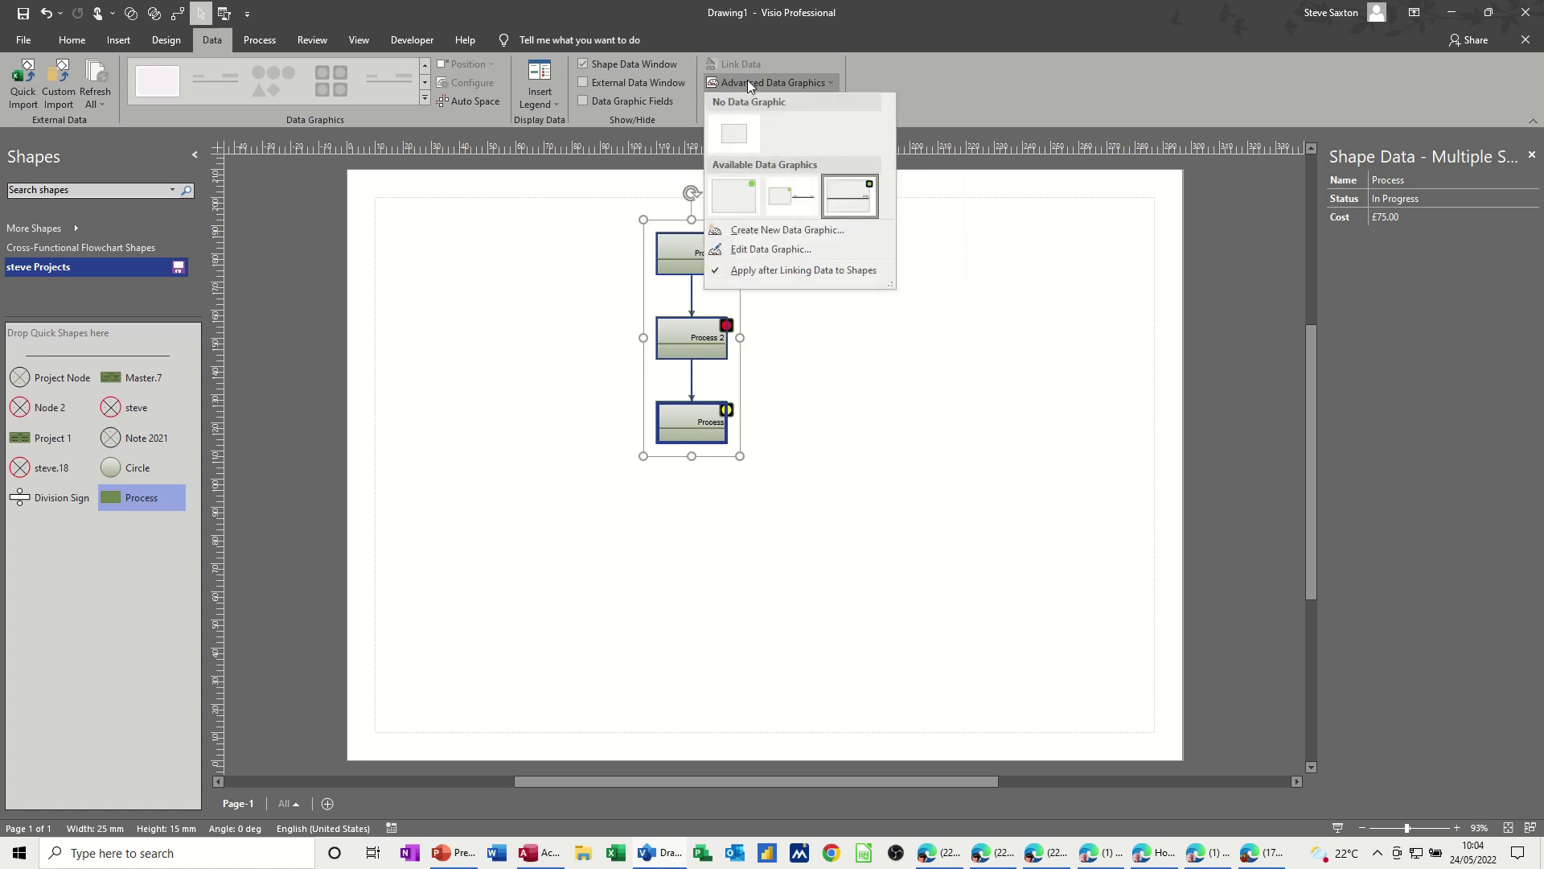
left_click(793, 250)
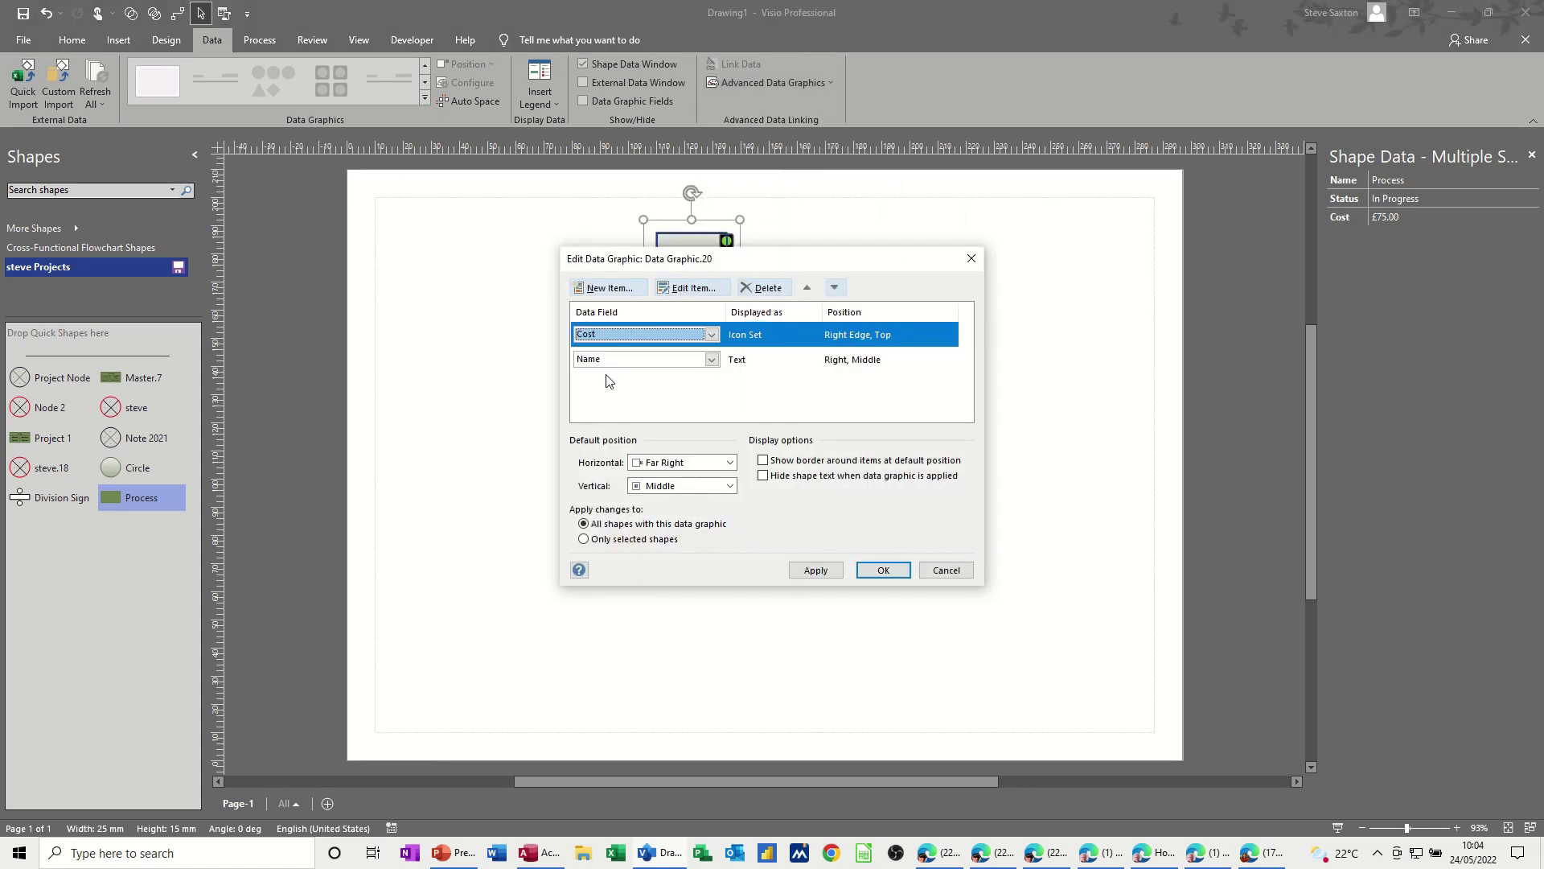
left_click(608, 289)
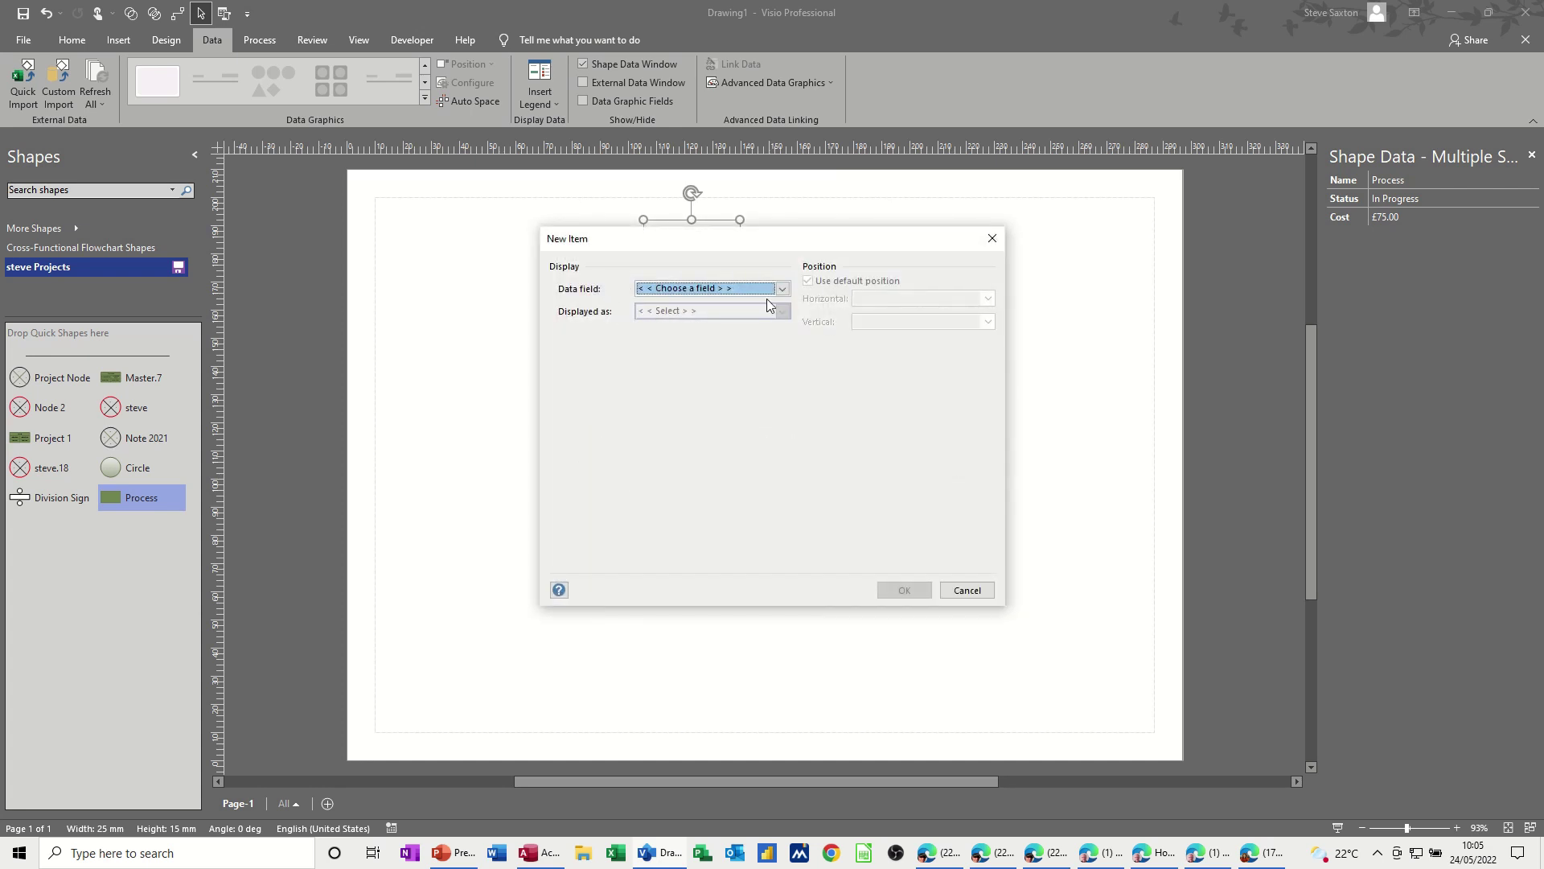
left_click(781, 290)
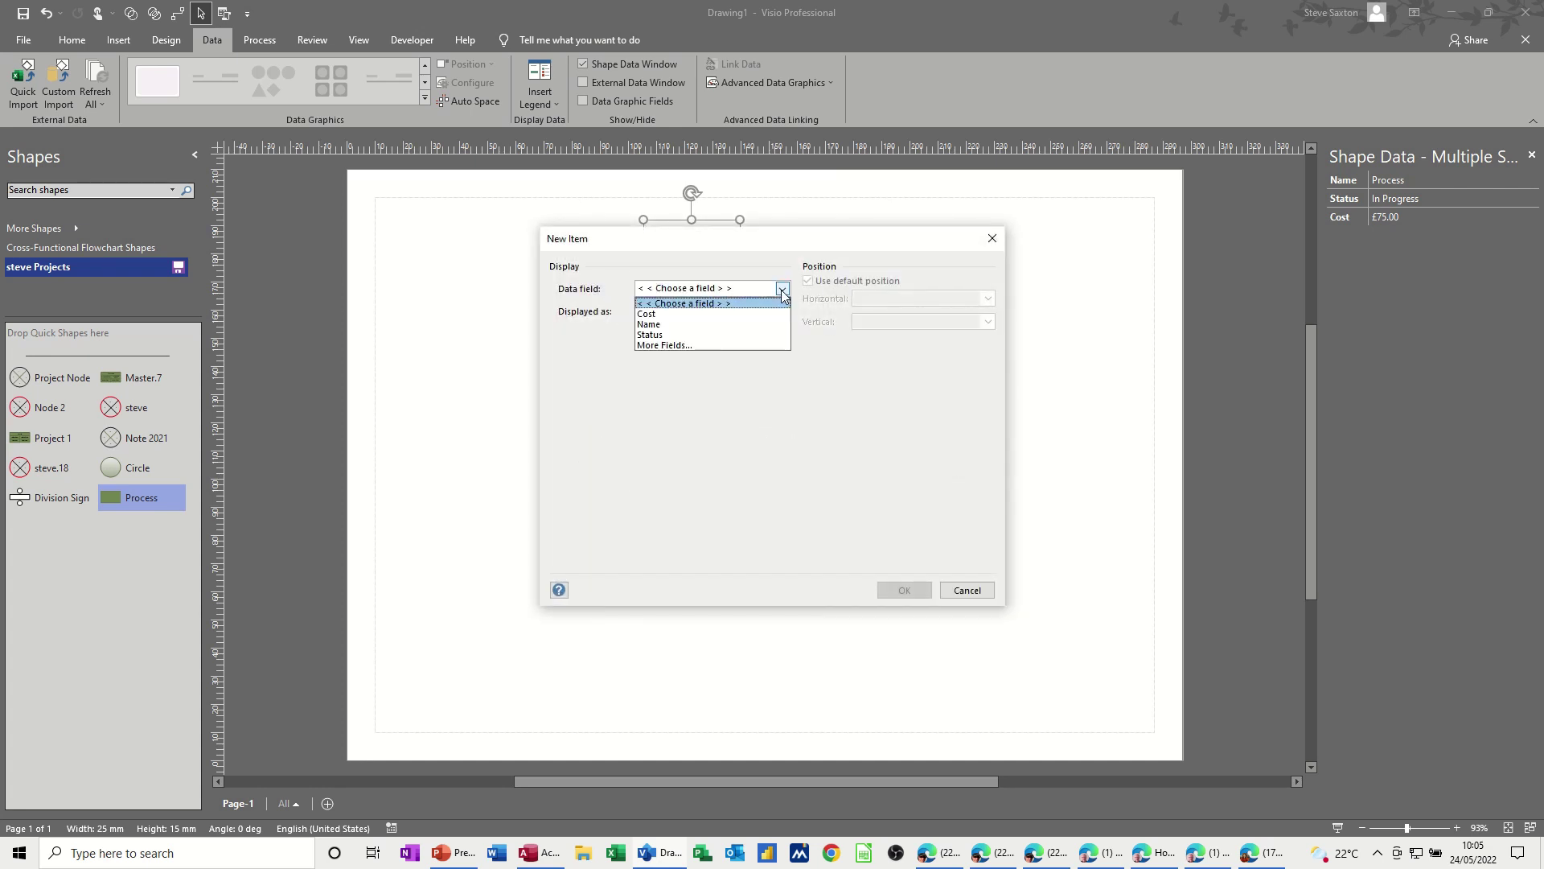
left_click(666, 336)
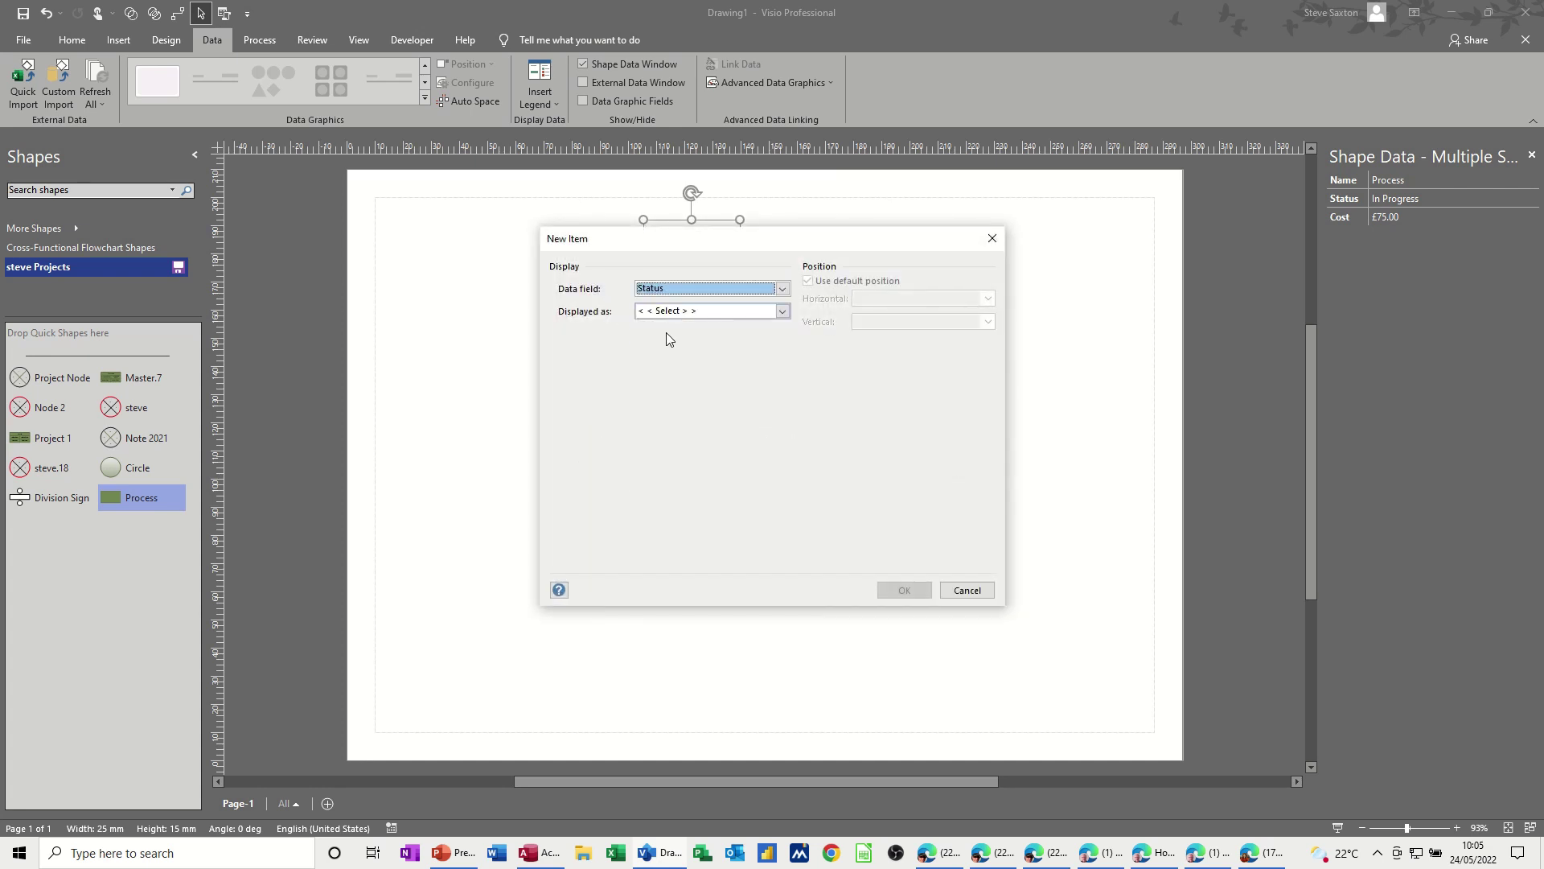
left_click(782, 311)
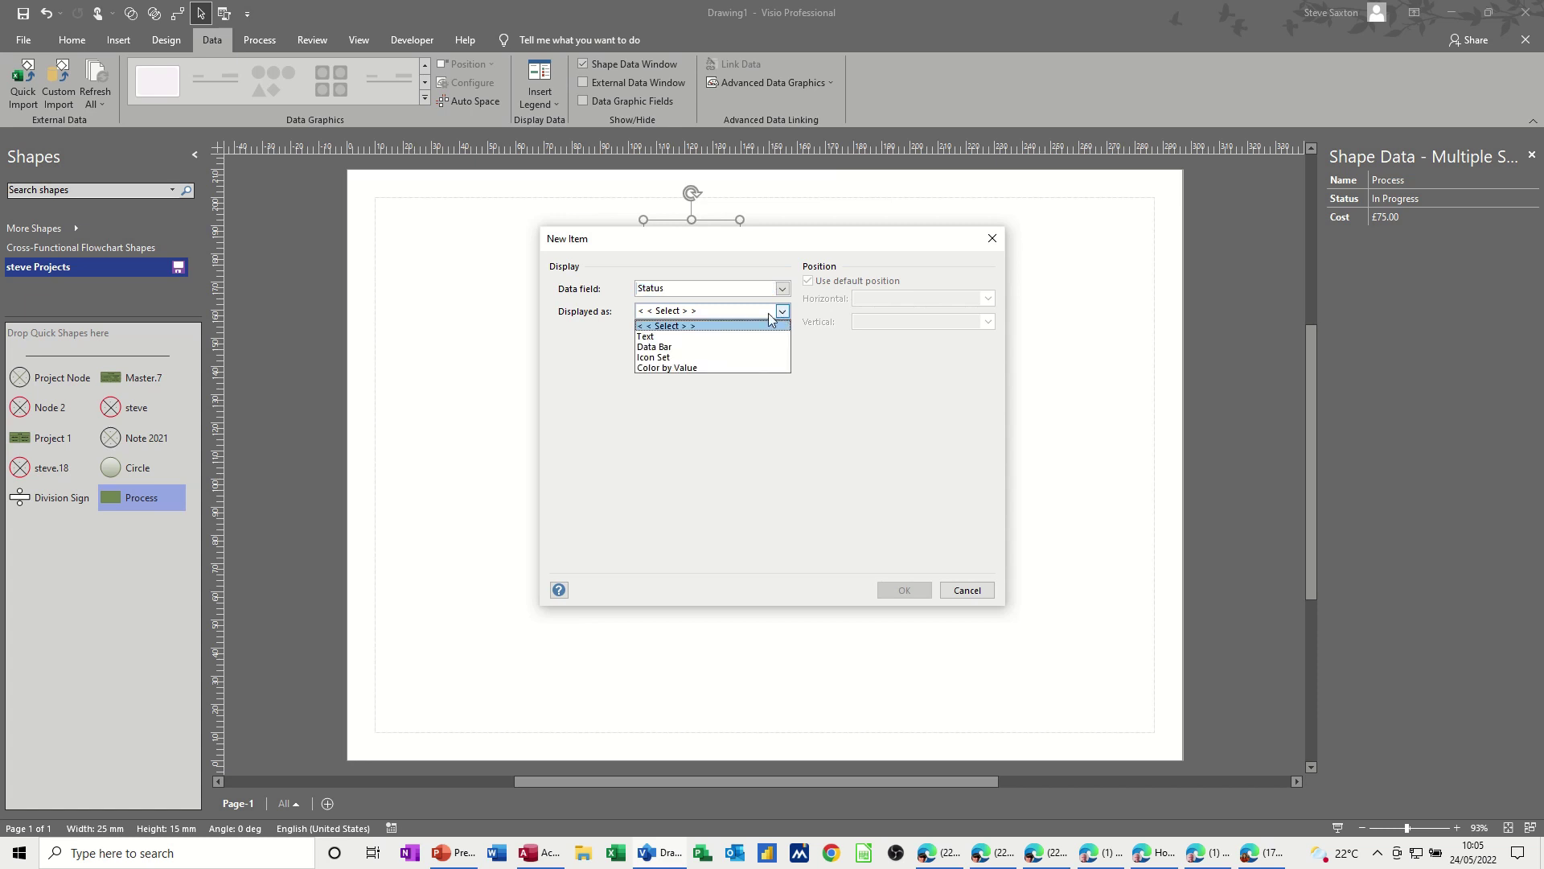
left_click(679, 348)
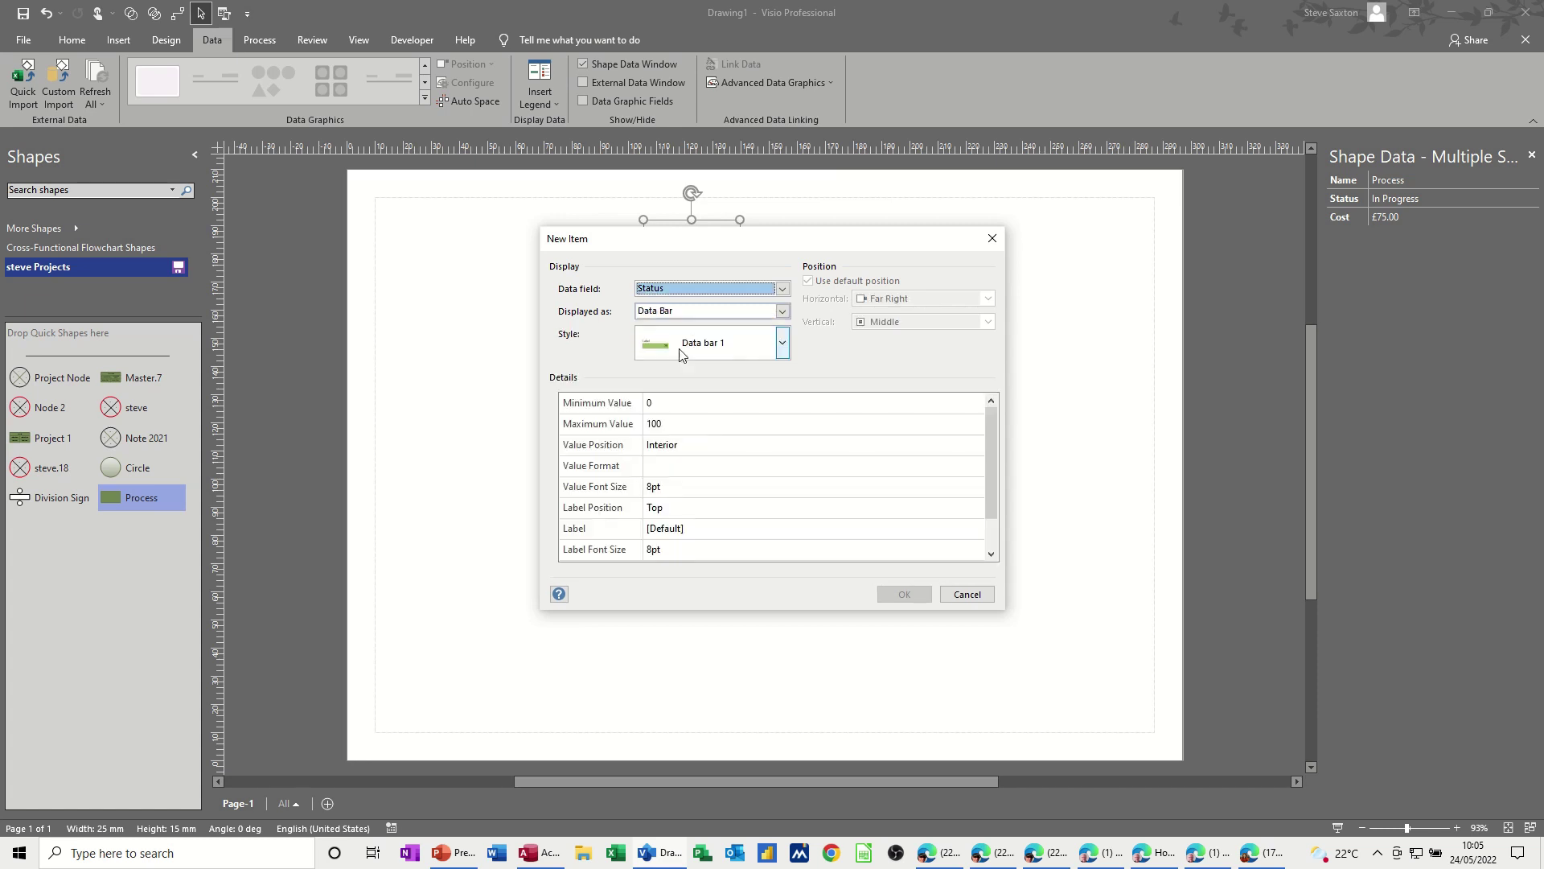
left_click(782, 344)
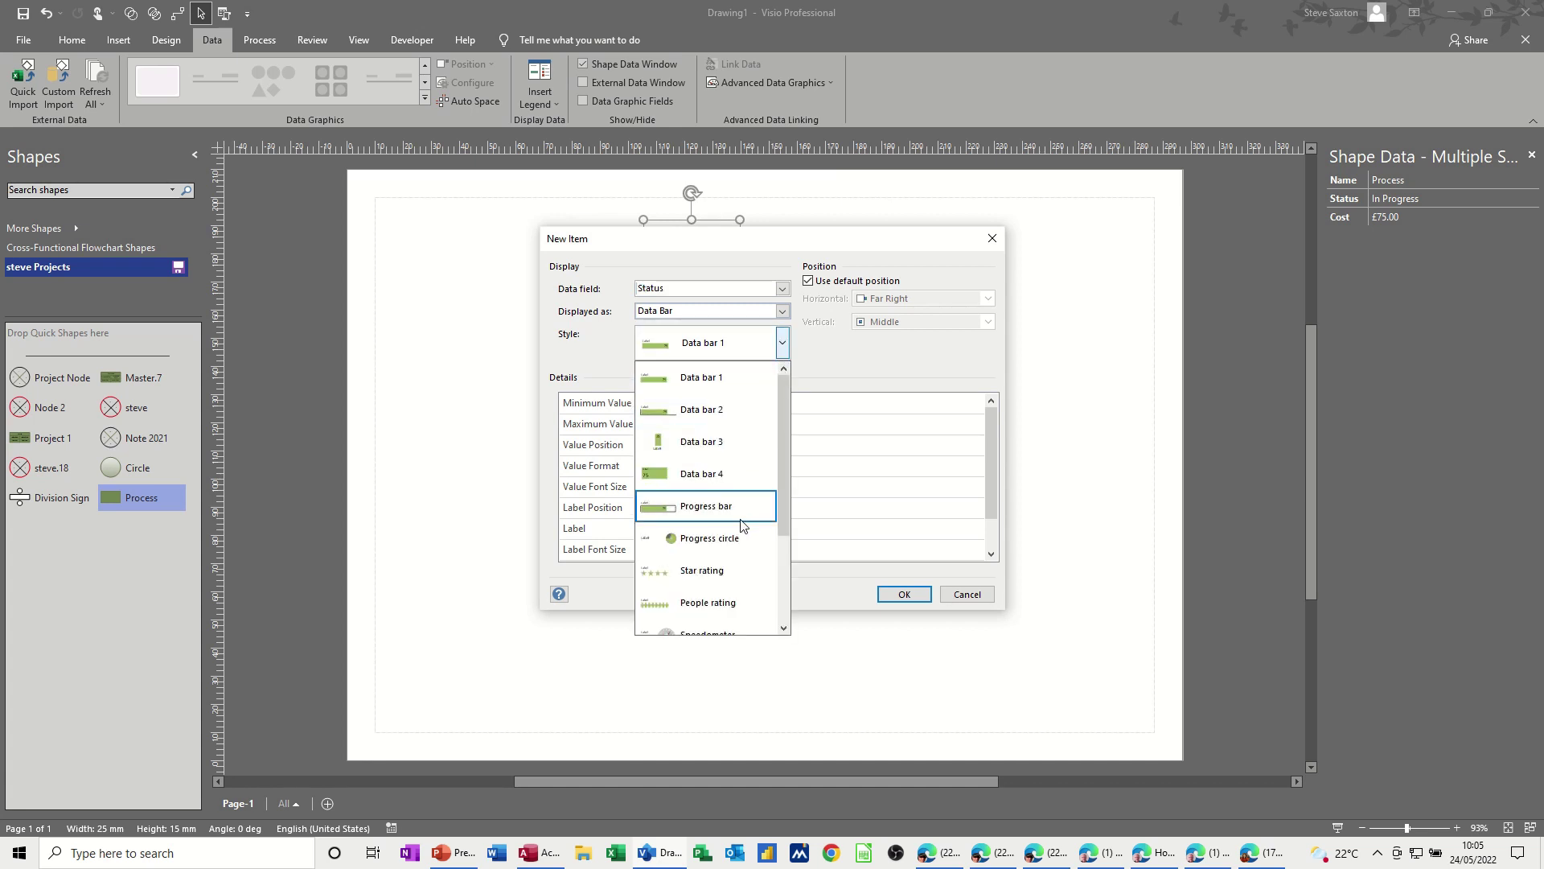
left_click(666, 515)
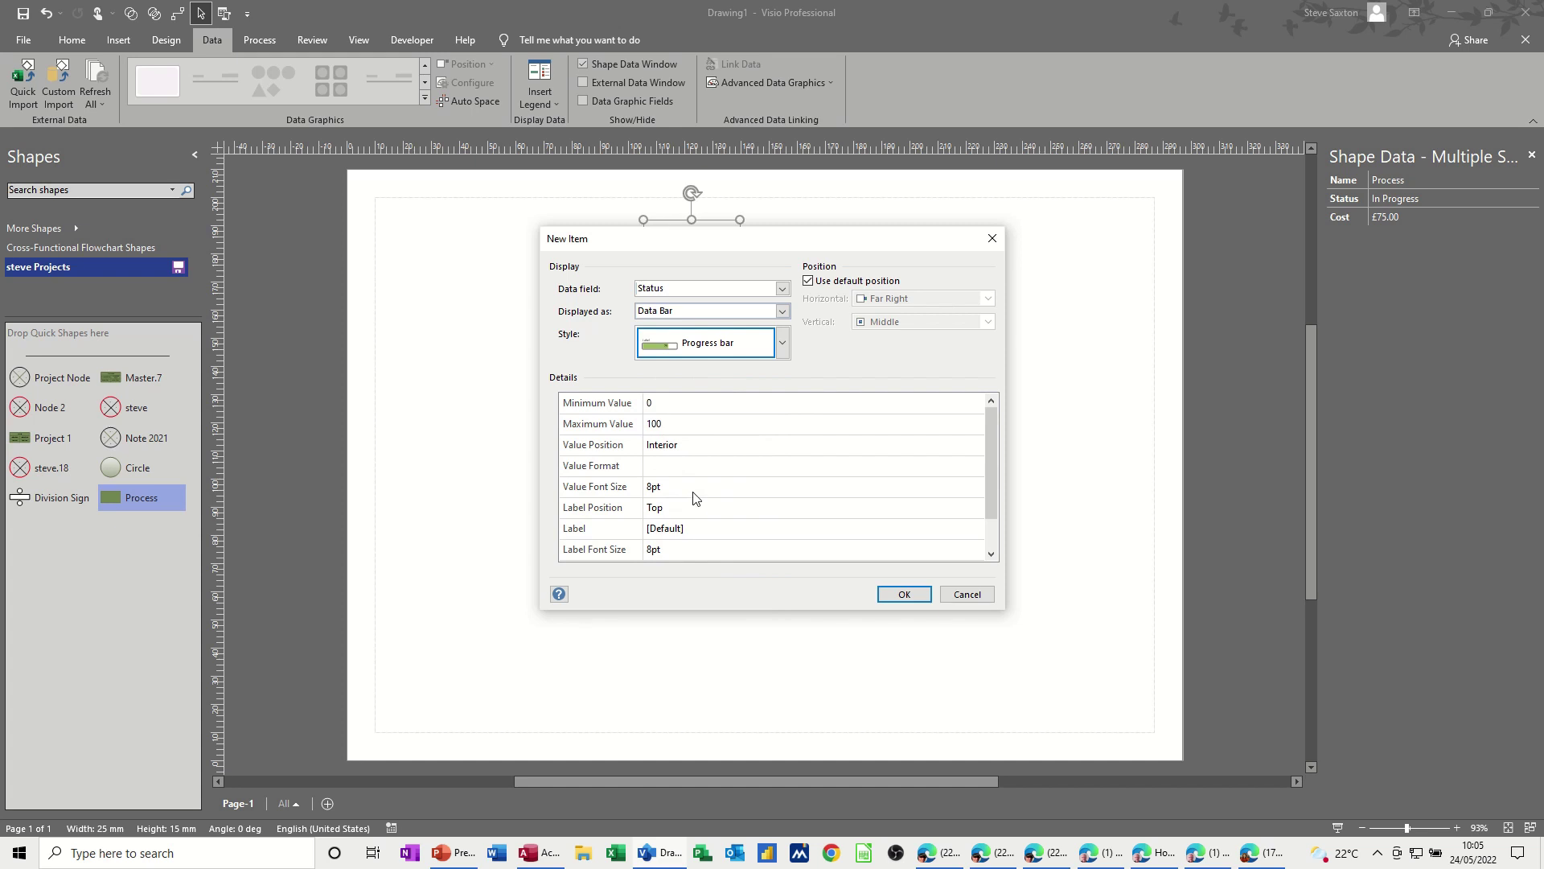
- Place the Status bar at the Bottom instead of the default position and apply the graphic
left_click(809, 281)
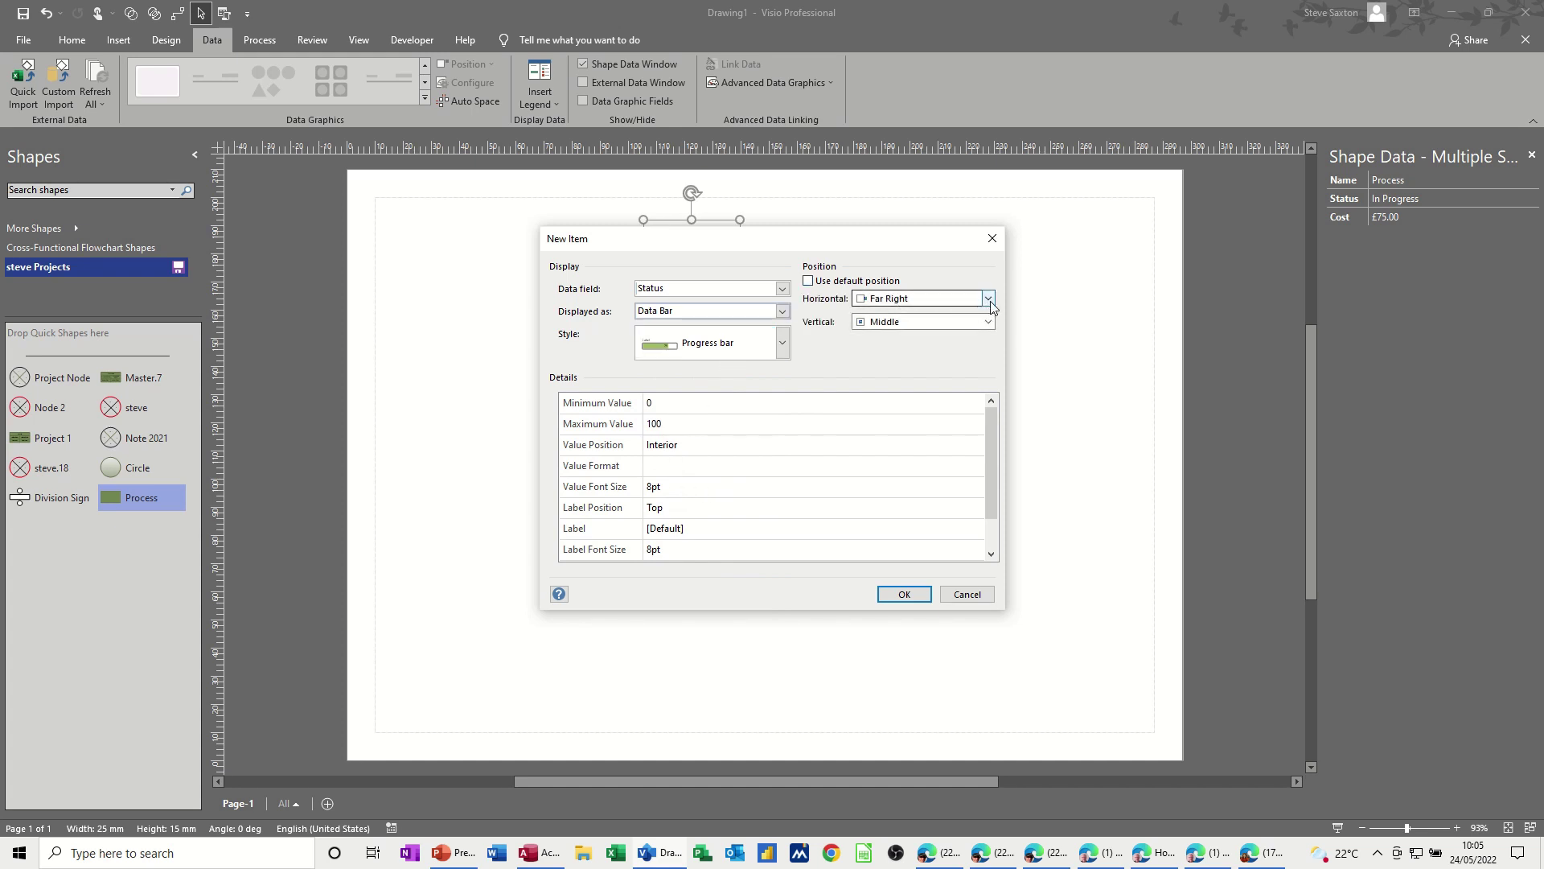
left_click(989, 323)
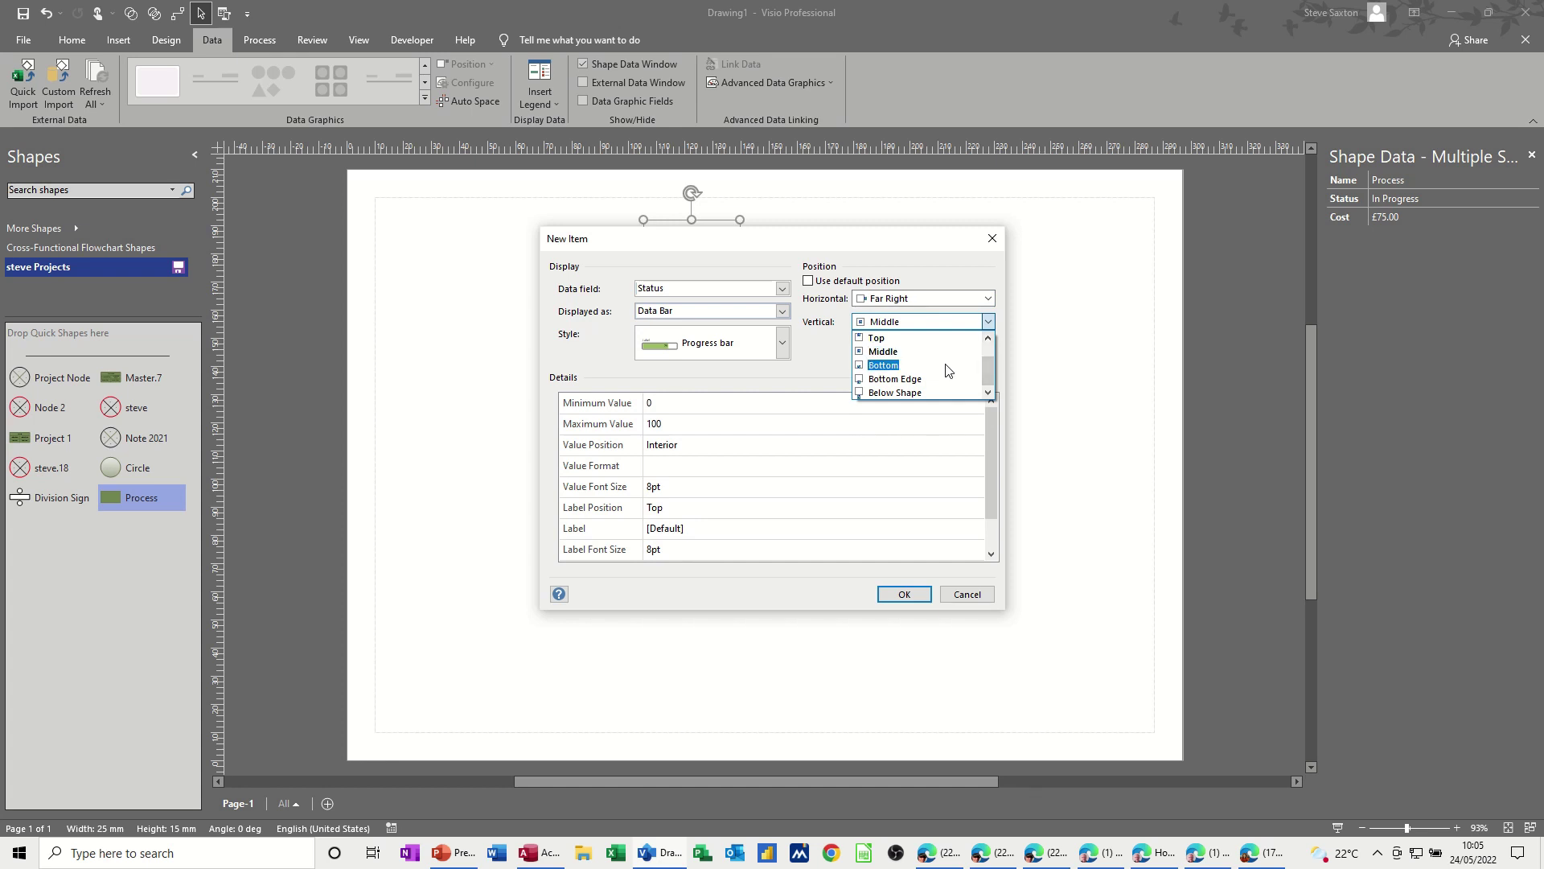
left_click(947, 366)
left_click(893, 593)
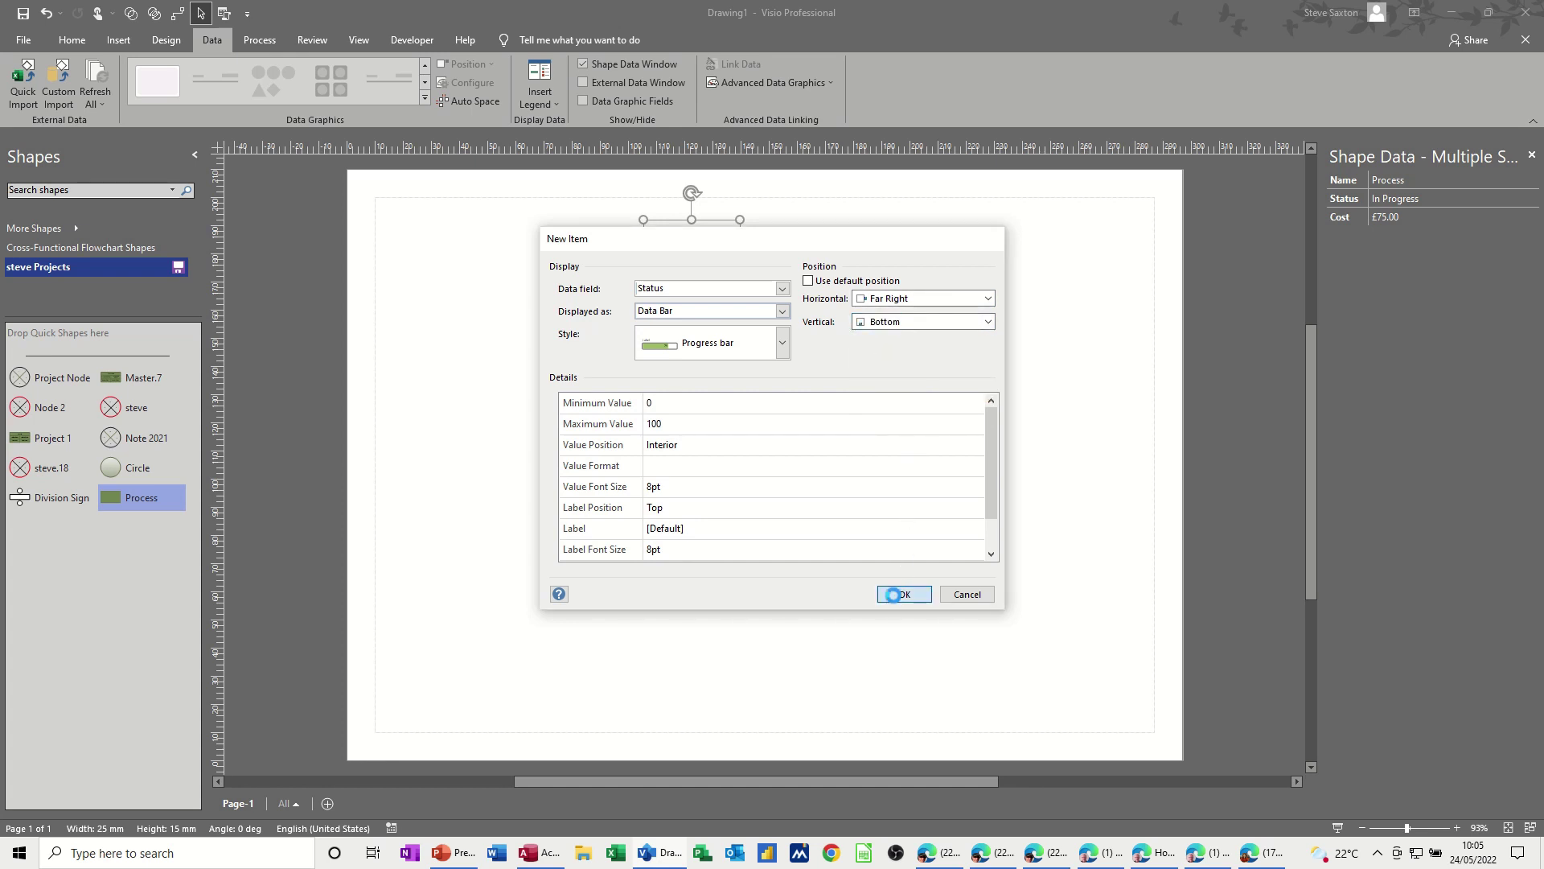
left_click(871, 569)
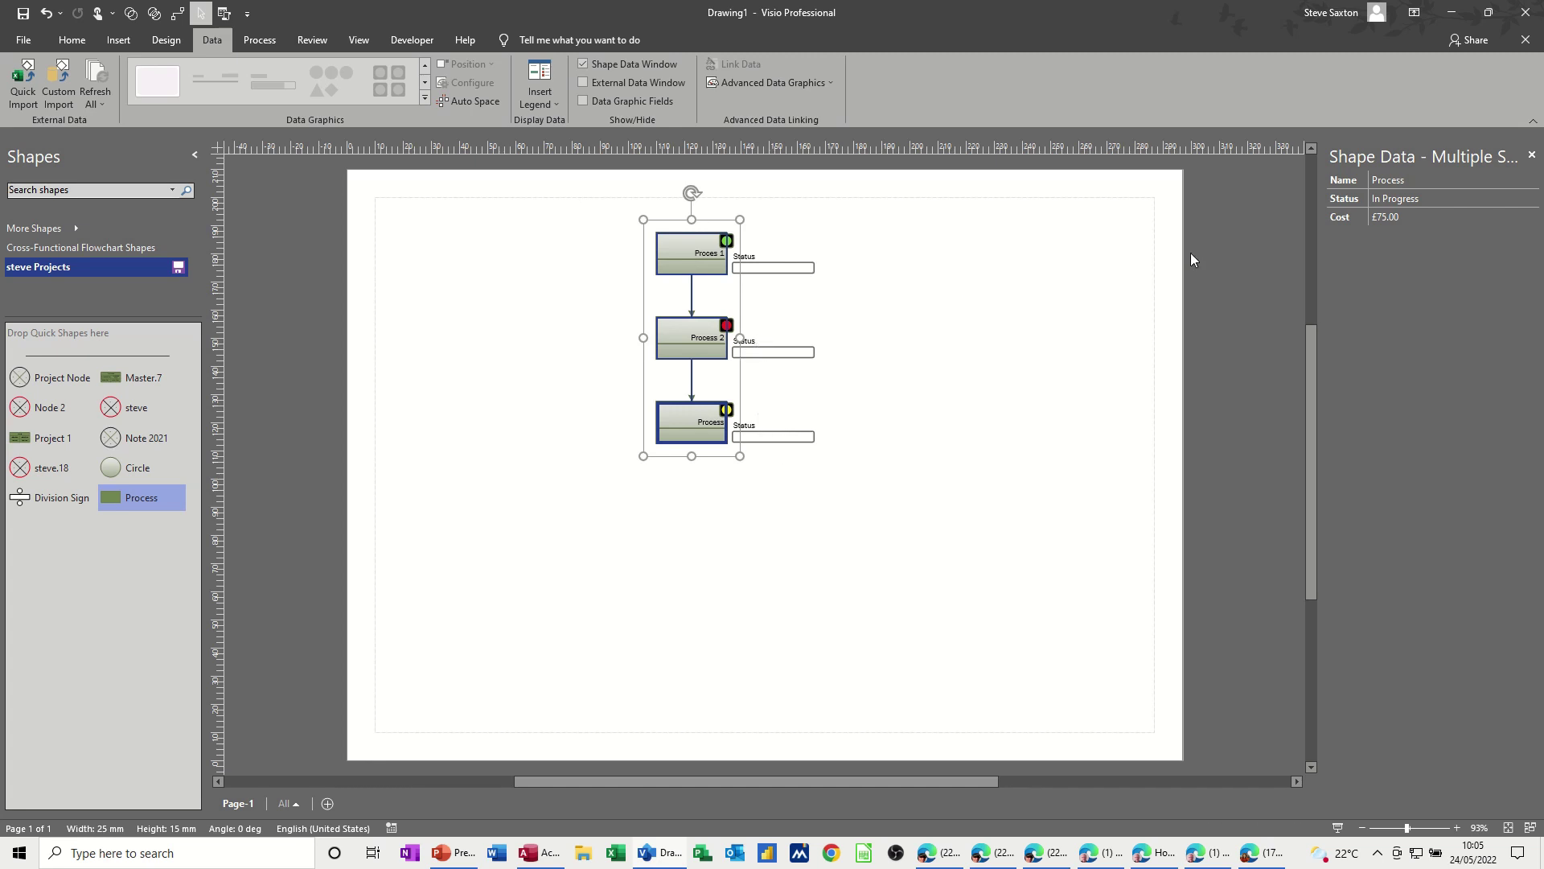
- Set the Status of all three shapes to Completed
left_click(1418, 198)
left_click(1533, 197)
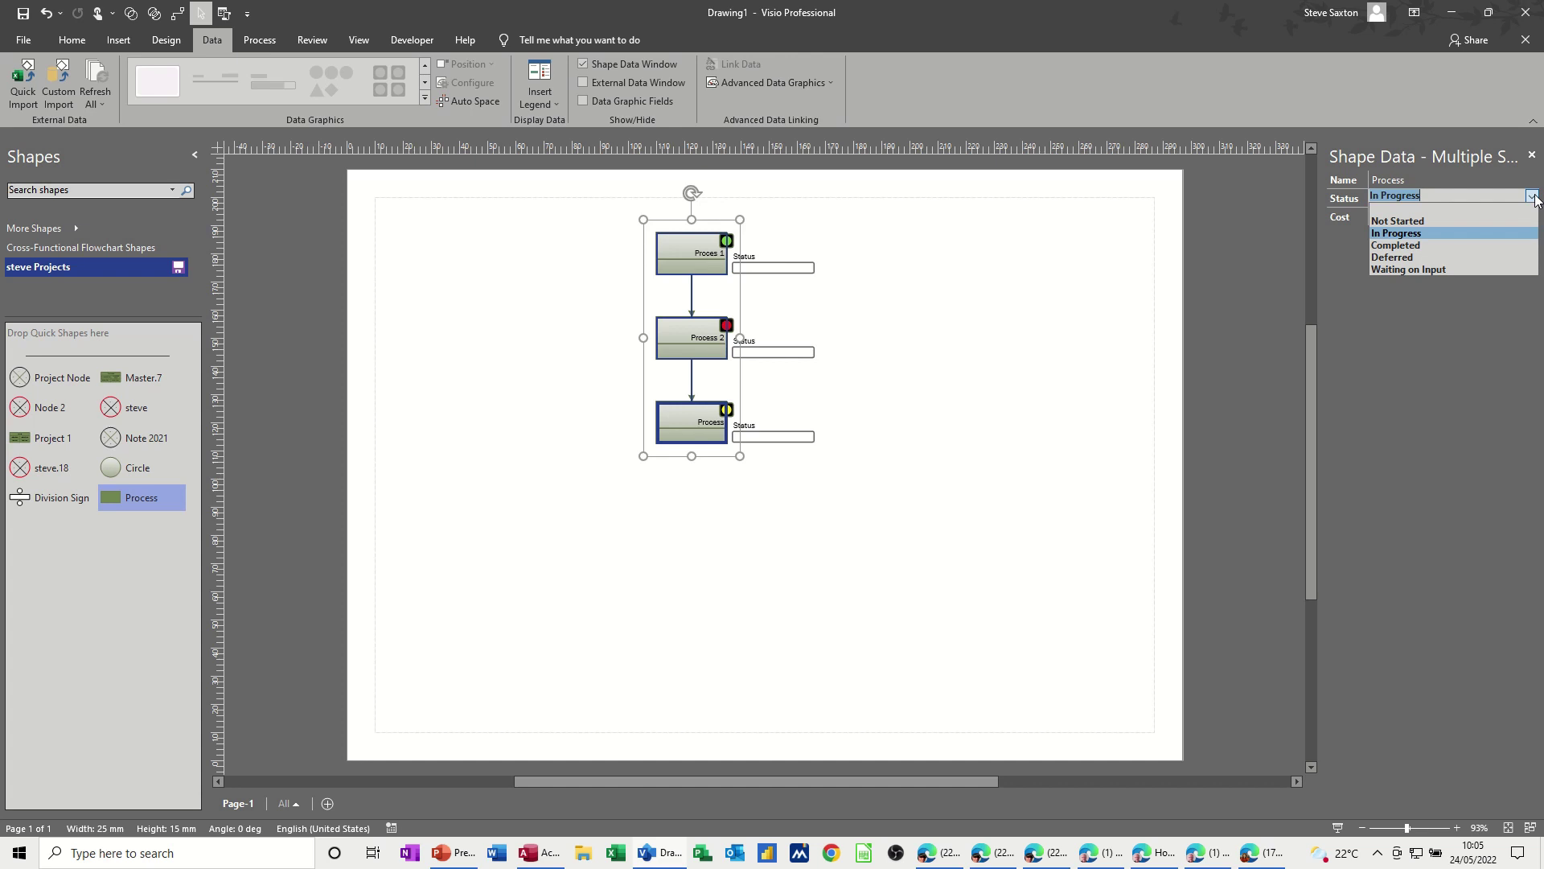
left_click(1432, 246)
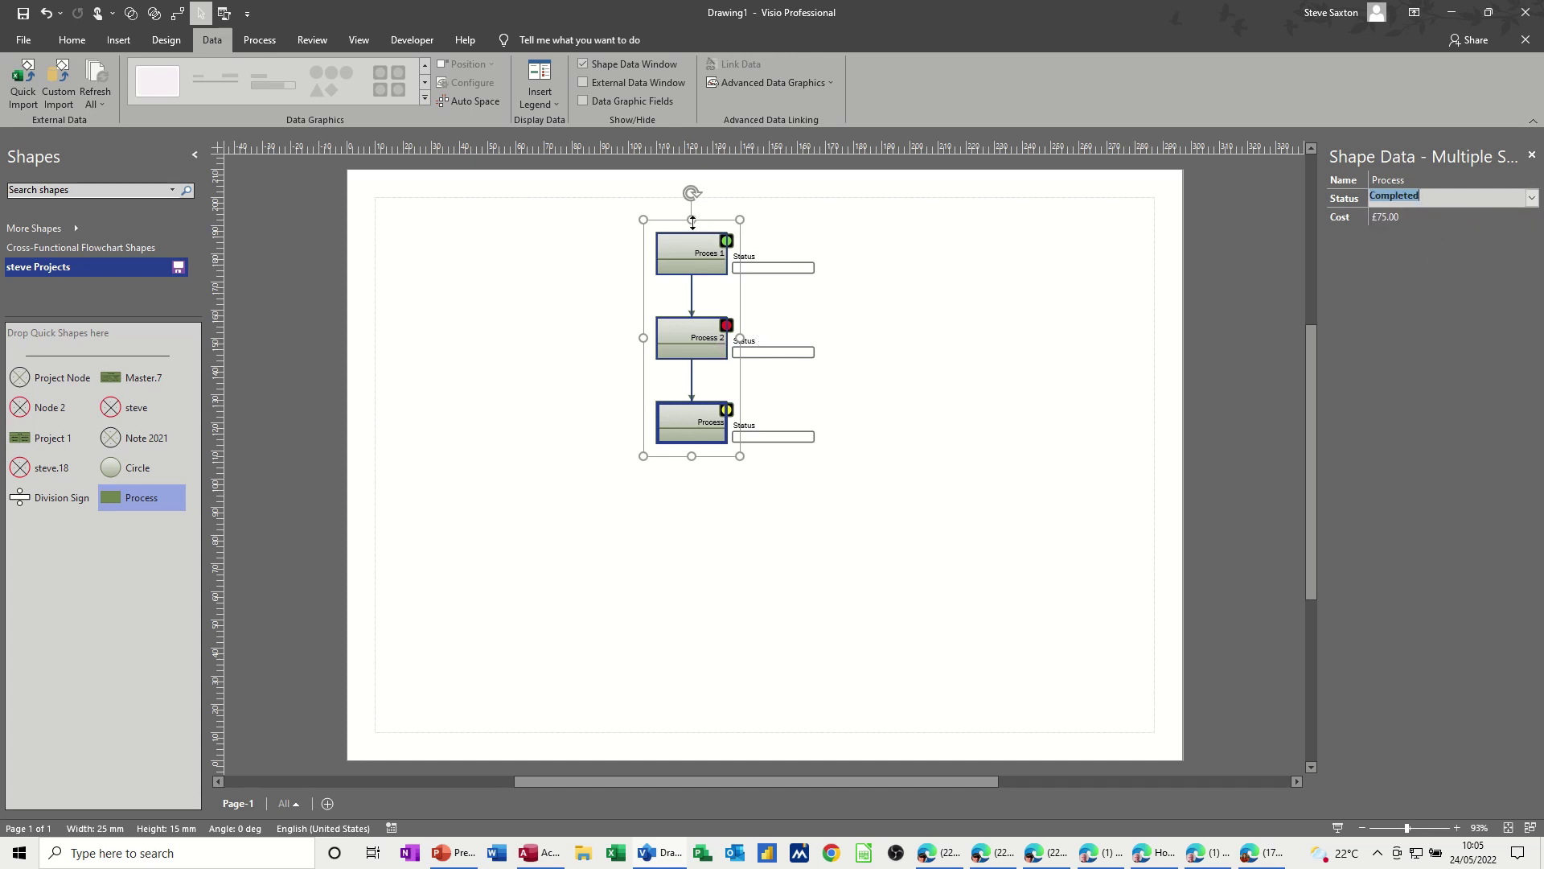
- Change the Status data graphic item to display as Text instead of a progress bar
left_click(785, 82)
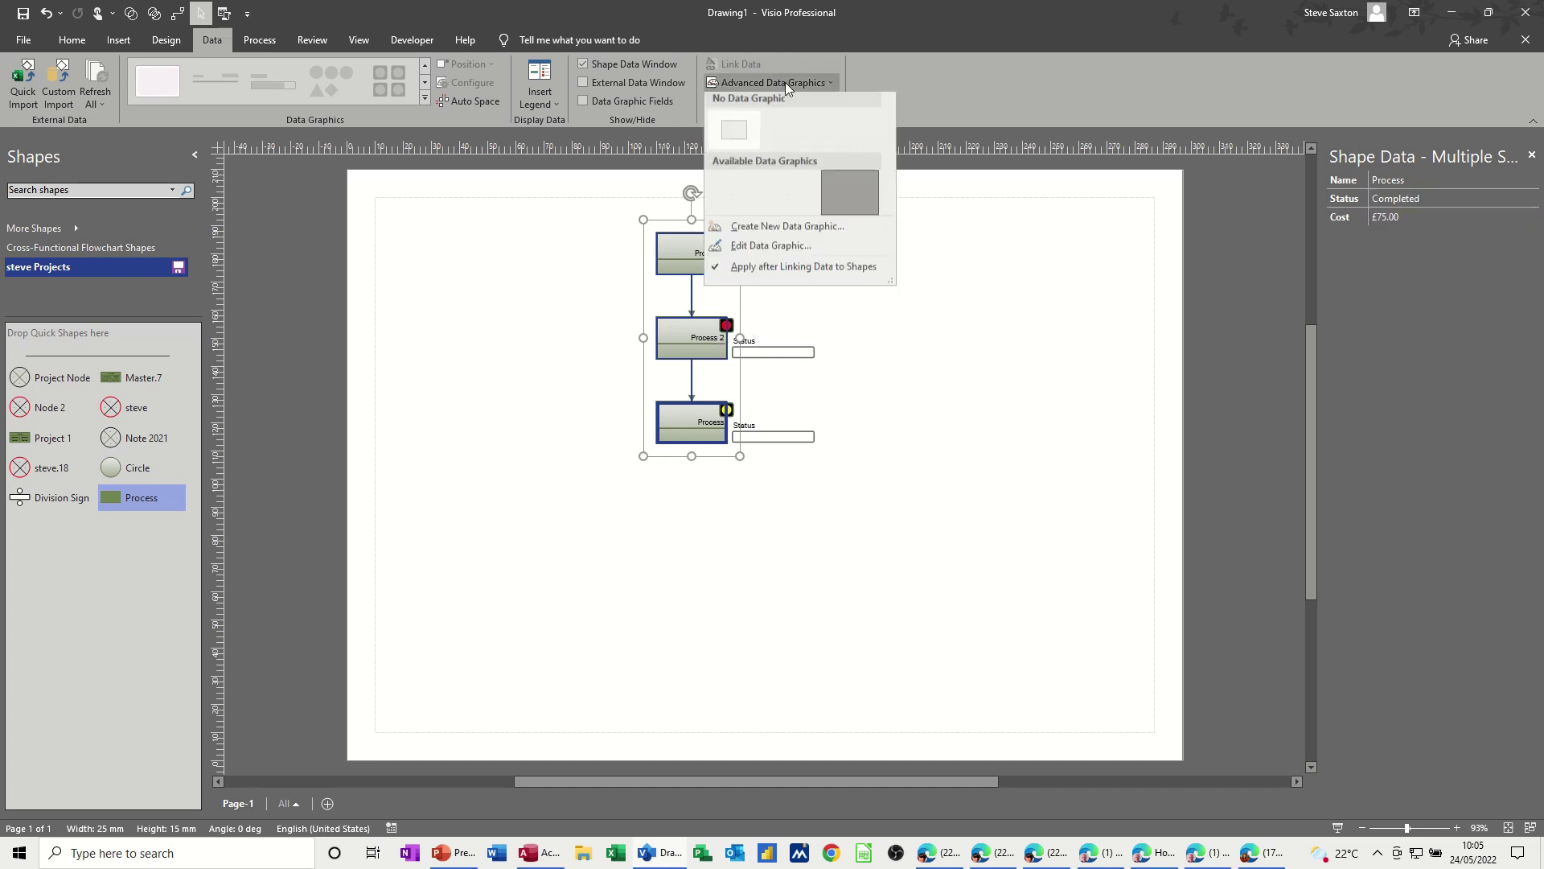
left_click(778, 255)
left_click(655, 385)
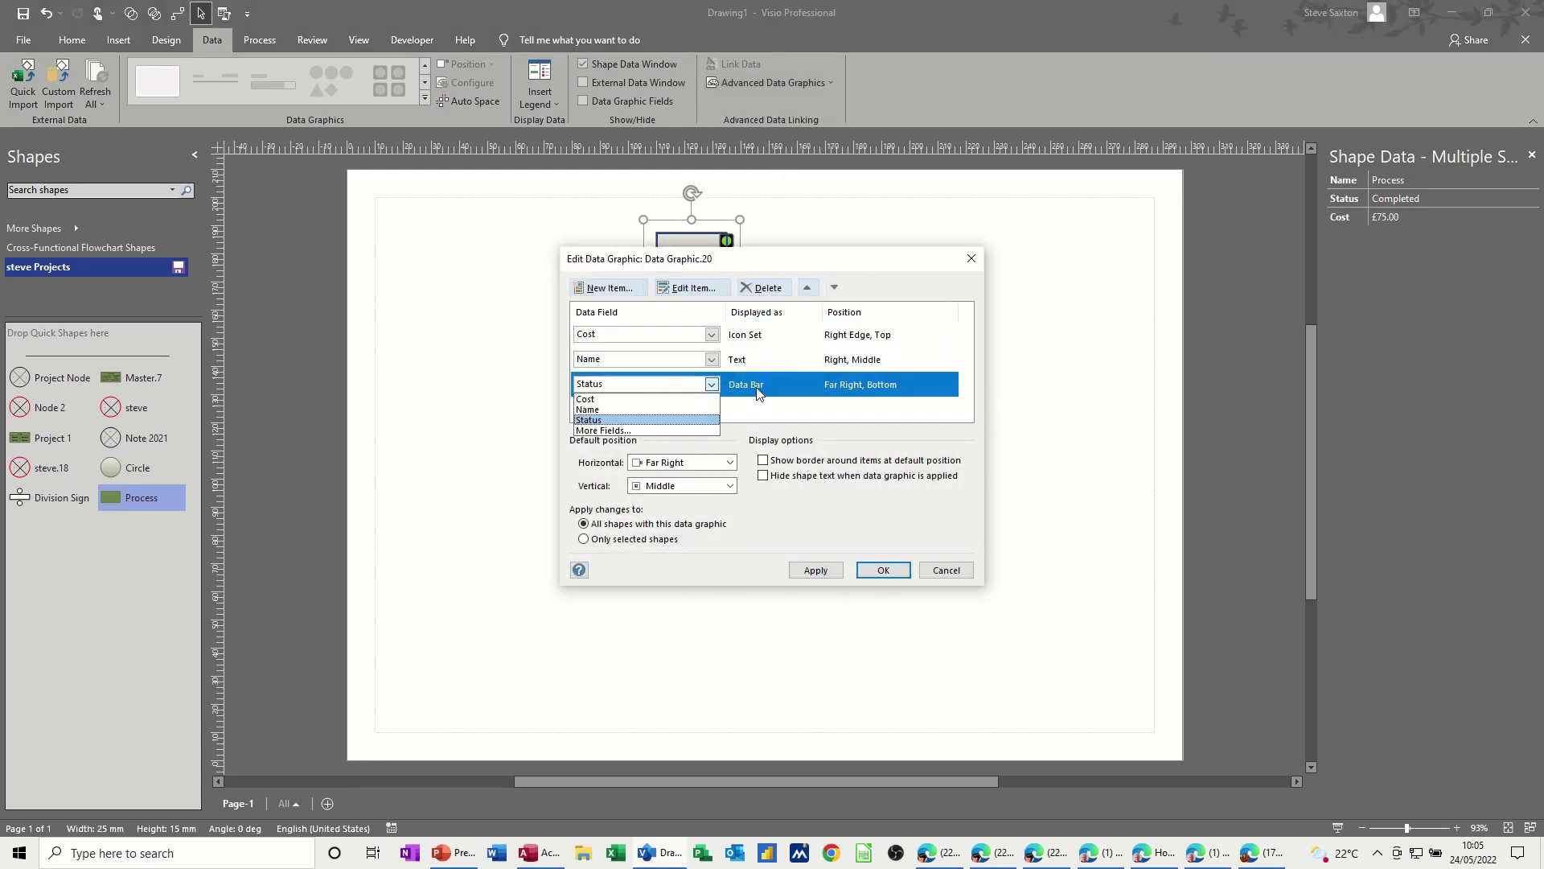
left_click(728, 394)
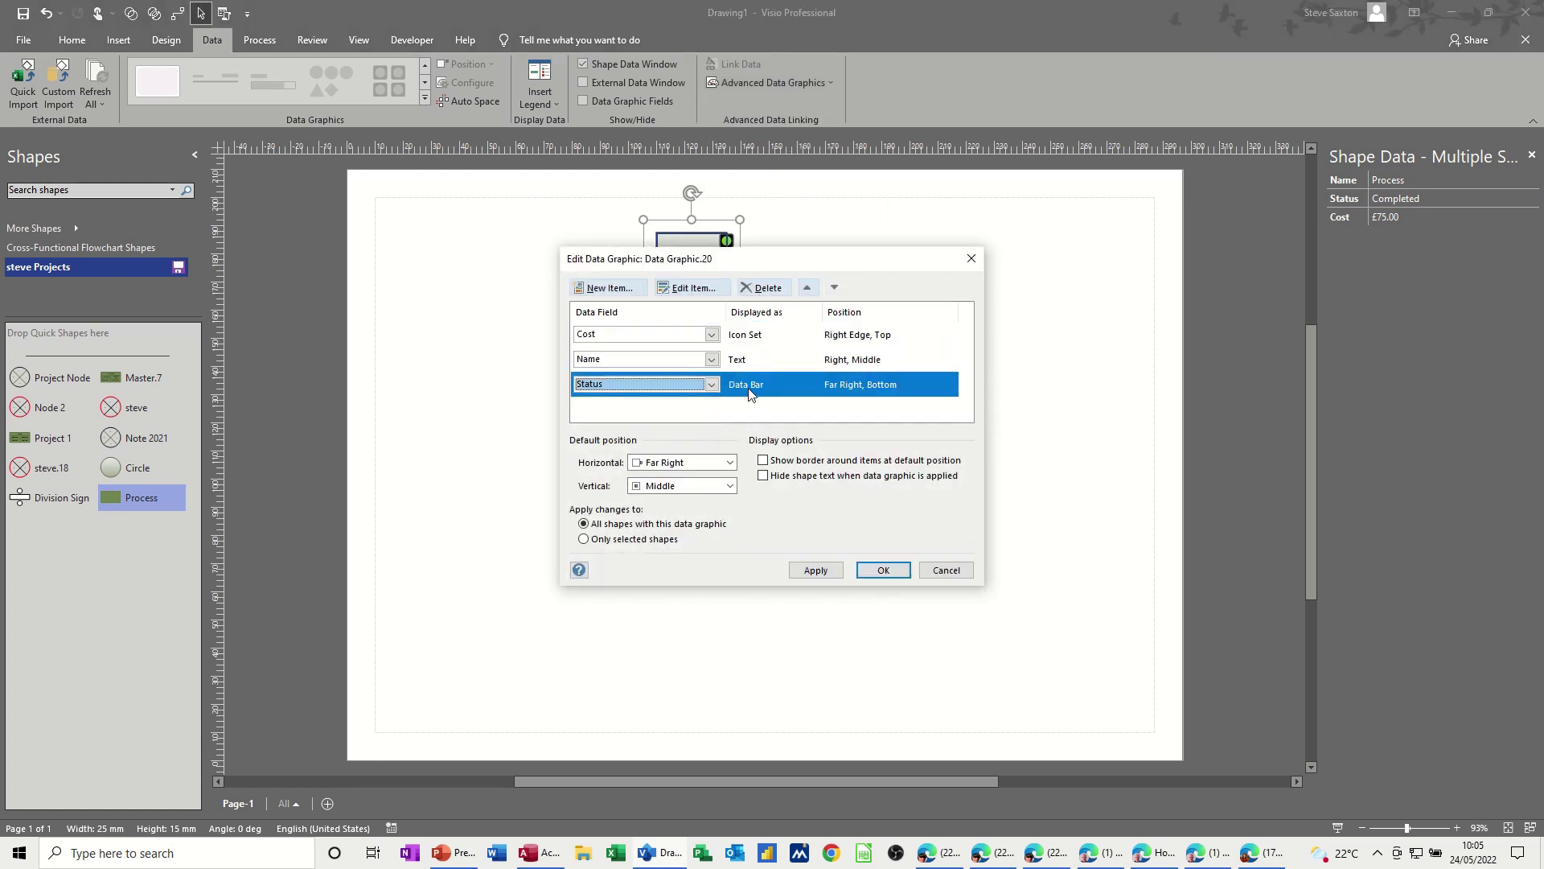
left_click(691, 289)
left_click(781, 345)
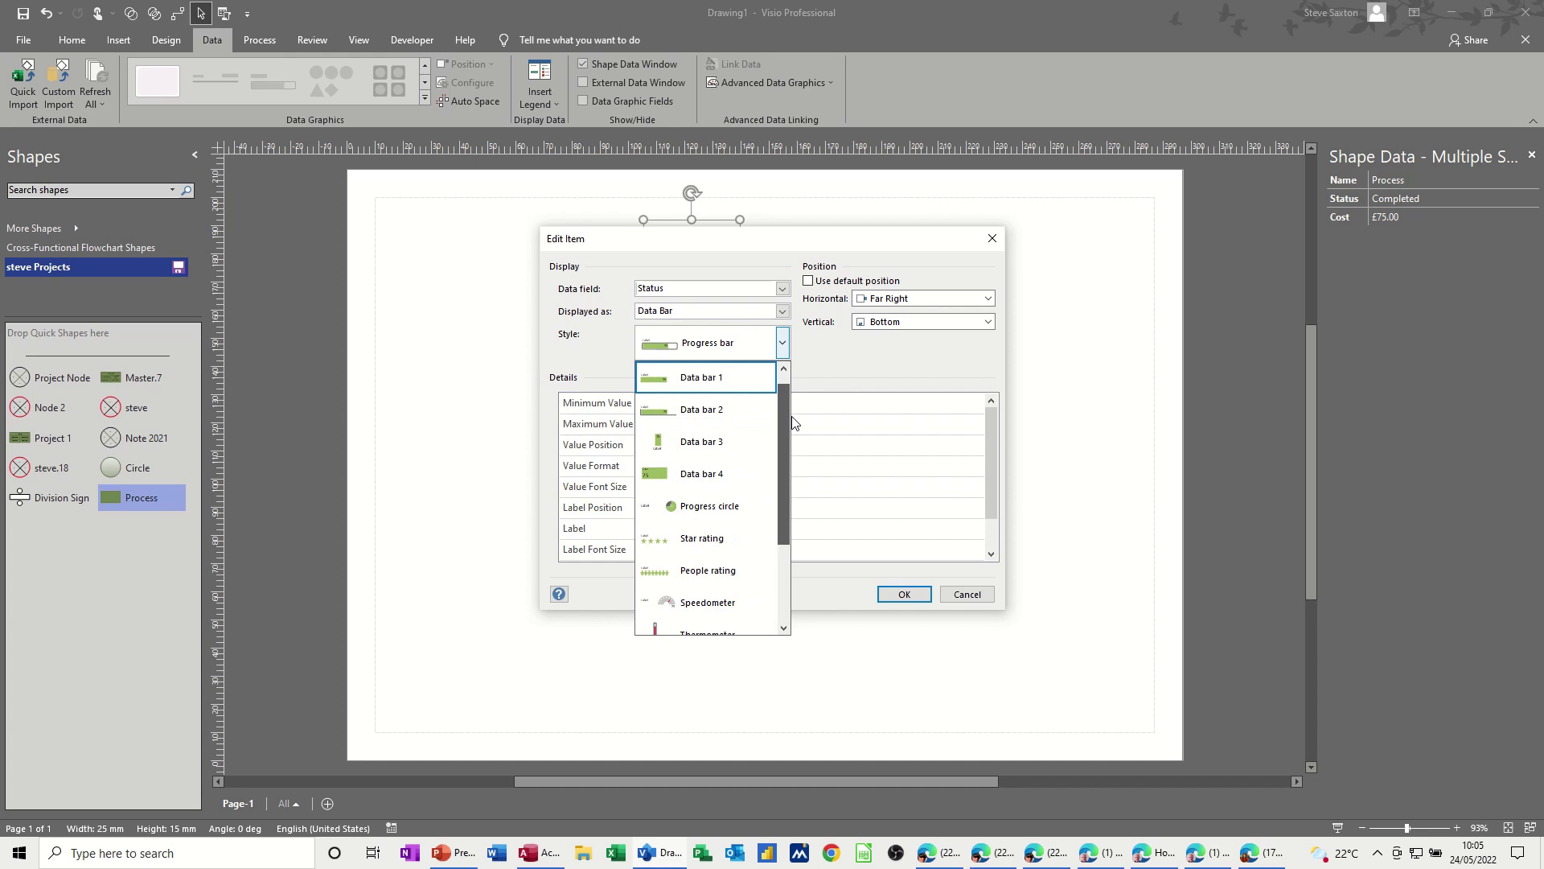
left_click(777, 338)
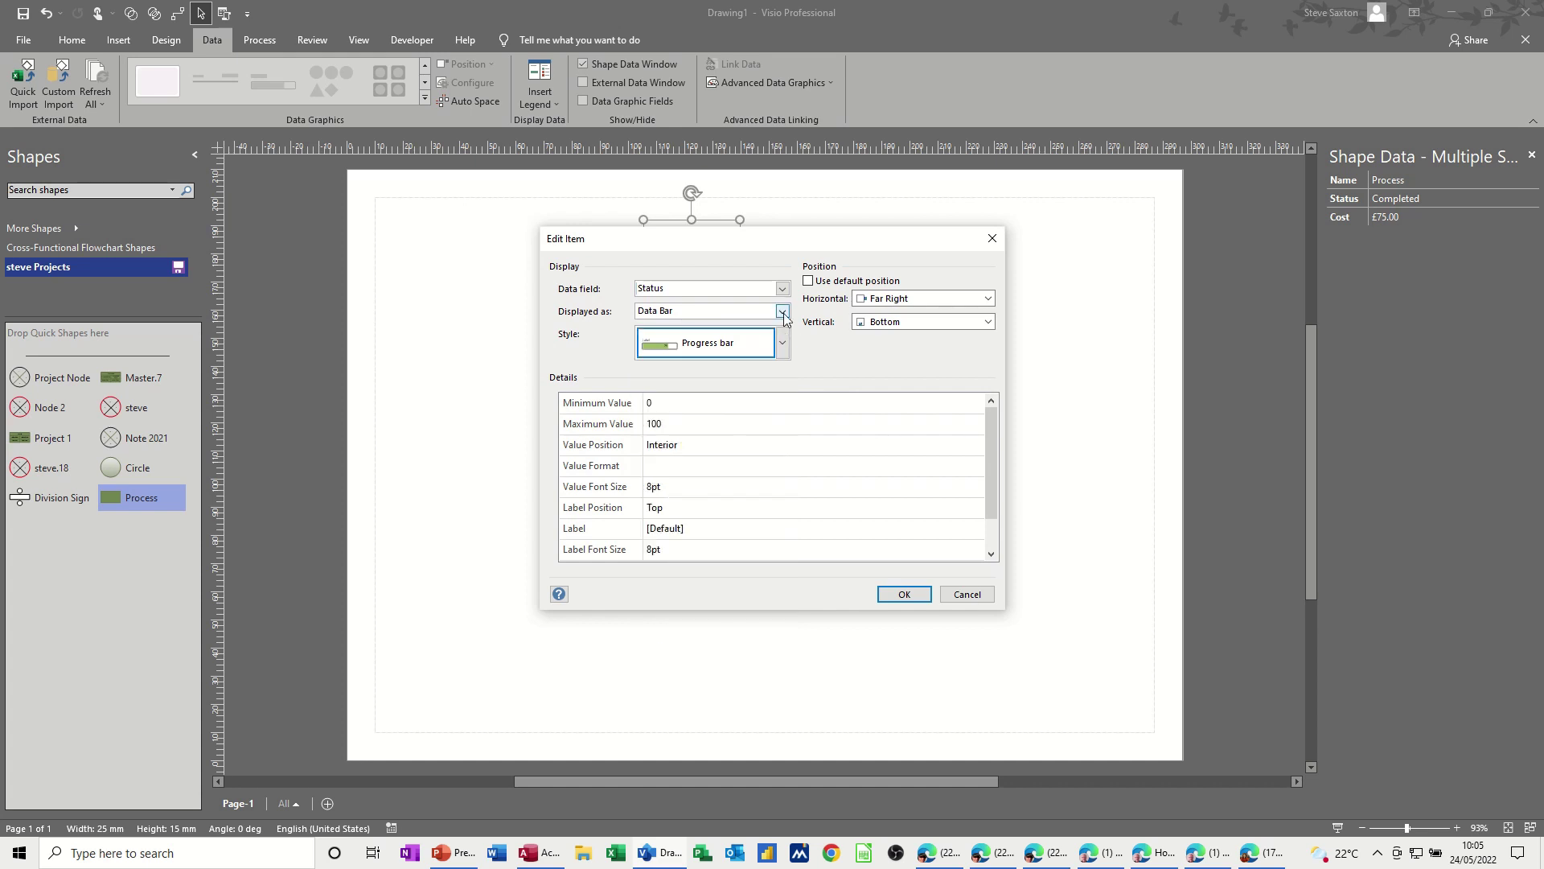
left_click(782, 311)
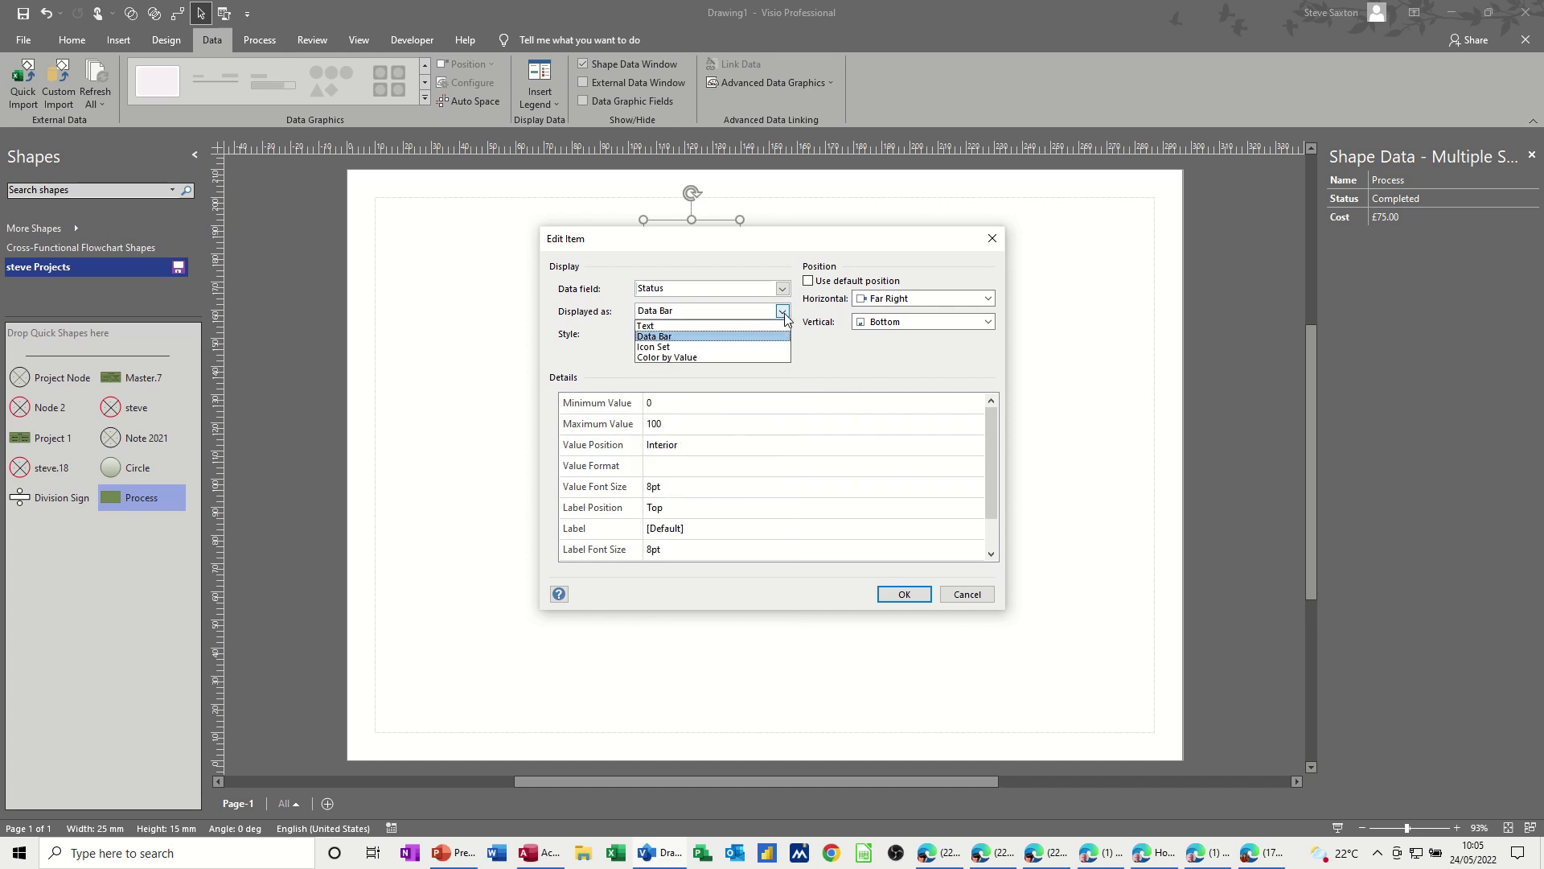
left_click(667, 327)
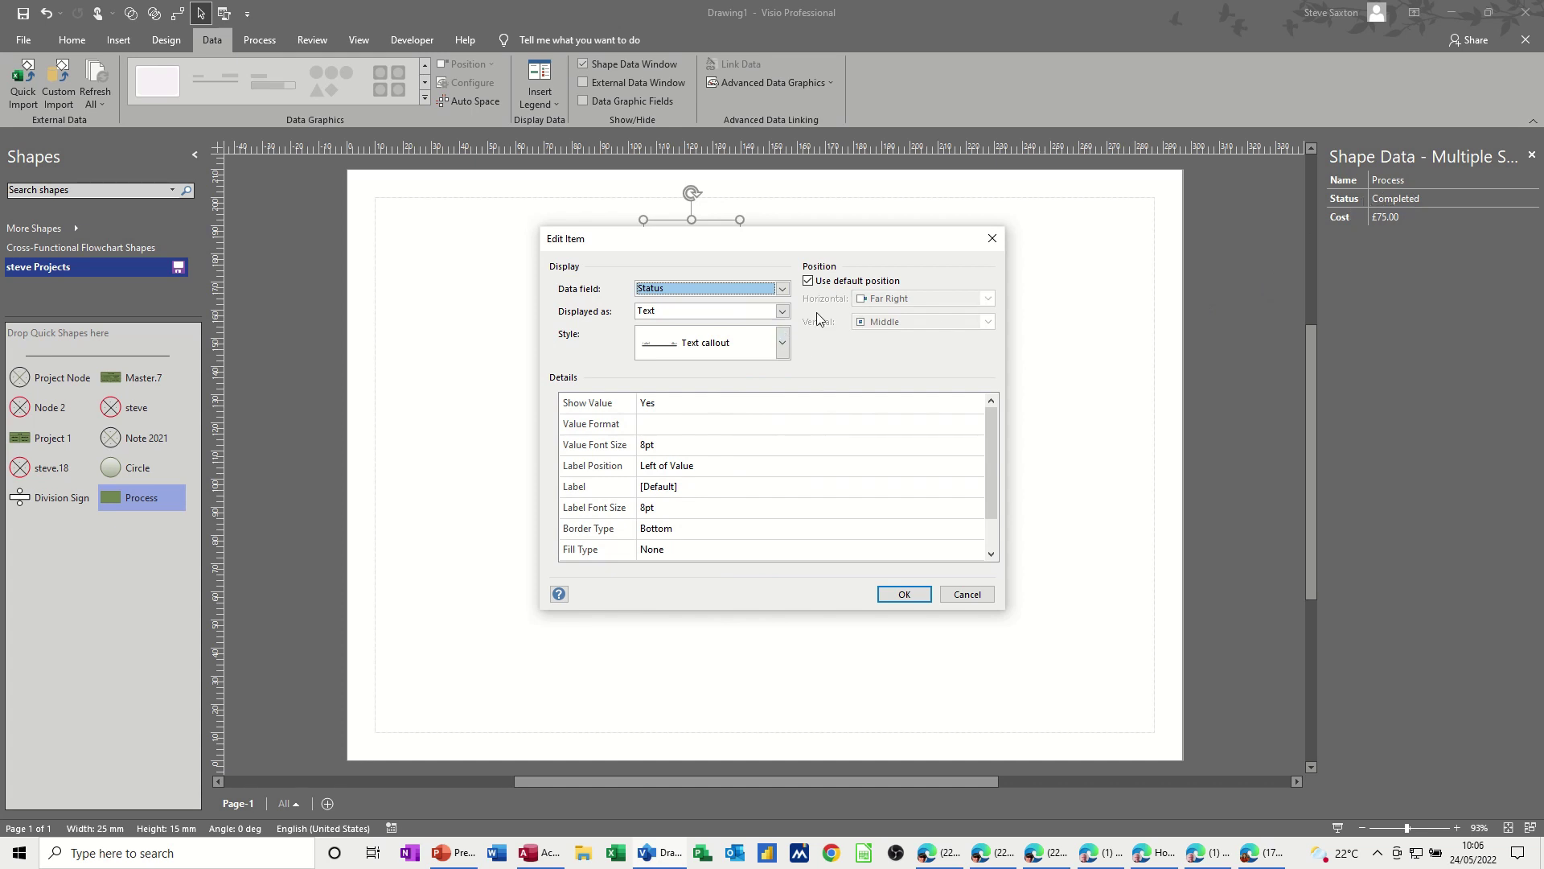
- Place the Status text at the Bottom with Label Position Not Shown, and apply the graphic
left_click(808, 281)
left_click(949, 322)
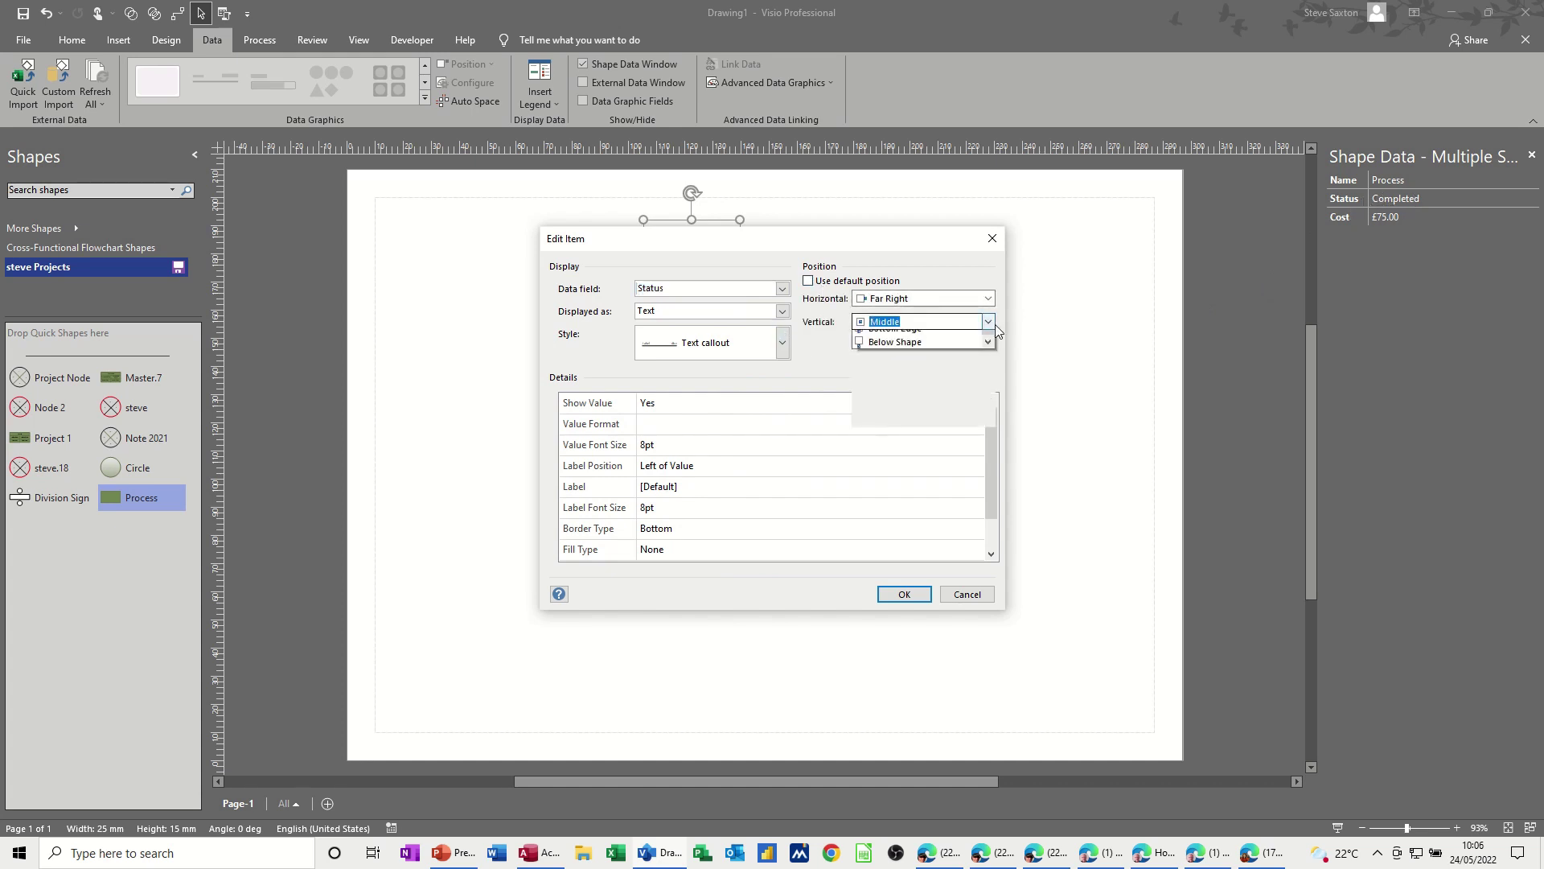
left_click(933, 365)
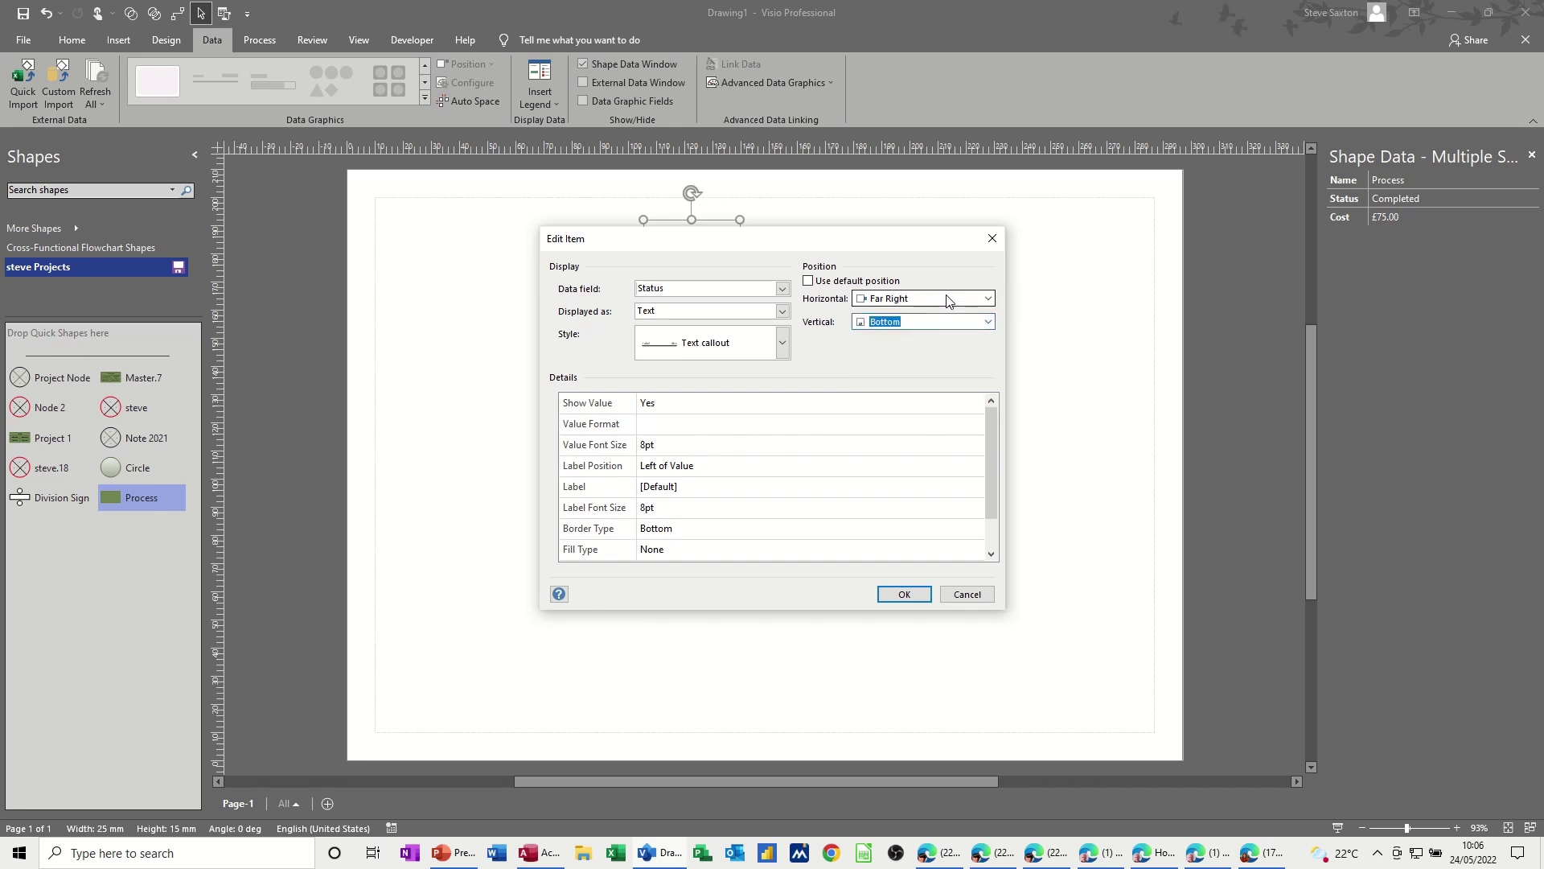
left_click(662, 471)
left_click(978, 464)
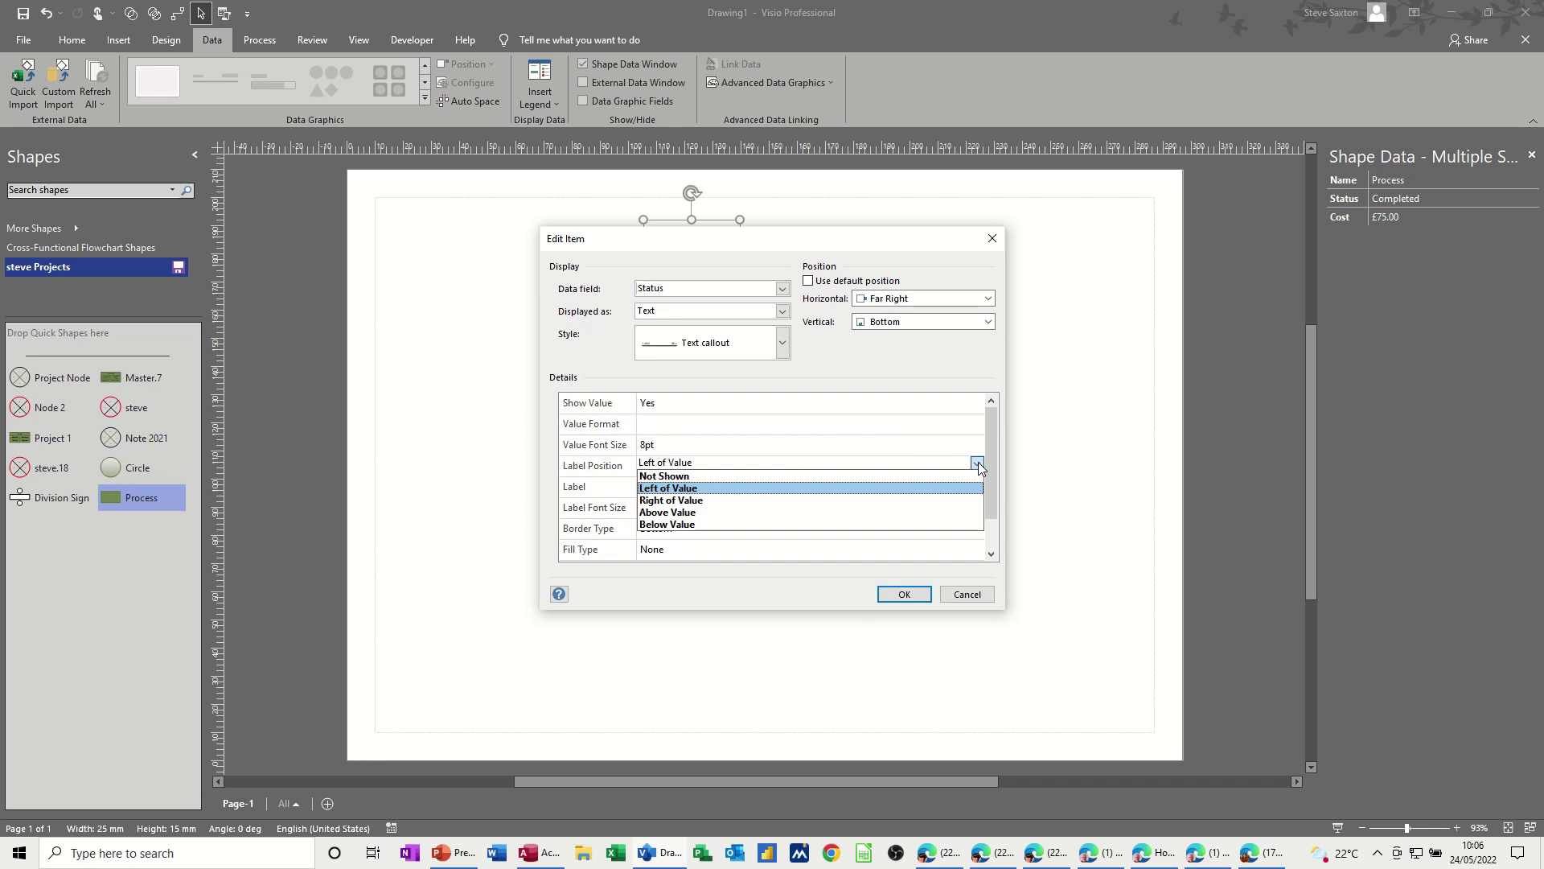
left_click(881, 476)
left_click(894, 594)
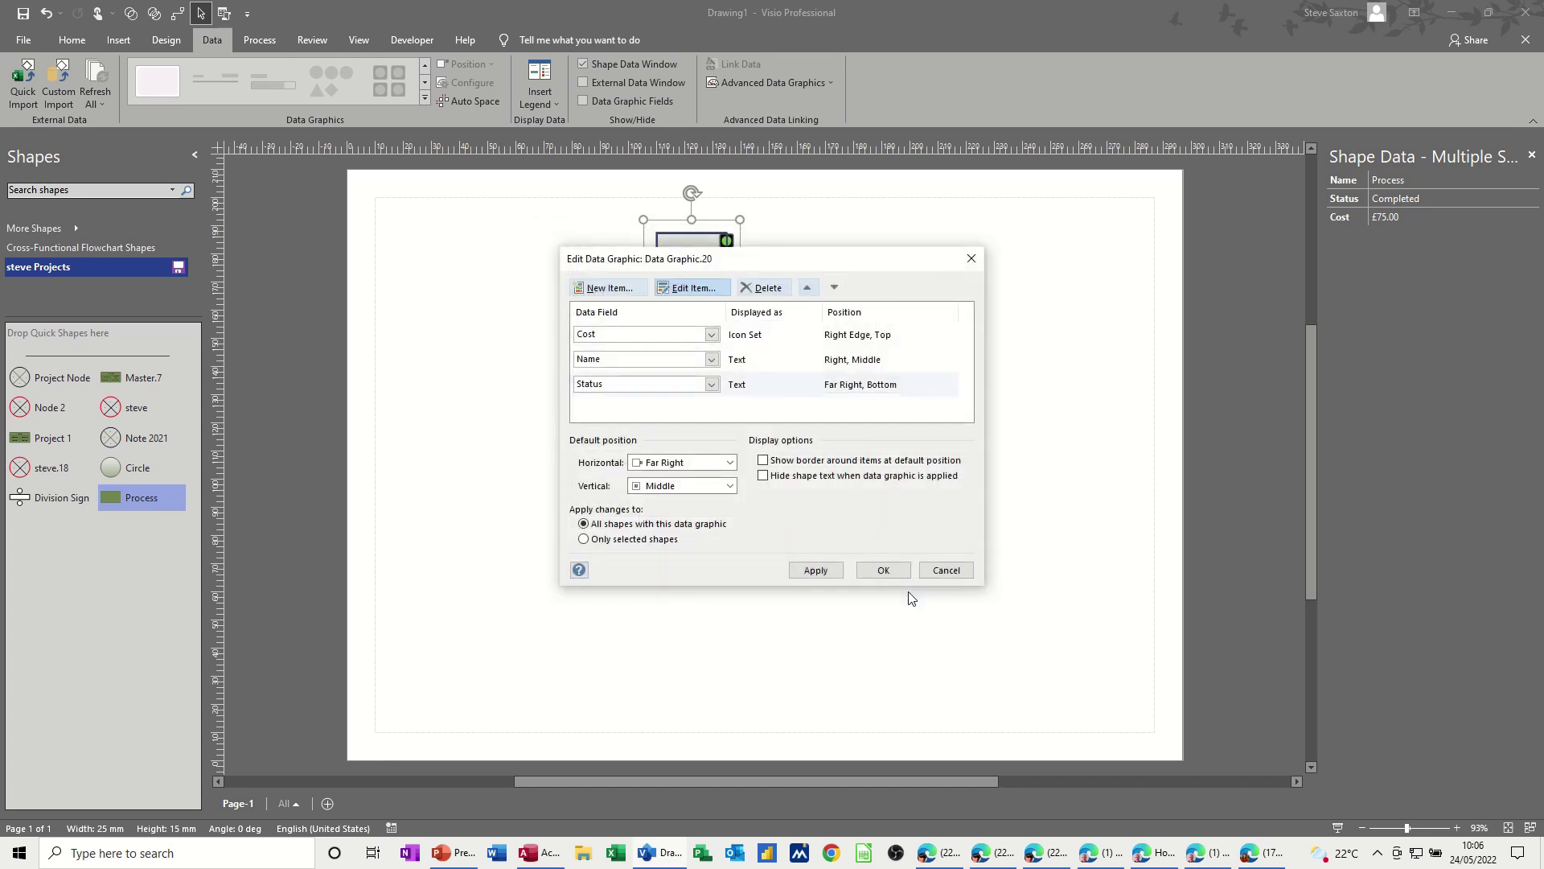
left_click(878, 576)
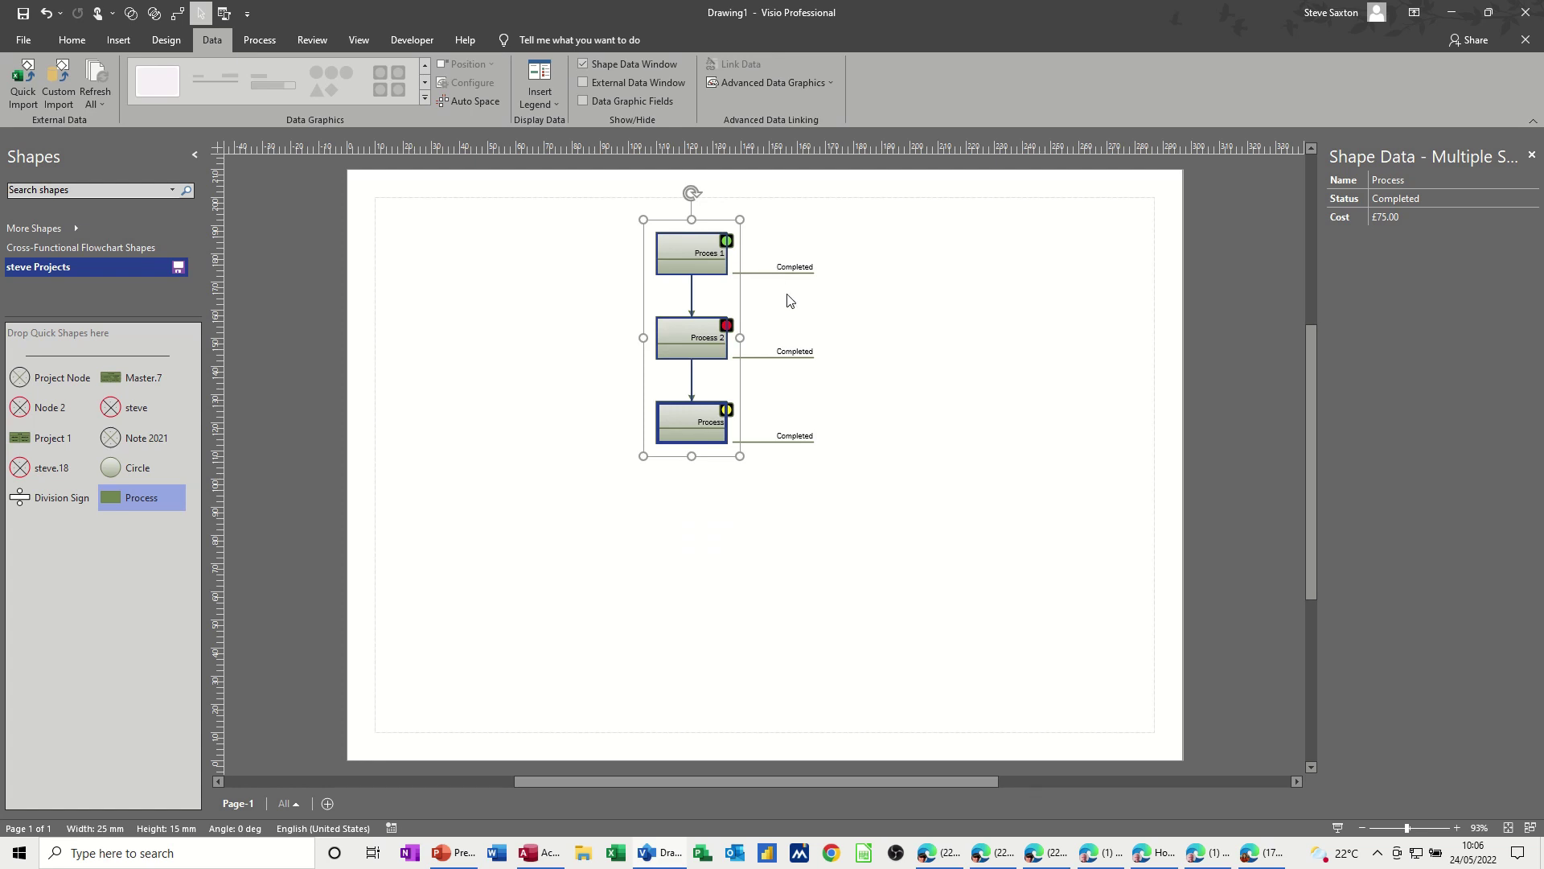
- Try setting Process 1's Status to In Progress, then undo it back to Completed
left_click(801, 457)
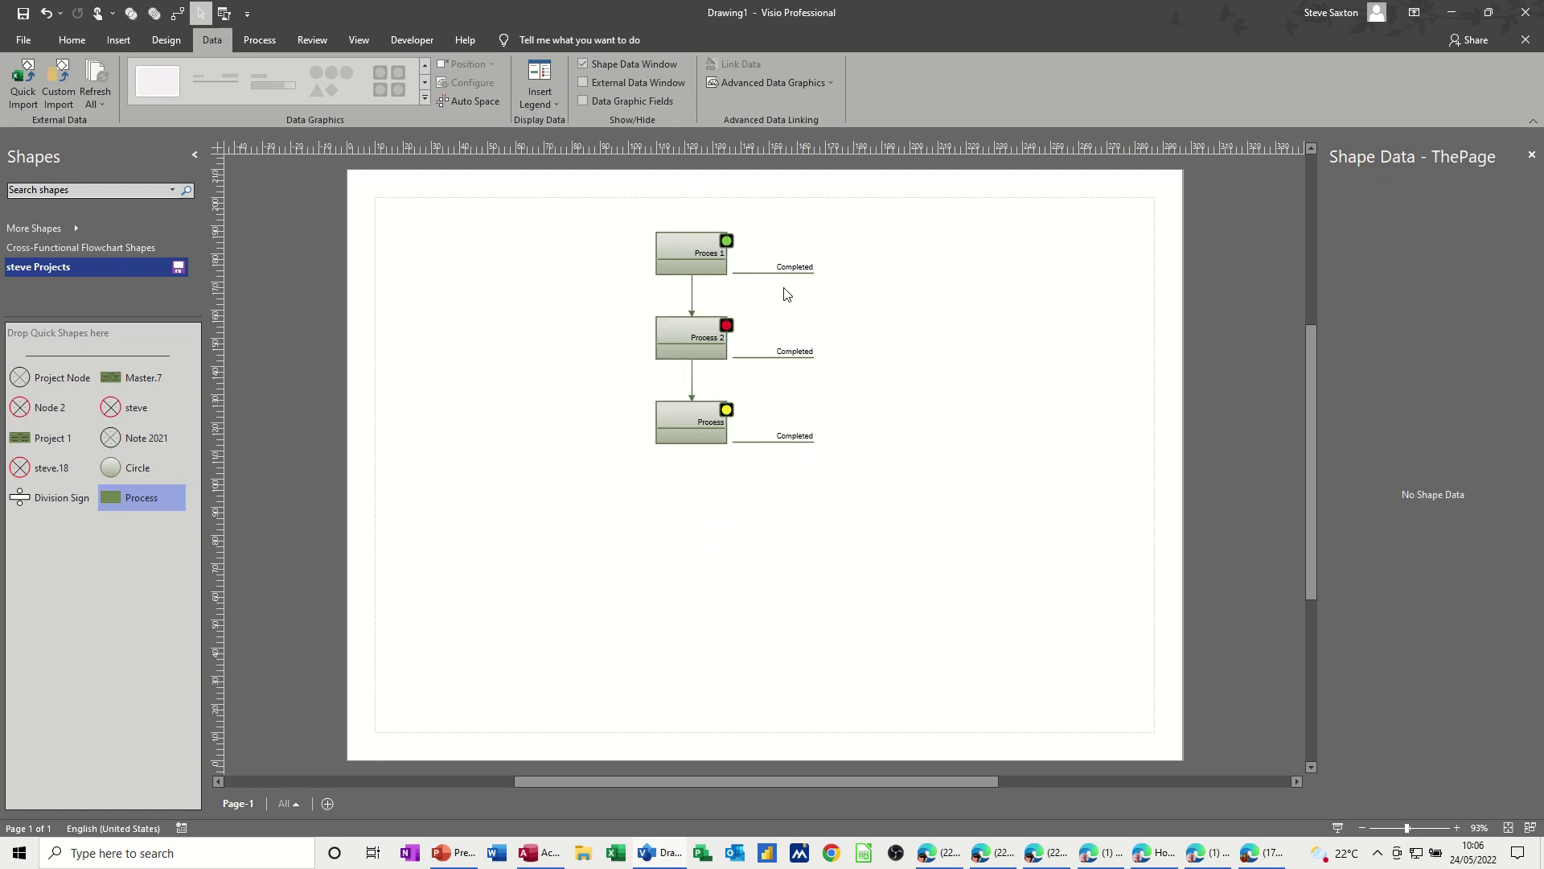
left_click(785, 271)
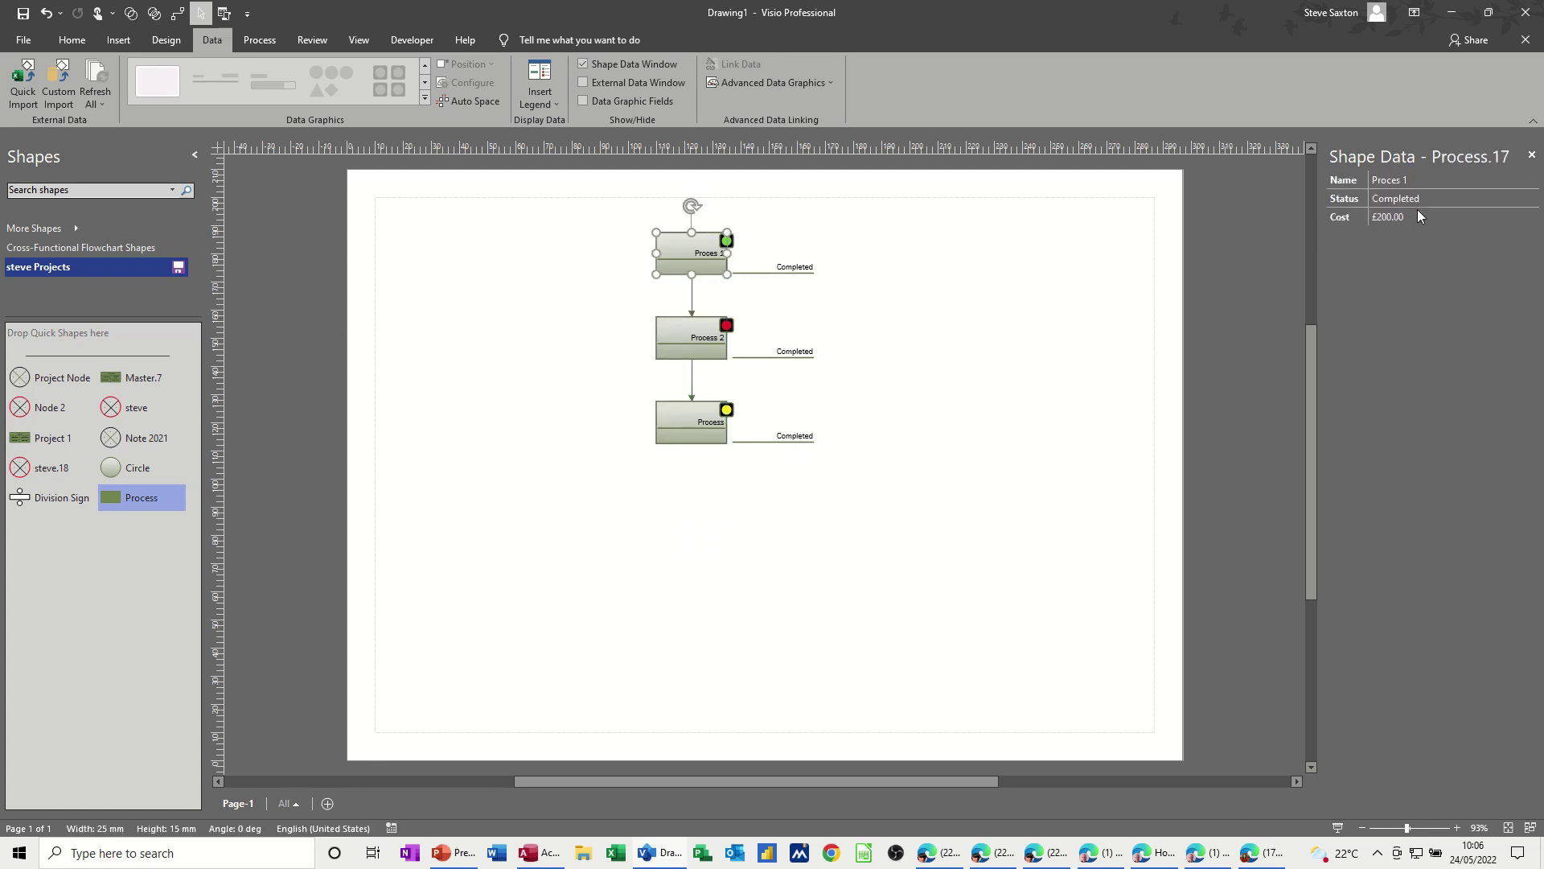
left_click(1432, 198)
left_click(1531, 197)
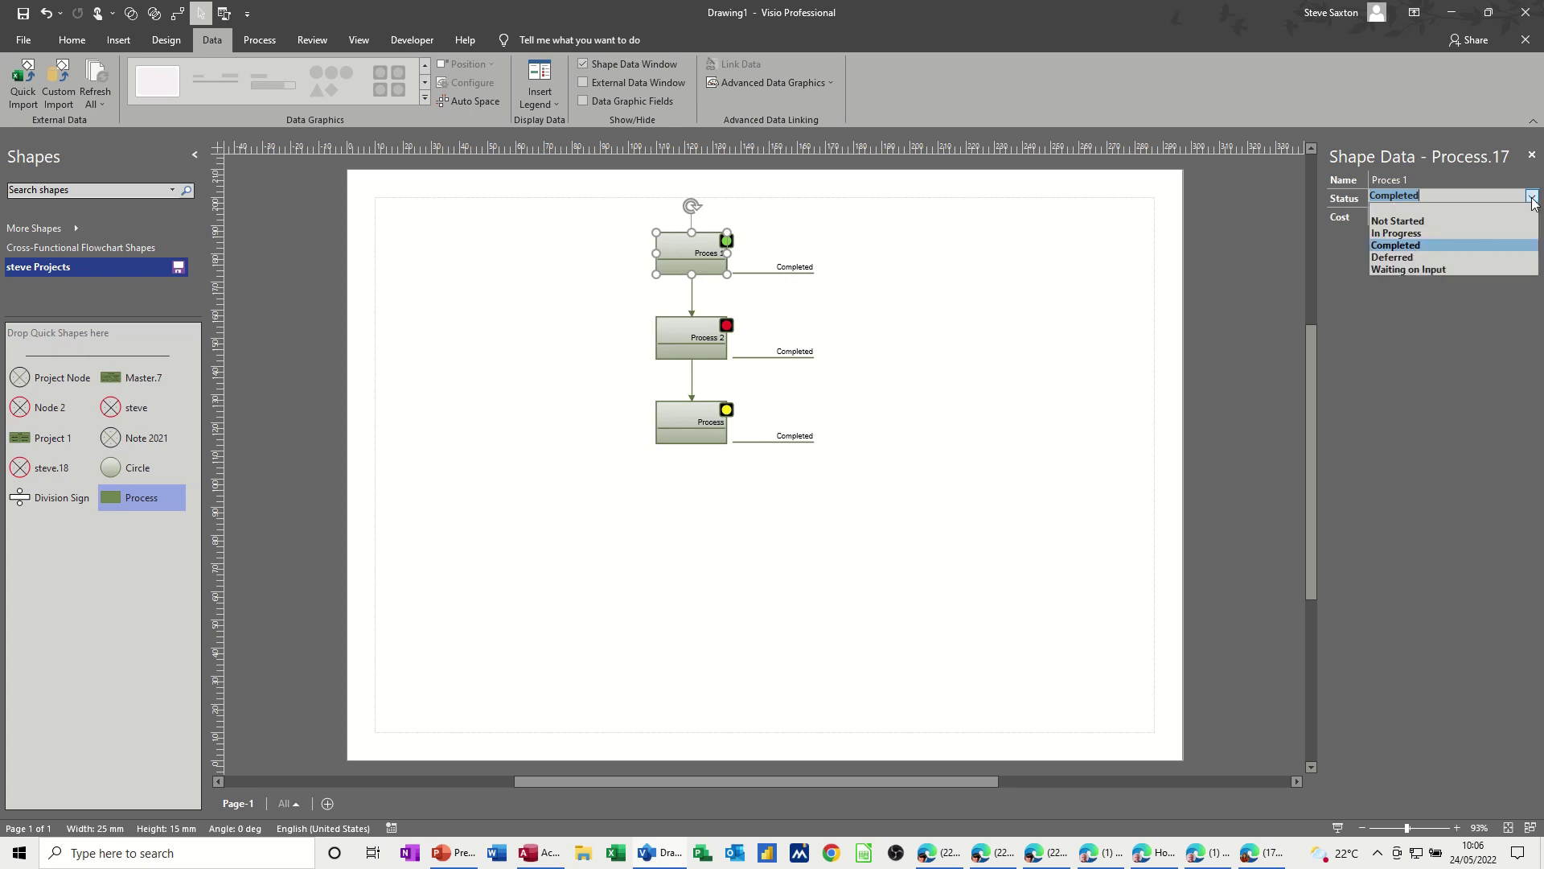
left_click(1455, 233)
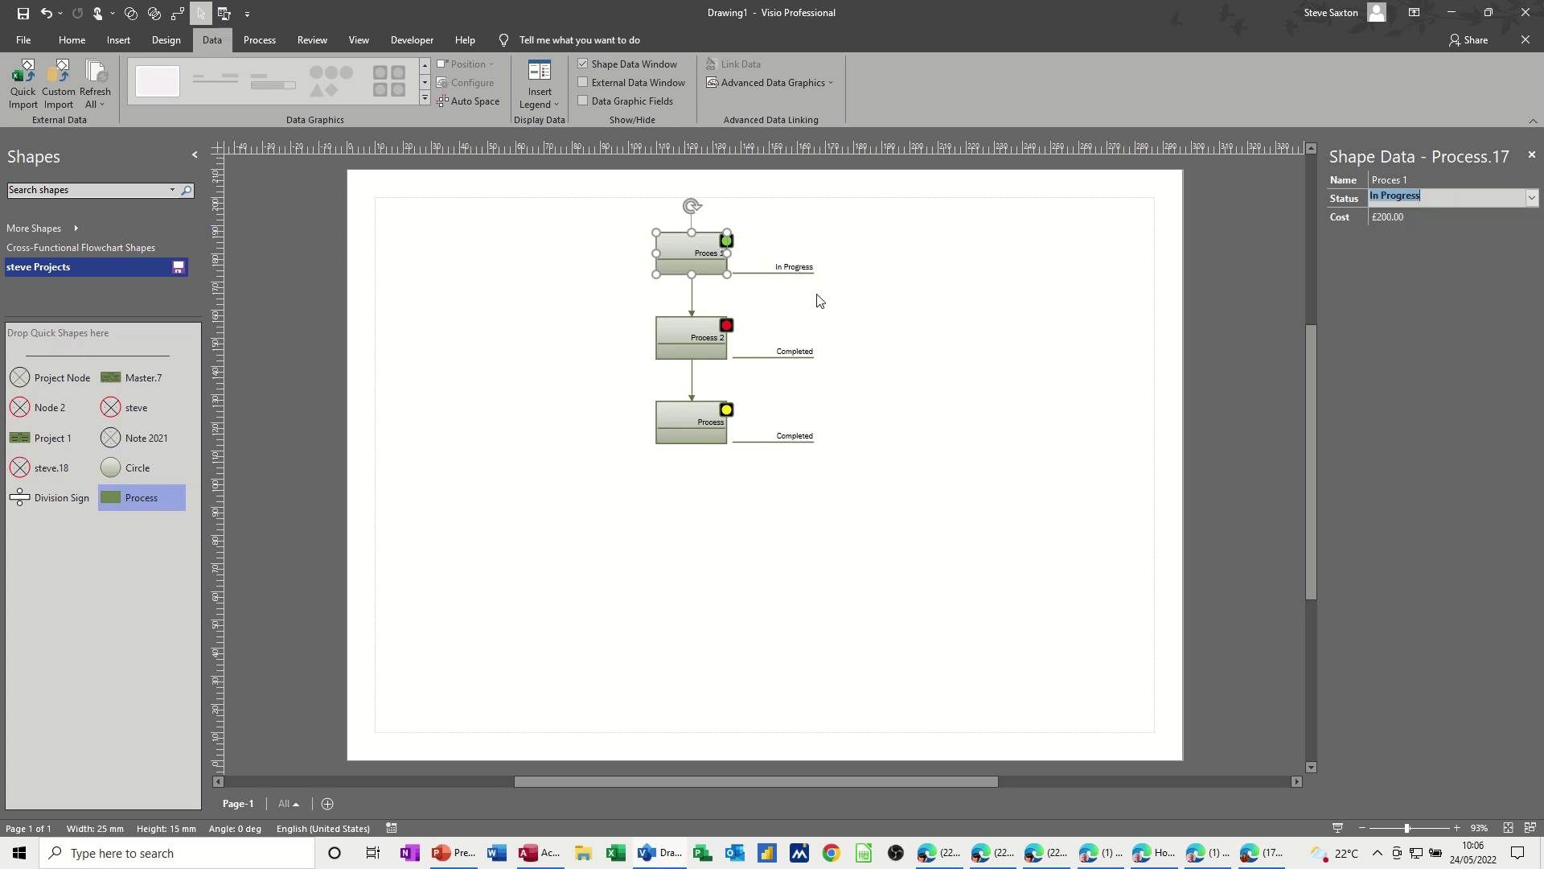
key("ctrl+z")
- Left-align the Completed callout text for Process 1, 2 and 3
left_click(771, 269)
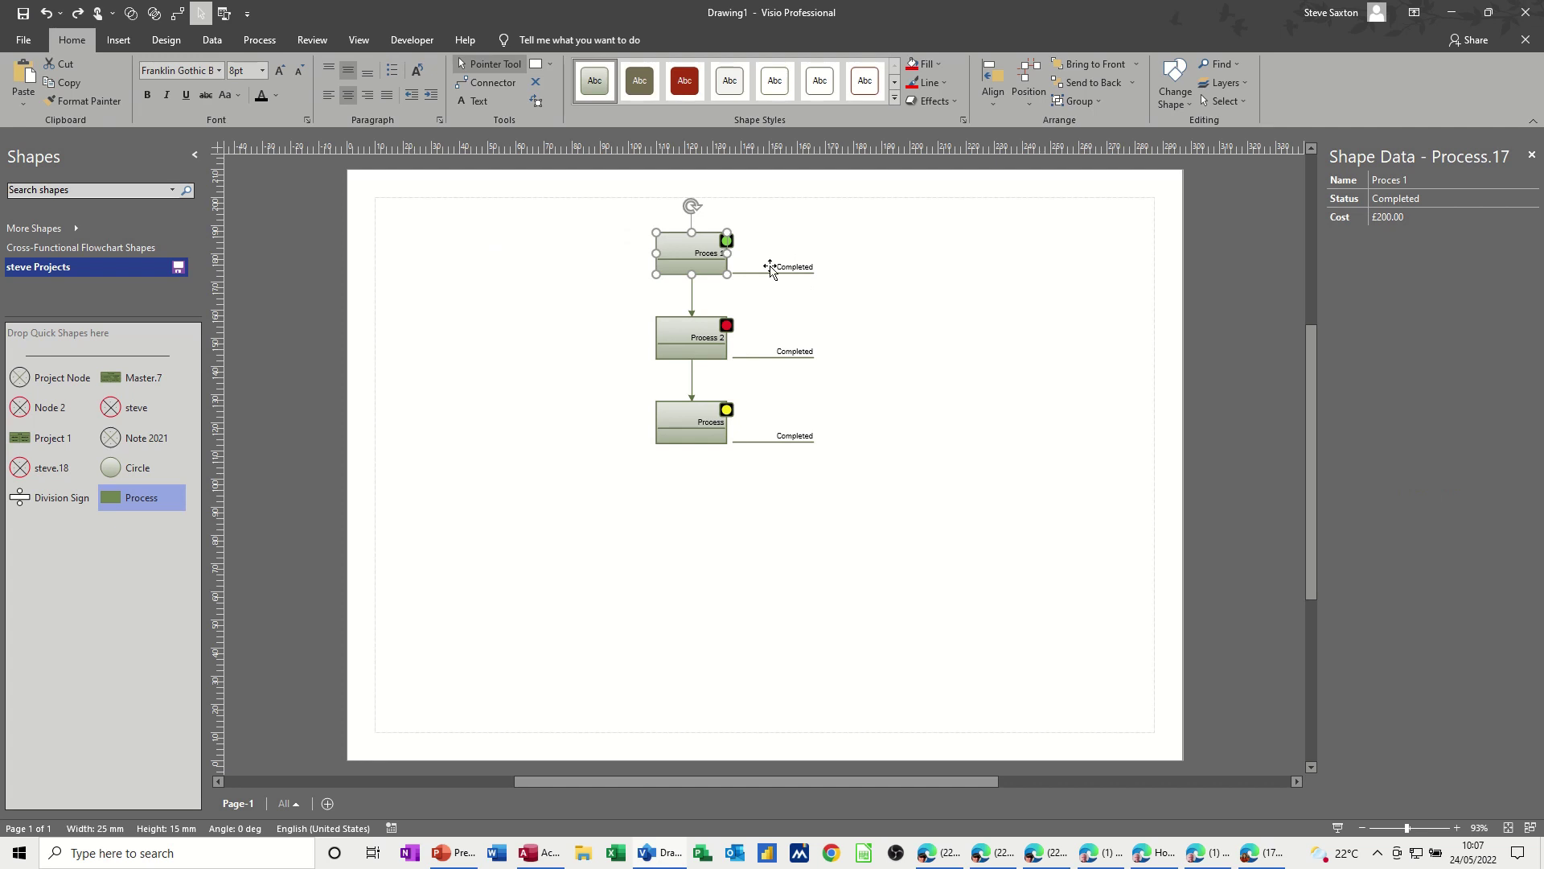
left_click(801, 270)
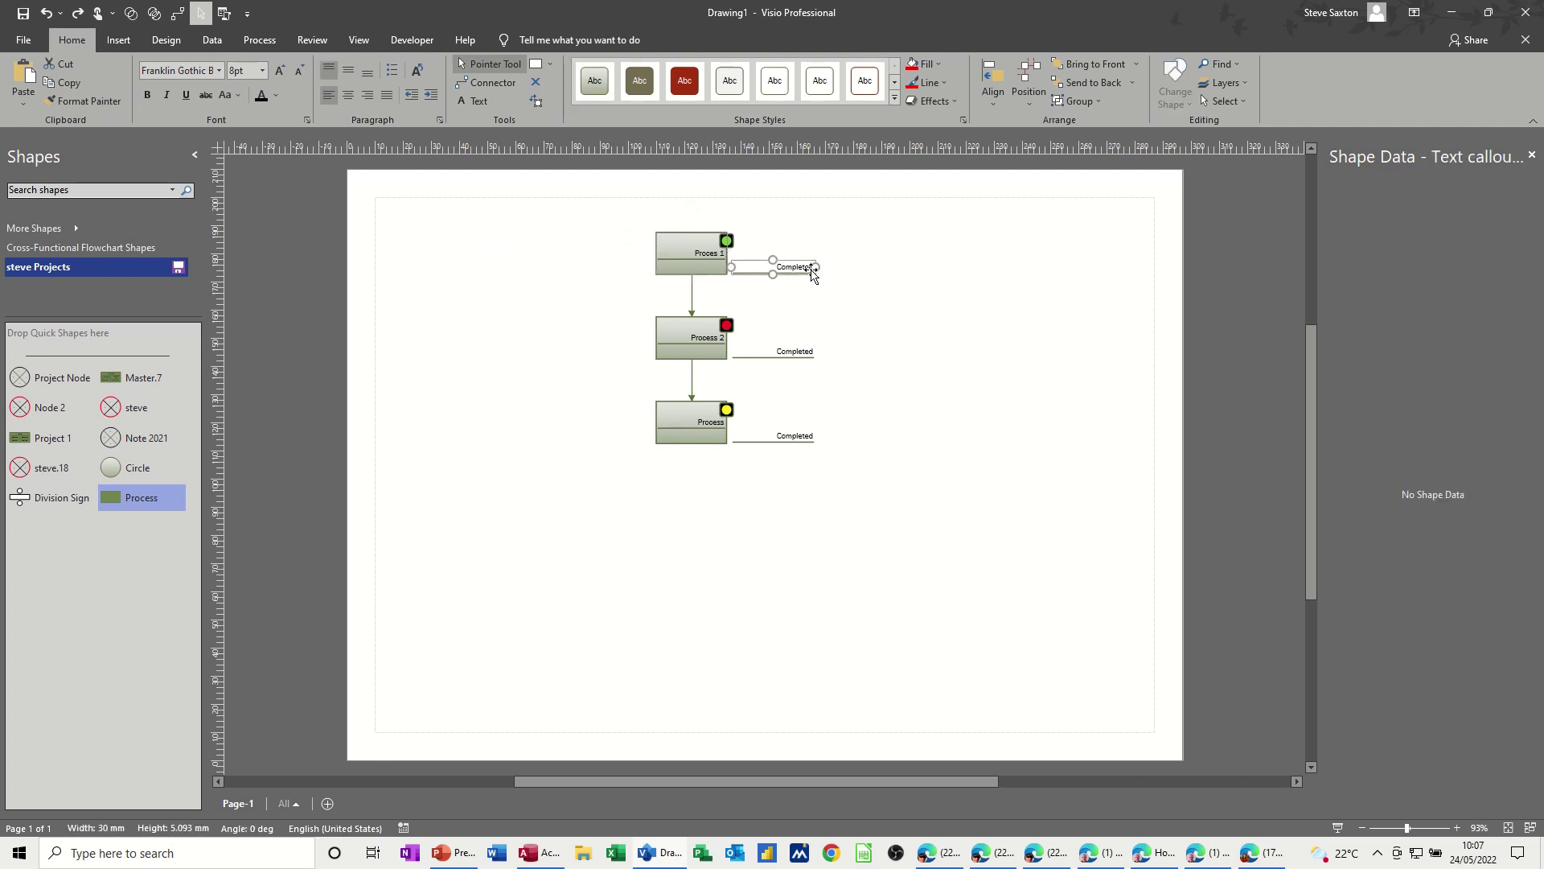
left_click(330, 96)
left_click(792, 352)
left_click(327, 102)
left_click(792, 436)
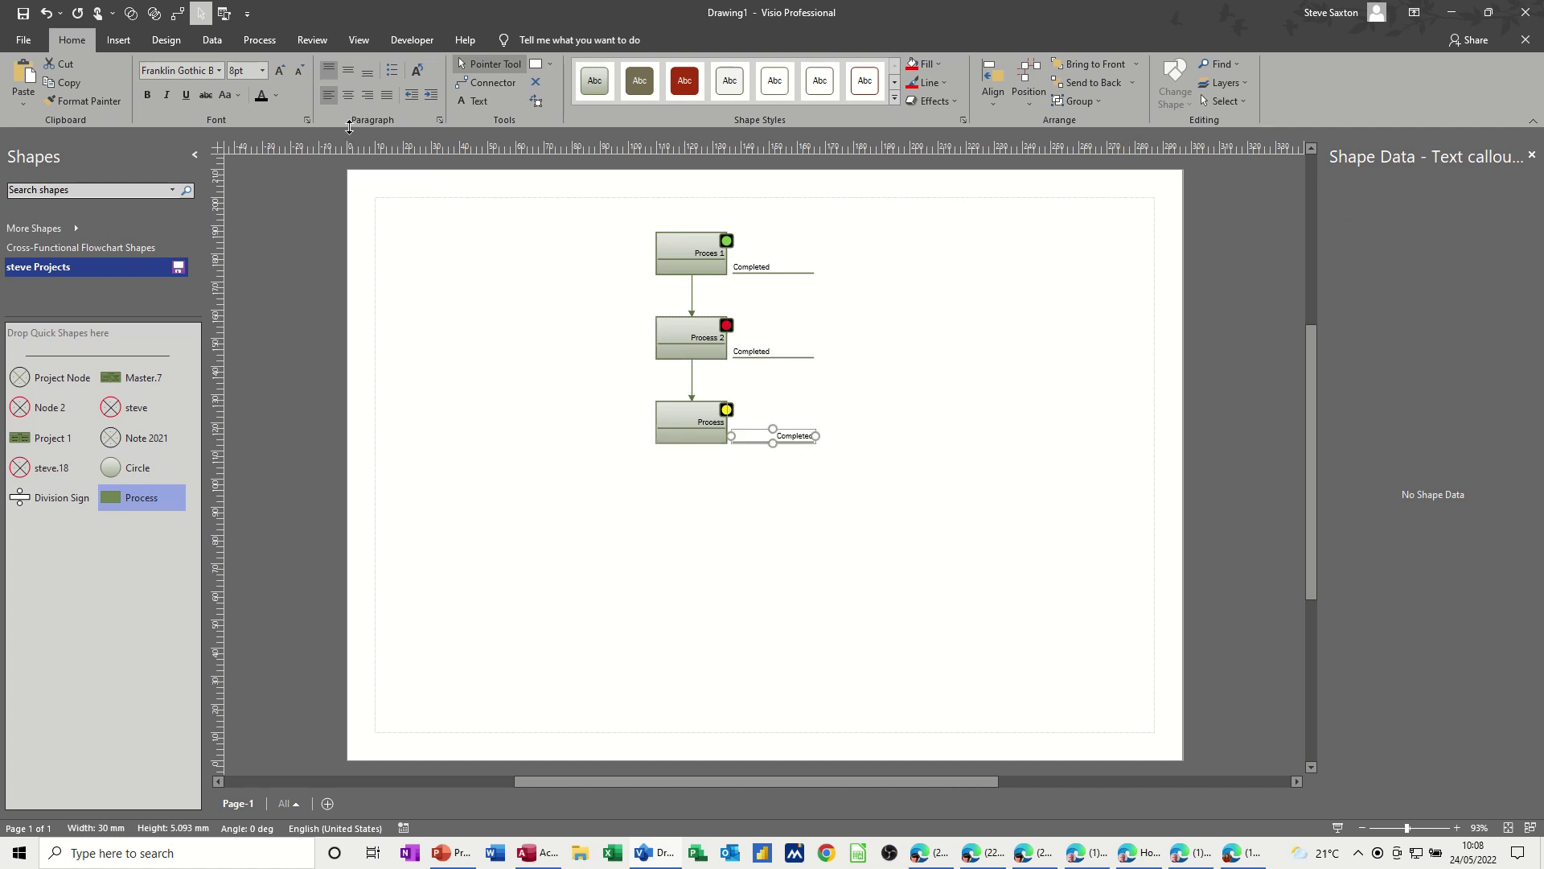
left_click(330, 96)
left_click(627, 314)
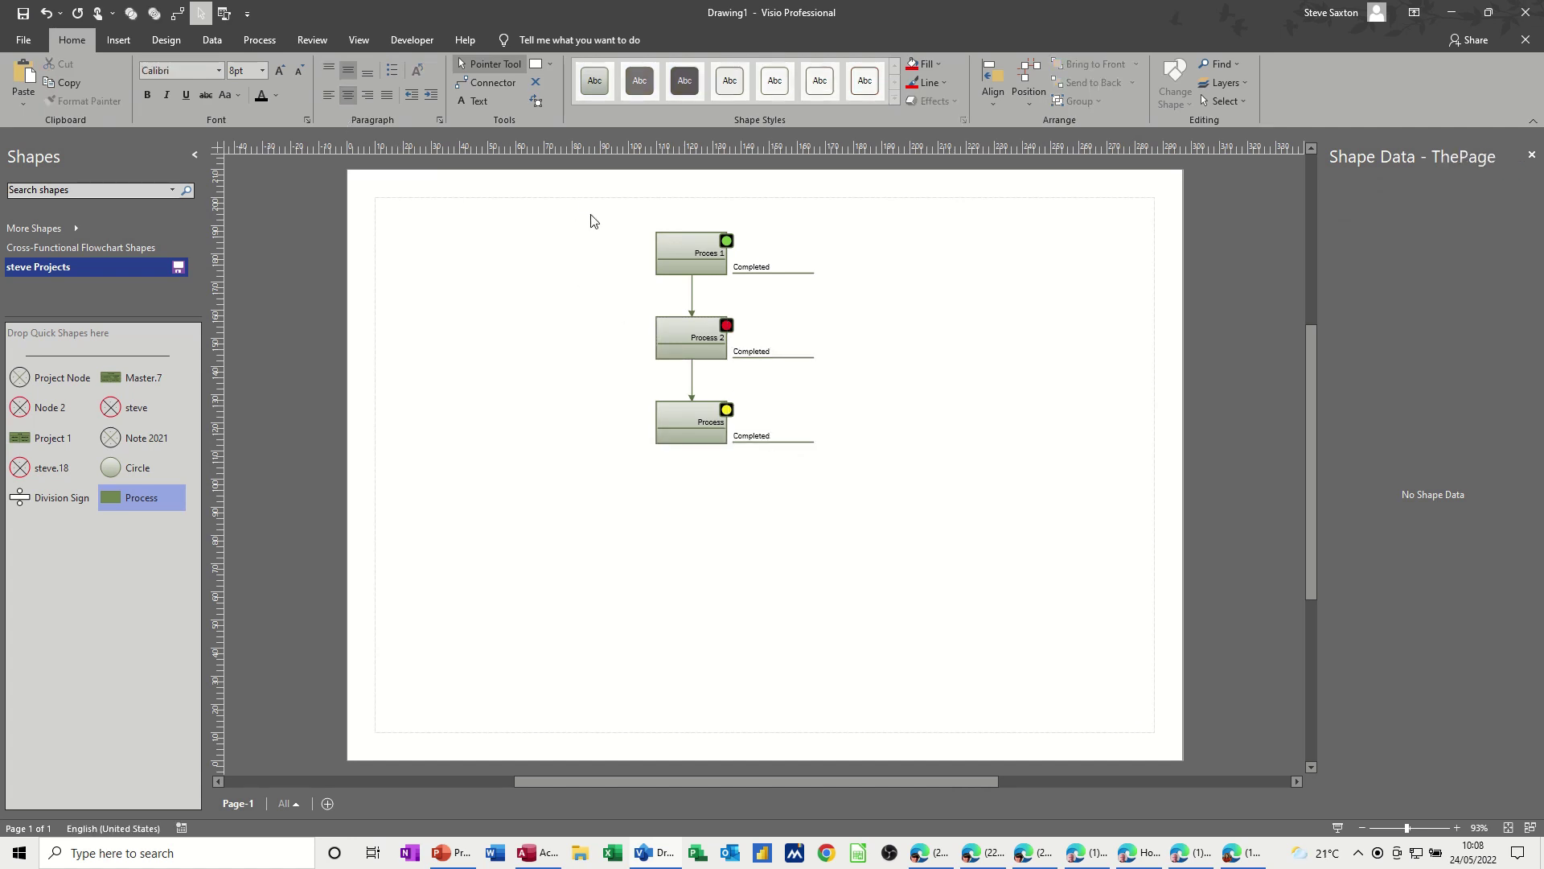